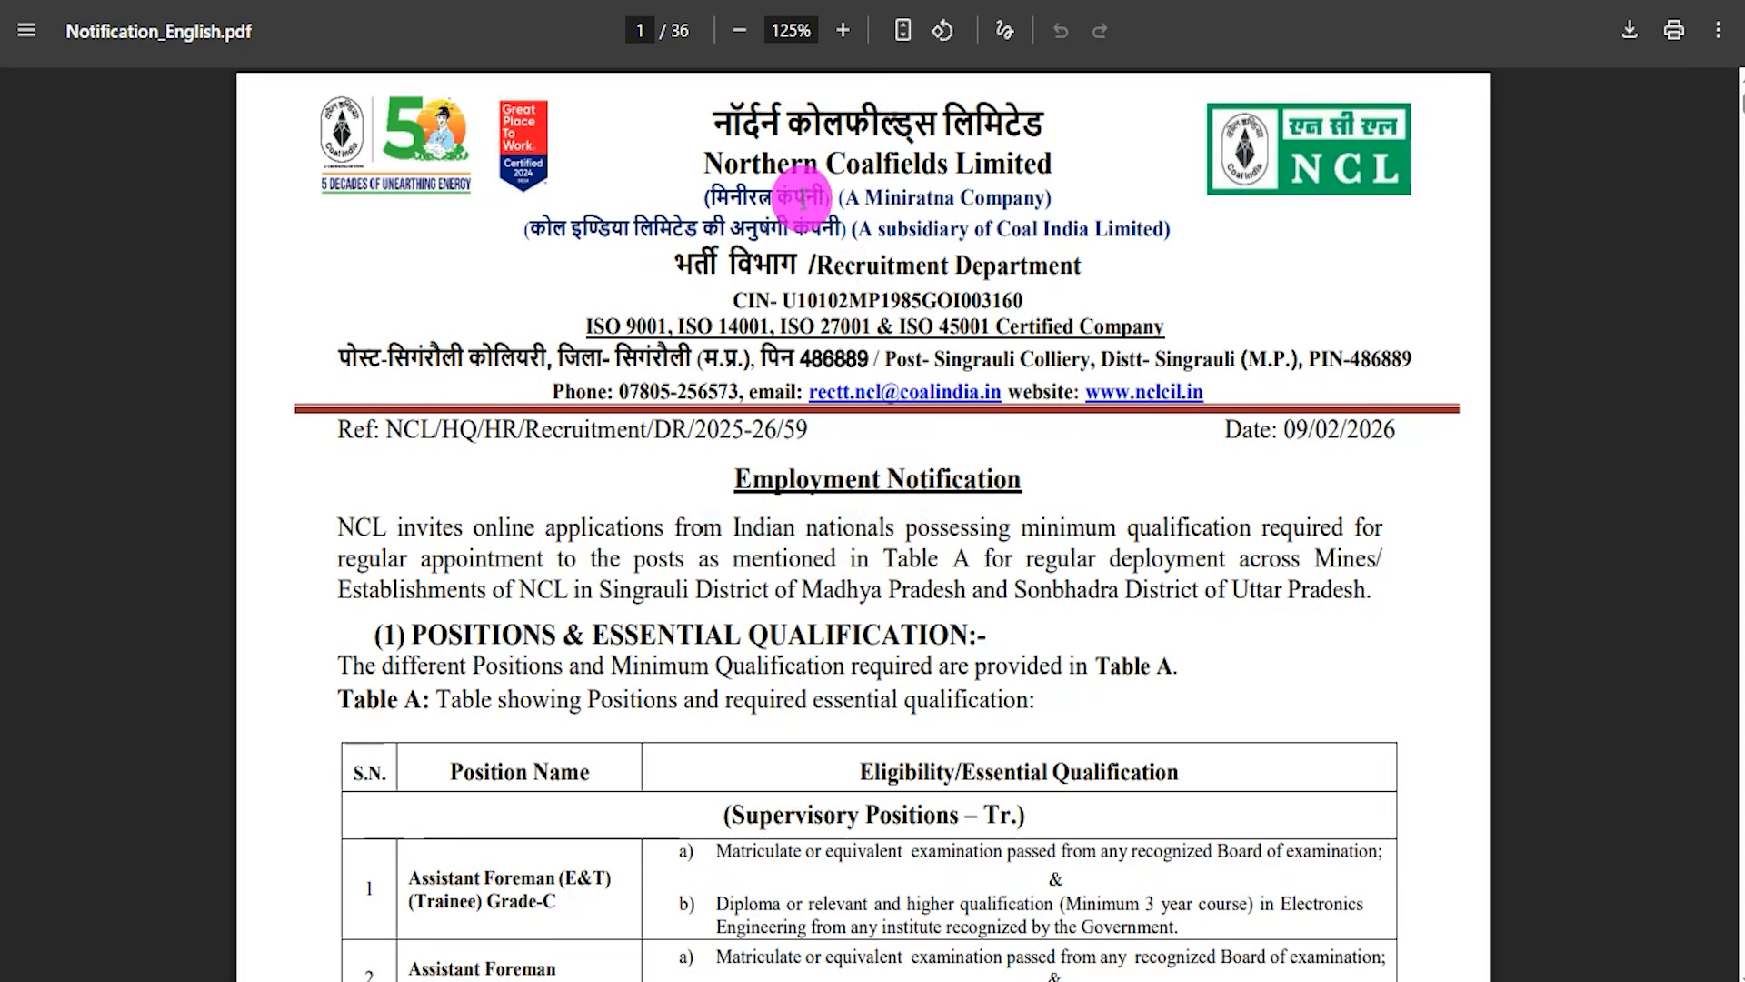
Step: Review the employment notification PDF, covering the Assistant Foreman positions, their qualifications and the category-wise vacancy table
{"action": "left_click_drag", "start_coordinate": [737, 109], "coordinate": [991, 137]}
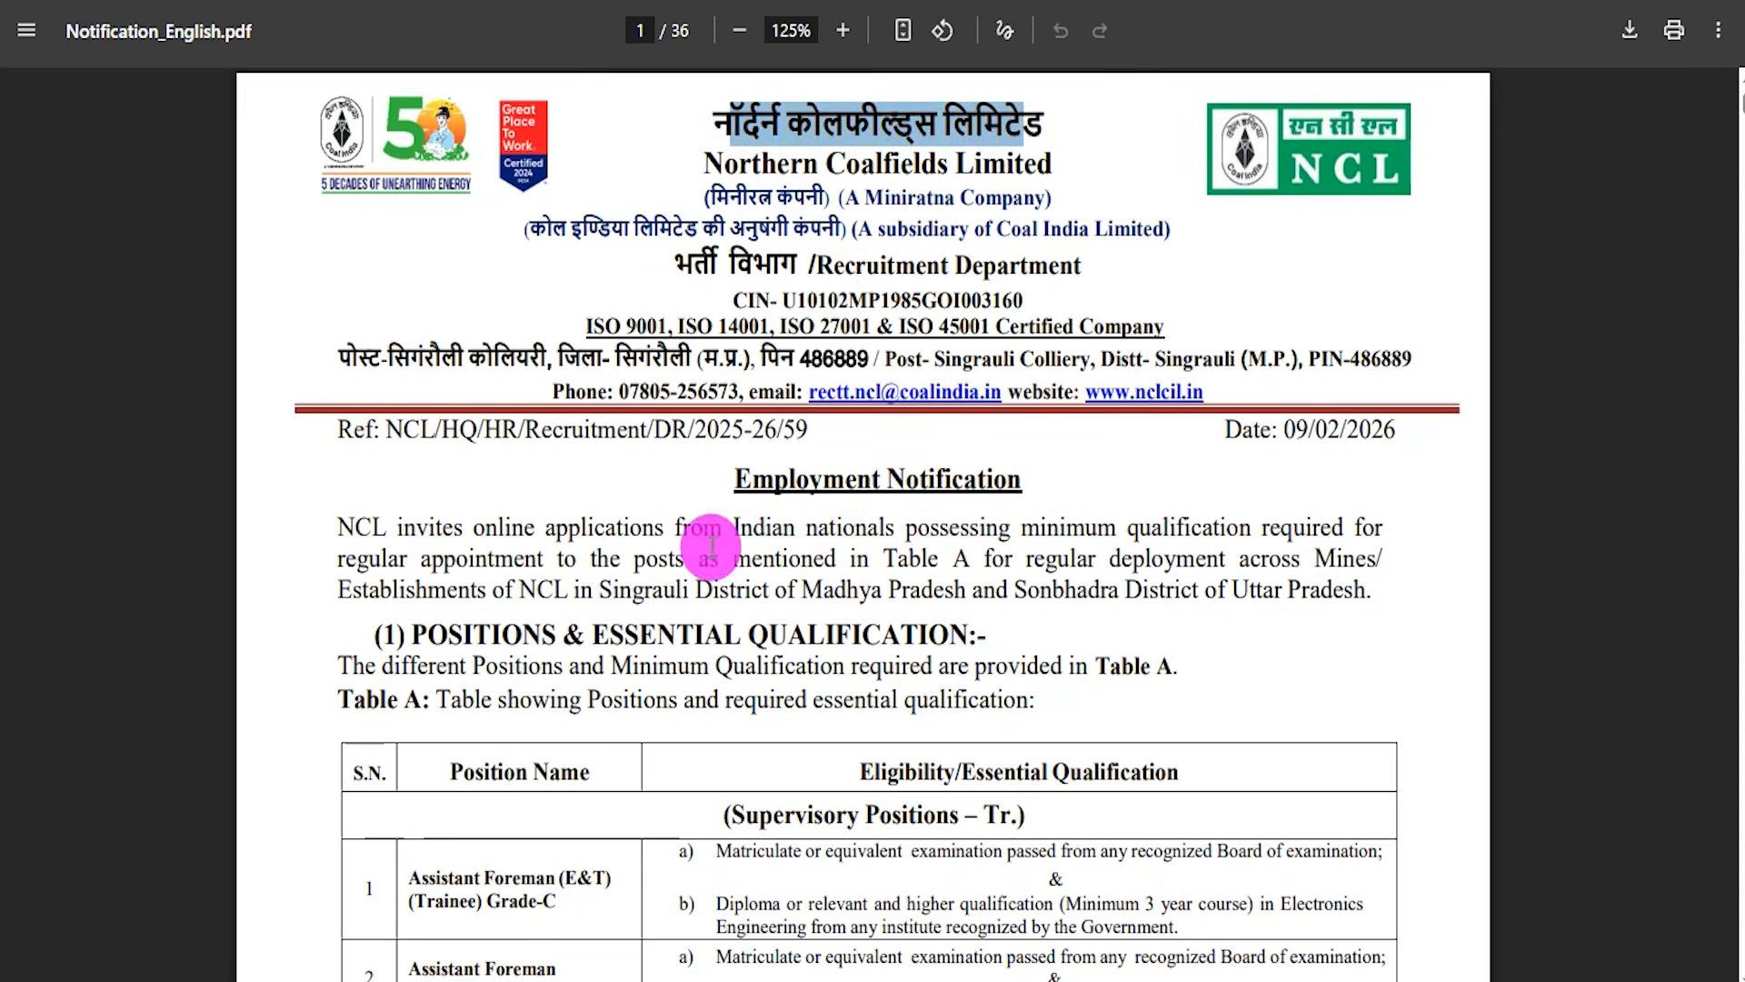
{"action": "scroll", "coordinate": [586, 637], "scroll_direction": "down", "scroll_amount": 1}
{"action": "left_click_drag", "start_coordinate": [421, 743], "coordinate": [559, 741]}
{"action": "scroll", "coordinate": [791, 623], "scroll_direction": "down", "scroll_amount": 15}
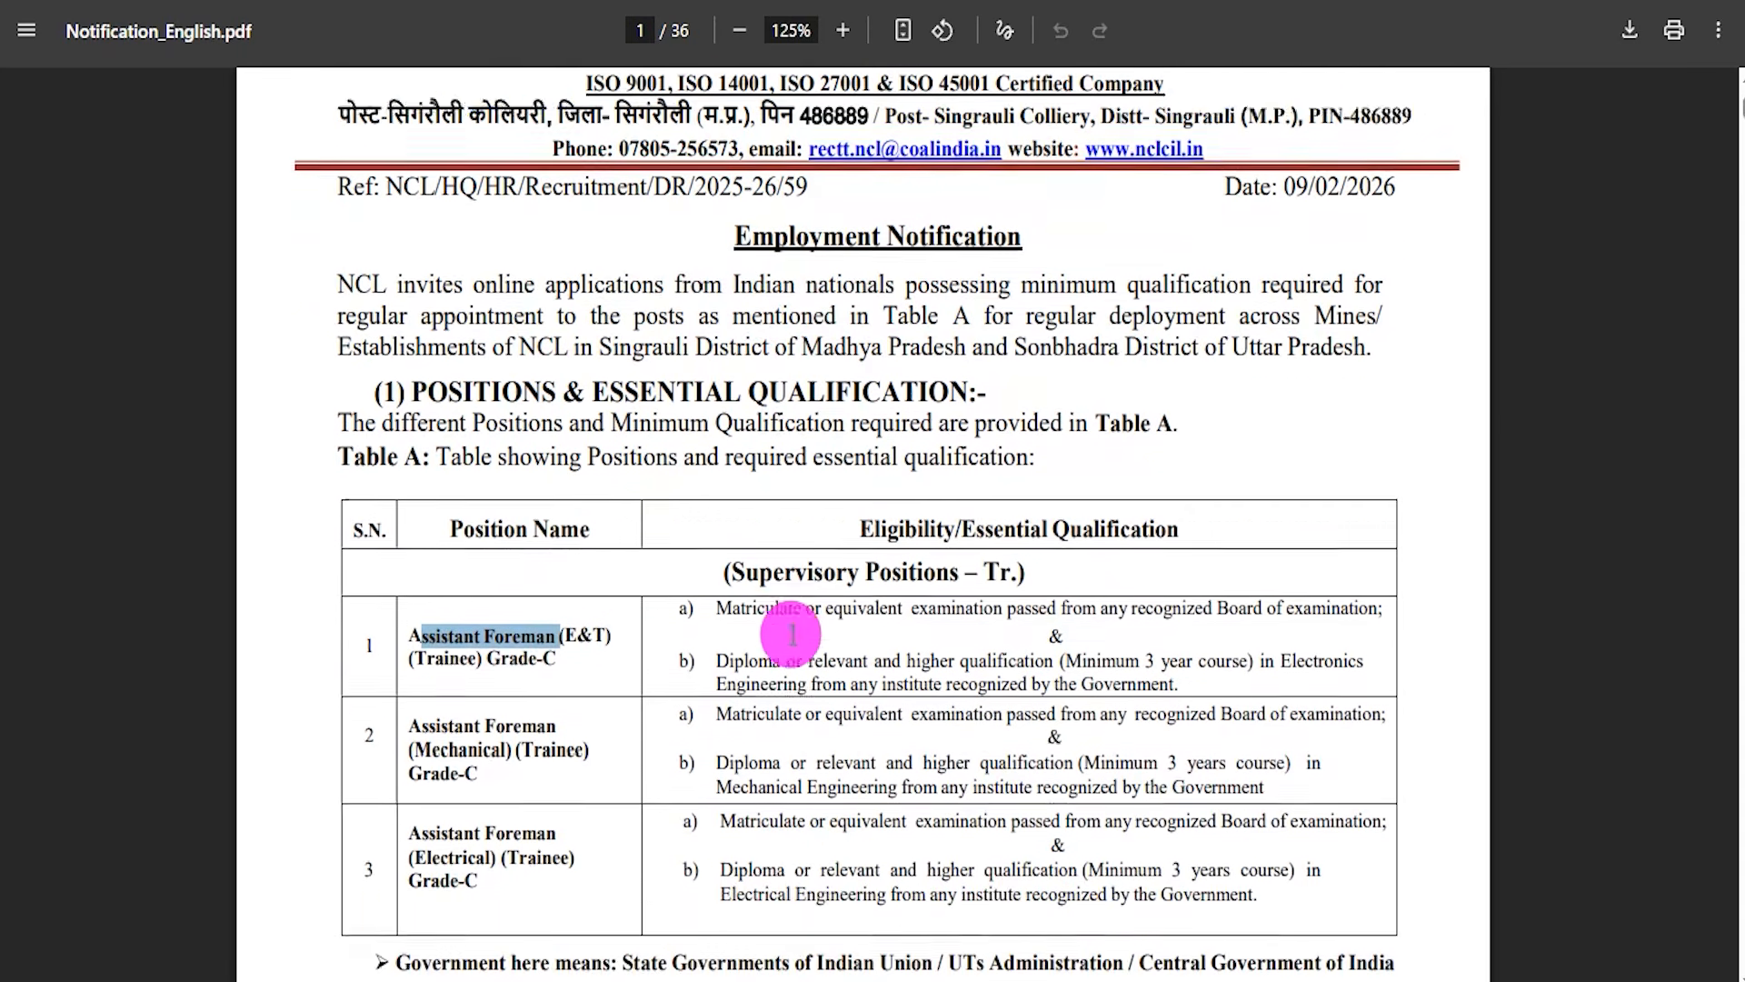
{"action": "scroll", "coordinate": [794, 595], "scroll_direction": "down", "scroll_amount": 1}
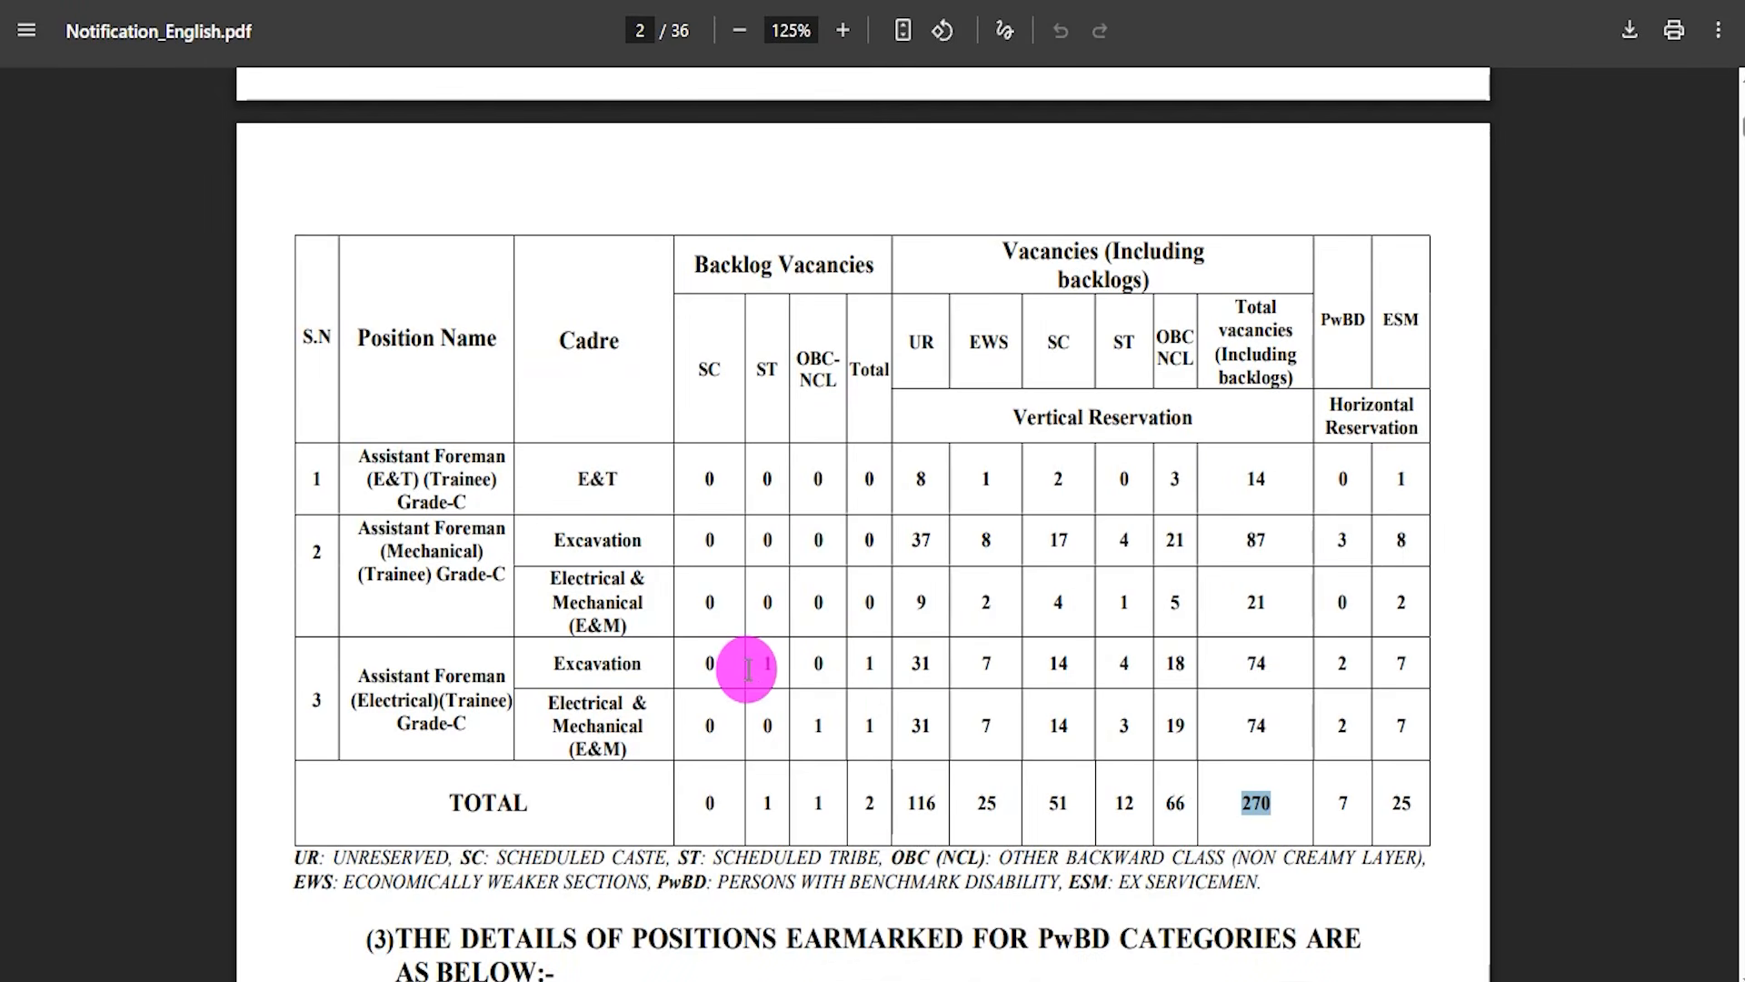
{"action": "scroll", "coordinate": [733, 670], "scroll_direction": "up", "scroll_amount": 5}
{"action": "scroll", "coordinate": [746, 670], "scroll_direction": "up", "scroll_amount": 12}
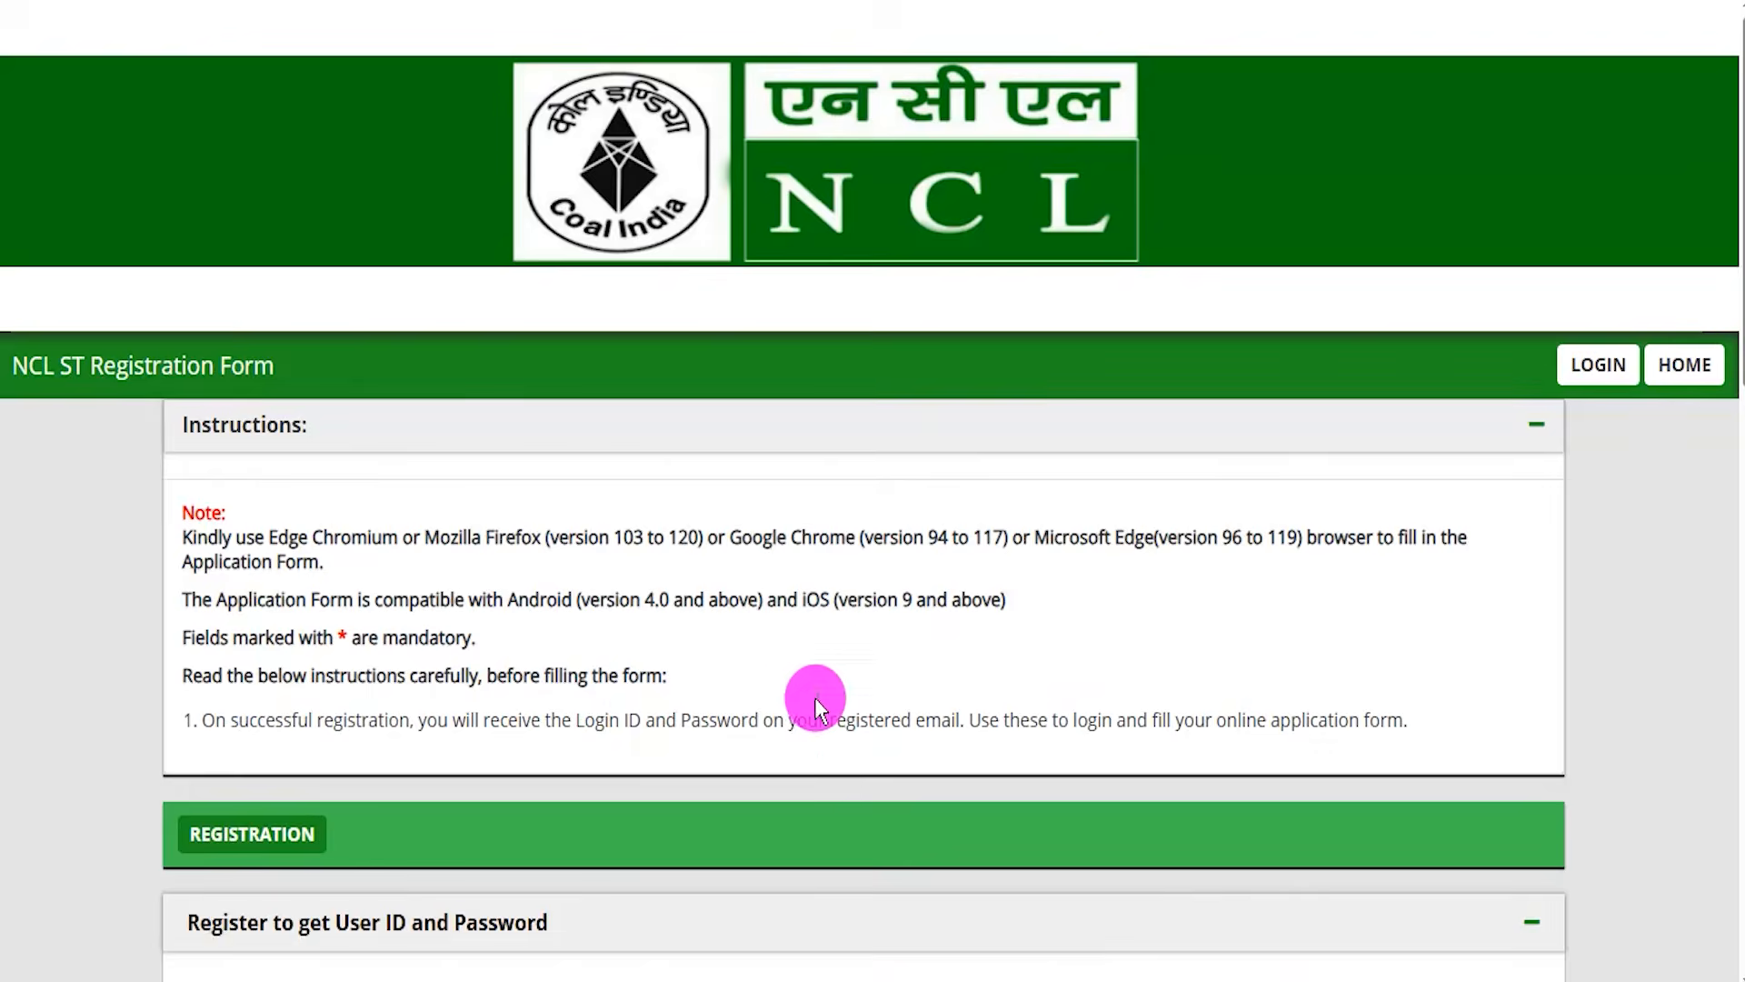
Step: Look over the NCL ST Registration Form from the instructions through the applicant fields to the declaration and captcha
{"action": "scroll", "coordinate": [815, 641], "scroll_direction": "down", "scroll_amount": 15}
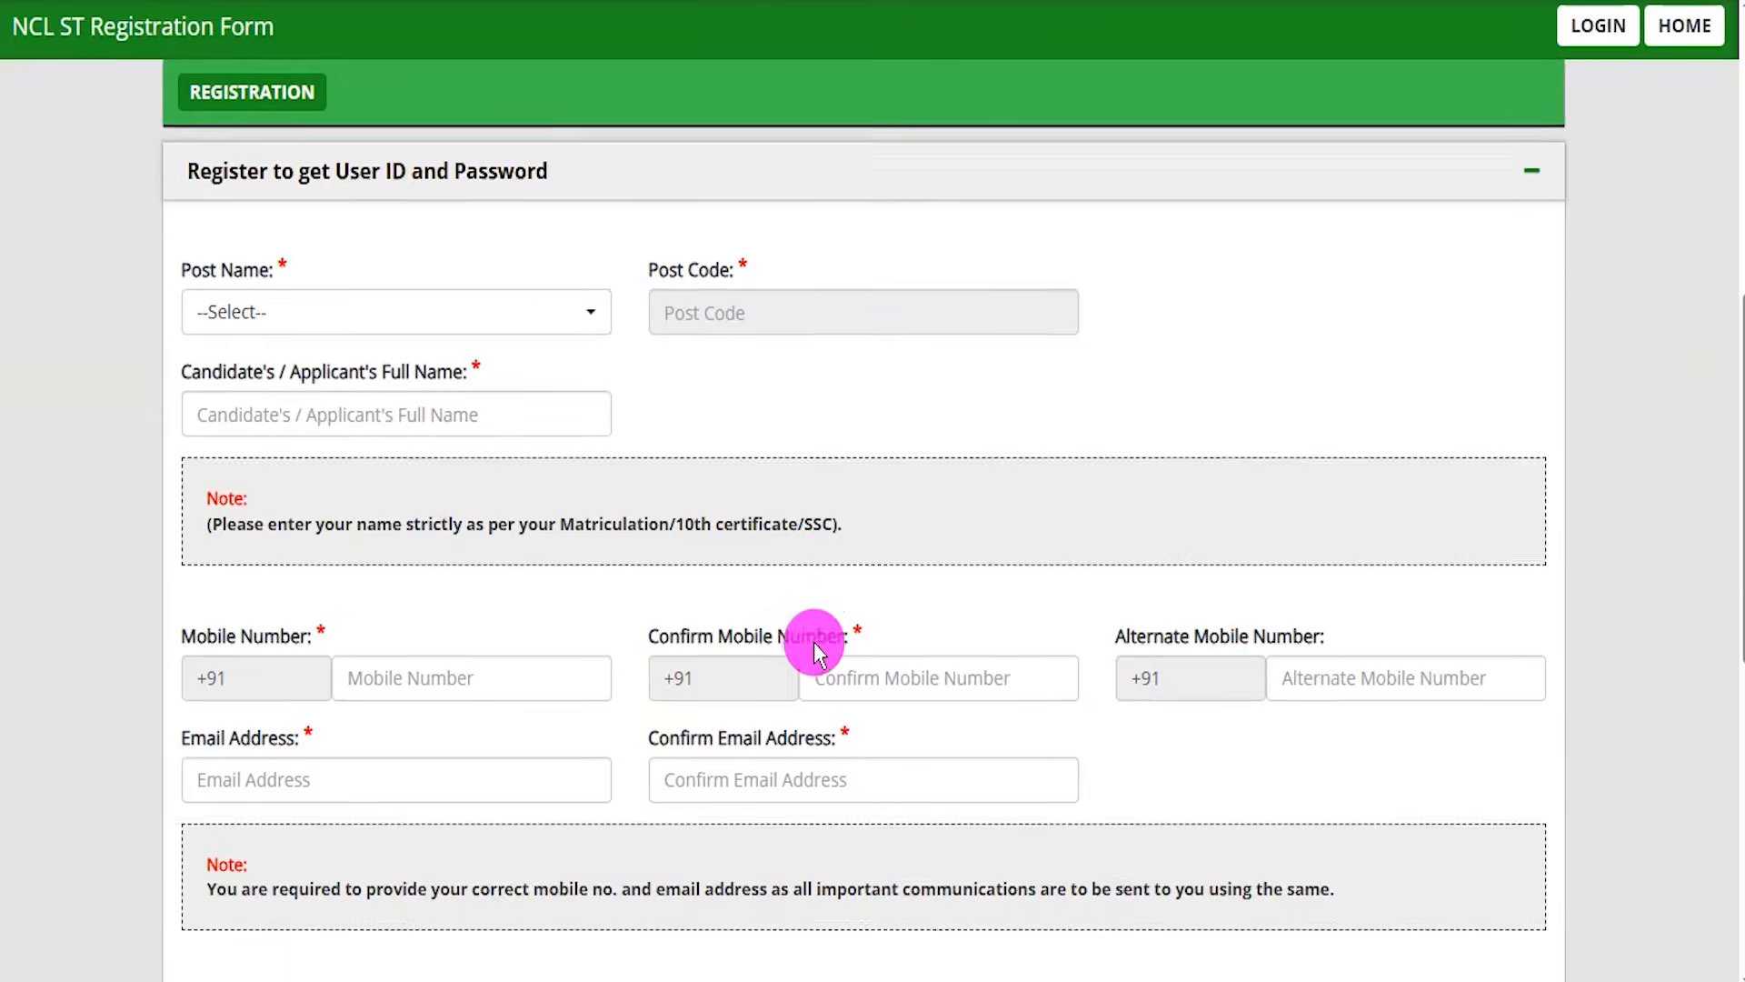
{"action": "scroll", "coordinate": [815, 642], "scroll_direction": "up", "scroll_amount": 12}
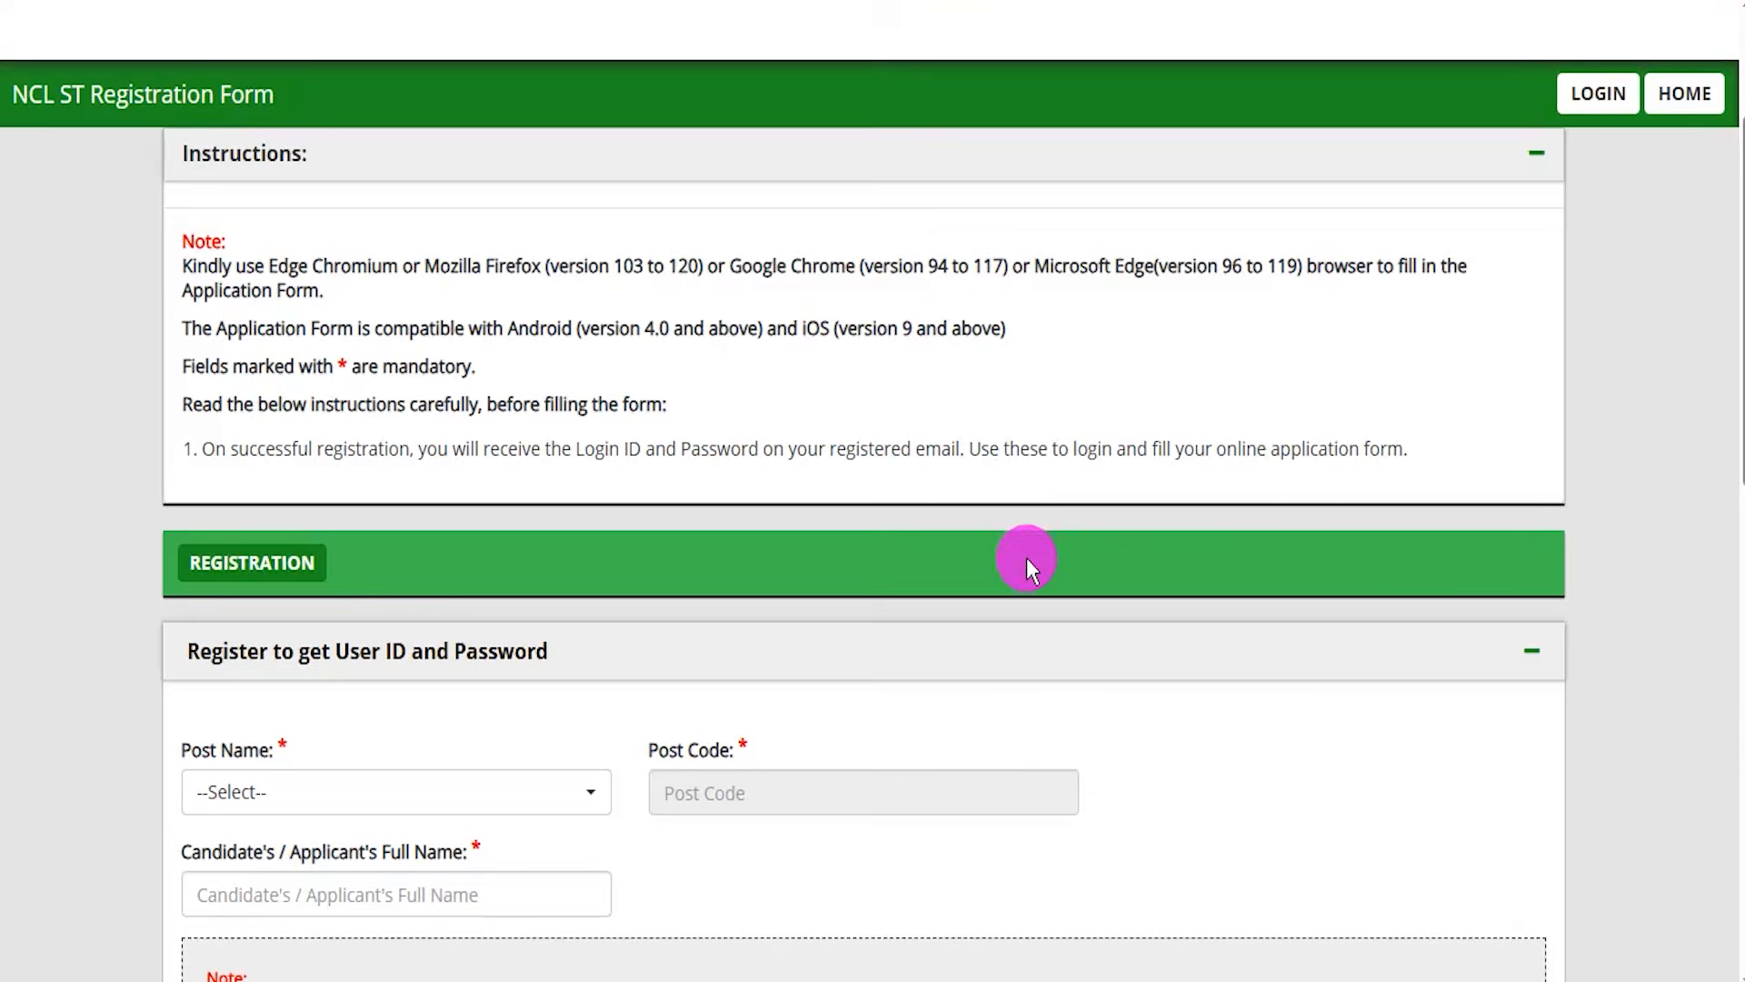
{"action": "scroll", "coordinate": [1027, 558], "scroll_direction": "down", "scroll_amount": 13}
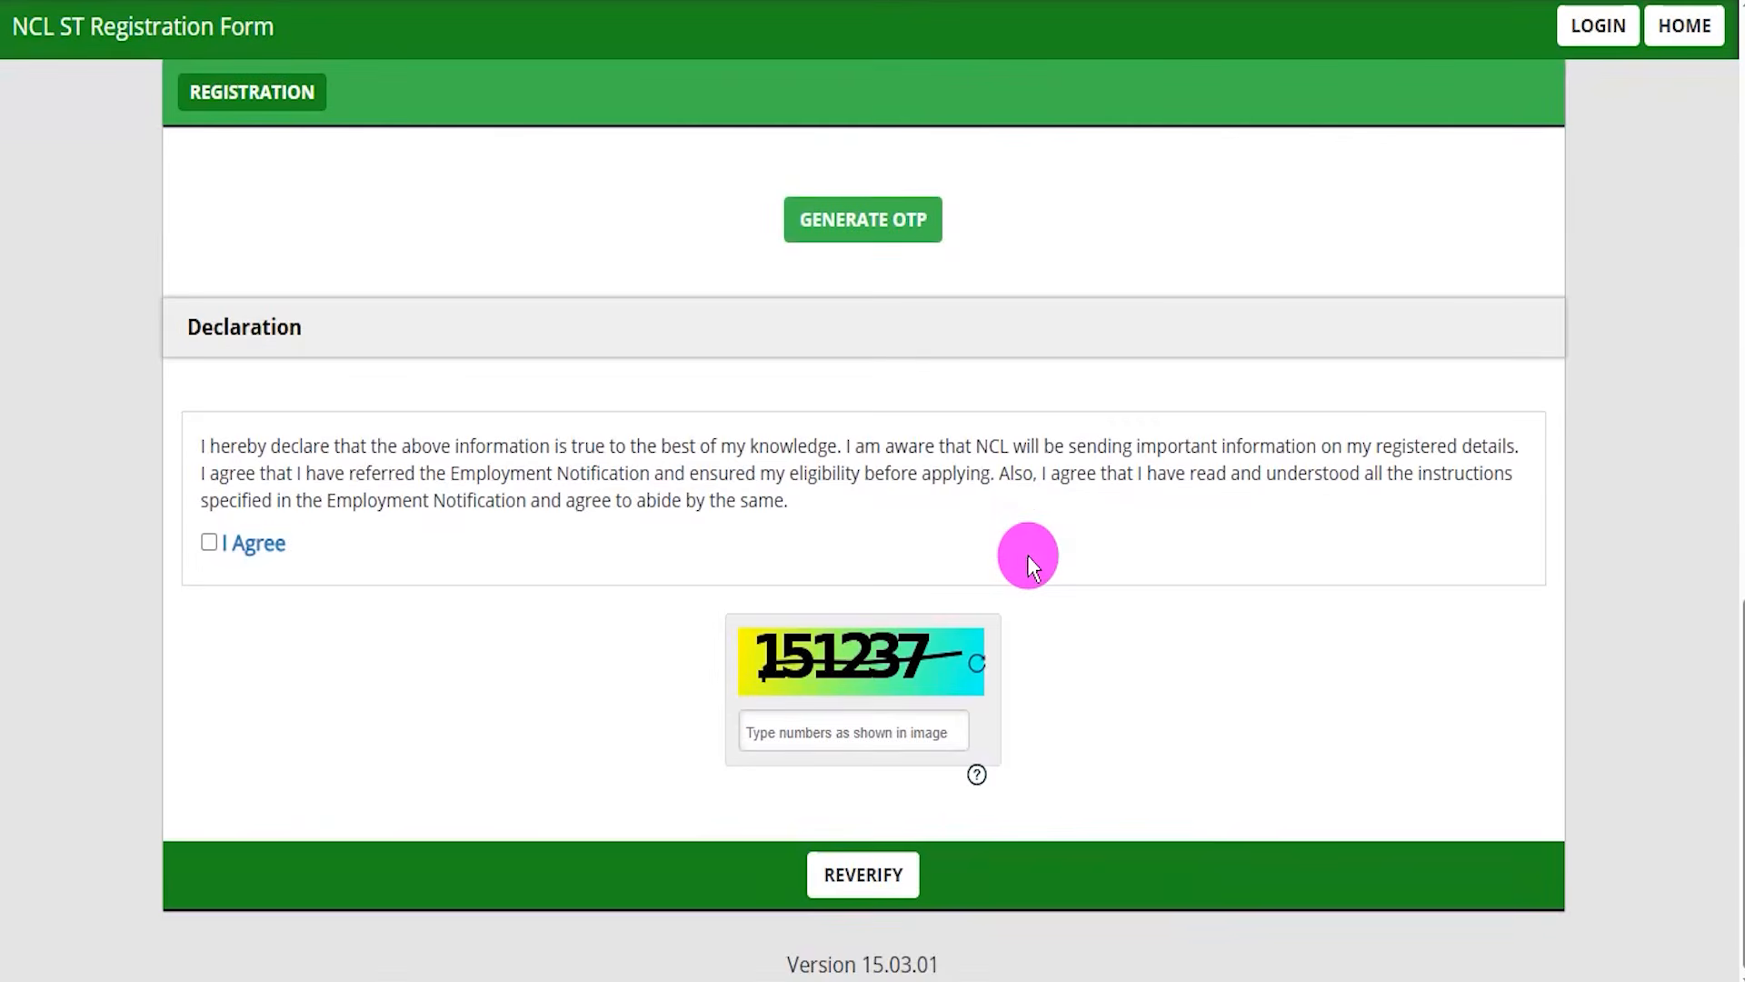
{"action": "scroll", "coordinate": [1028, 554], "scroll_direction": "up", "scroll_amount": 15}
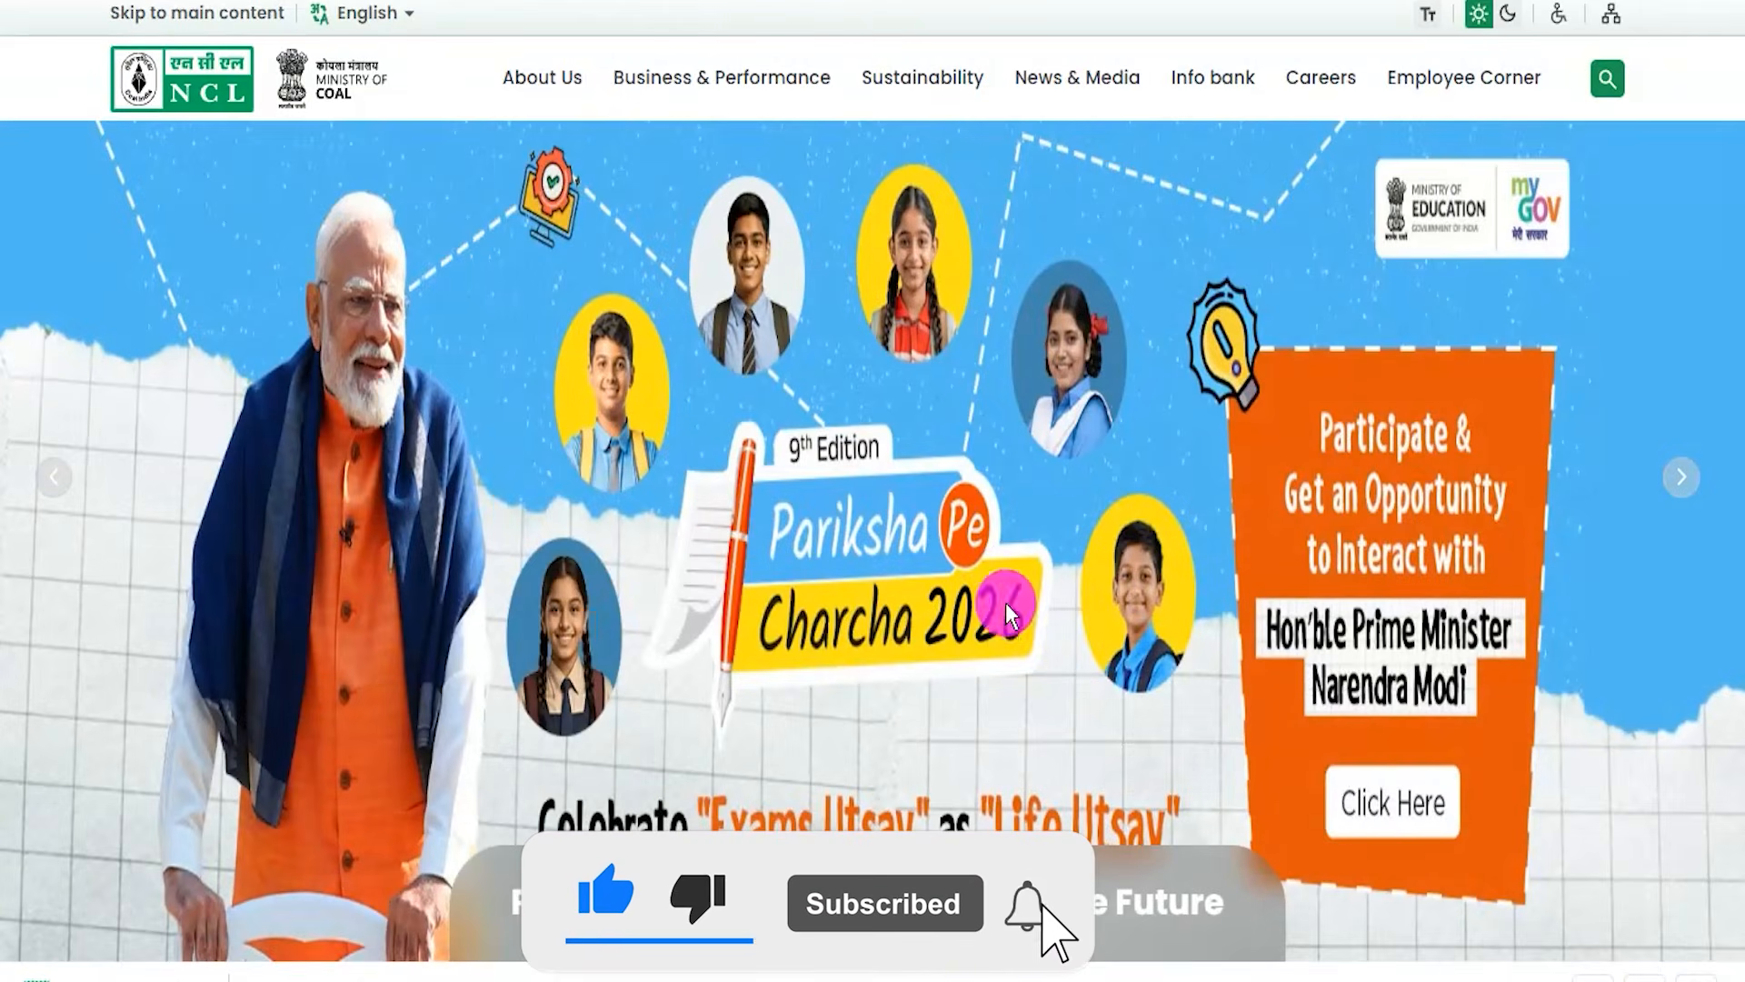
Step: Page forward through the banner slides on the NCL website's homepage
{"action": "left_click", "coordinate": [1682, 478]}
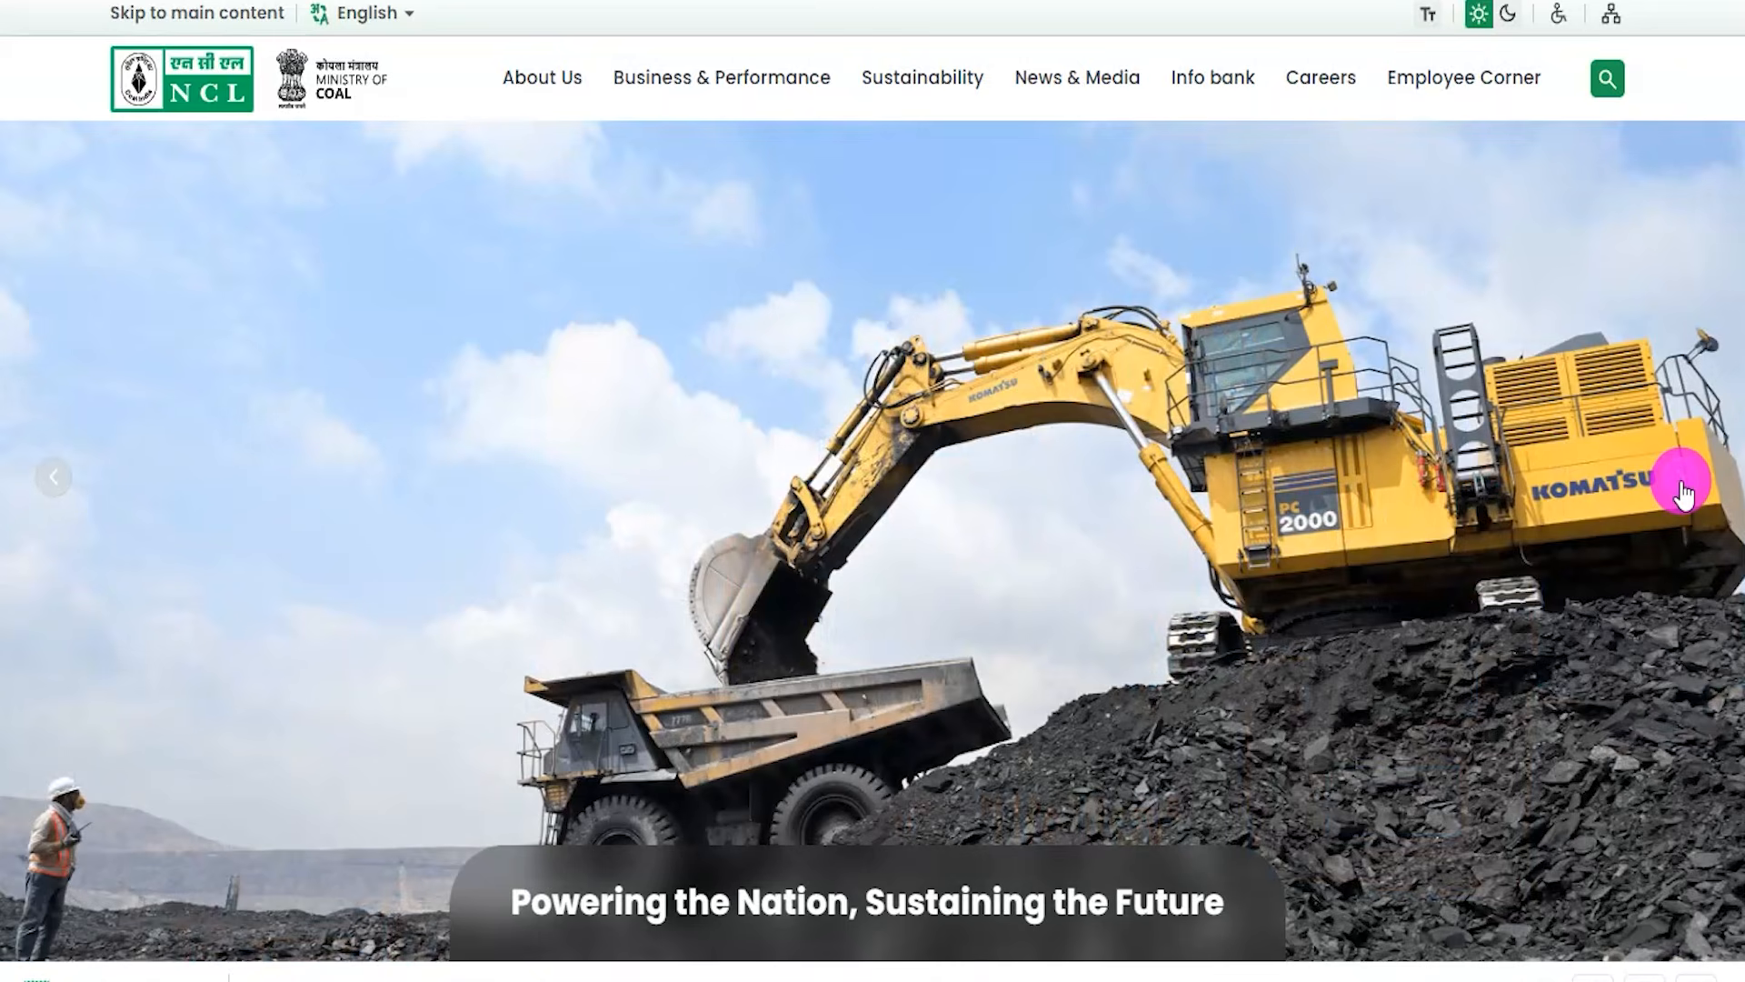
{"action": "left_click", "coordinate": [1681, 481]}
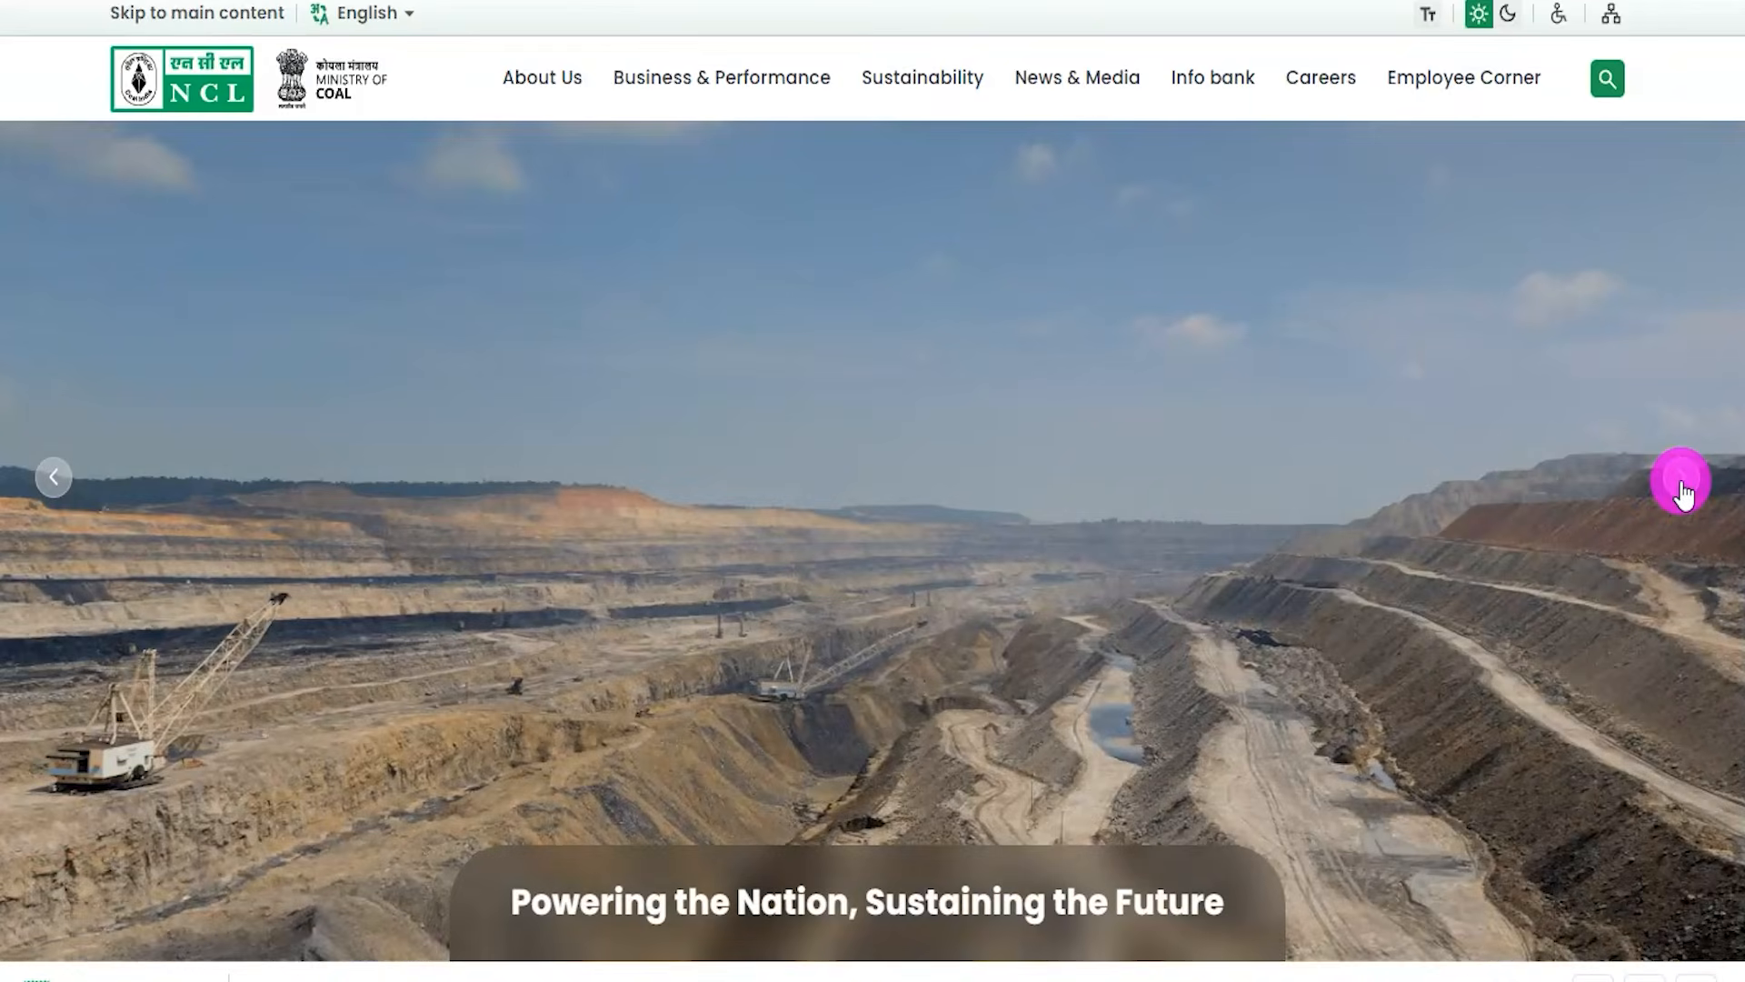
{"action": "left_click", "coordinate": [1682, 482]}
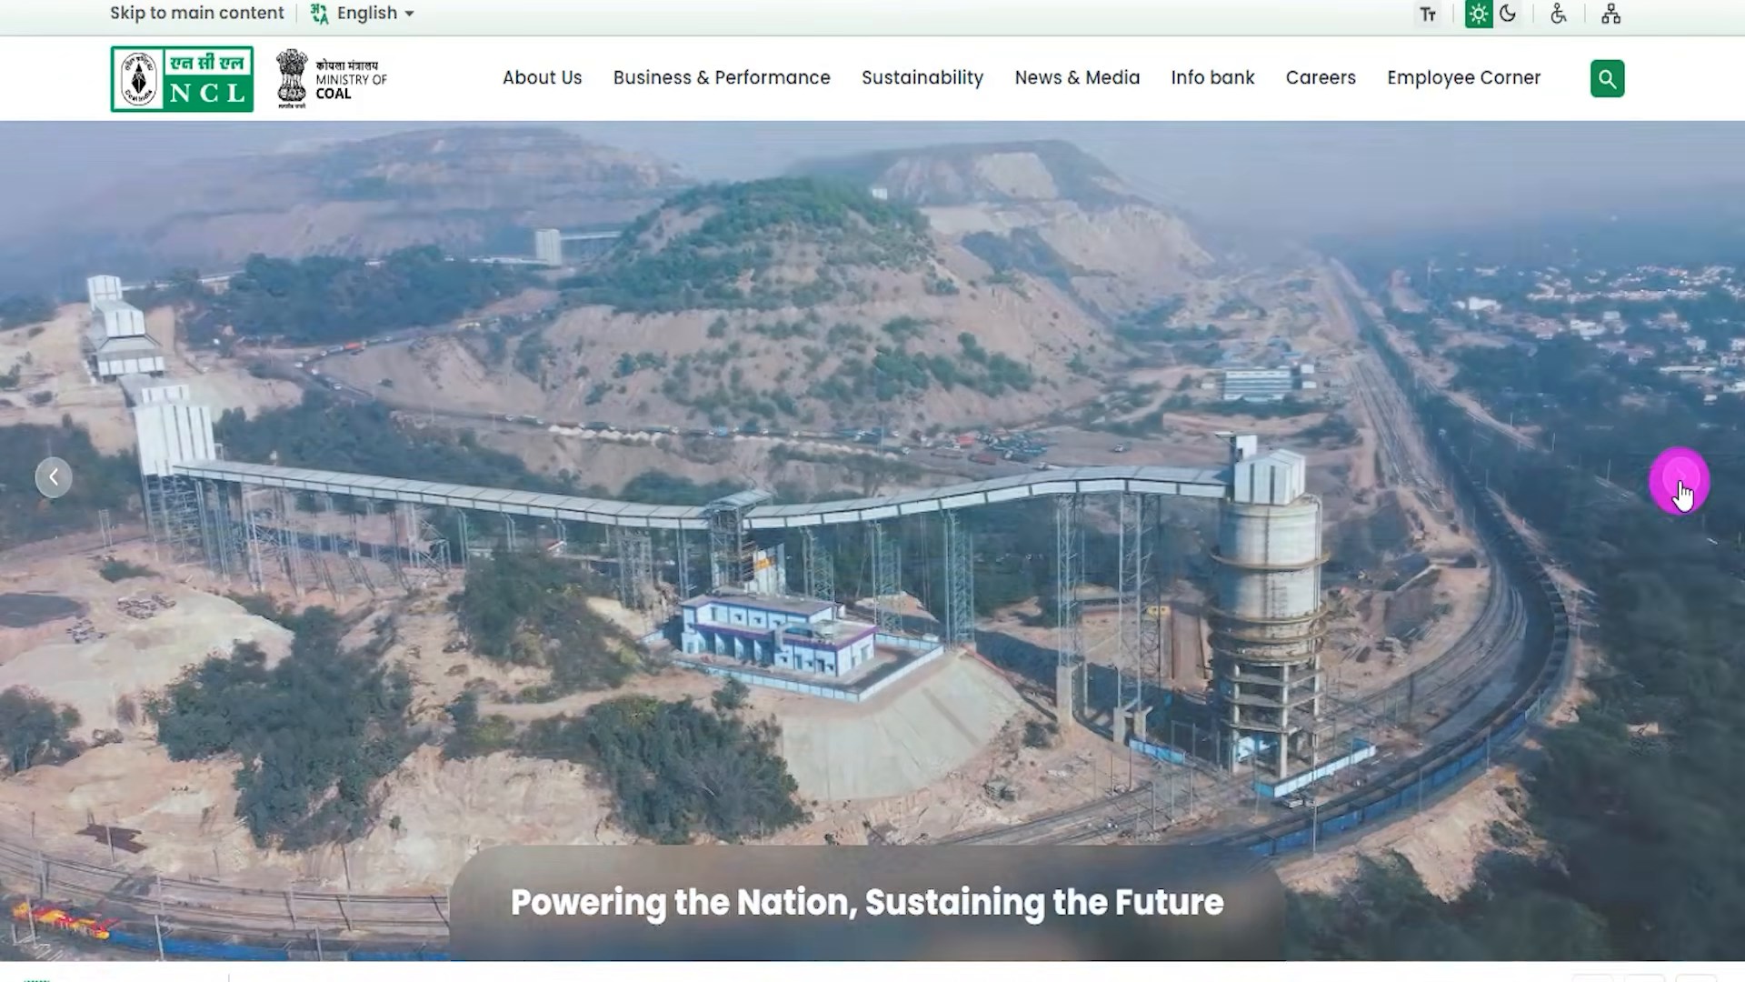
{"action": "left_click", "coordinate": [1682, 482]}
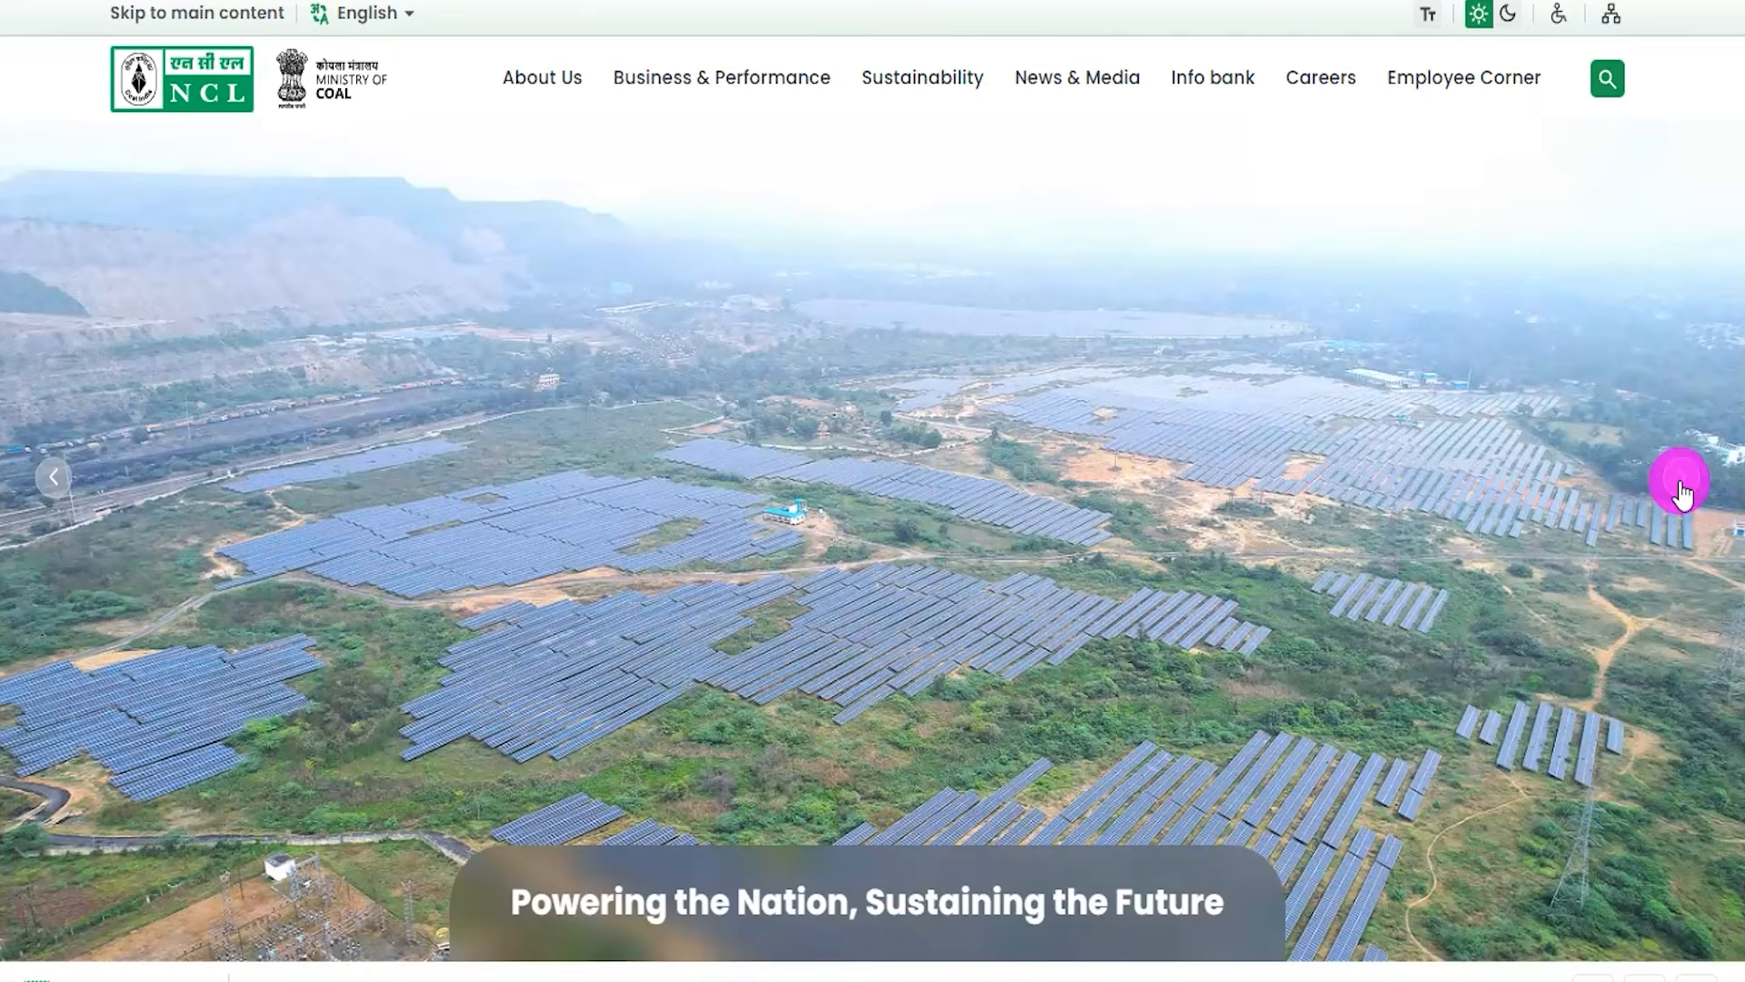
{"action": "left_click", "coordinate": [1682, 486]}
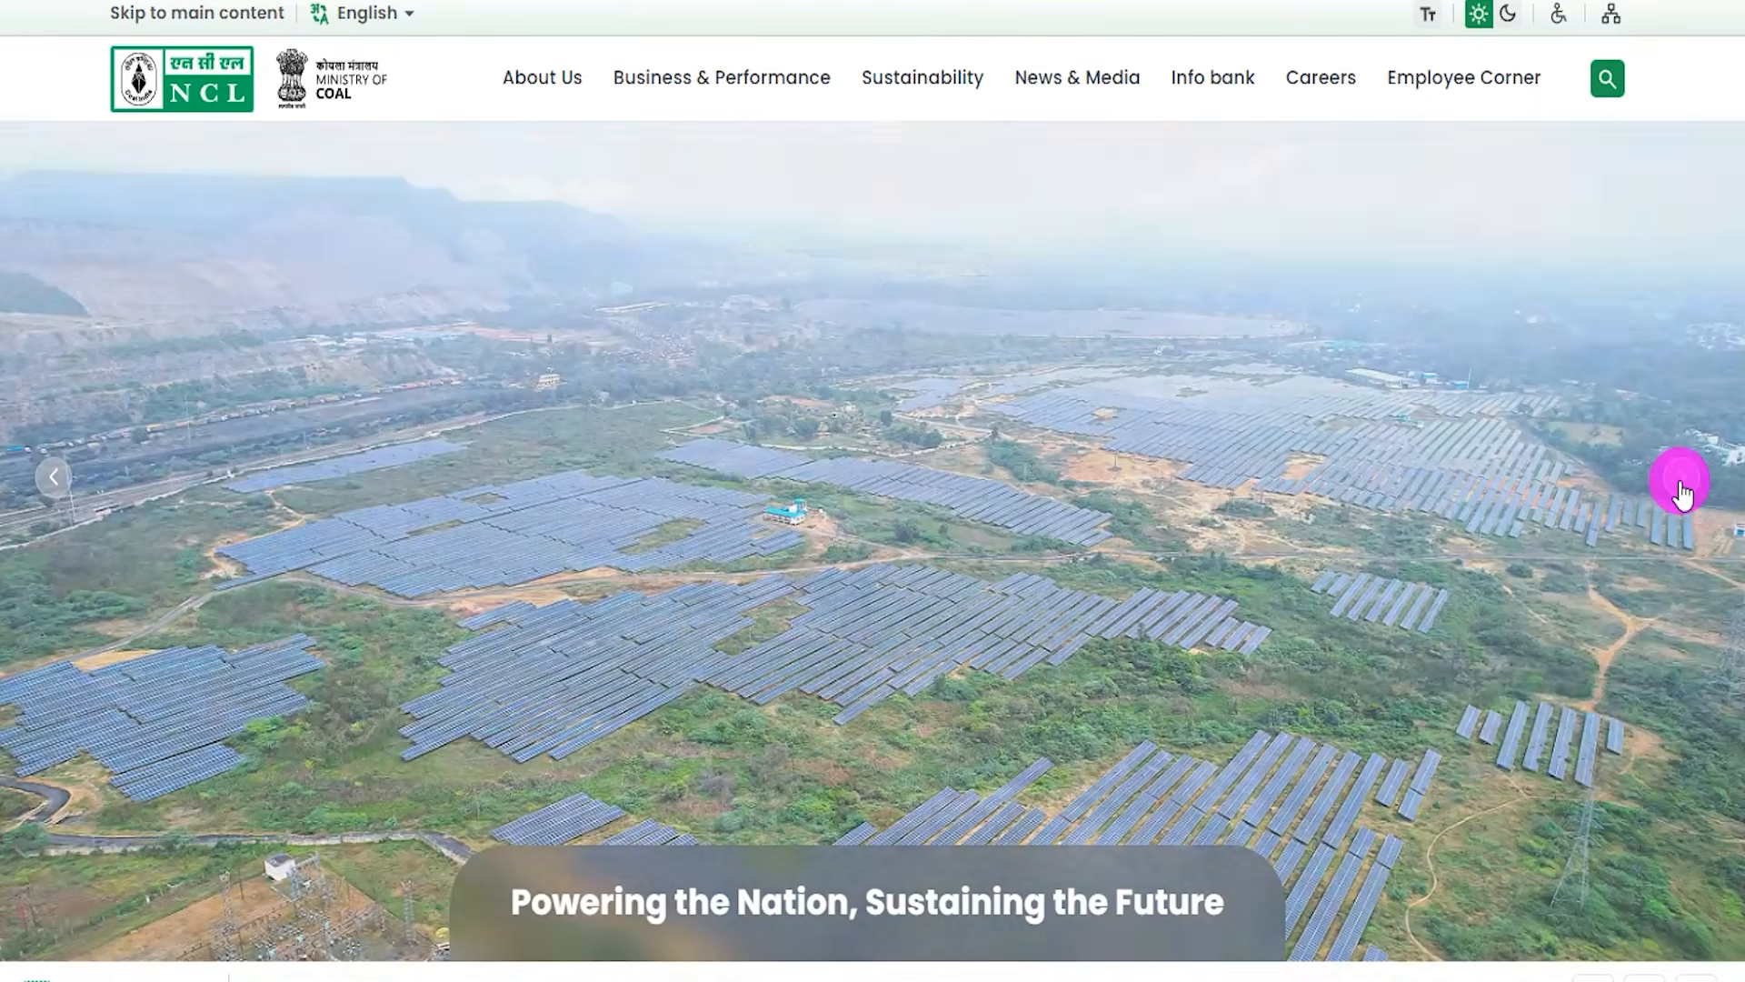
{"action": "left_click", "coordinate": [1682, 482]}
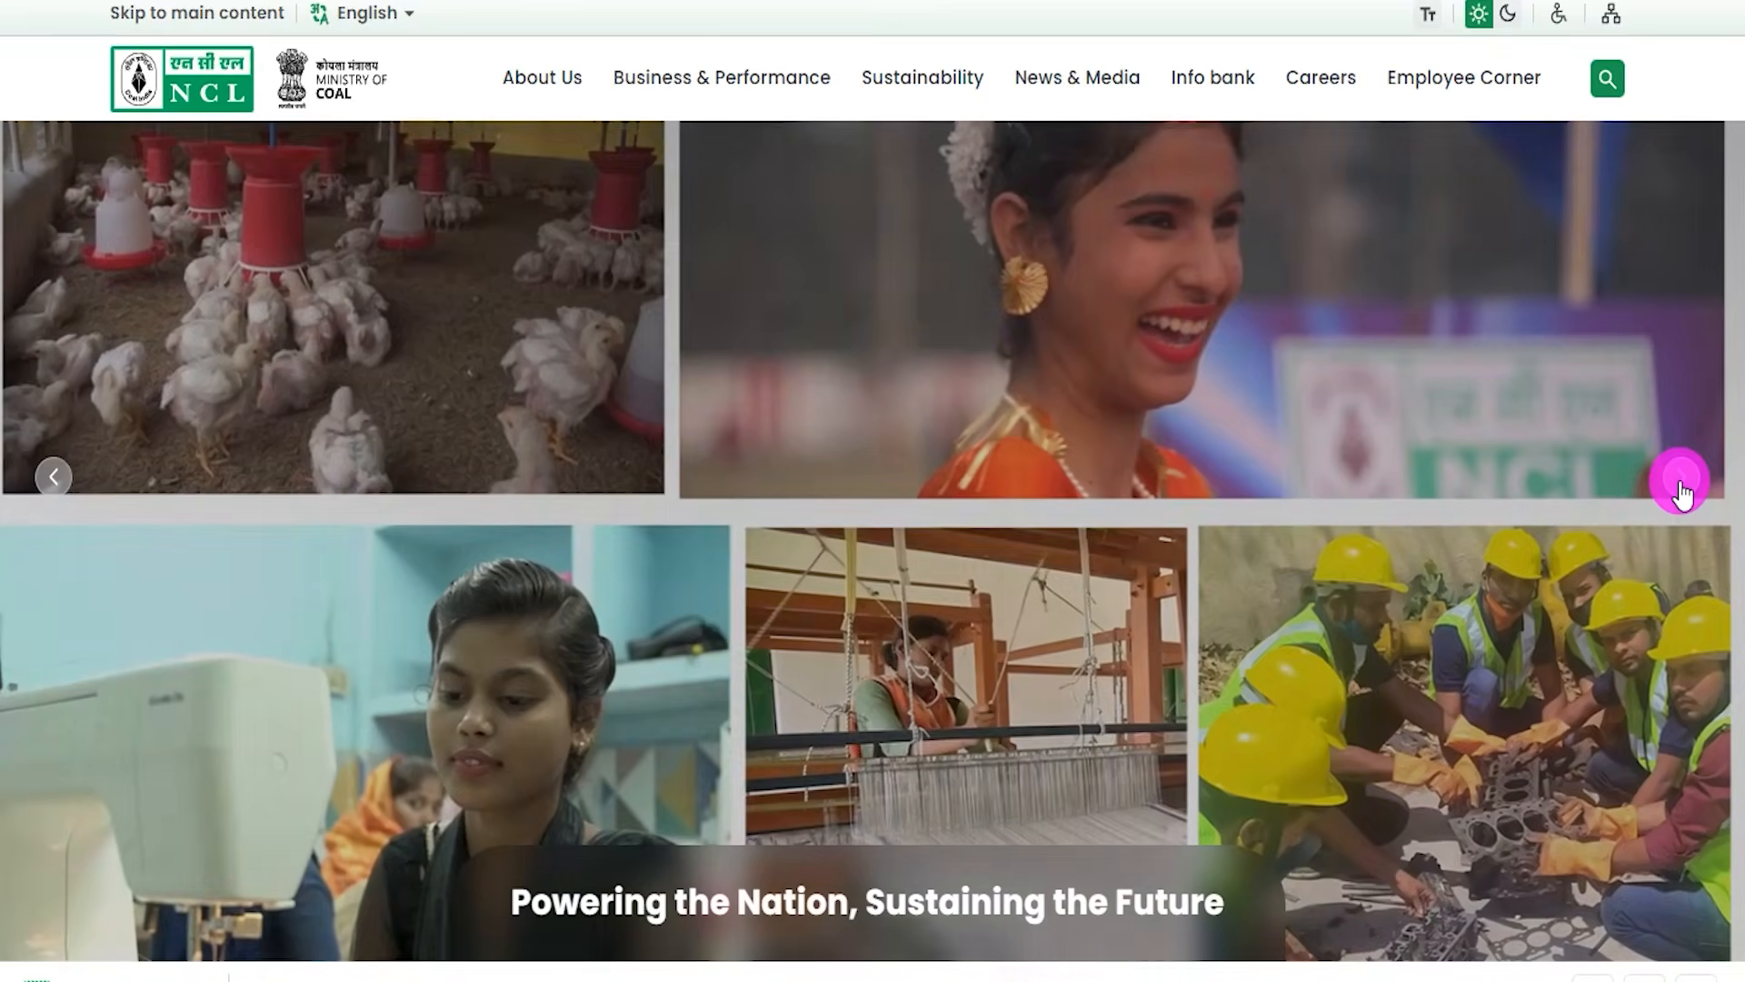
{"action": "left_click", "coordinate": [1682, 491]}
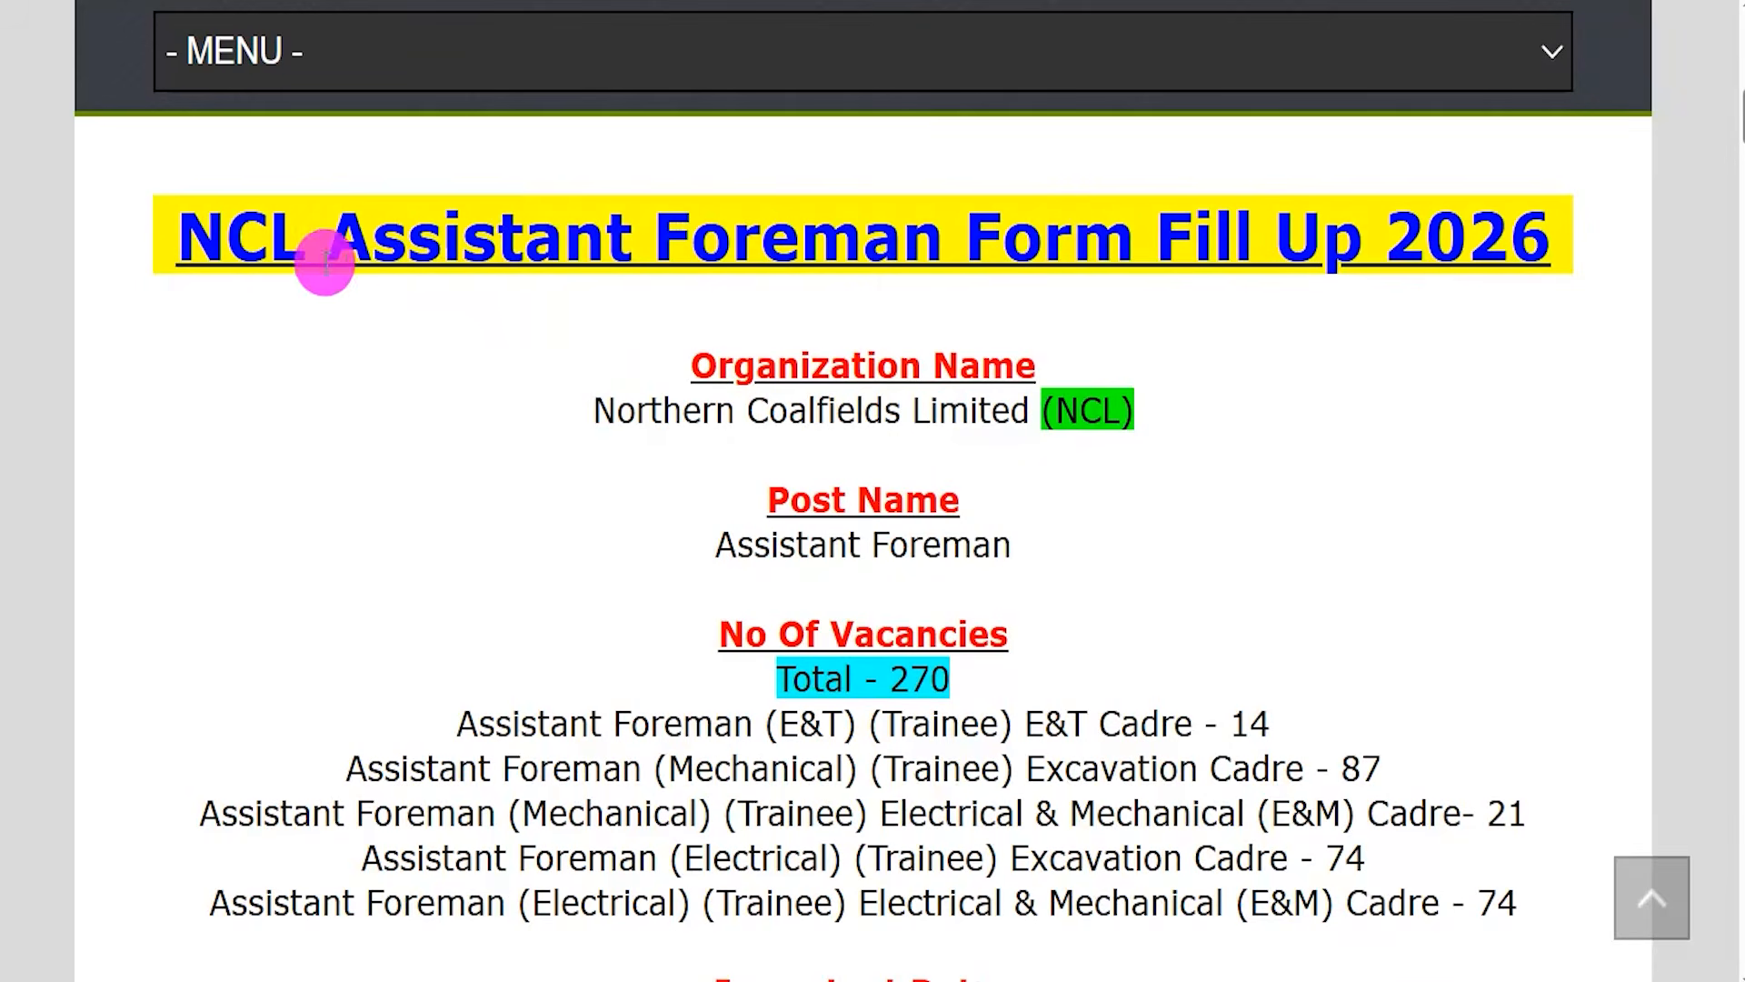
Step: Read the NCL Assistant Foreman Form Fill Up 2026 article's title, organization name, post name and total vacancies, highlighting each
{"action": "left_click_drag", "start_coordinate": [325, 262], "coordinate": [1487, 234]}
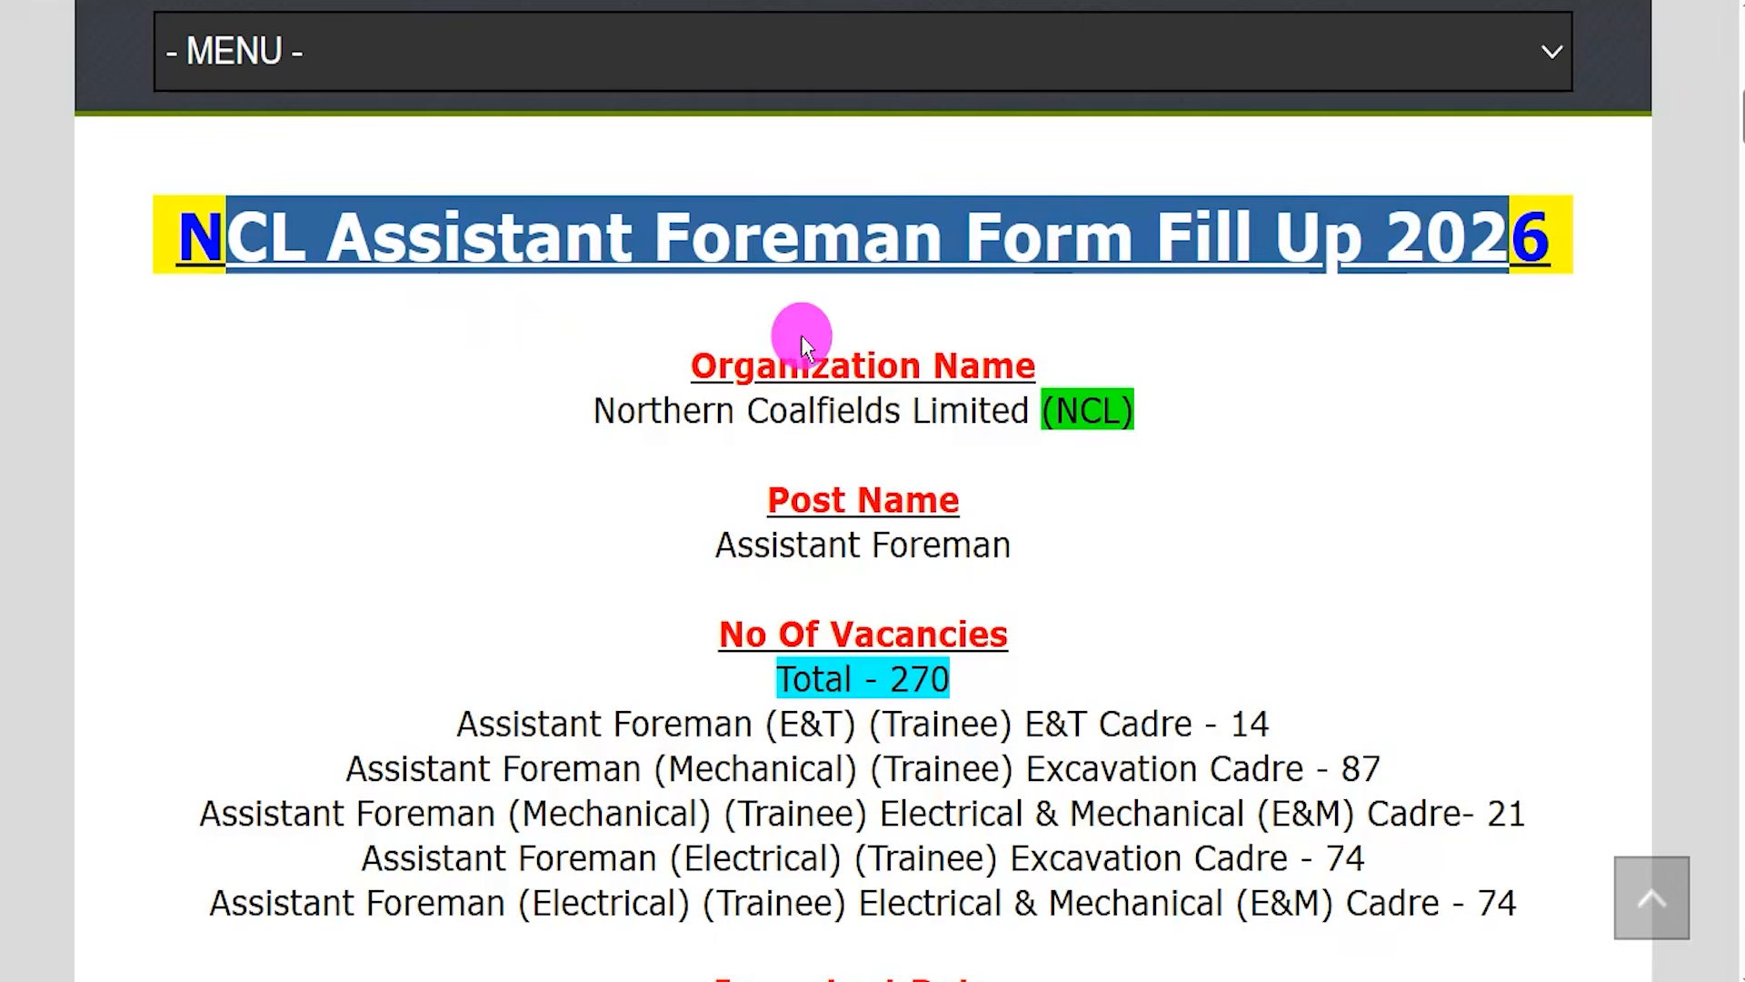
{"action": "left_click_drag", "start_coordinate": [636, 405], "coordinate": [1100, 406]}
{"action": "left_click_drag", "start_coordinate": [758, 544], "coordinate": [941, 545]}
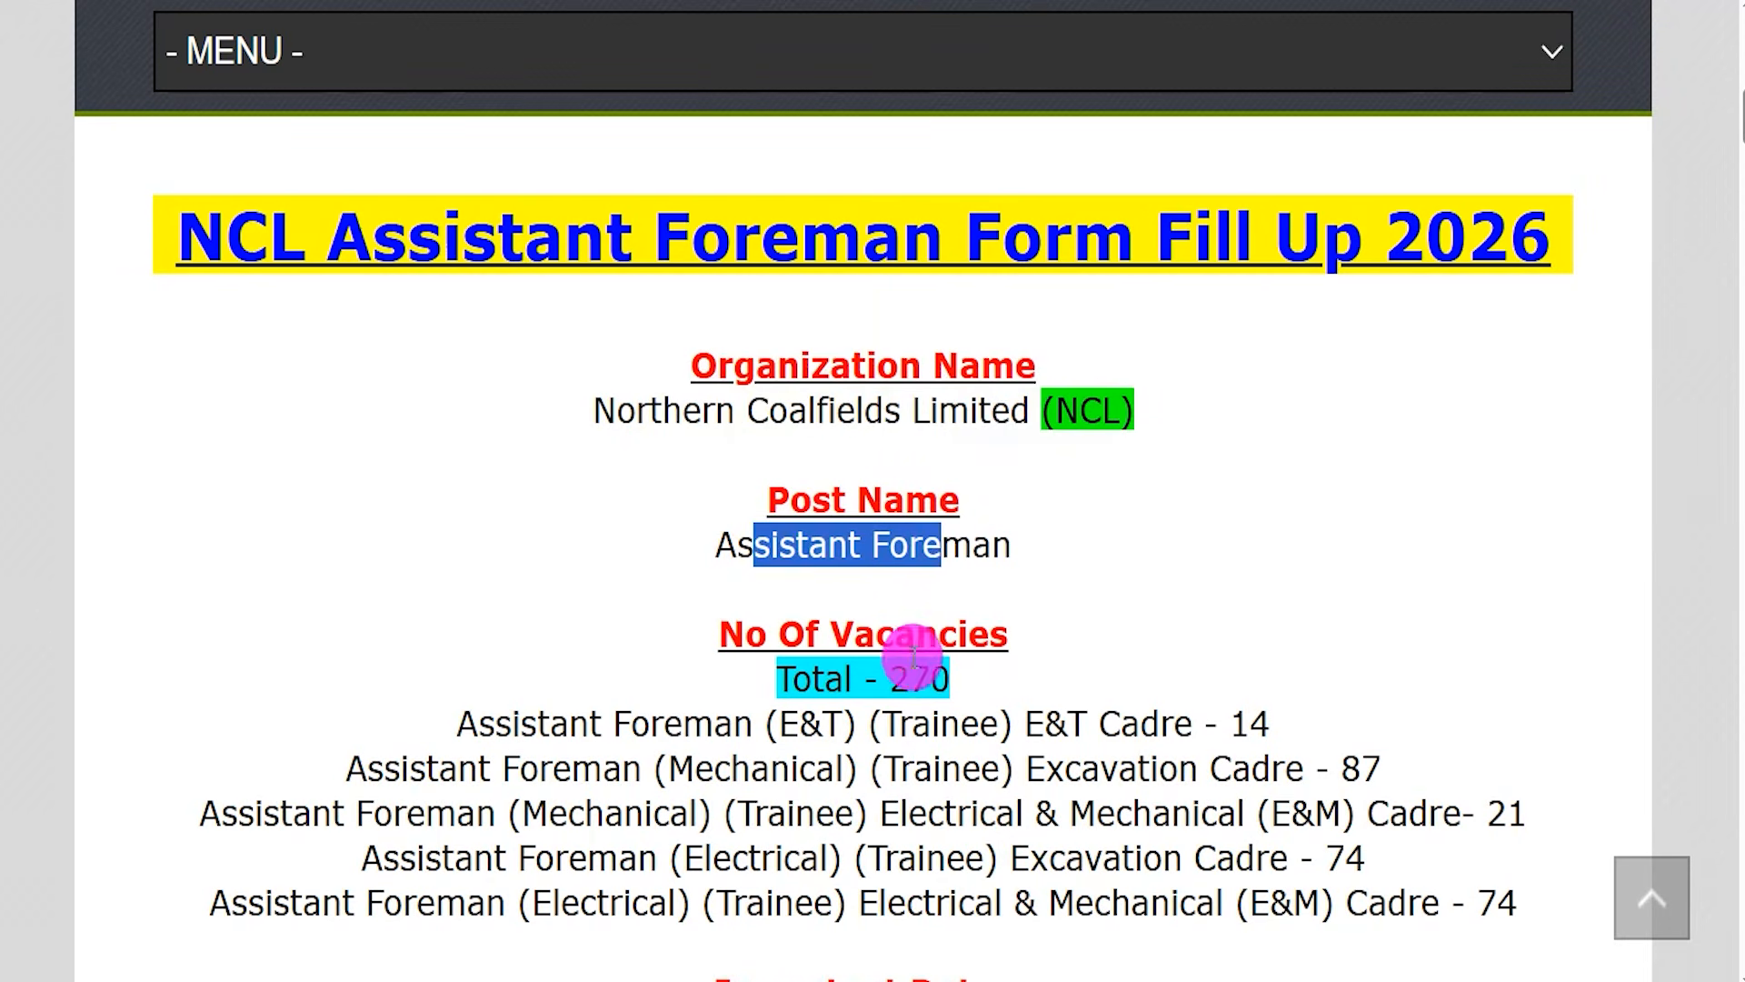
{"action": "left_click_drag", "start_coordinate": [895, 680], "coordinate": [951, 680]}
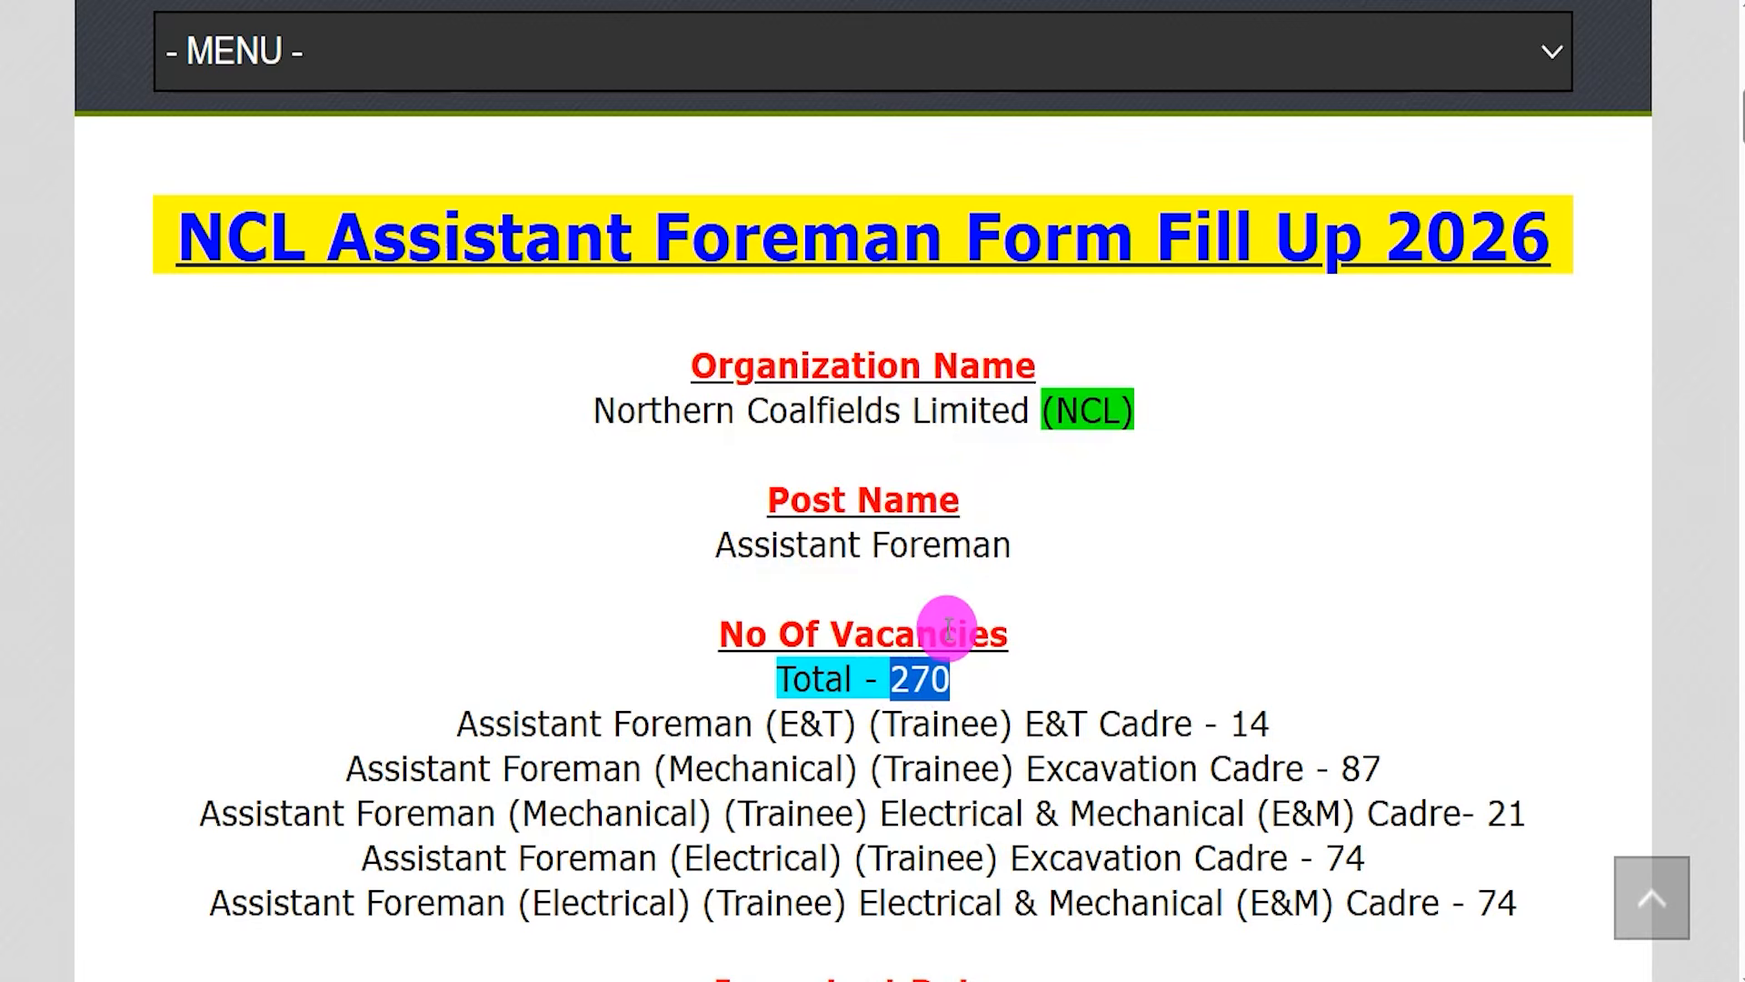
Step: Go through the vacancy breakdown by Assistant Foreman cadre, highlighting the trade names and the number of posts
{"action": "scroll", "coordinate": [949, 627], "scroll_direction": "down", "scroll_amount": 2}
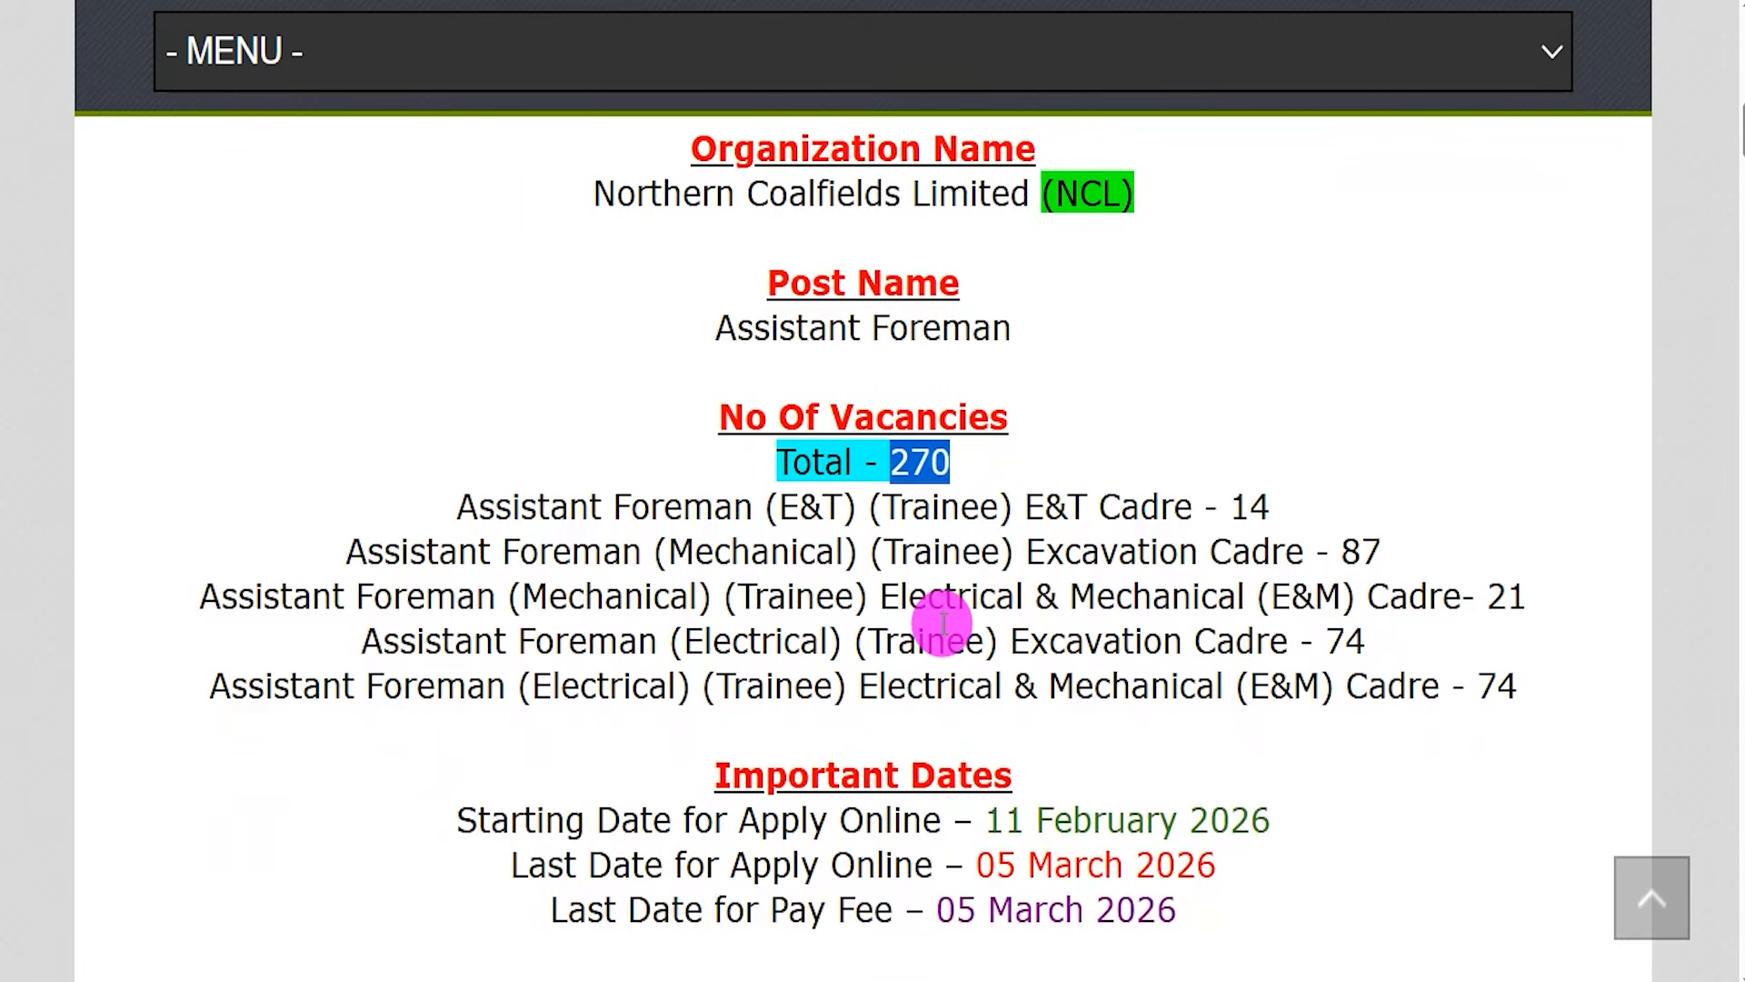
{"action": "double_click", "coordinate": [1055, 507]}
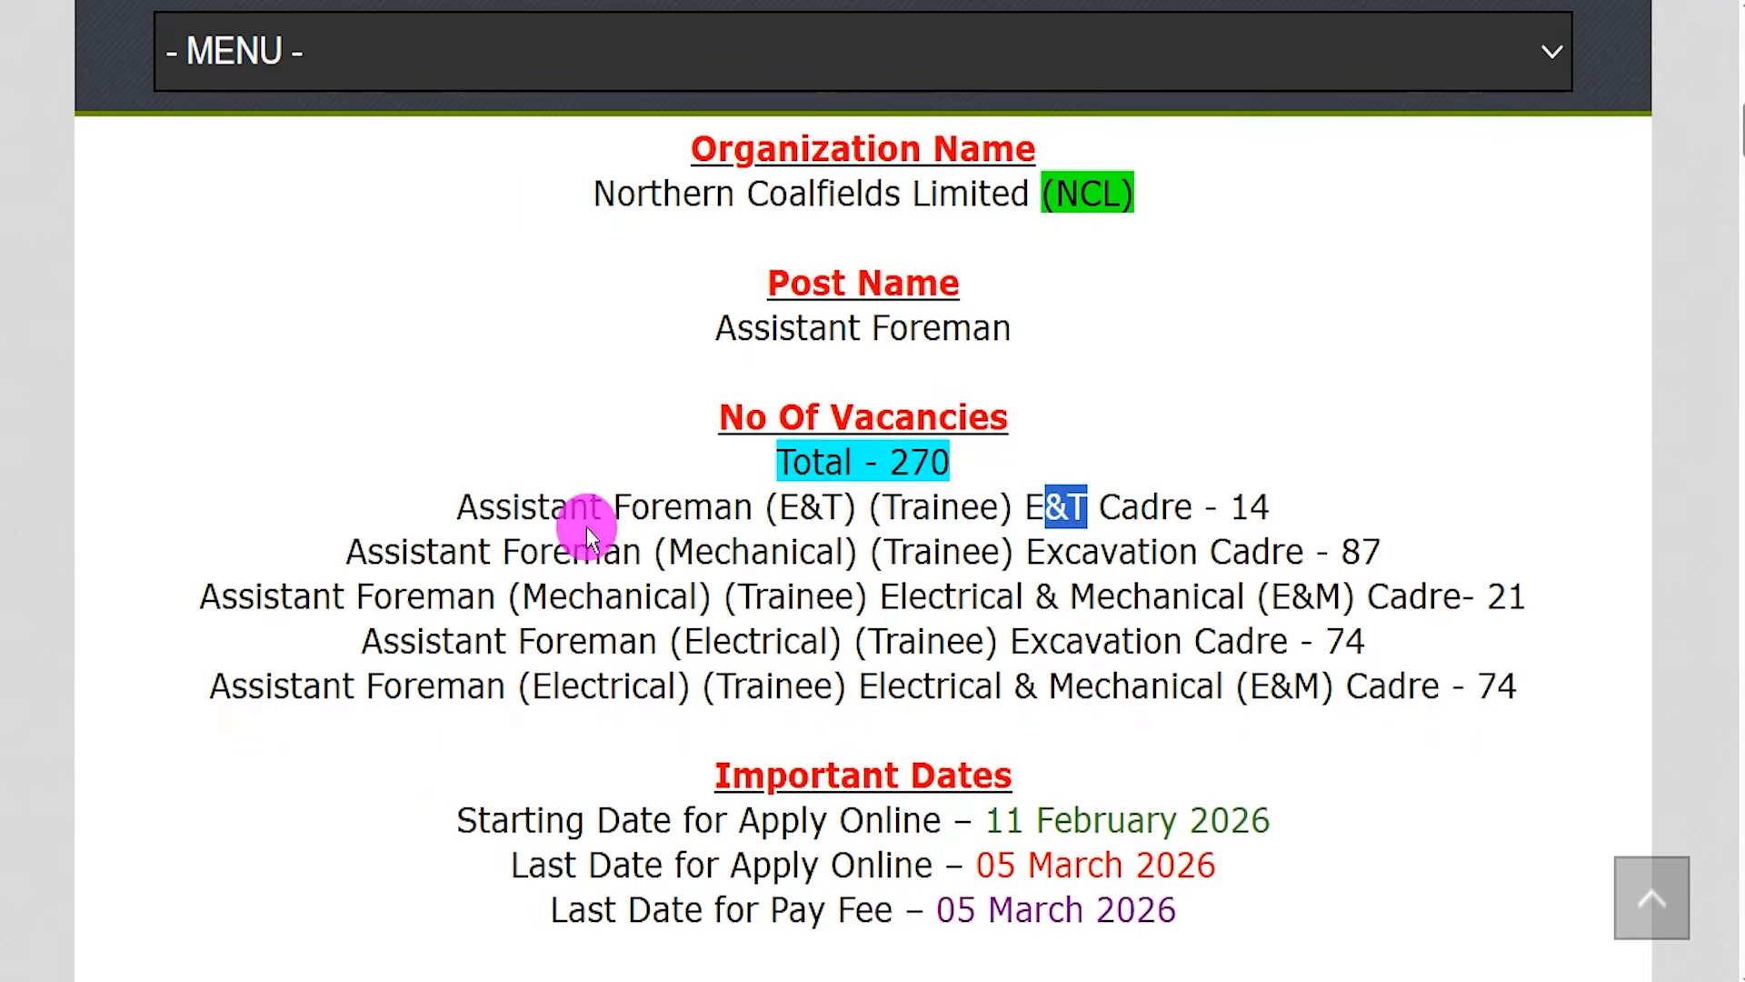
{"action": "left_click_drag", "start_coordinate": [550, 507], "coordinate": [709, 507]}
{"action": "left_click_drag", "start_coordinate": [579, 552], "coordinate": [812, 557]}
{"action": "left_click_drag", "start_coordinate": [712, 598], "coordinate": [799, 602]}
{"action": "left_click_drag", "start_coordinate": [706, 642], "coordinate": [828, 644]}
{"action": "left_click_drag", "start_coordinate": [709, 693], "coordinate": [915, 696]}
{"action": "left_click_drag", "start_coordinate": [1209, 557], "coordinate": [1380, 556]}
{"action": "left_click_drag", "start_coordinate": [1487, 599], "coordinate": [1506, 598]}
{"action": "left_click_drag", "start_coordinate": [1479, 688], "coordinate": [1517, 687]}
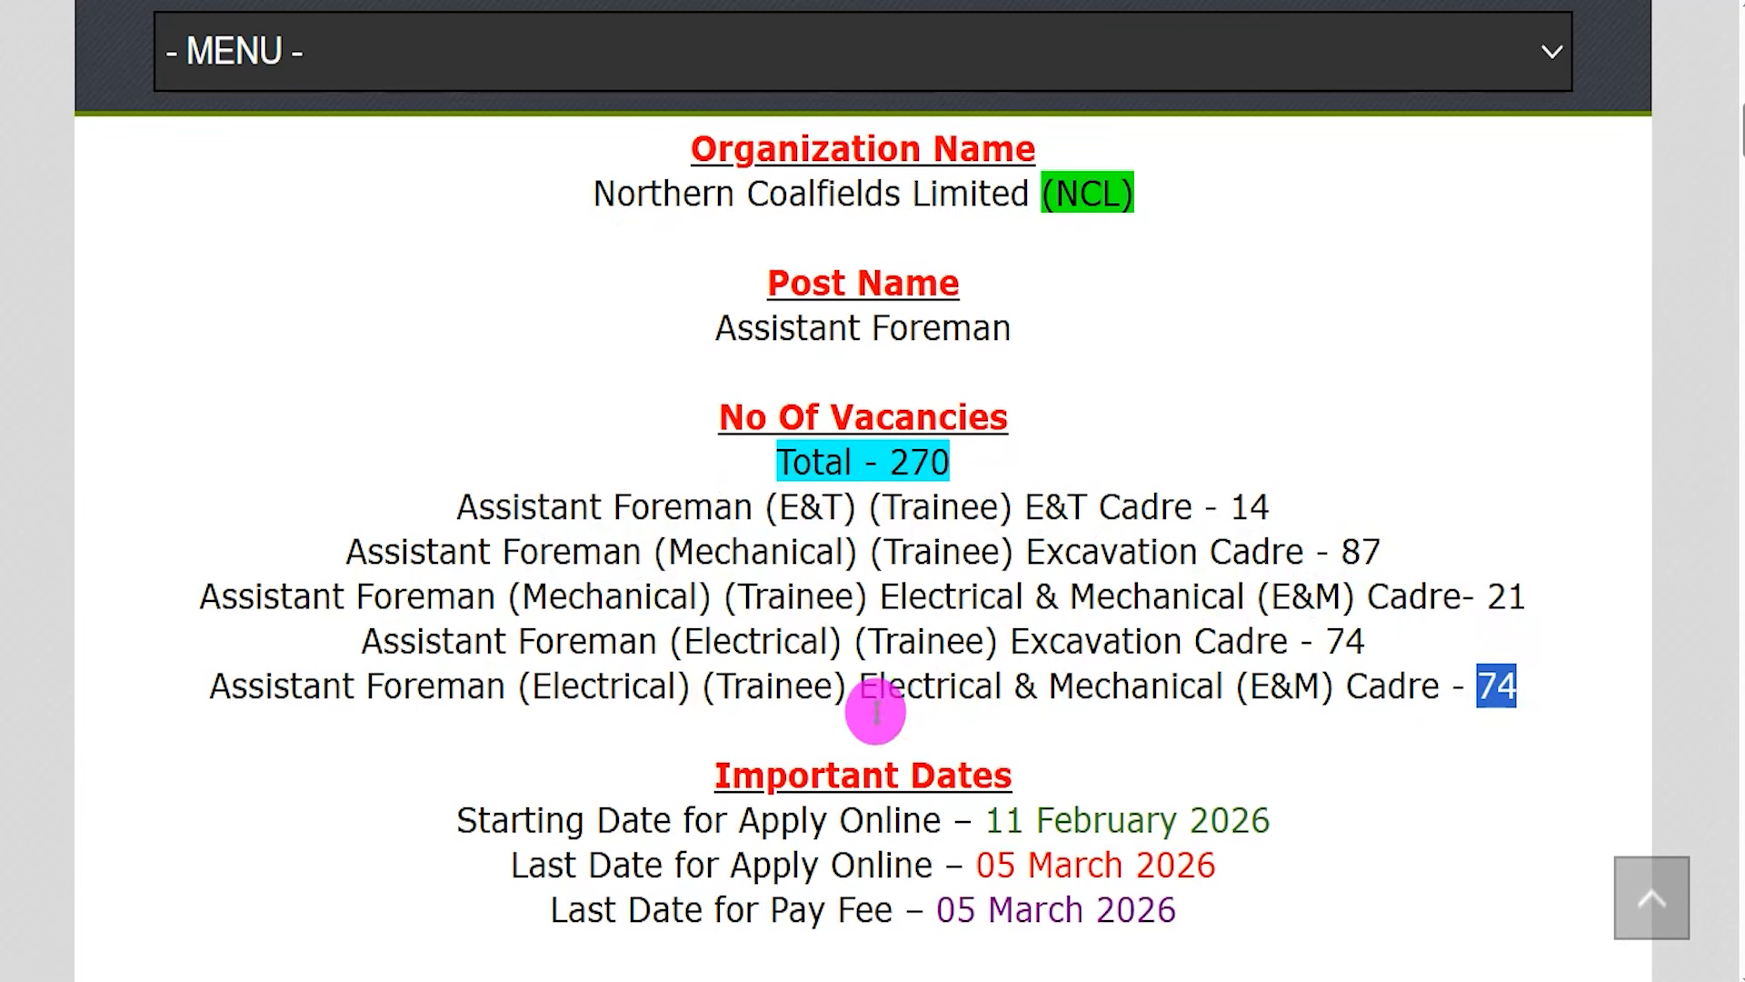
Step: Check the online application start and last dates and the monthly pay scale, highlighting each value
{"action": "left_click_drag", "start_coordinate": [987, 821], "coordinate": [1260, 820]}
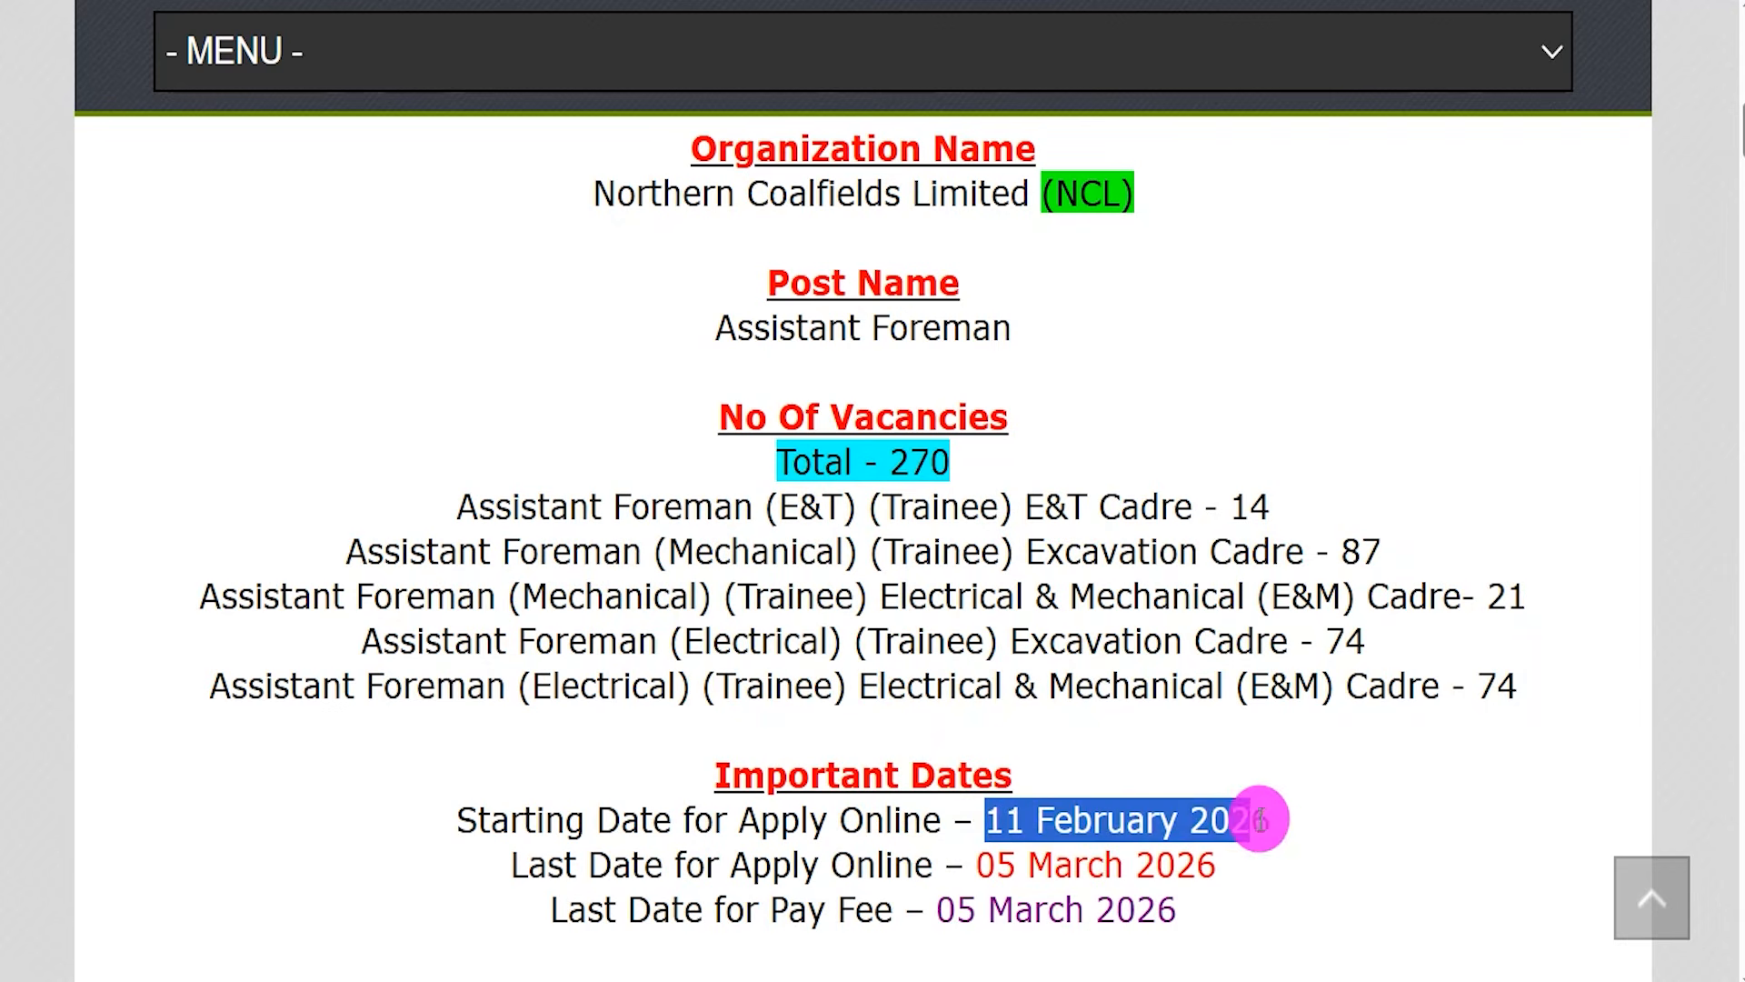
{"action": "left_click_drag", "start_coordinate": [980, 865], "coordinate": [1218, 860]}
{"action": "scroll", "coordinate": [1146, 784], "scroll_direction": "down", "scroll_amount": 3}
{"action": "left_click_drag", "start_coordinate": [723, 718], "coordinate": [968, 718]}
Step: Highlight the E&T and Mechanical cadre headings in the Educational Qualification section, returning to the E&T Cadre heading
{"action": "scroll", "coordinate": [980, 706], "scroll_direction": "down", "scroll_amount": 5}
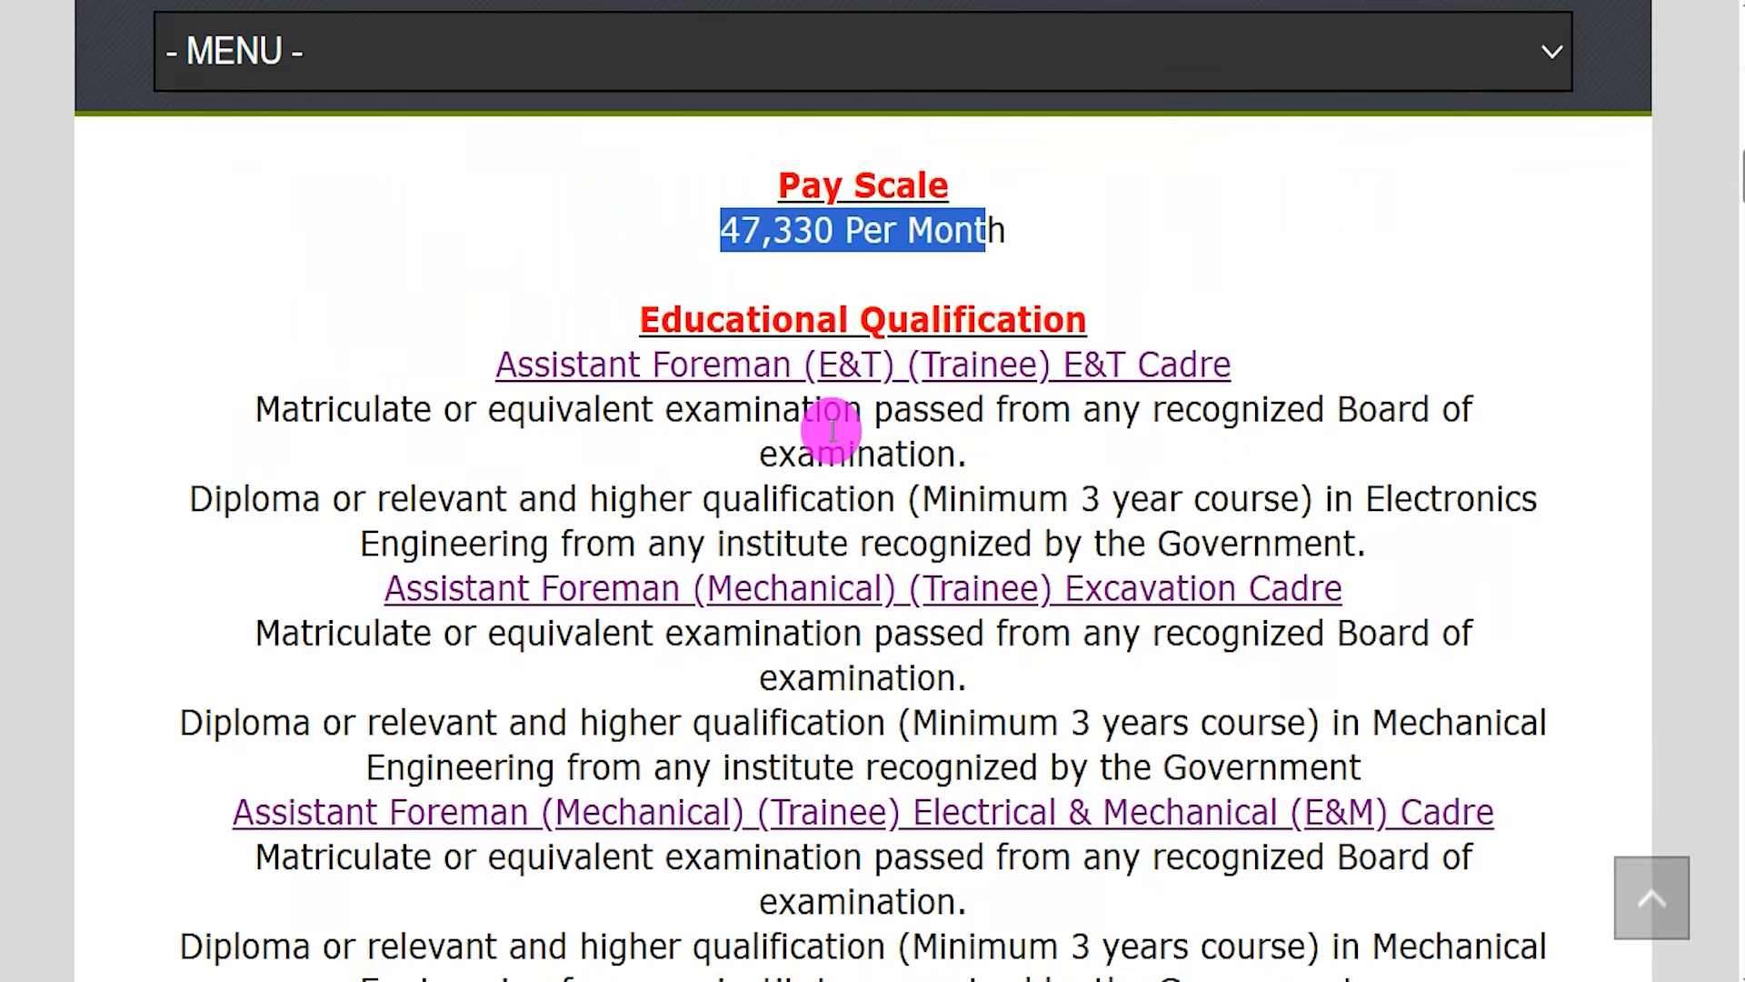
{"action": "left_click_drag", "start_coordinate": [534, 363], "coordinate": [1198, 362]}
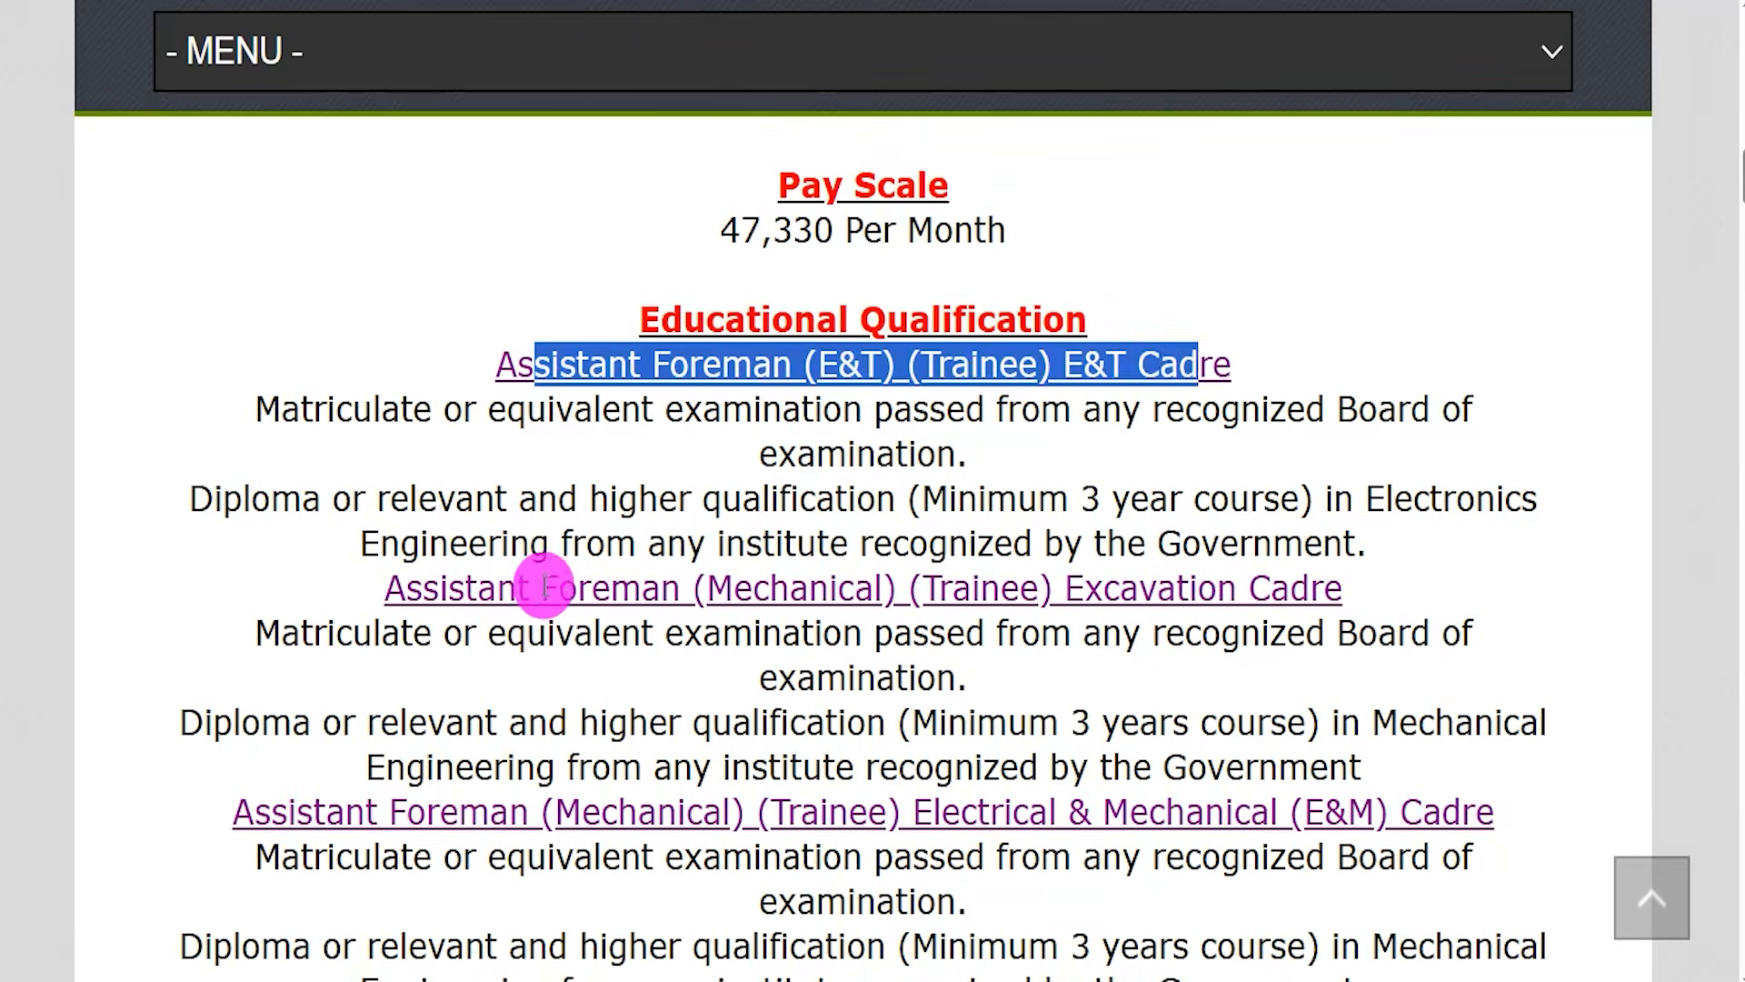
{"action": "left_click_drag", "start_coordinate": [526, 588], "coordinate": [1005, 612]}
{"action": "left_click_drag", "start_coordinate": [581, 812], "coordinate": [1032, 818]}
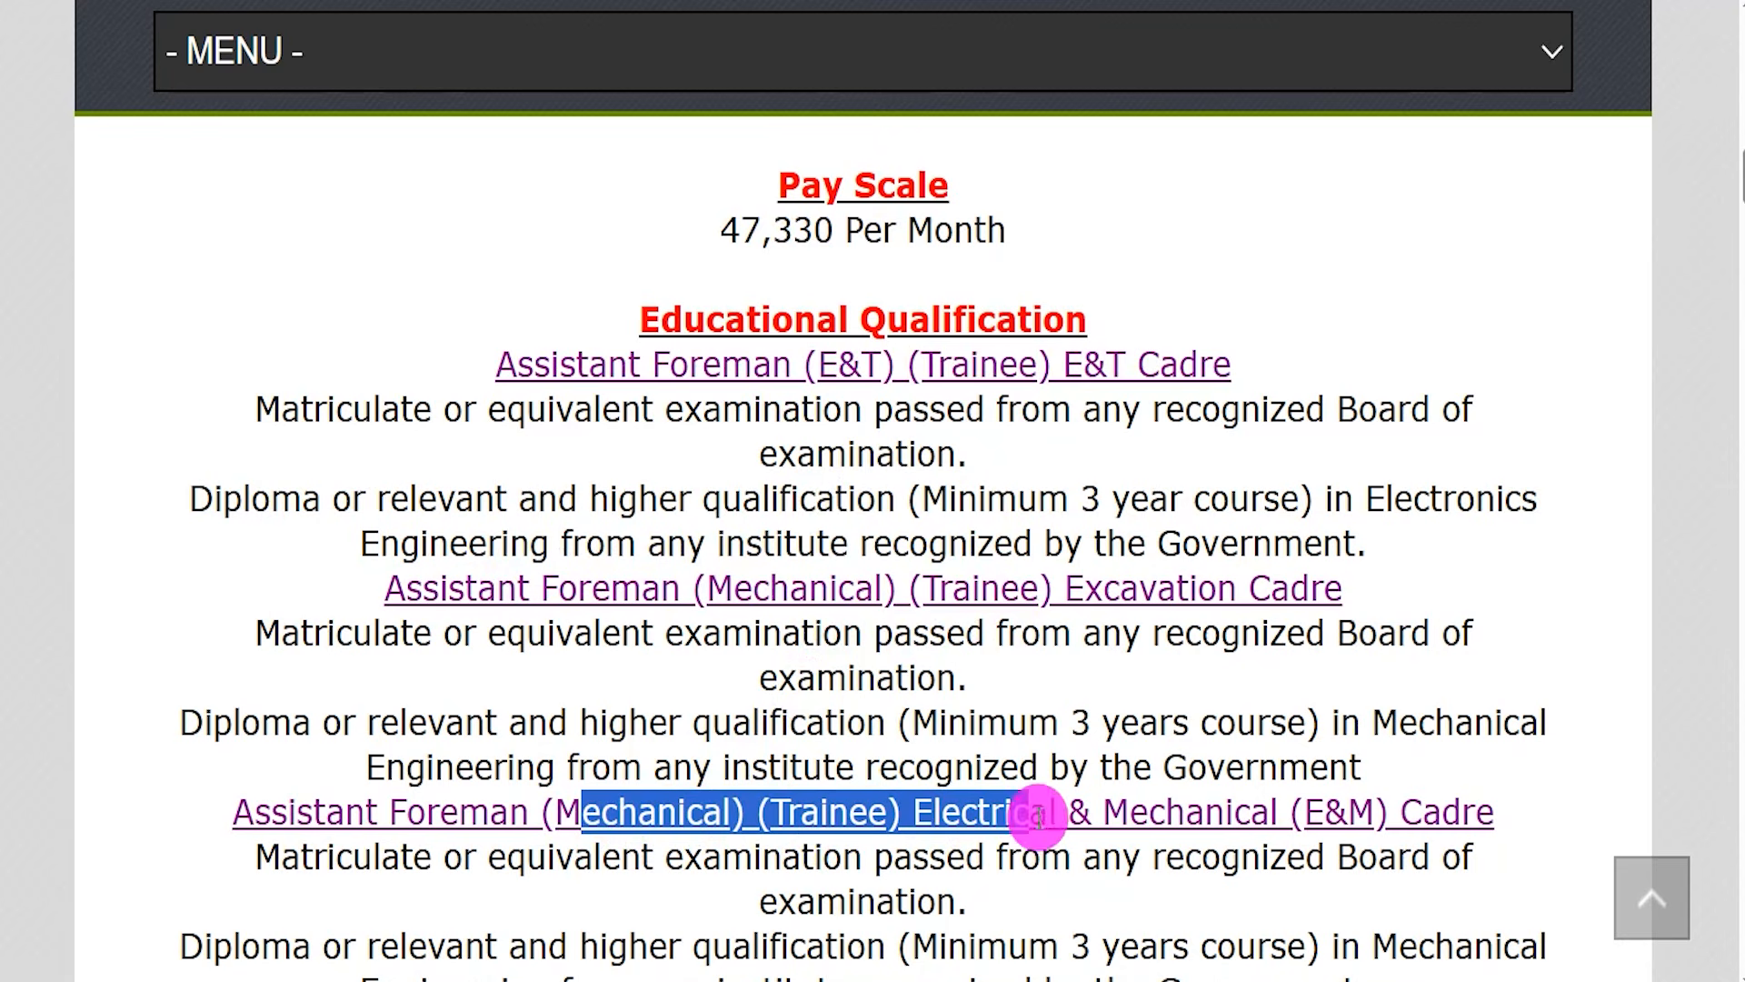
{"action": "left_click", "coordinate": [580, 357]}
{"action": "left_click_drag", "start_coordinate": [580, 357], "coordinate": [702, 362]}
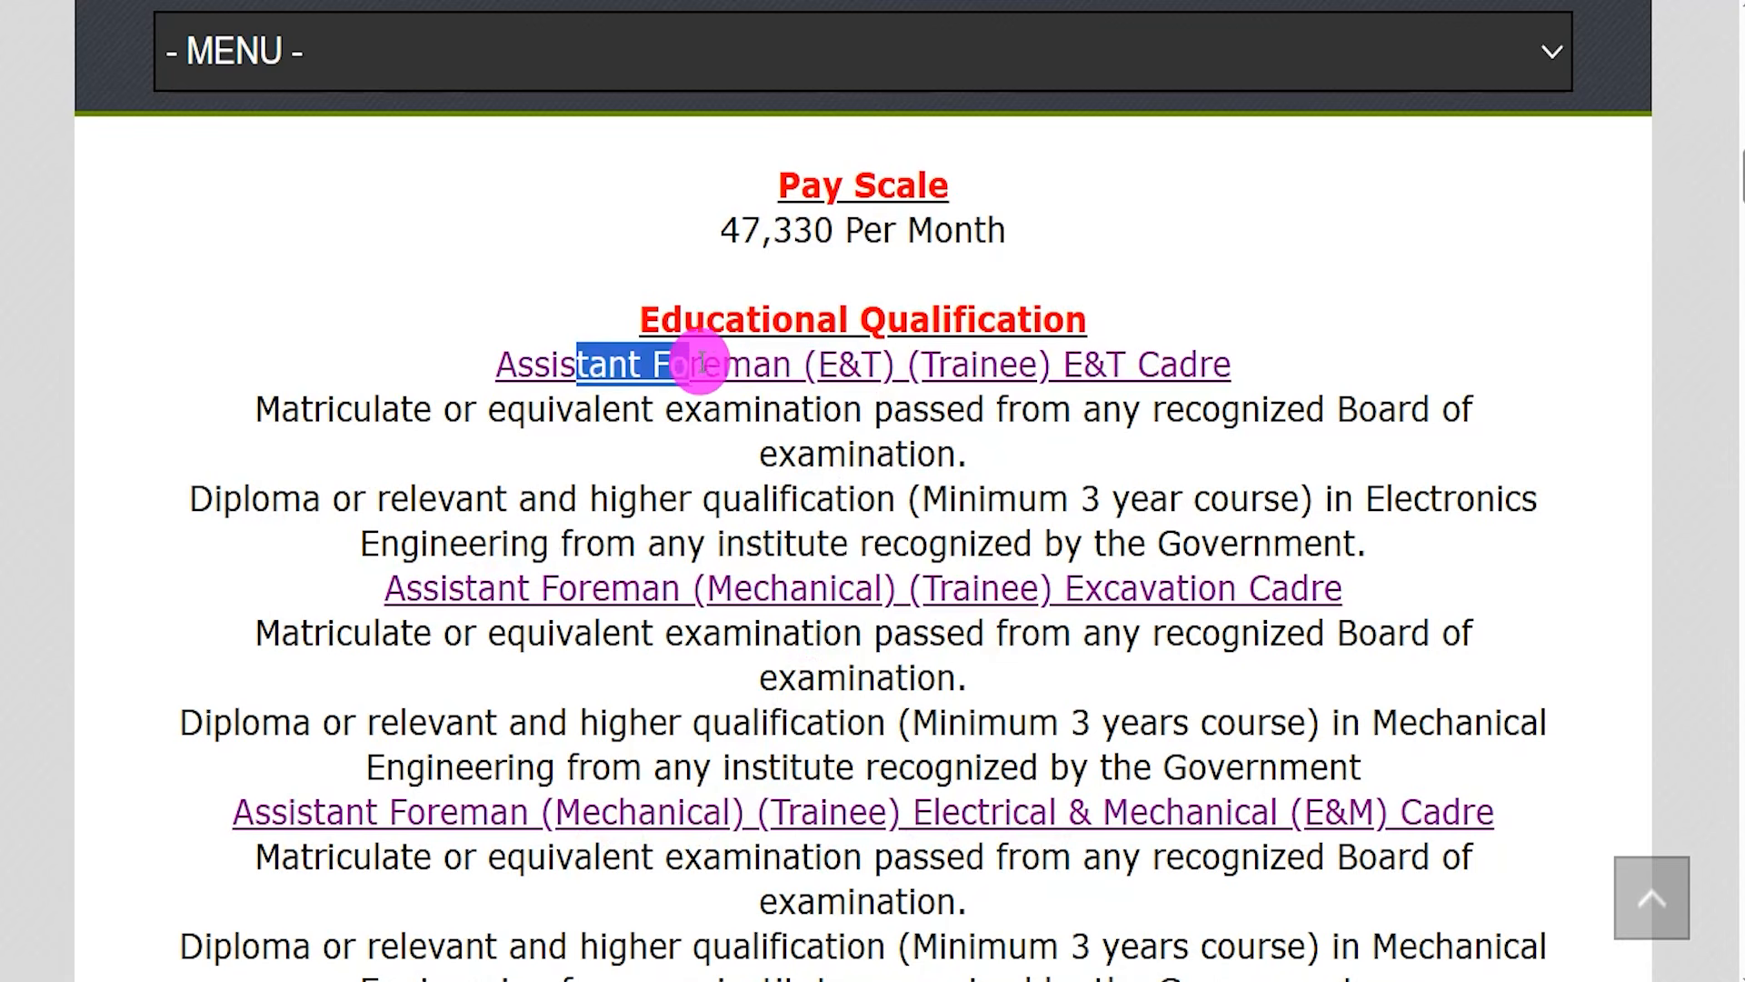
{"action": "left_click_drag", "start_coordinate": [865, 362], "coordinate": [1180, 360]}
Step: Read the matriculation and diploma requirements for the E&T Cadre, highlighting the course length, engineering field and institute recognition
{"action": "left_click_drag", "start_coordinate": [401, 409], "coordinate": [918, 443]}
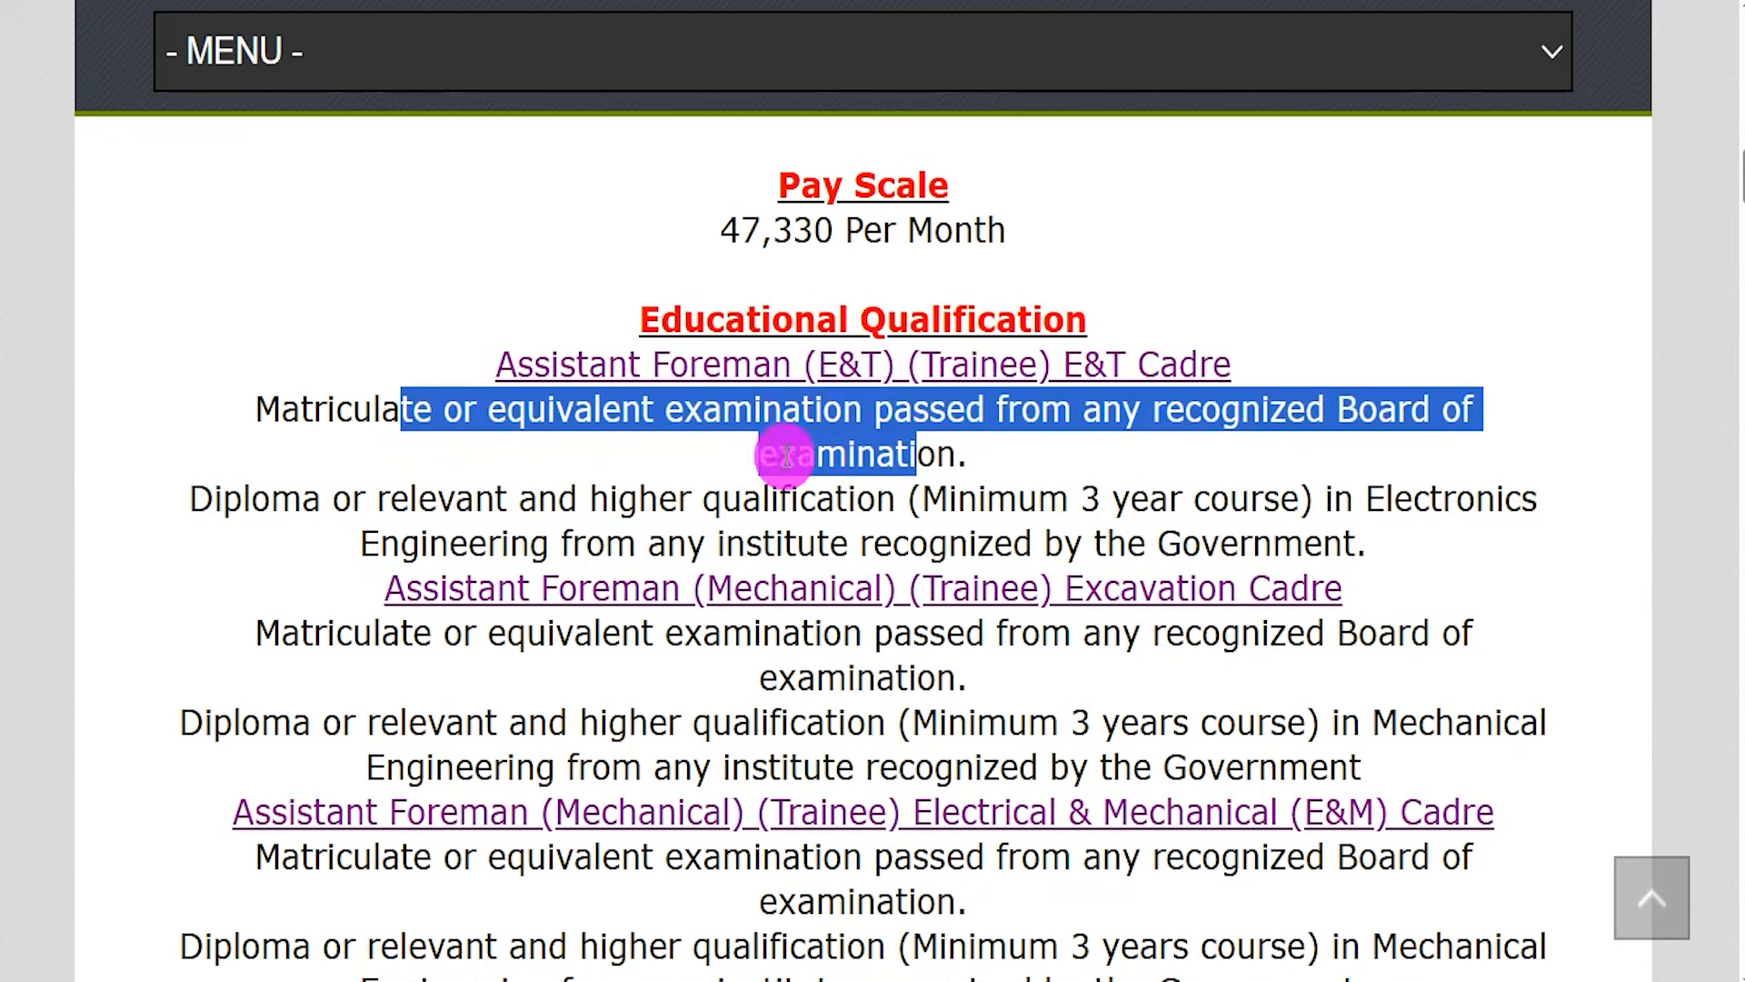
{"action": "left_click_drag", "start_coordinate": [302, 500], "coordinate": [586, 495]}
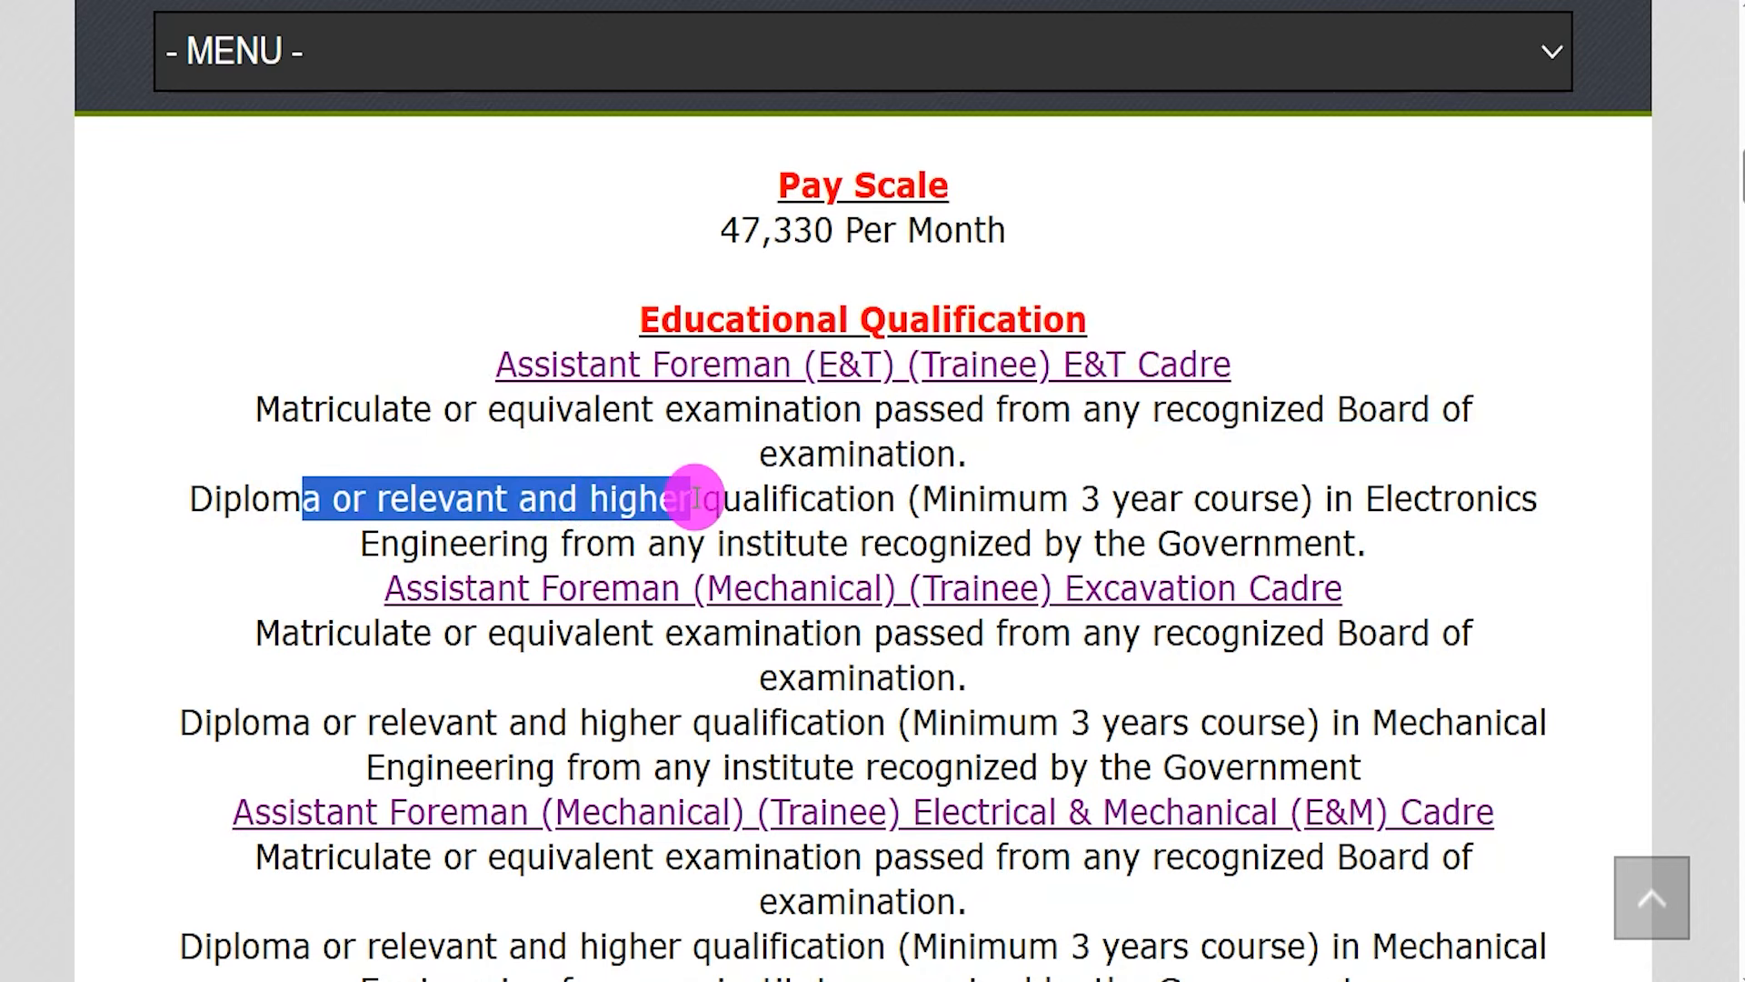
{"action": "left_click_drag", "start_coordinate": [979, 498], "coordinate": [1218, 500]}
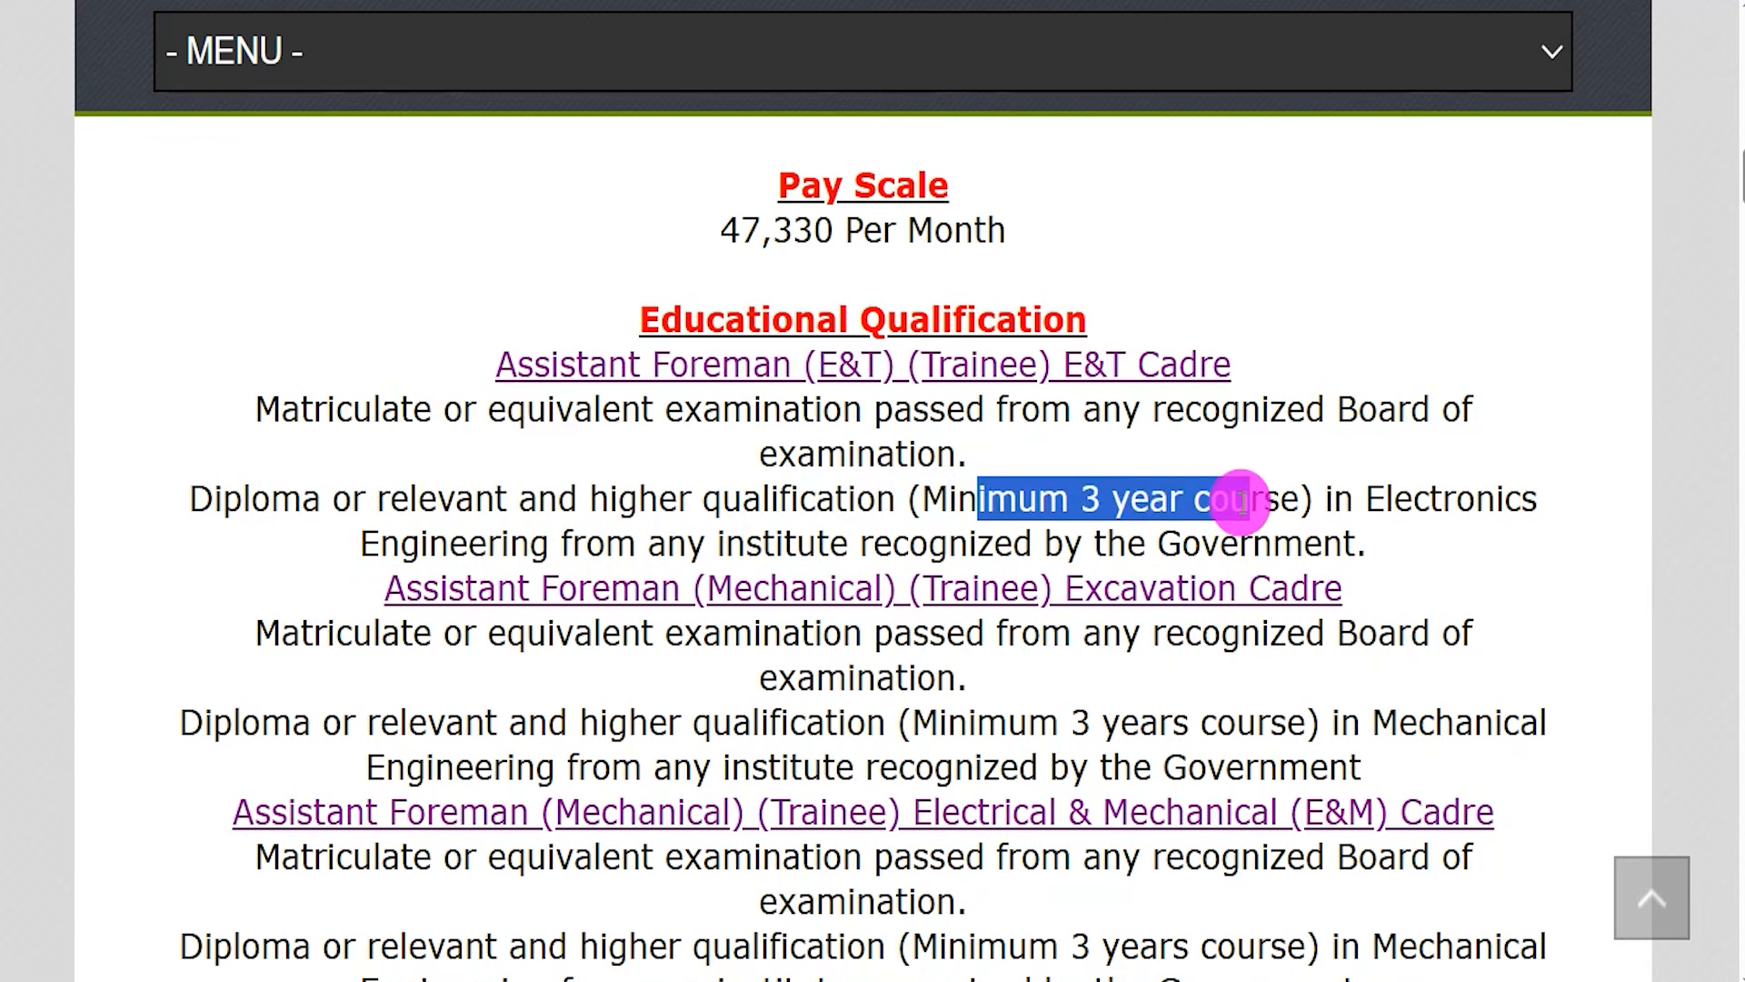
{"action": "left_click_drag", "start_coordinate": [468, 543], "coordinate": [529, 544]}
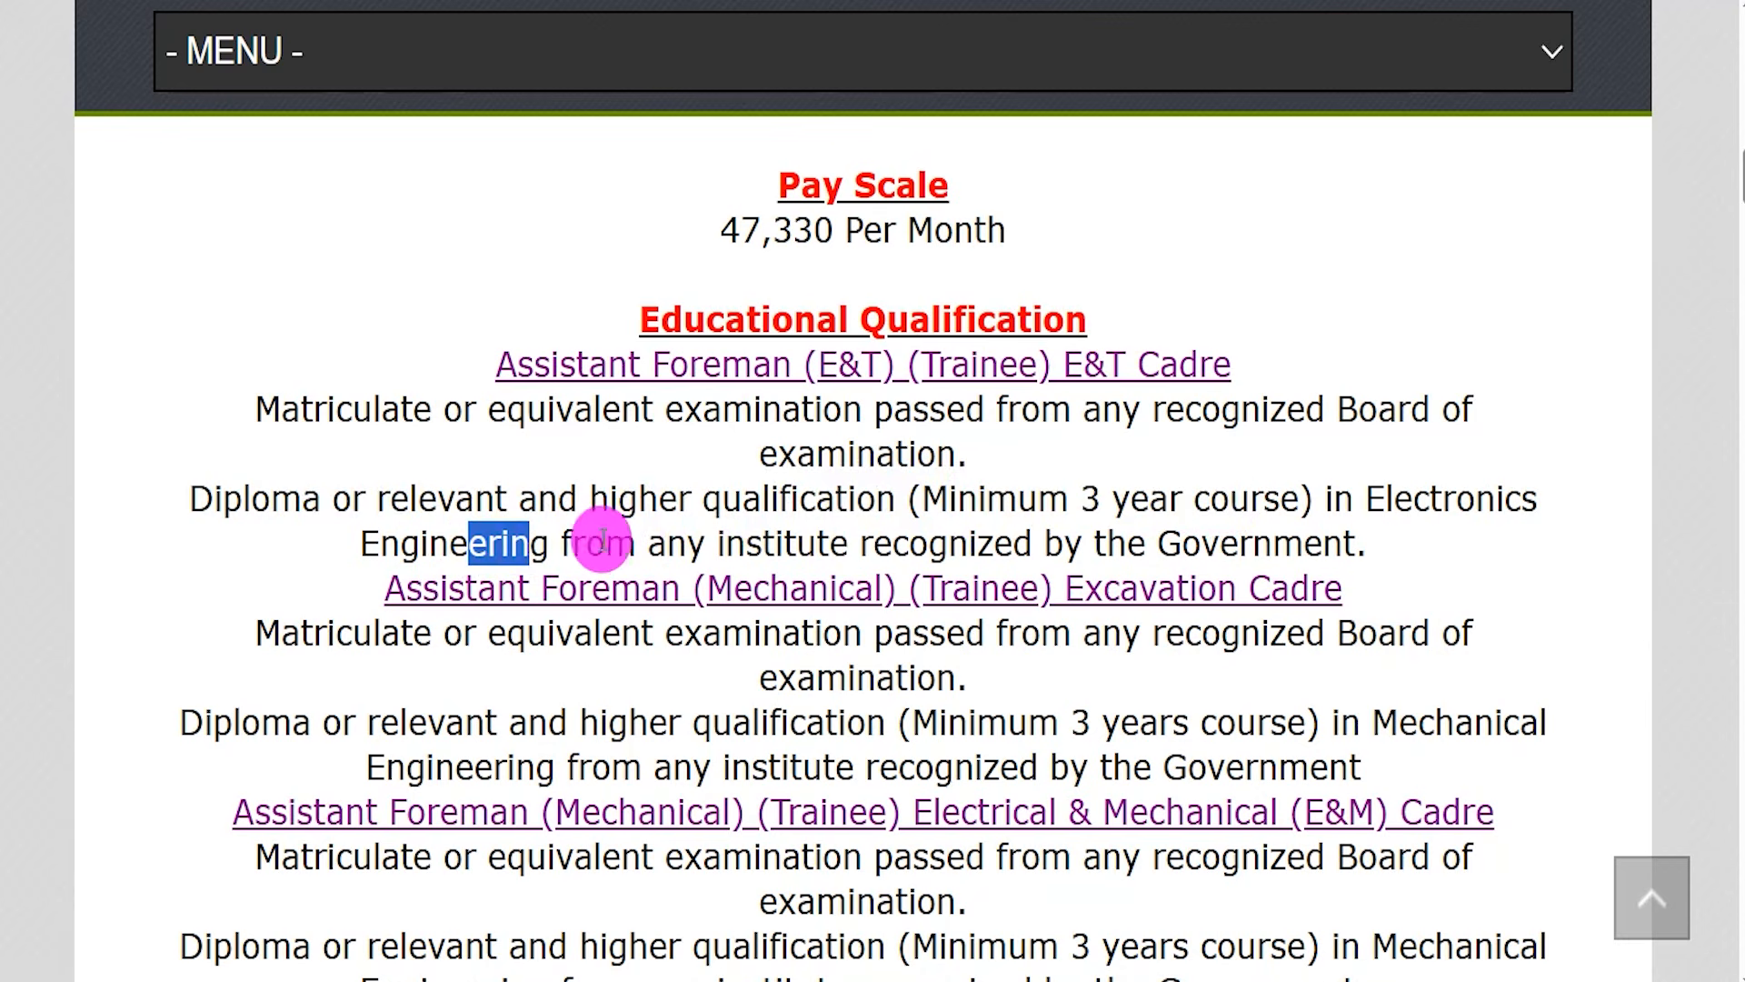
{"action": "left_click_drag", "start_coordinate": [796, 544], "coordinate": [996, 540]}
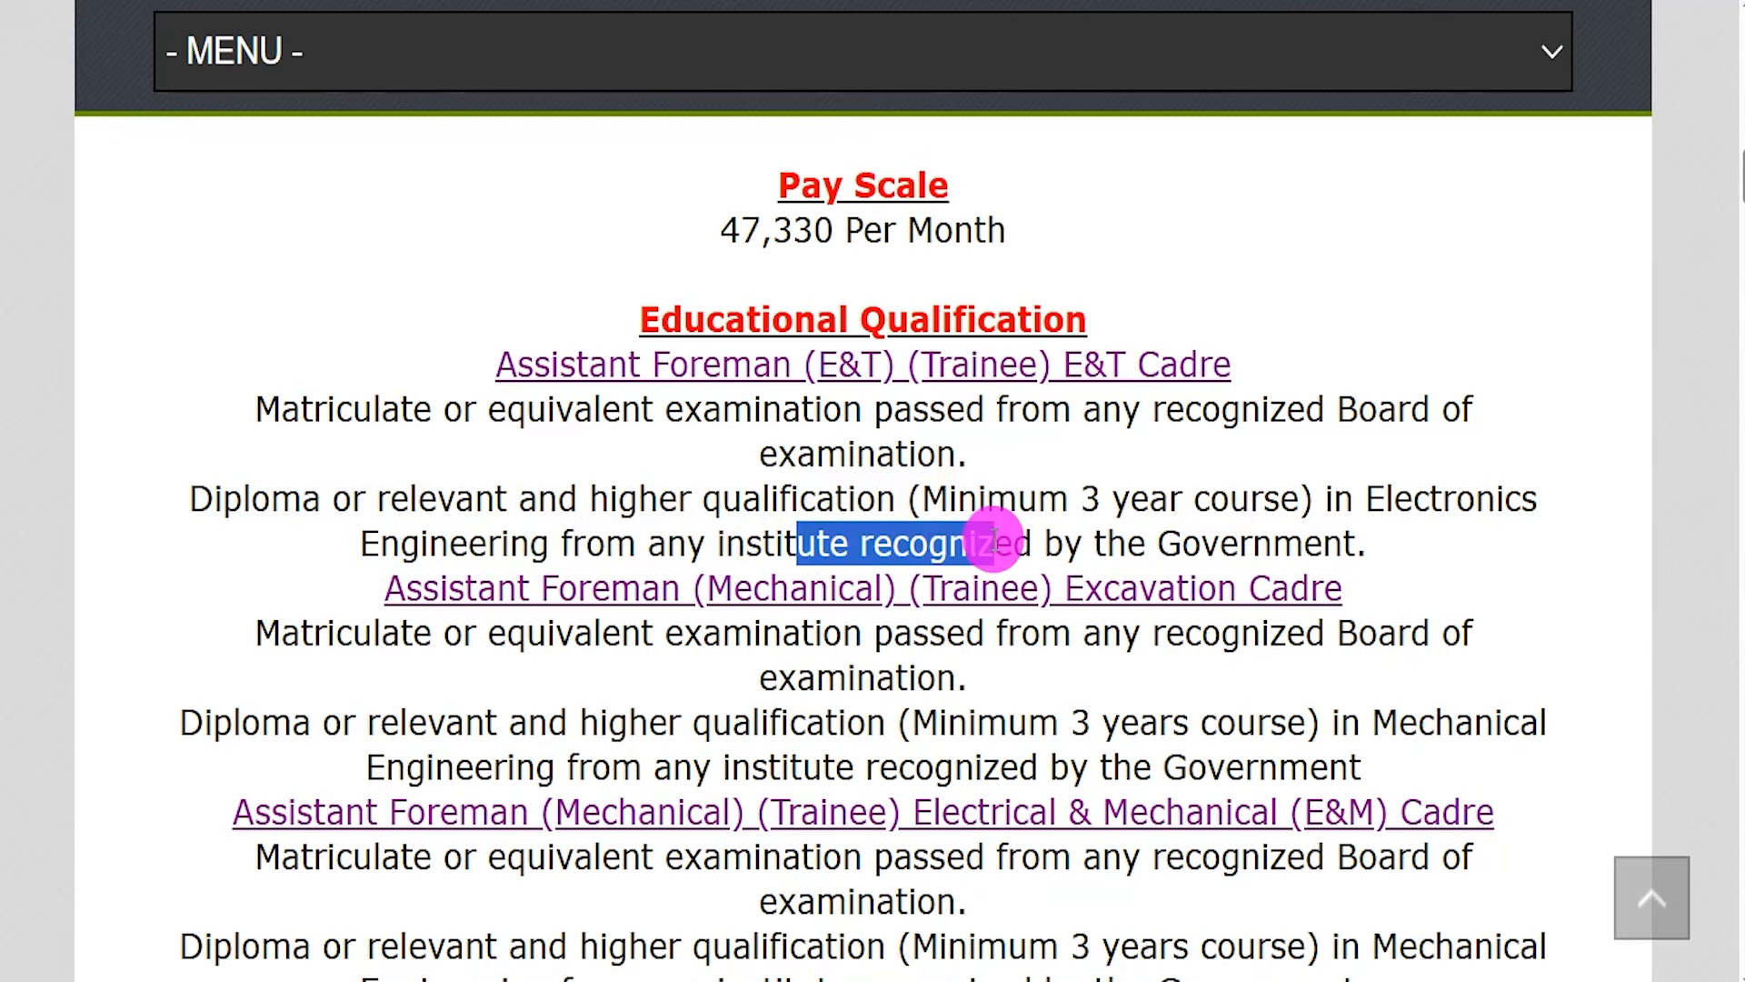
Step: Look through the educational qualifications of the remaining Mechanical and Electrical cadres, highlighting parts of their headings
{"action": "left_click_drag", "start_coordinate": [769, 589], "coordinate": [907, 591]}
{"action": "scroll", "coordinate": [821, 627], "scroll_direction": "down", "scroll_amount": 3}
{"action": "left_click_drag", "start_coordinate": [828, 542], "coordinate": [926, 544]}
{"action": "scroll", "coordinate": [857, 616], "scroll_direction": "down", "scroll_amount": 3}
{"action": "left_click_drag", "start_coordinate": [838, 493], "coordinate": [936, 493]}
{"action": "left_click_drag", "start_coordinate": [870, 715], "coordinate": [975, 717]}
Step: Check the age limit and the application fee for each category, highlighting the age range, fee amount, exempt categories and online payment note
{"action": "scroll", "coordinate": [909, 691], "scroll_direction": "down", "scroll_amount": 3}
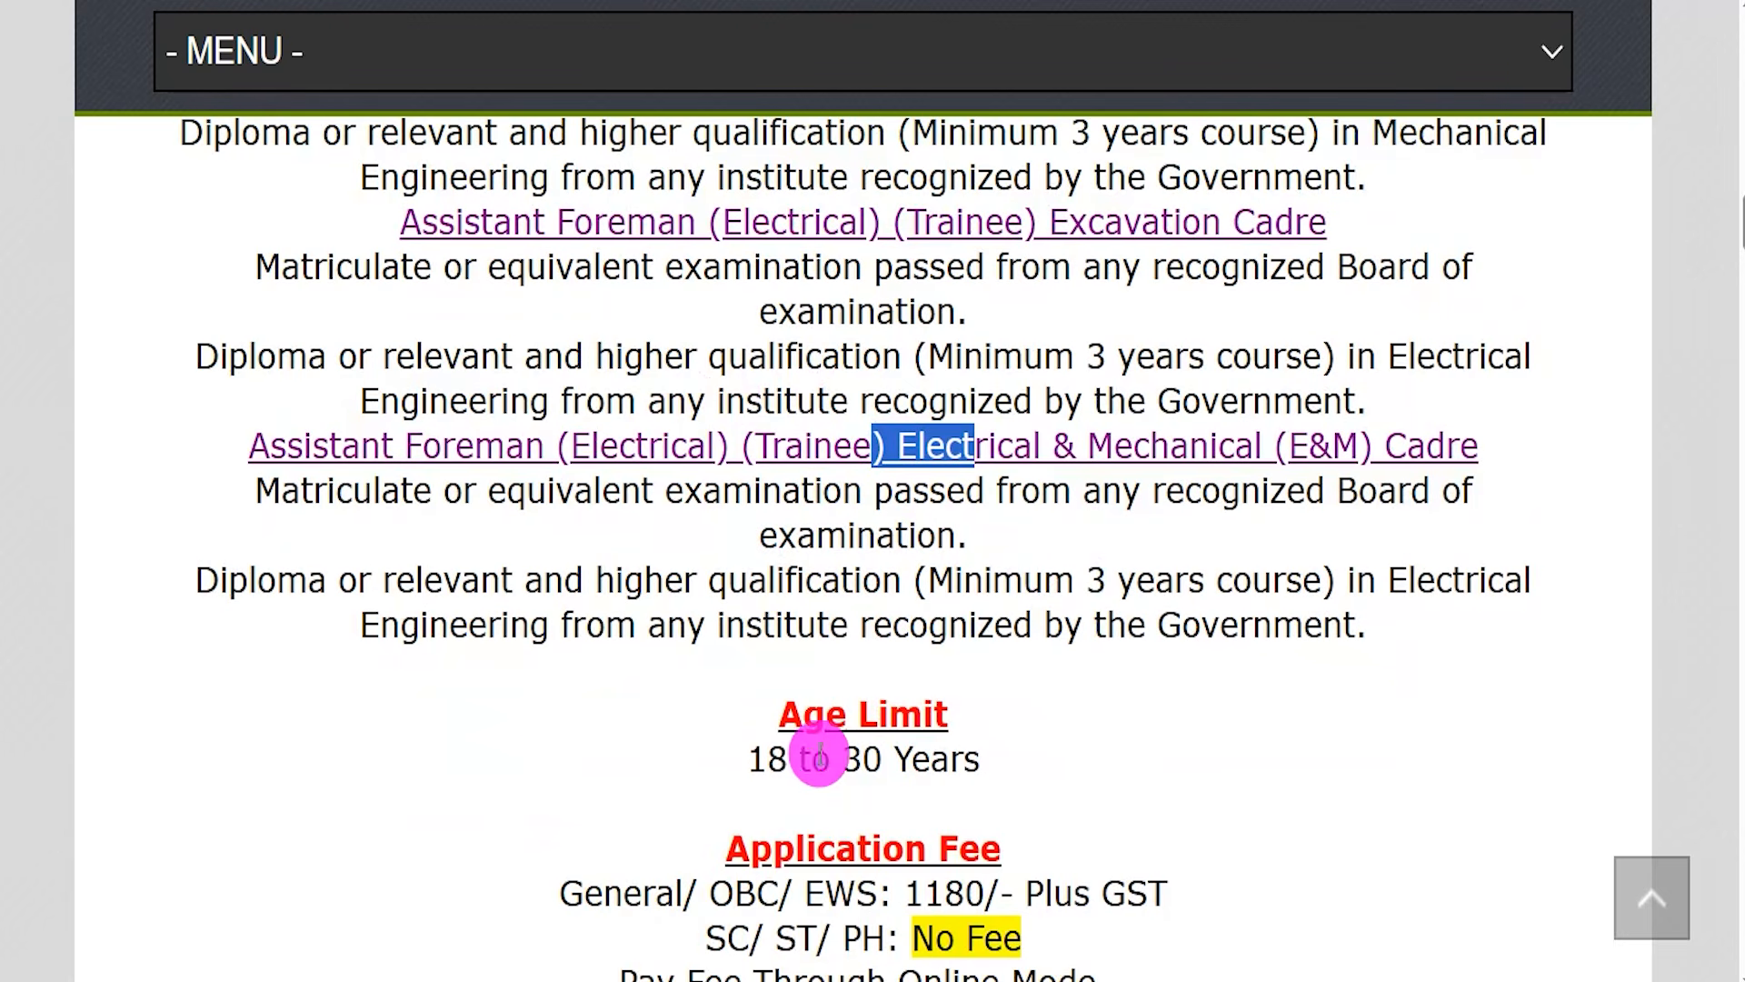
{"action": "left_click_drag", "start_coordinate": [749, 759], "coordinate": [997, 771]}
{"action": "scroll", "coordinate": [994, 761], "scroll_direction": "down", "scroll_amount": 2}
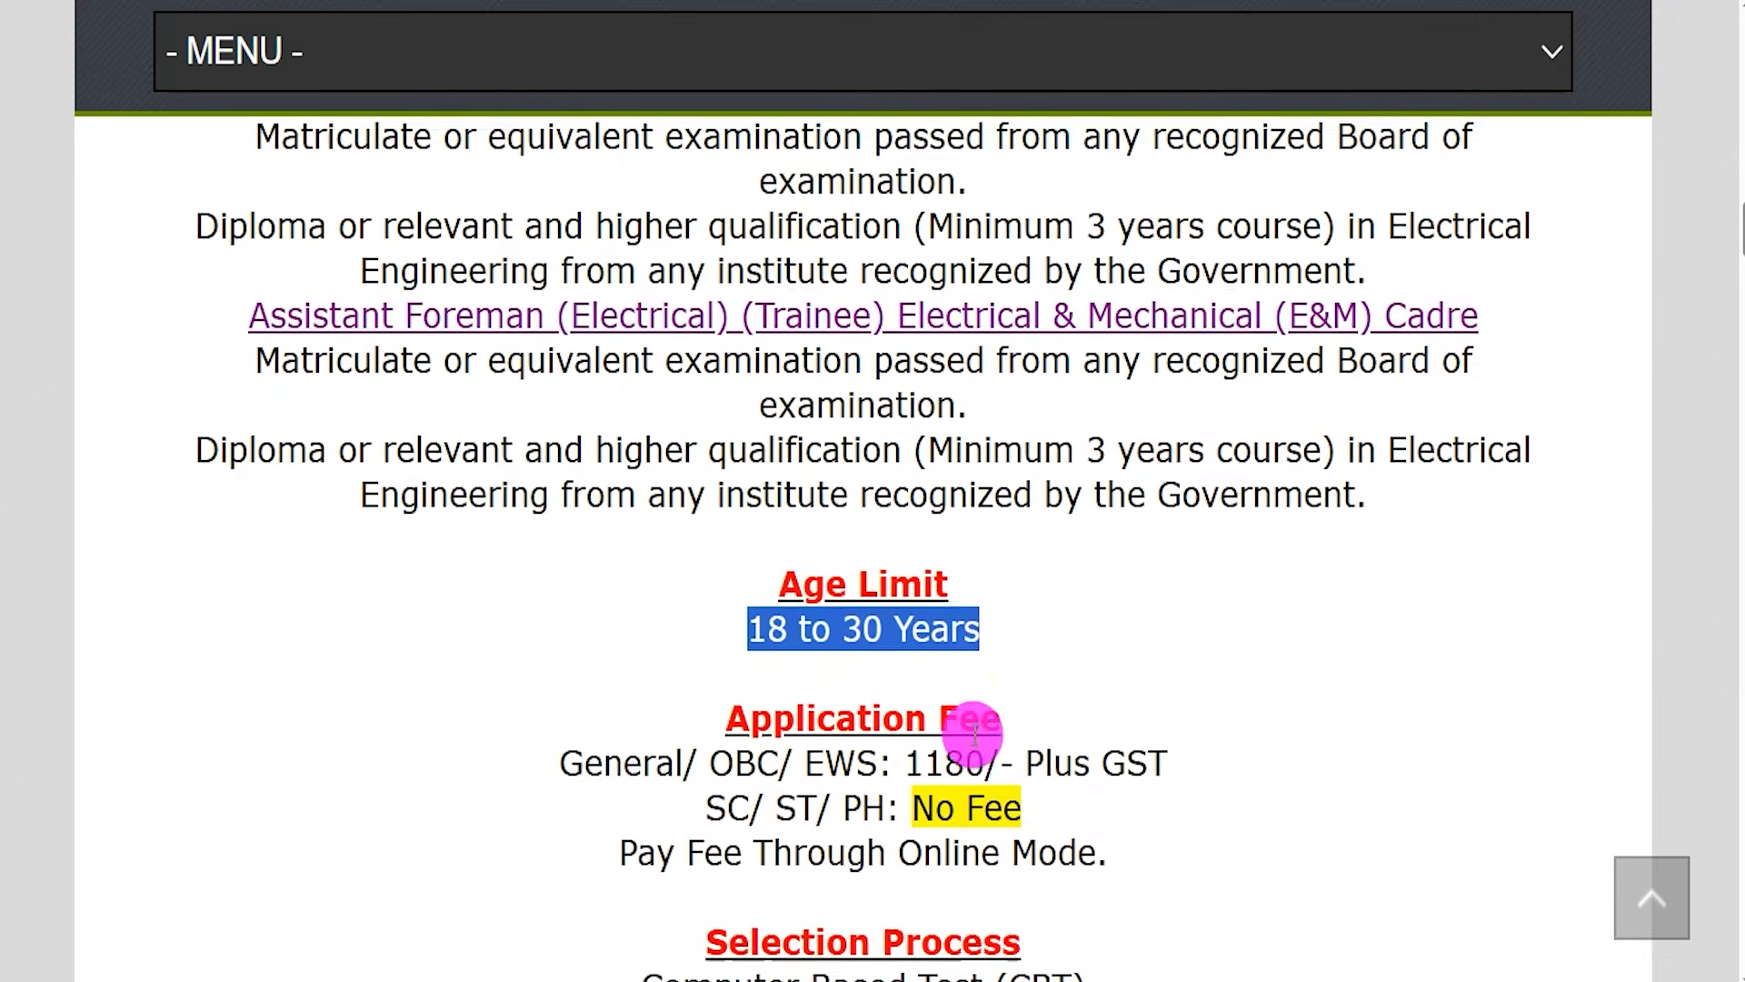
{"action": "left_click_drag", "start_coordinate": [643, 677], "coordinate": [1143, 676]}
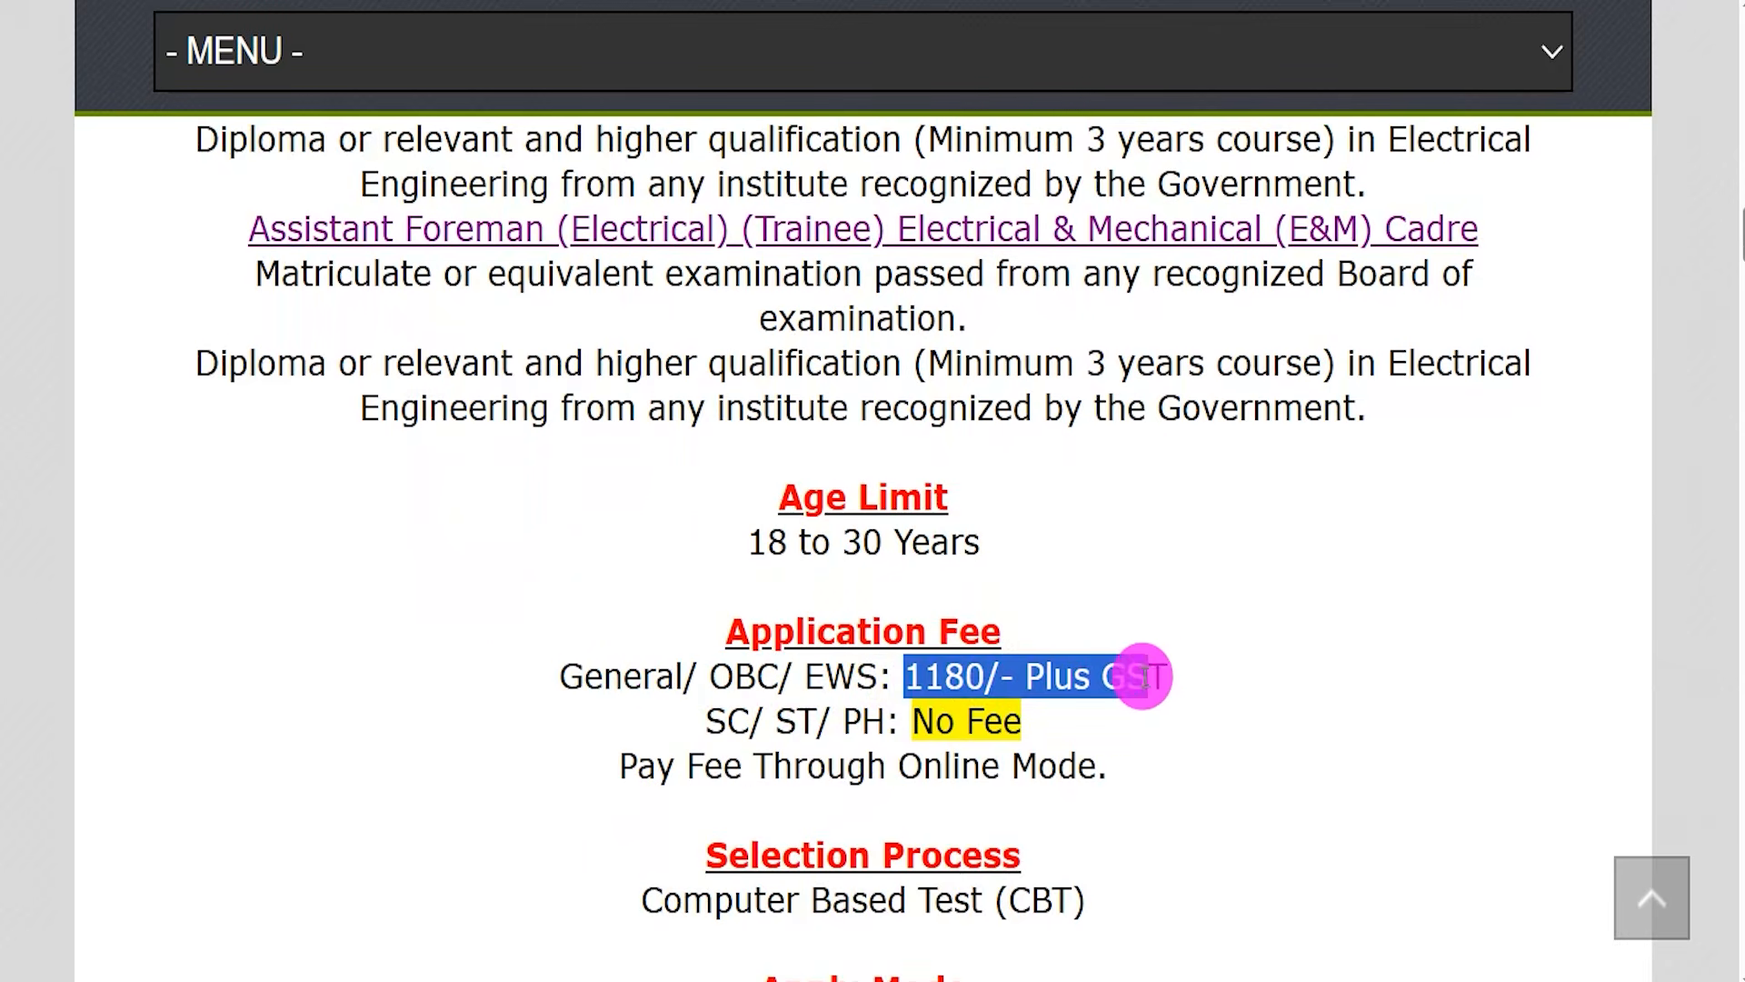
{"action": "left_click_drag", "start_coordinate": [728, 712], "coordinate": [780, 716]}
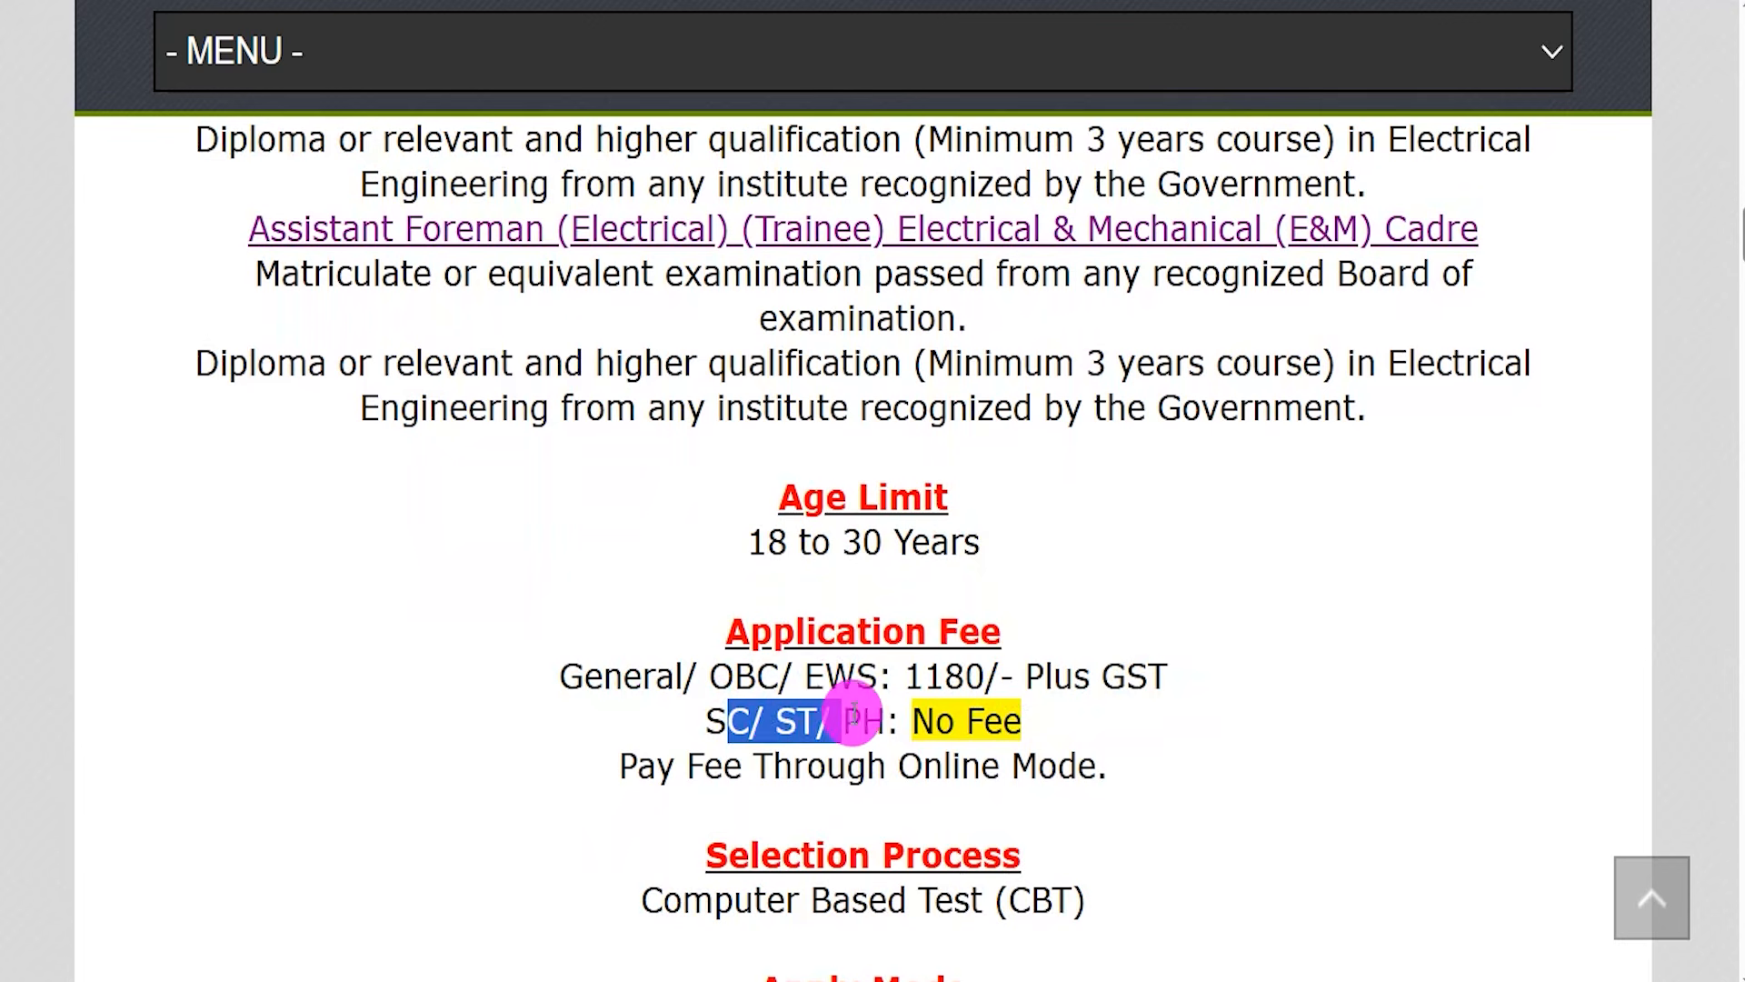
{"action": "left_click_drag", "start_coordinate": [912, 714], "coordinate": [989, 711]}
{"action": "left_click_drag", "start_coordinate": [774, 764], "coordinate": [1006, 766]}
Step: Check the selection process and apply mode, highlighting both, and continue to the job location and official website details
{"action": "scroll", "coordinate": [1037, 761], "scroll_direction": "down", "scroll_amount": 2}
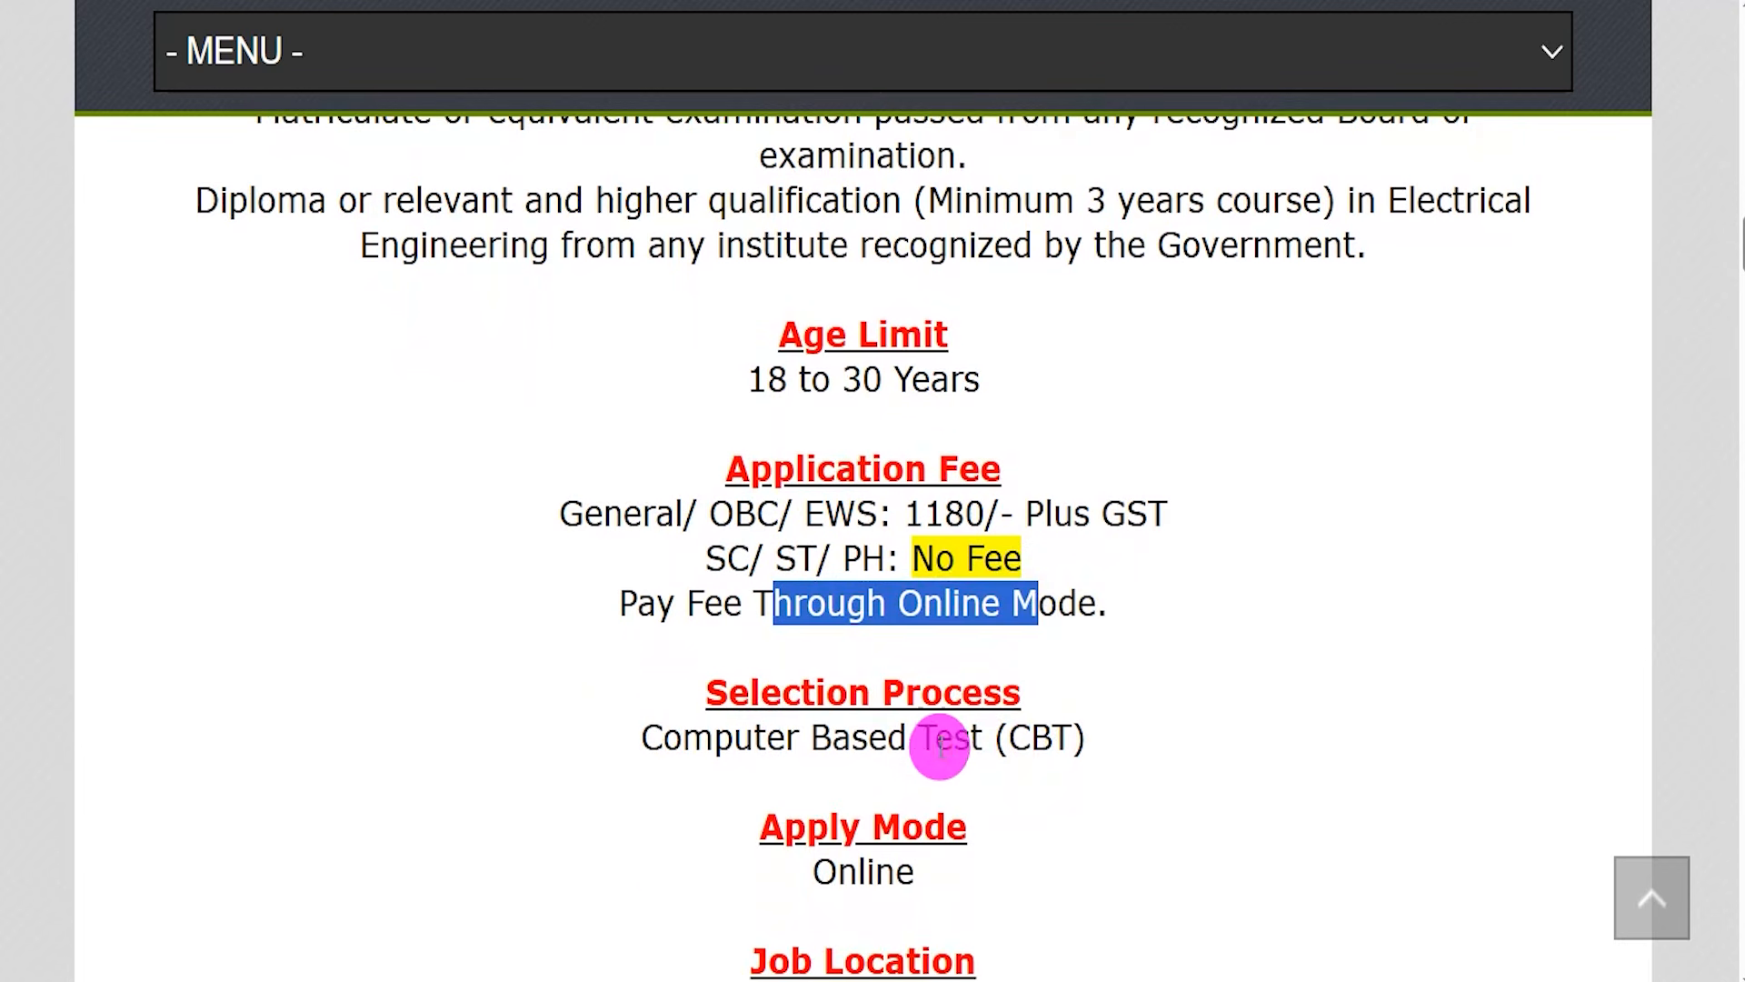
{"action": "left_click_drag", "start_coordinate": [665, 738], "coordinate": [1052, 733]}
{"action": "scroll", "coordinate": [1044, 745], "scroll_direction": "down", "scroll_amount": 1}
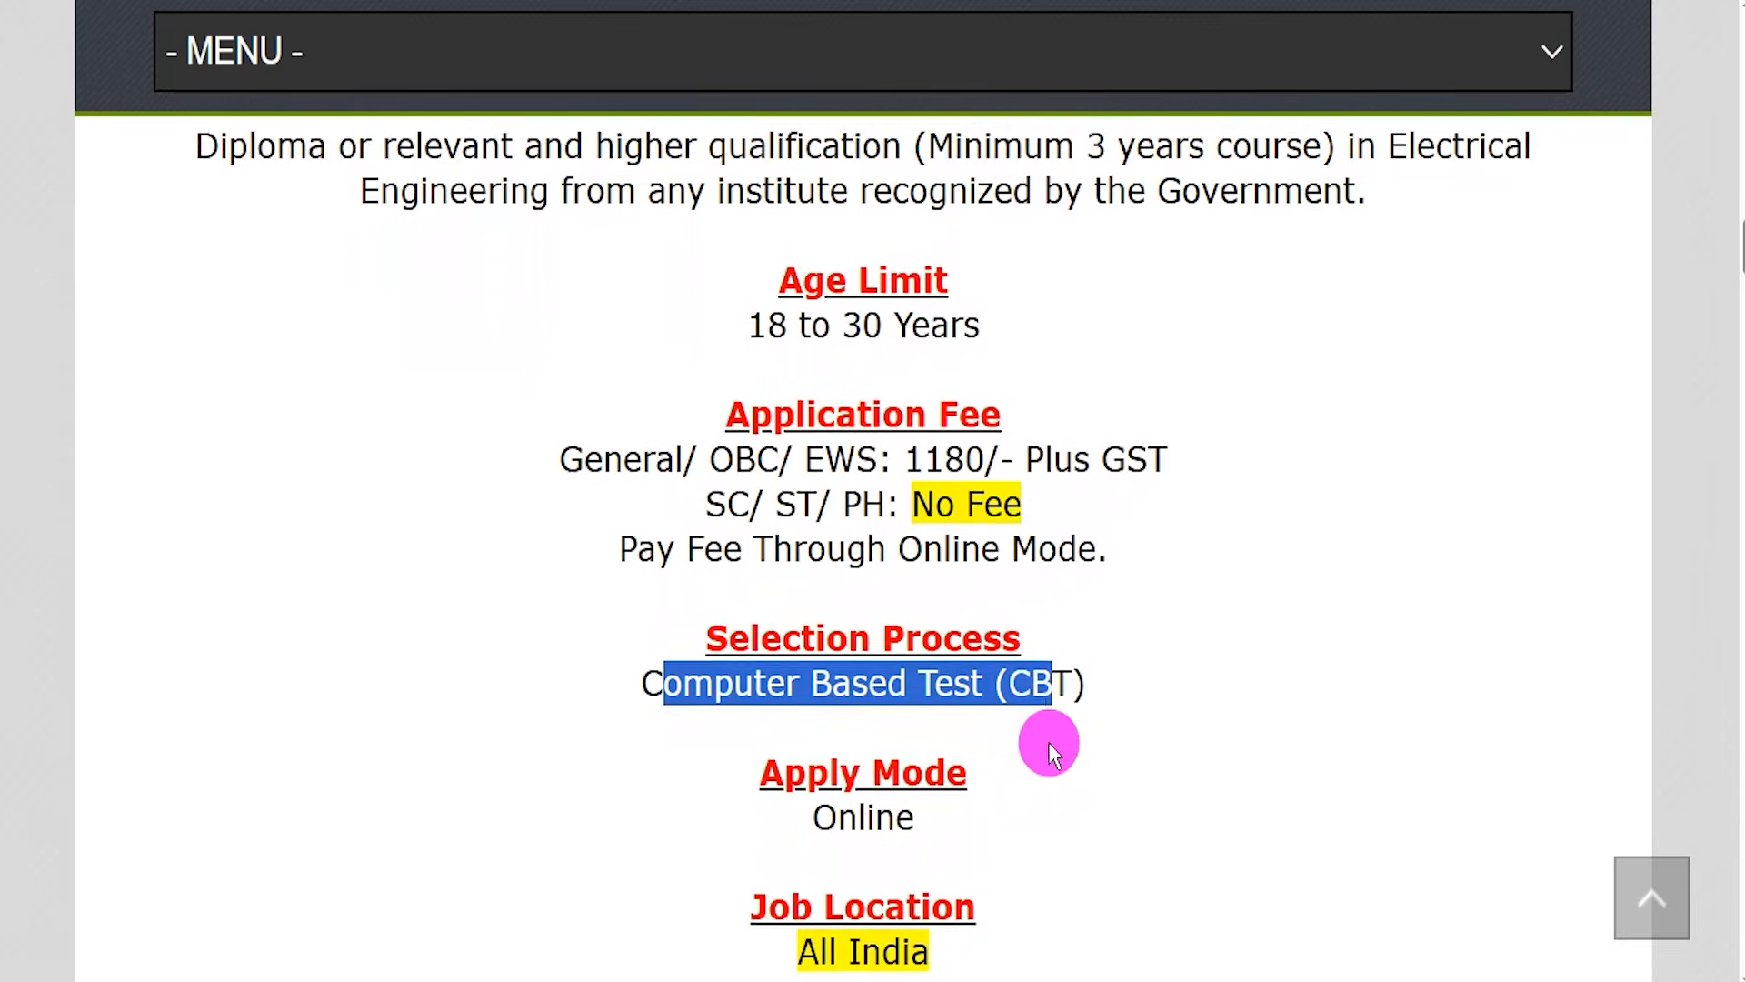
{"action": "left_click_drag", "start_coordinate": [838, 762], "coordinate": [896, 767]}
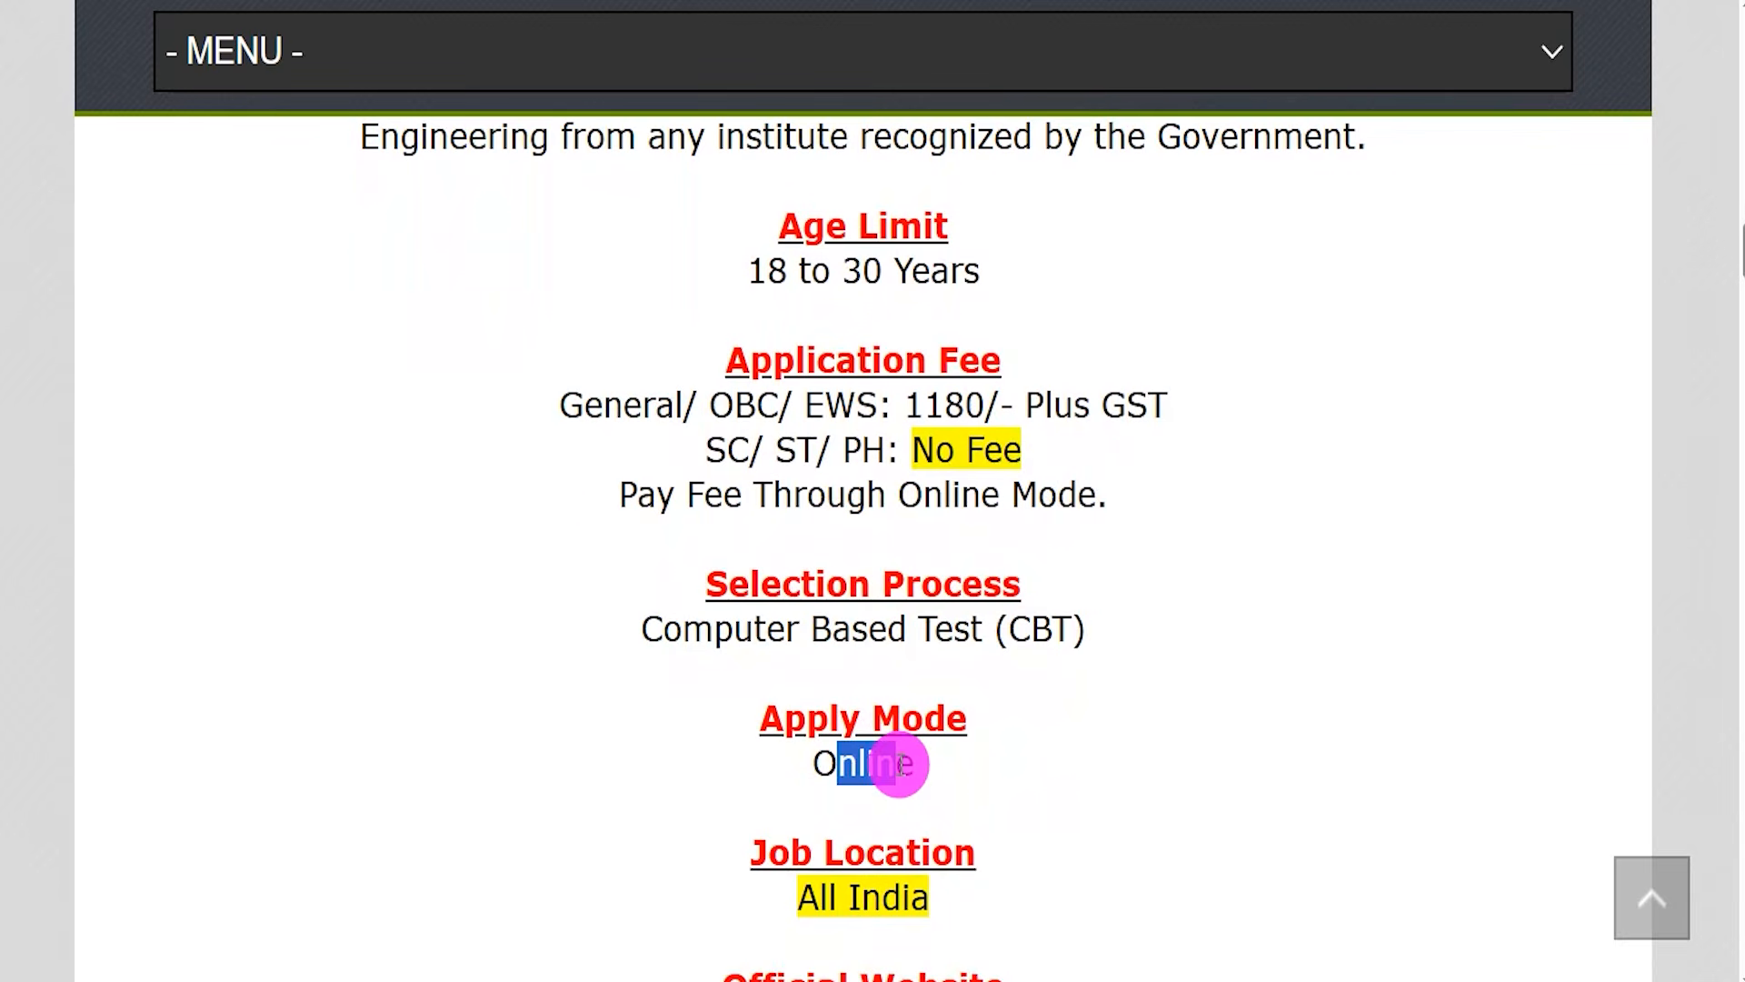
{"action": "scroll", "coordinate": [888, 764], "scroll_direction": "down", "scroll_amount": 1}
{"action": "scroll", "coordinate": [872, 757], "scroll_direction": "down", "scroll_amount": 3}
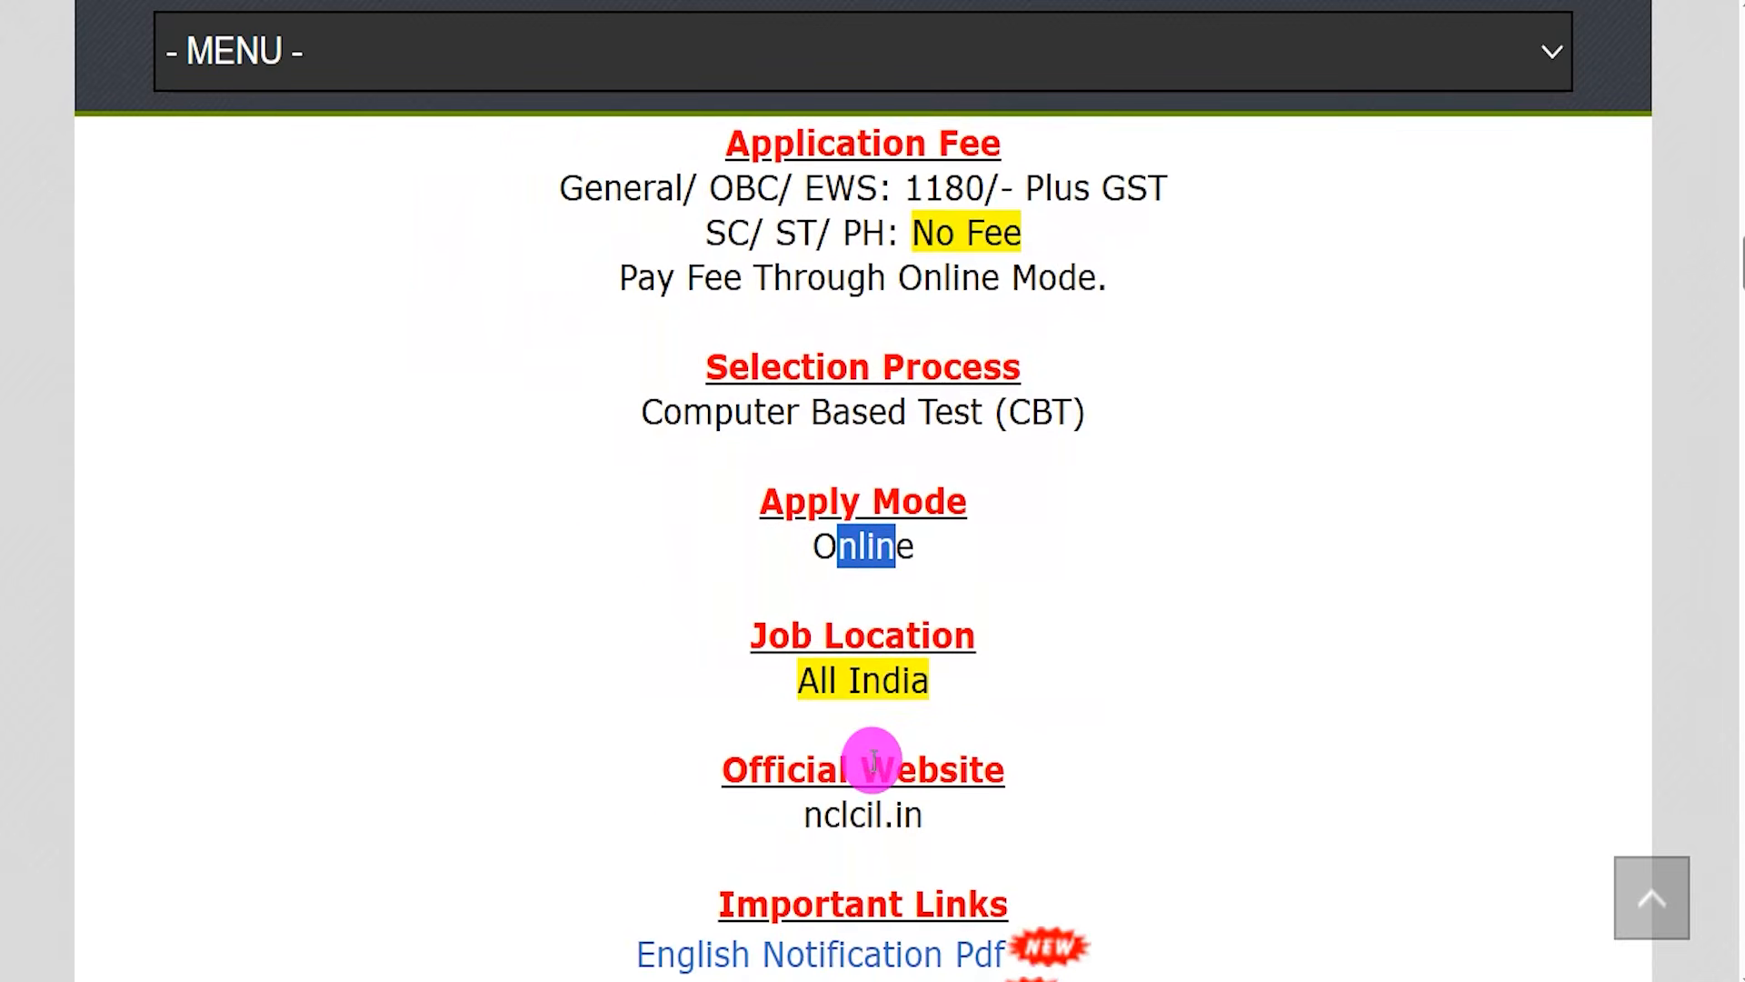
Step: Highlight the Important Links heading and the English and Hindi Notification Pdf links
{"action": "left_click_drag", "start_coordinate": [737, 687], "coordinate": [989, 686]}
{"action": "left_click_drag", "start_coordinate": [639, 738], "coordinate": [1017, 733]}
{"action": "left_click_drag", "start_coordinate": [612, 791], "coordinate": [945, 788]}
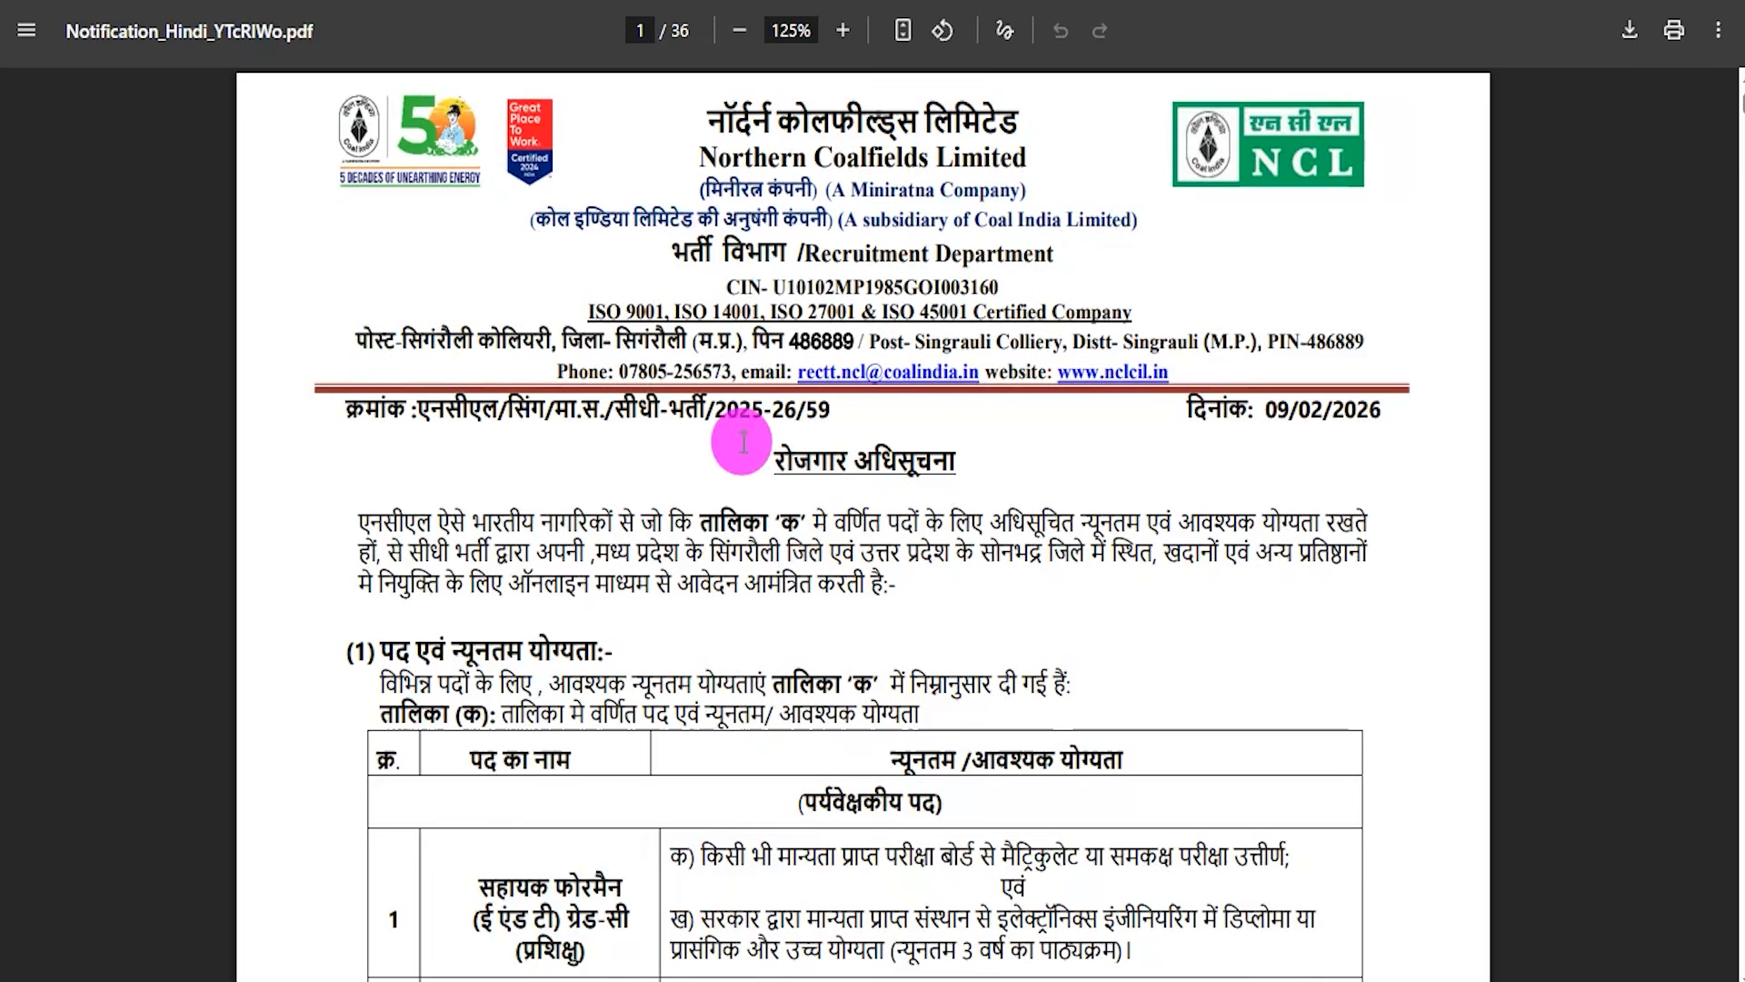
Step: Look over the opening page of the Hindi notification PDF, highlighting part of its introductory paragraph
{"action": "left_click_drag", "start_coordinate": [720, 522], "coordinate": [823, 522]}
{"action": "scroll", "coordinate": [818, 522], "scroll_direction": "down", "scroll_amount": 4}
{"action": "scroll", "coordinate": [709, 519], "scroll_direction": "up", "scroll_amount": 5}
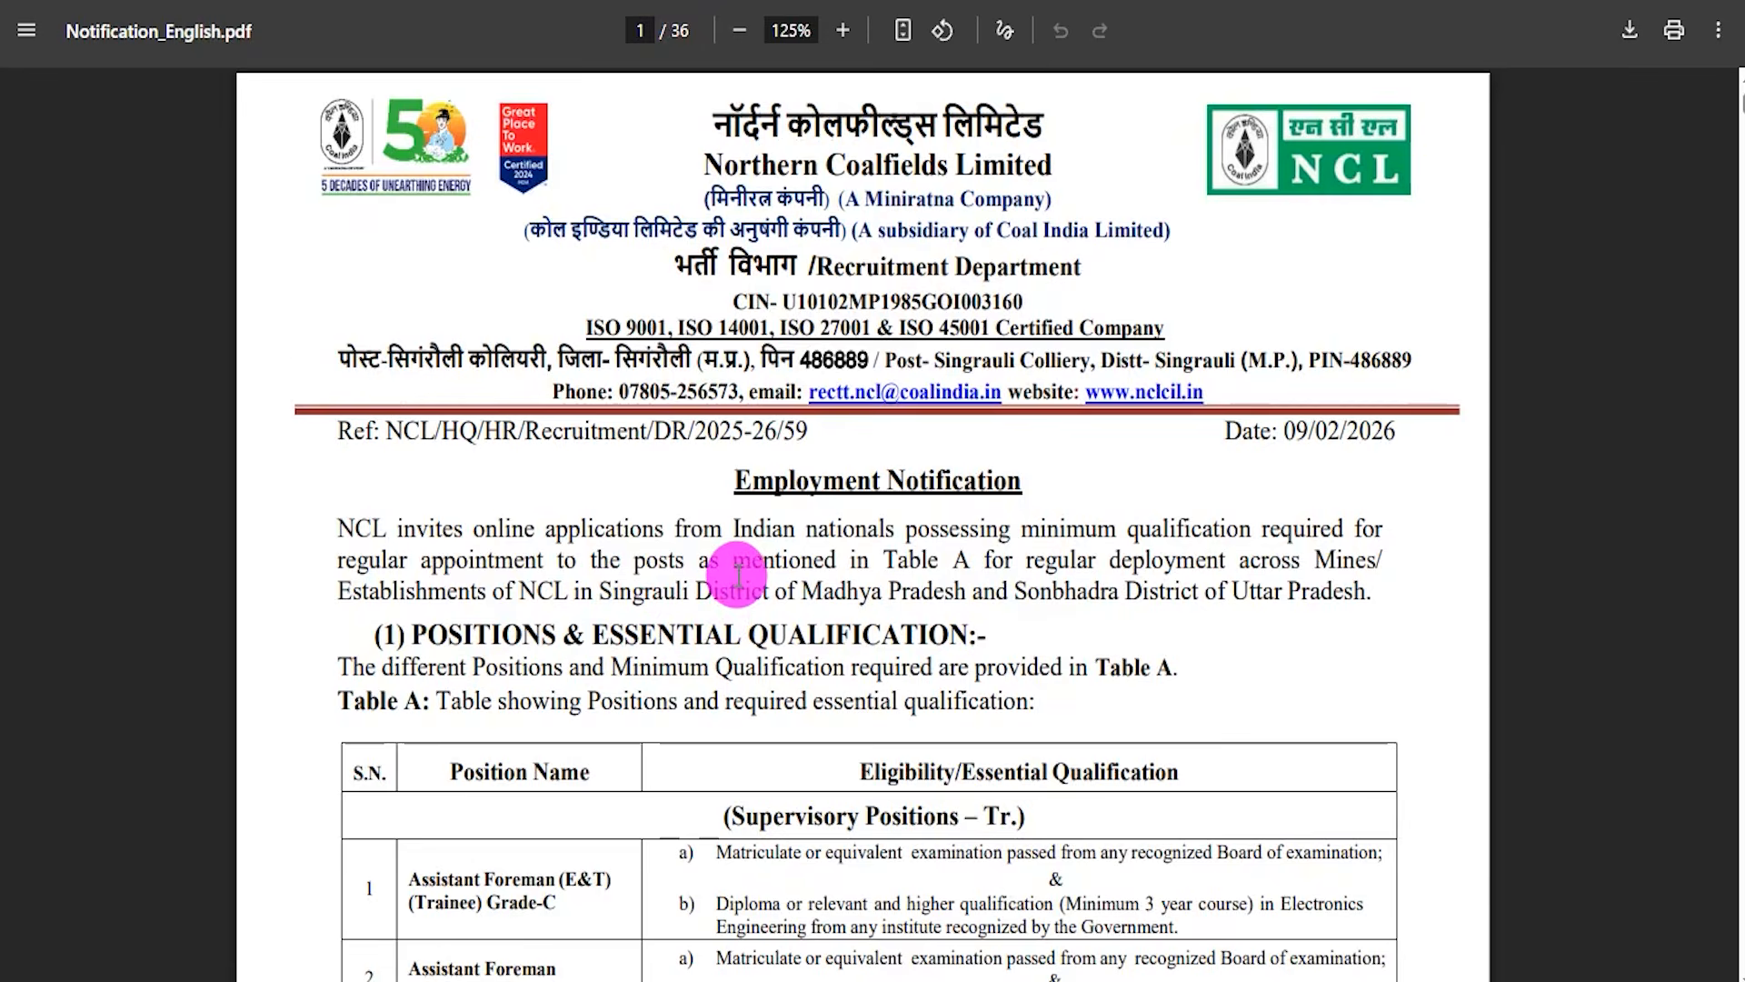
Step: Examine the English notification's vacancy, reservation and age relaxation sections, returning to Table D to highlight the diploma's minimum course length
{"action": "scroll", "coordinate": [738, 575], "scroll_direction": "down", "scroll_amount": 3}
{"action": "scroll", "coordinate": [738, 574], "scroll_direction": "down", "scroll_amount": 15}
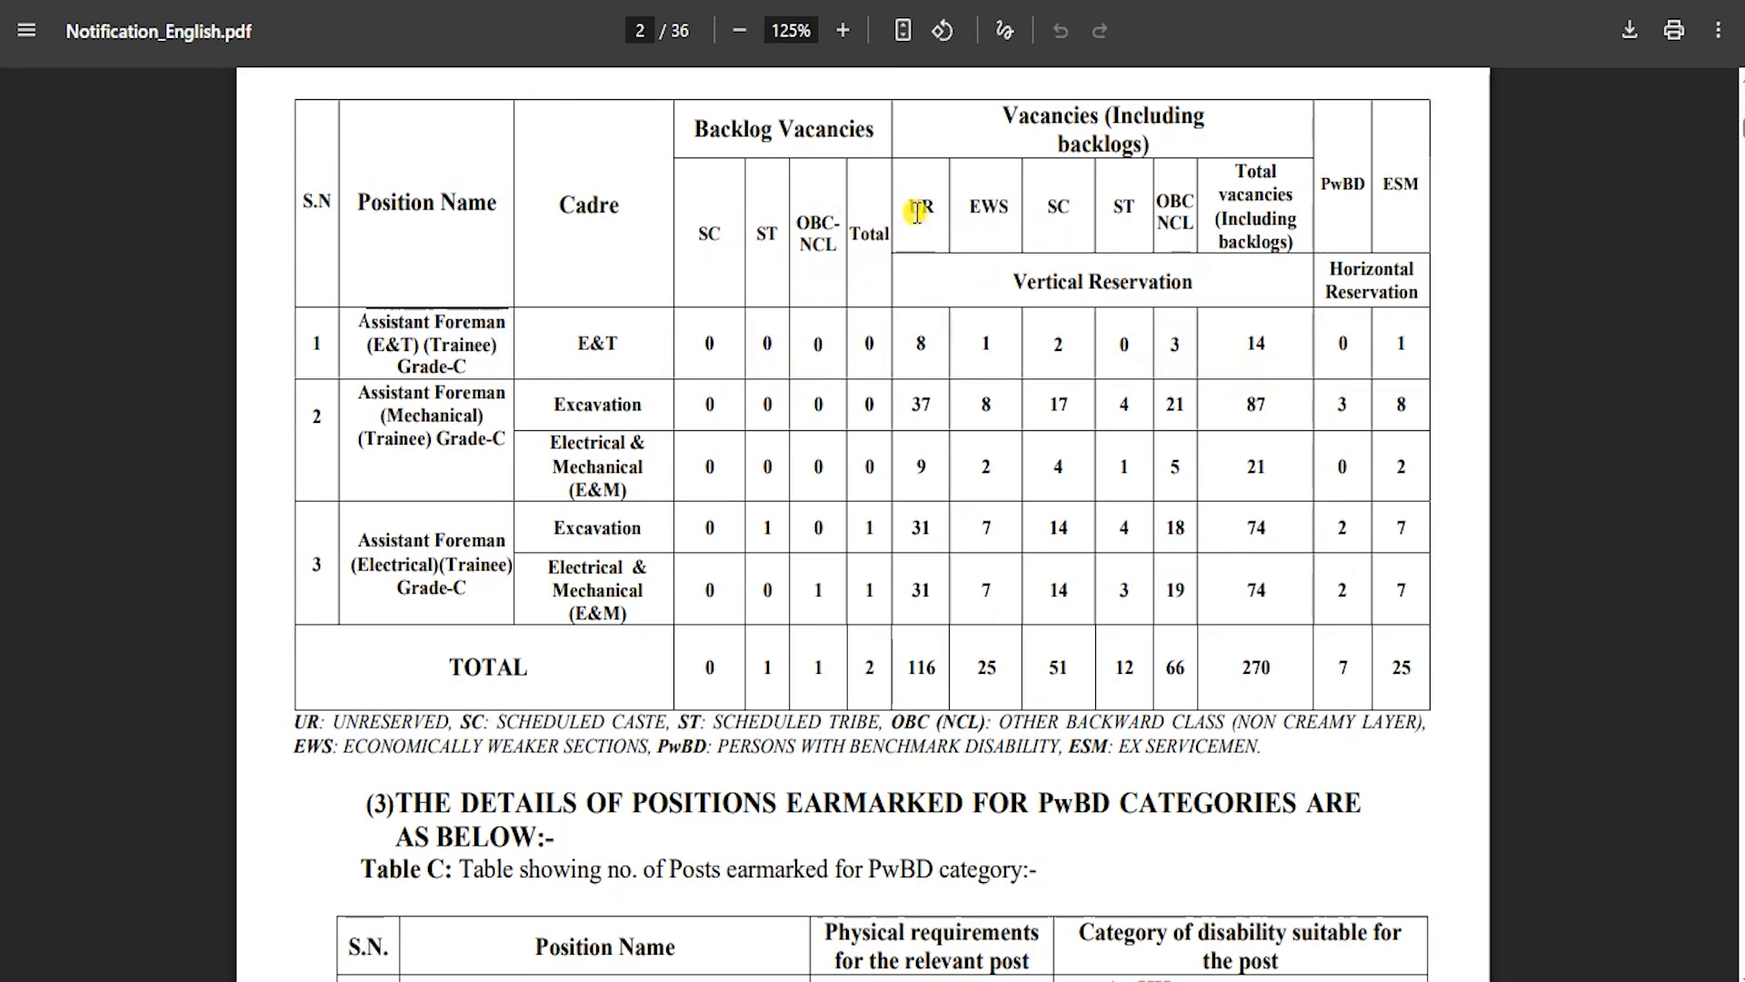
{"action": "scroll", "coordinate": [836, 445], "scroll_direction": "down", "scroll_amount": 20}
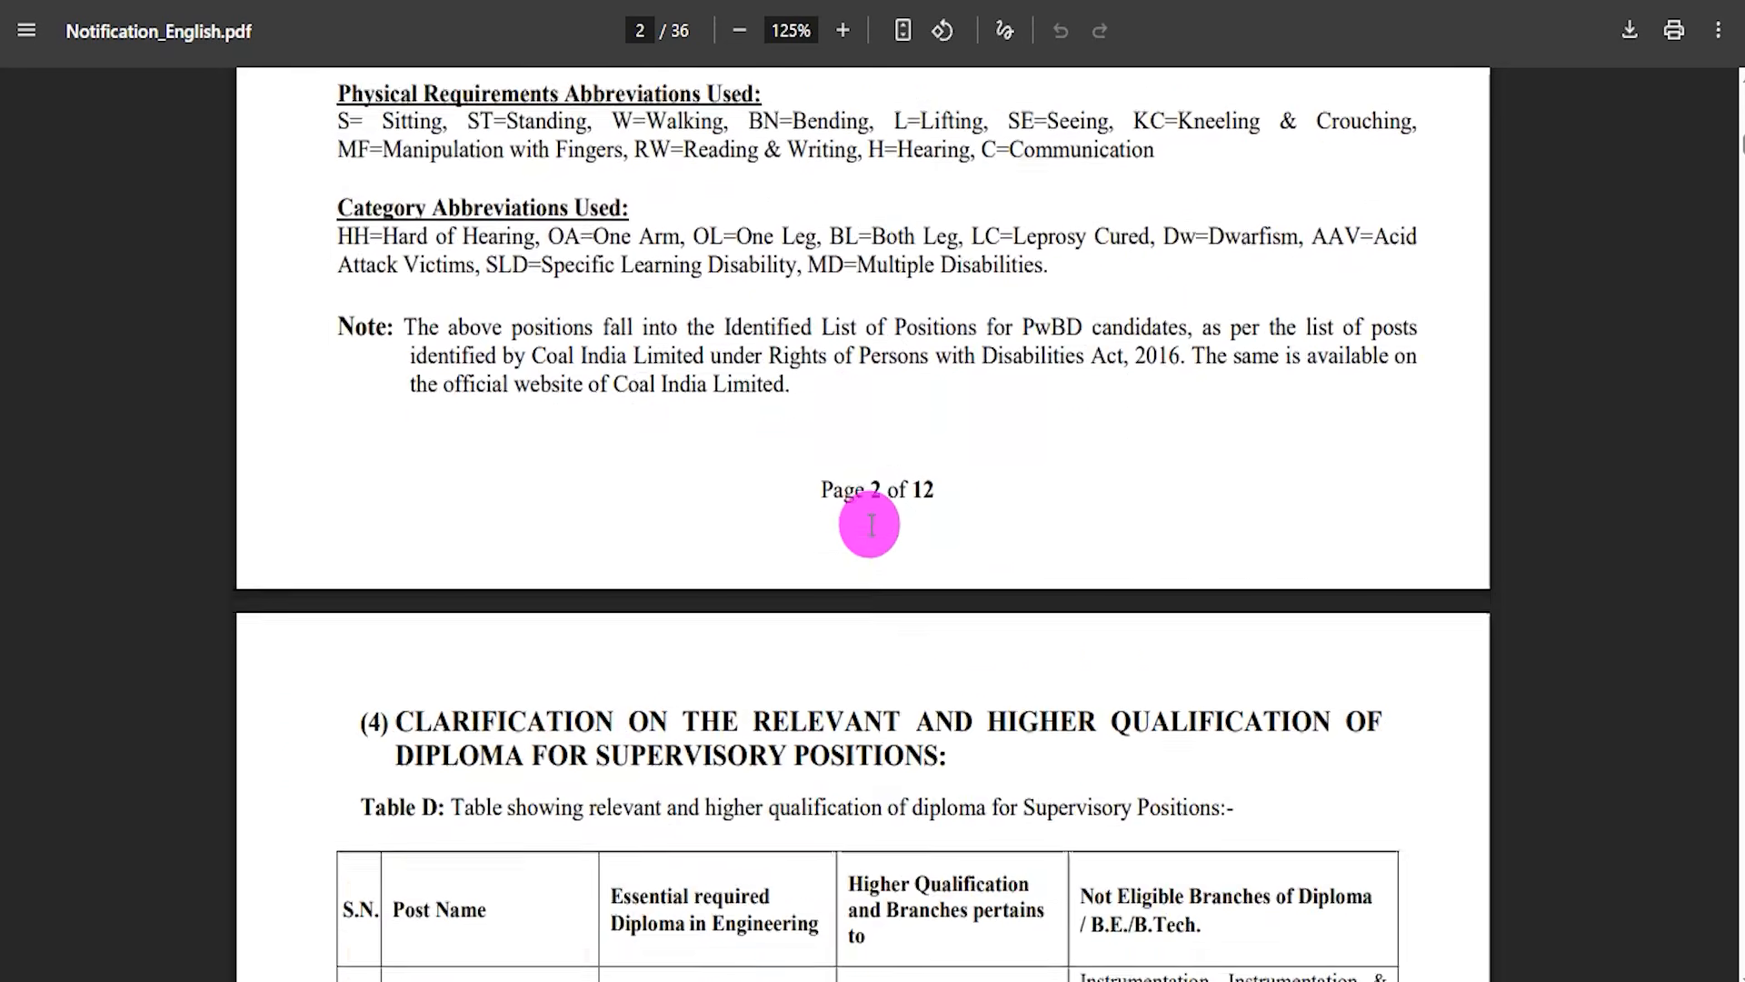
{"action": "scroll", "coordinate": [871, 524], "scroll_direction": "down", "scroll_amount": 20}
{"action": "scroll", "coordinate": [900, 509], "scroll_direction": "up", "scroll_amount": 10}
{"action": "scroll", "coordinate": [896, 533], "scroll_direction": "down", "scroll_amount": 20}
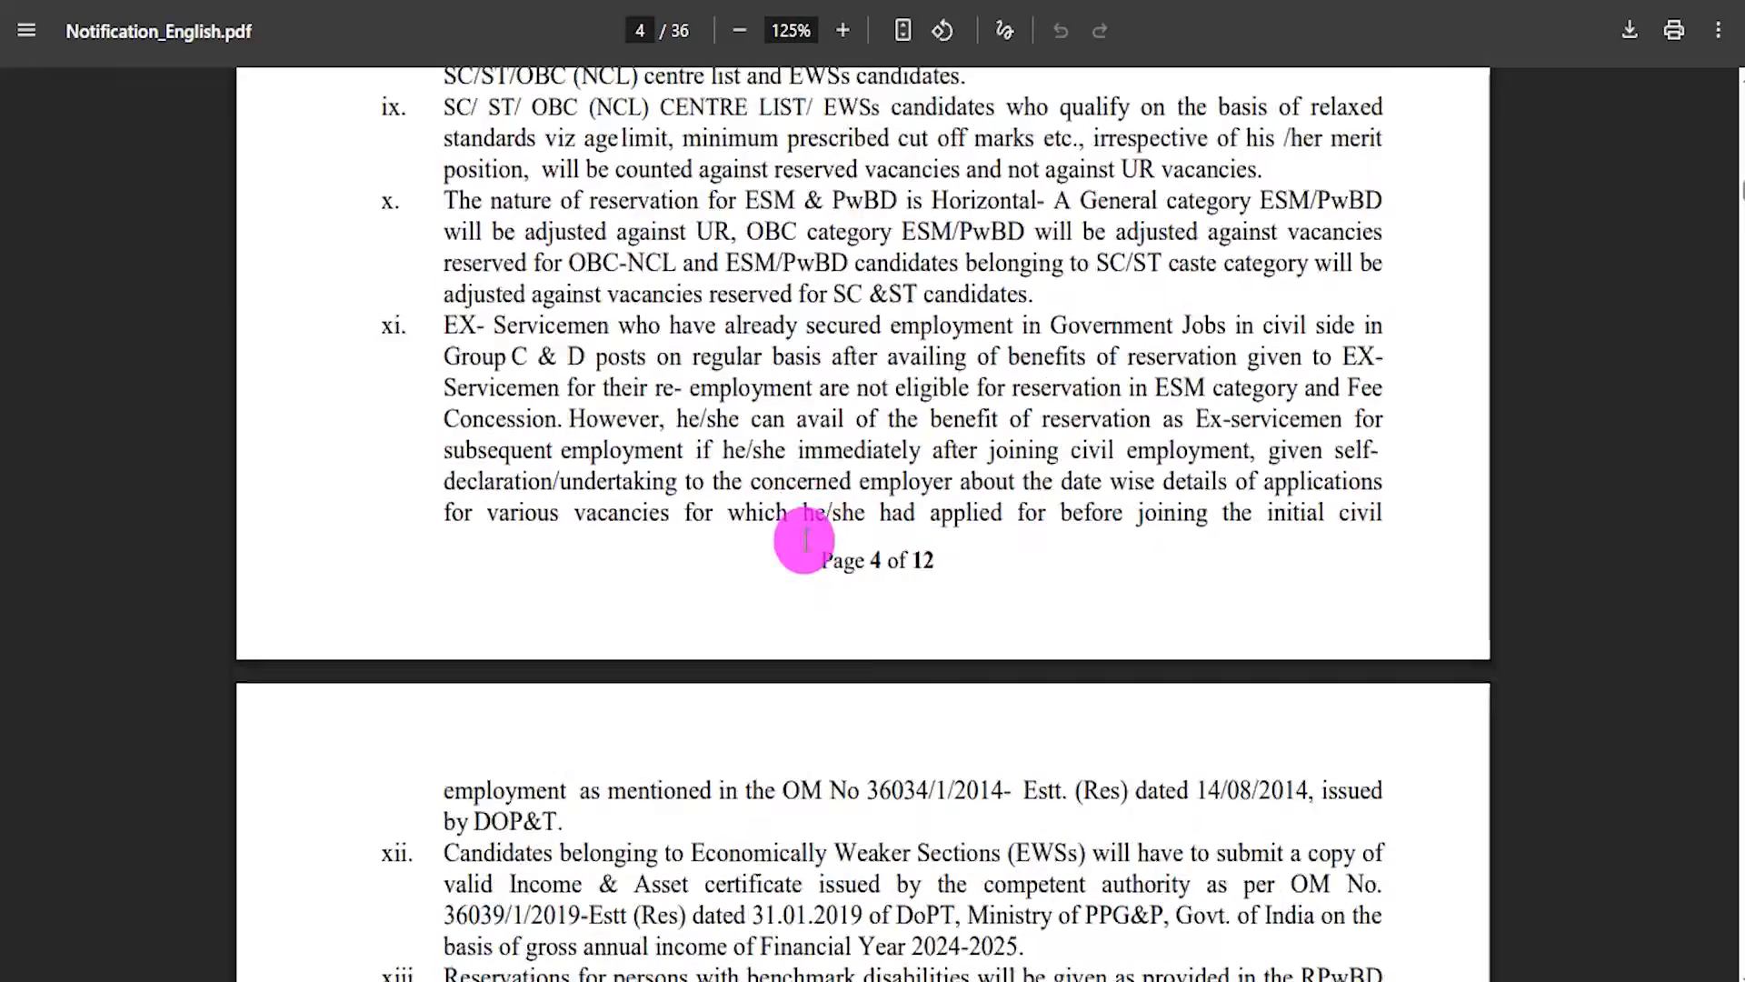
{"action": "scroll", "coordinate": [805, 541], "scroll_direction": "down", "scroll_amount": 10}
{"action": "scroll", "coordinate": [804, 541], "scroll_direction": "up", "scroll_amount": 20}
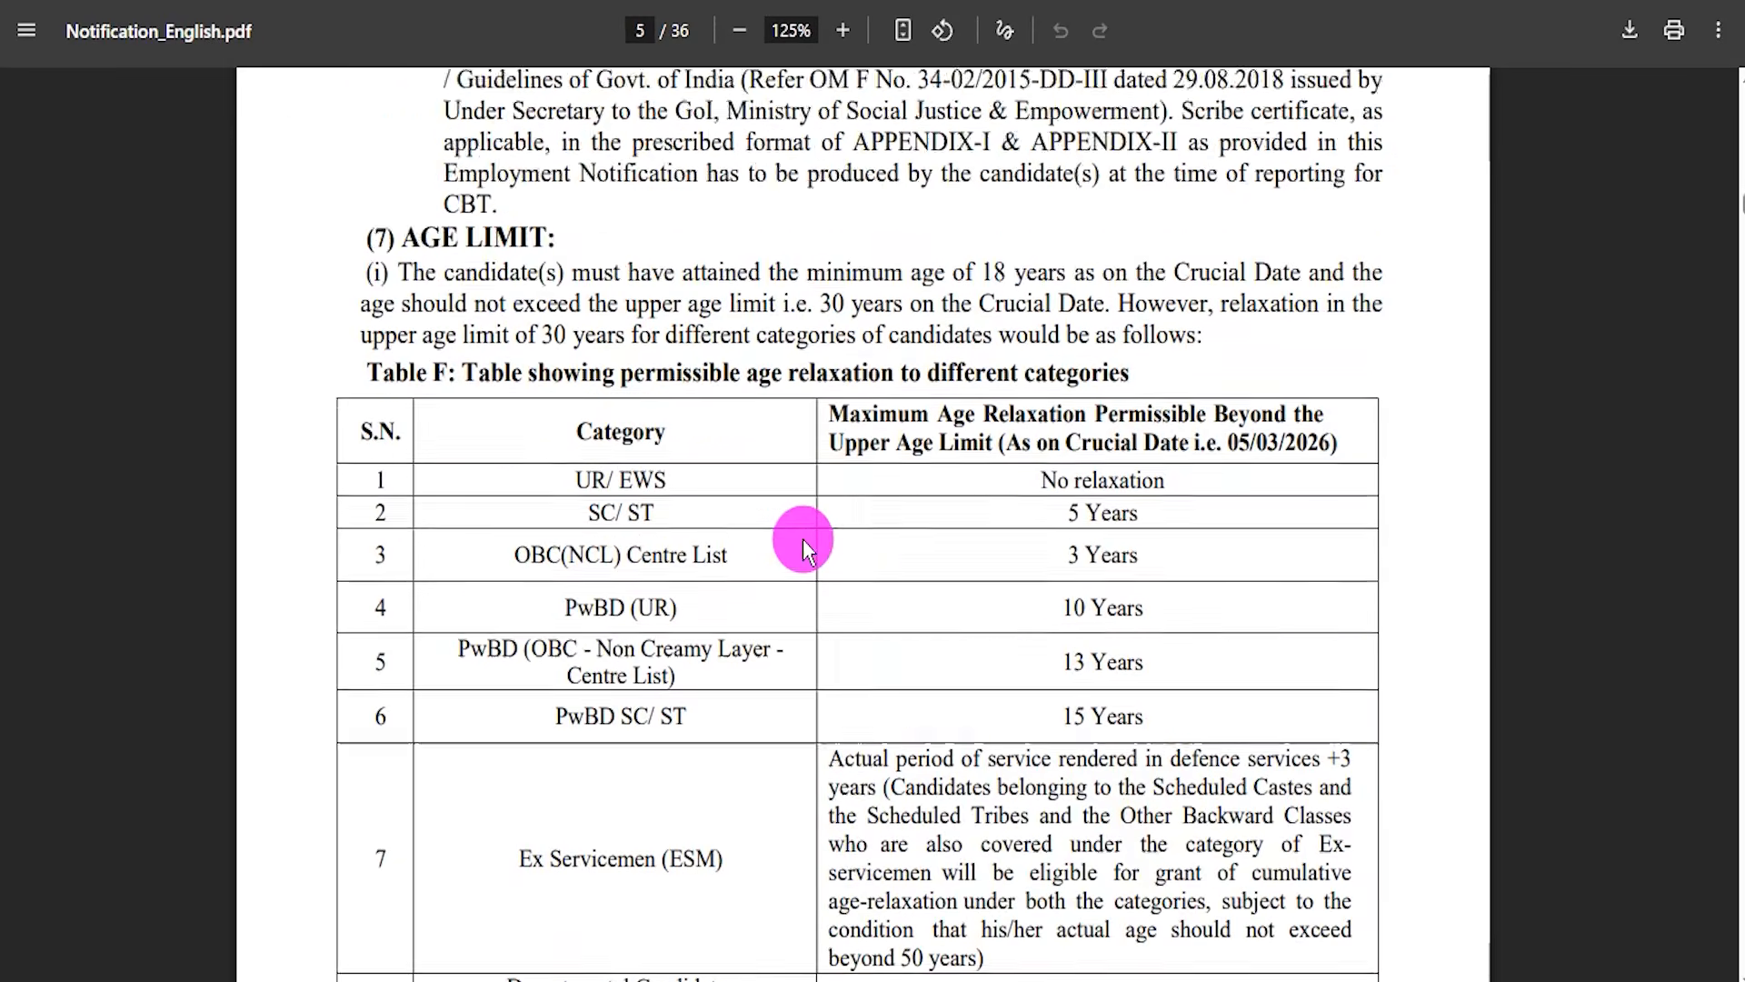
{"action": "scroll", "coordinate": [804, 533], "scroll_direction": "up", "scroll_amount": 5}
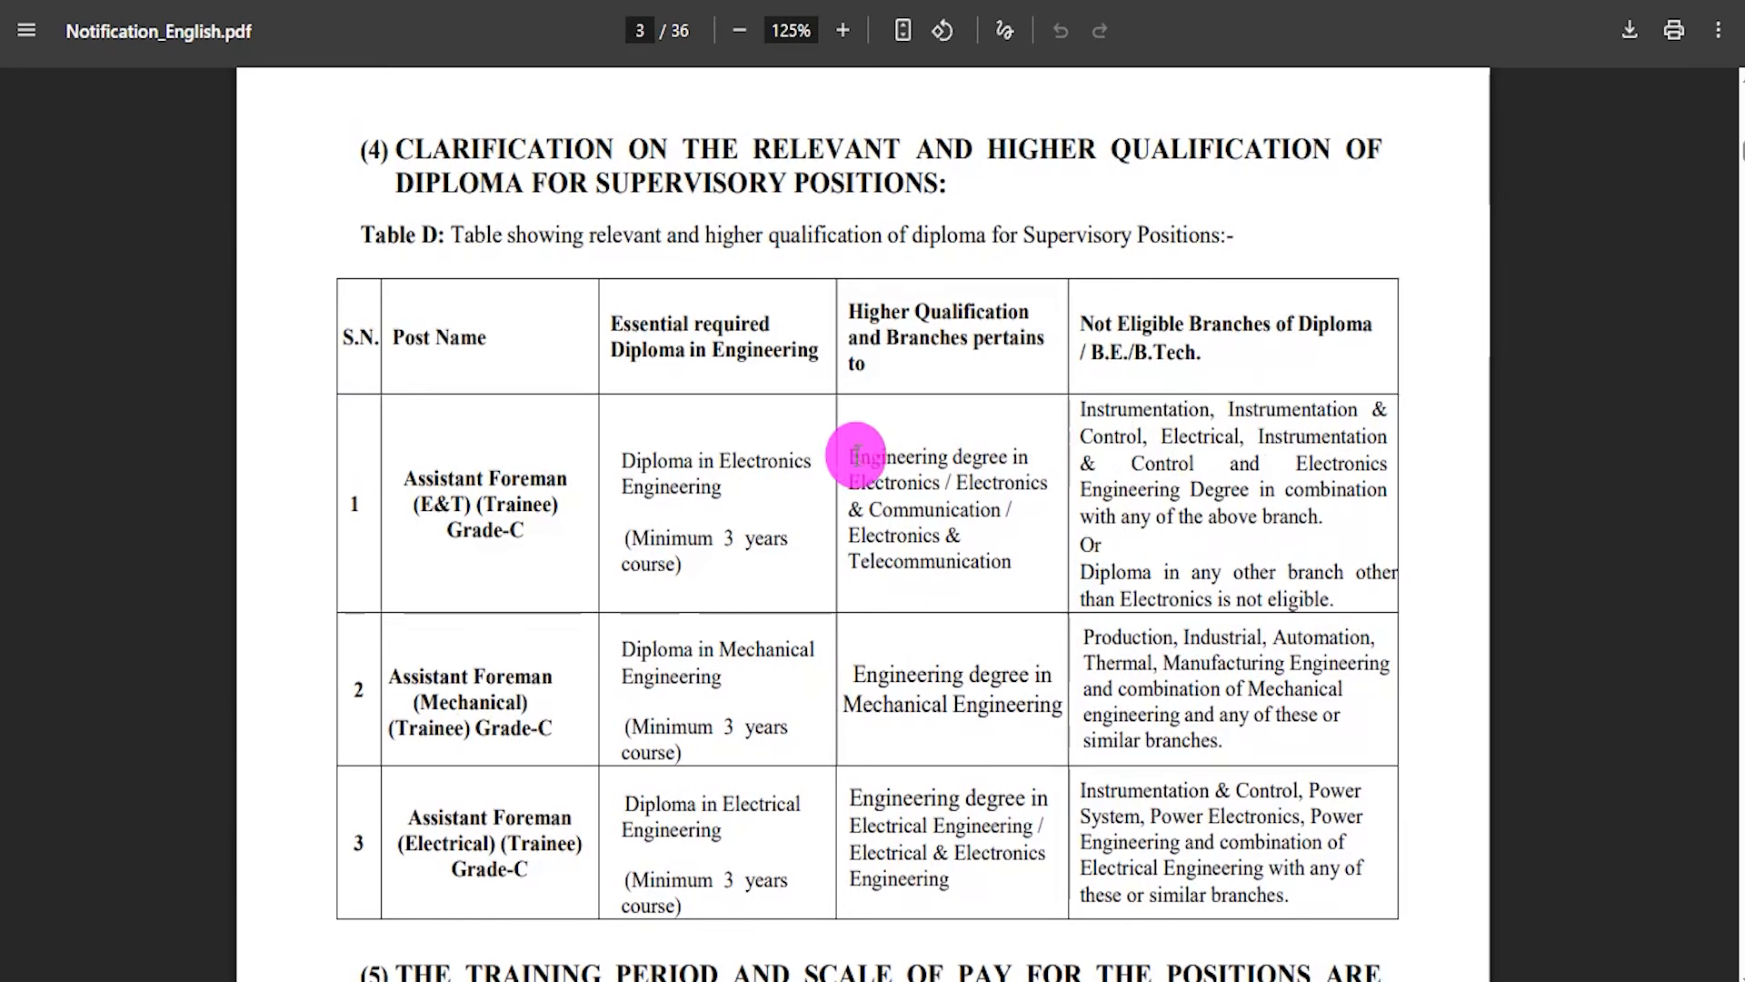
{"action": "left_click_drag", "start_coordinate": [654, 537], "coordinate": [742, 543]}
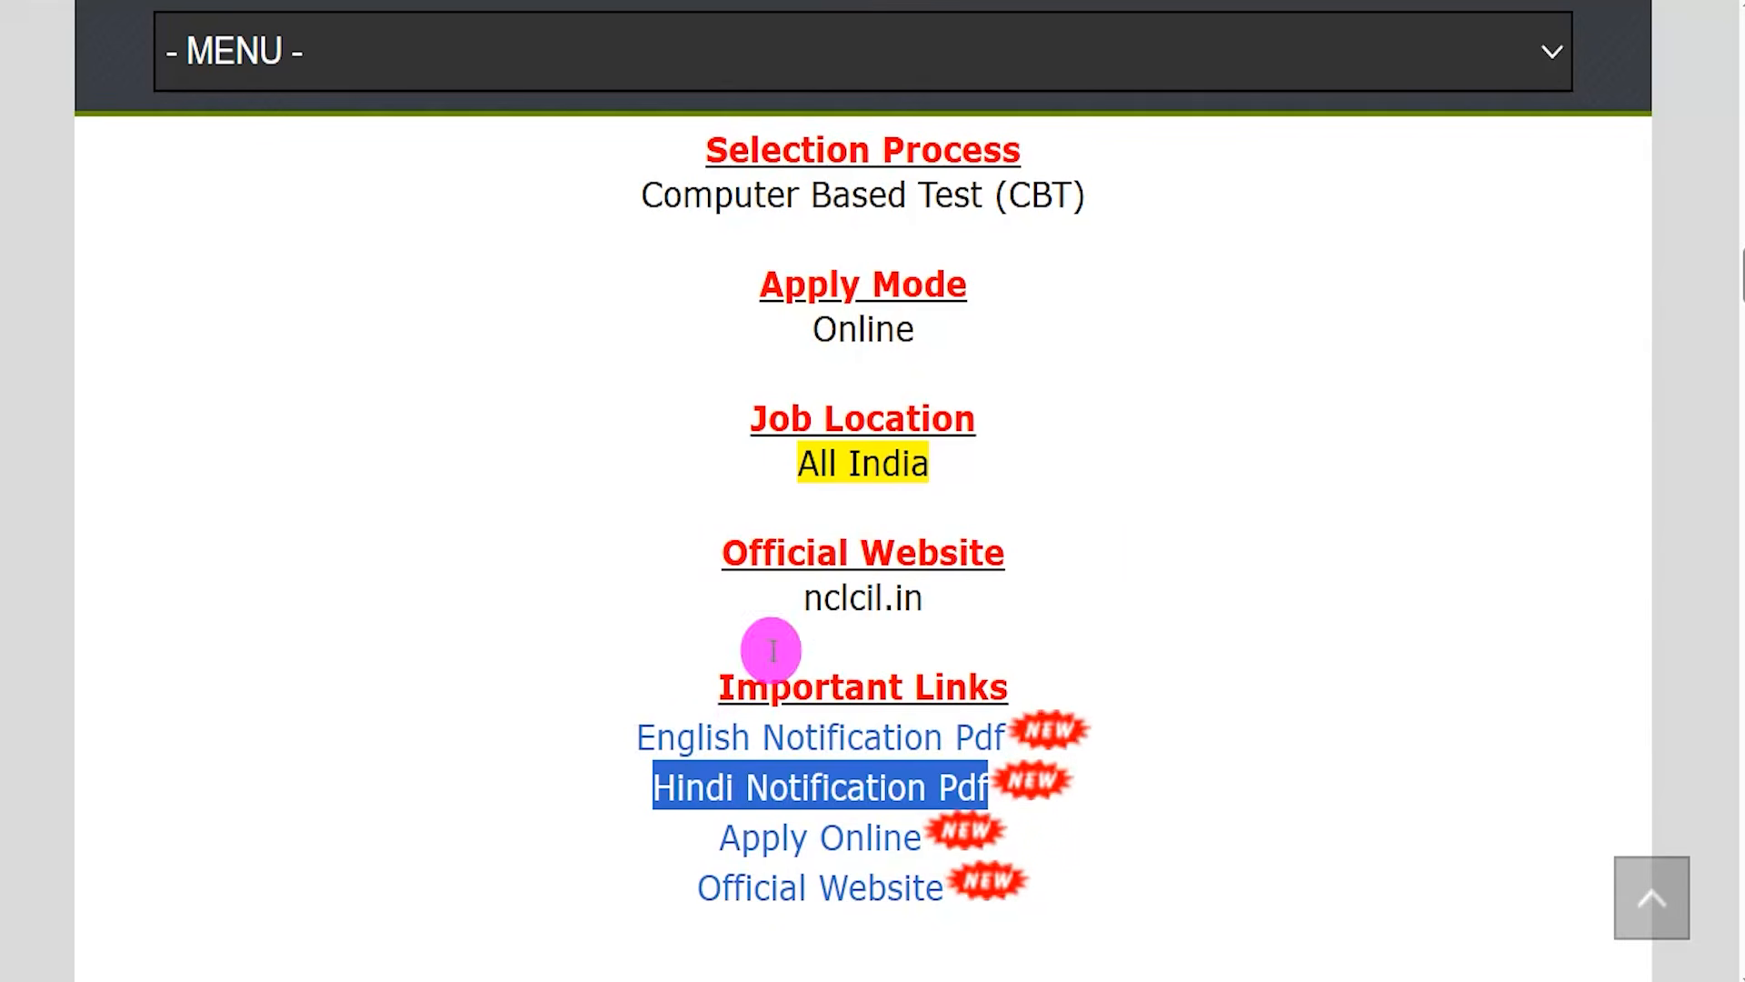
Step: Highlight the Apply Online link and go to the login page of the NCL application portal
{"action": "left_click_drag", "start_coordinate": [705, 829], "coordinate": [908, 834]}
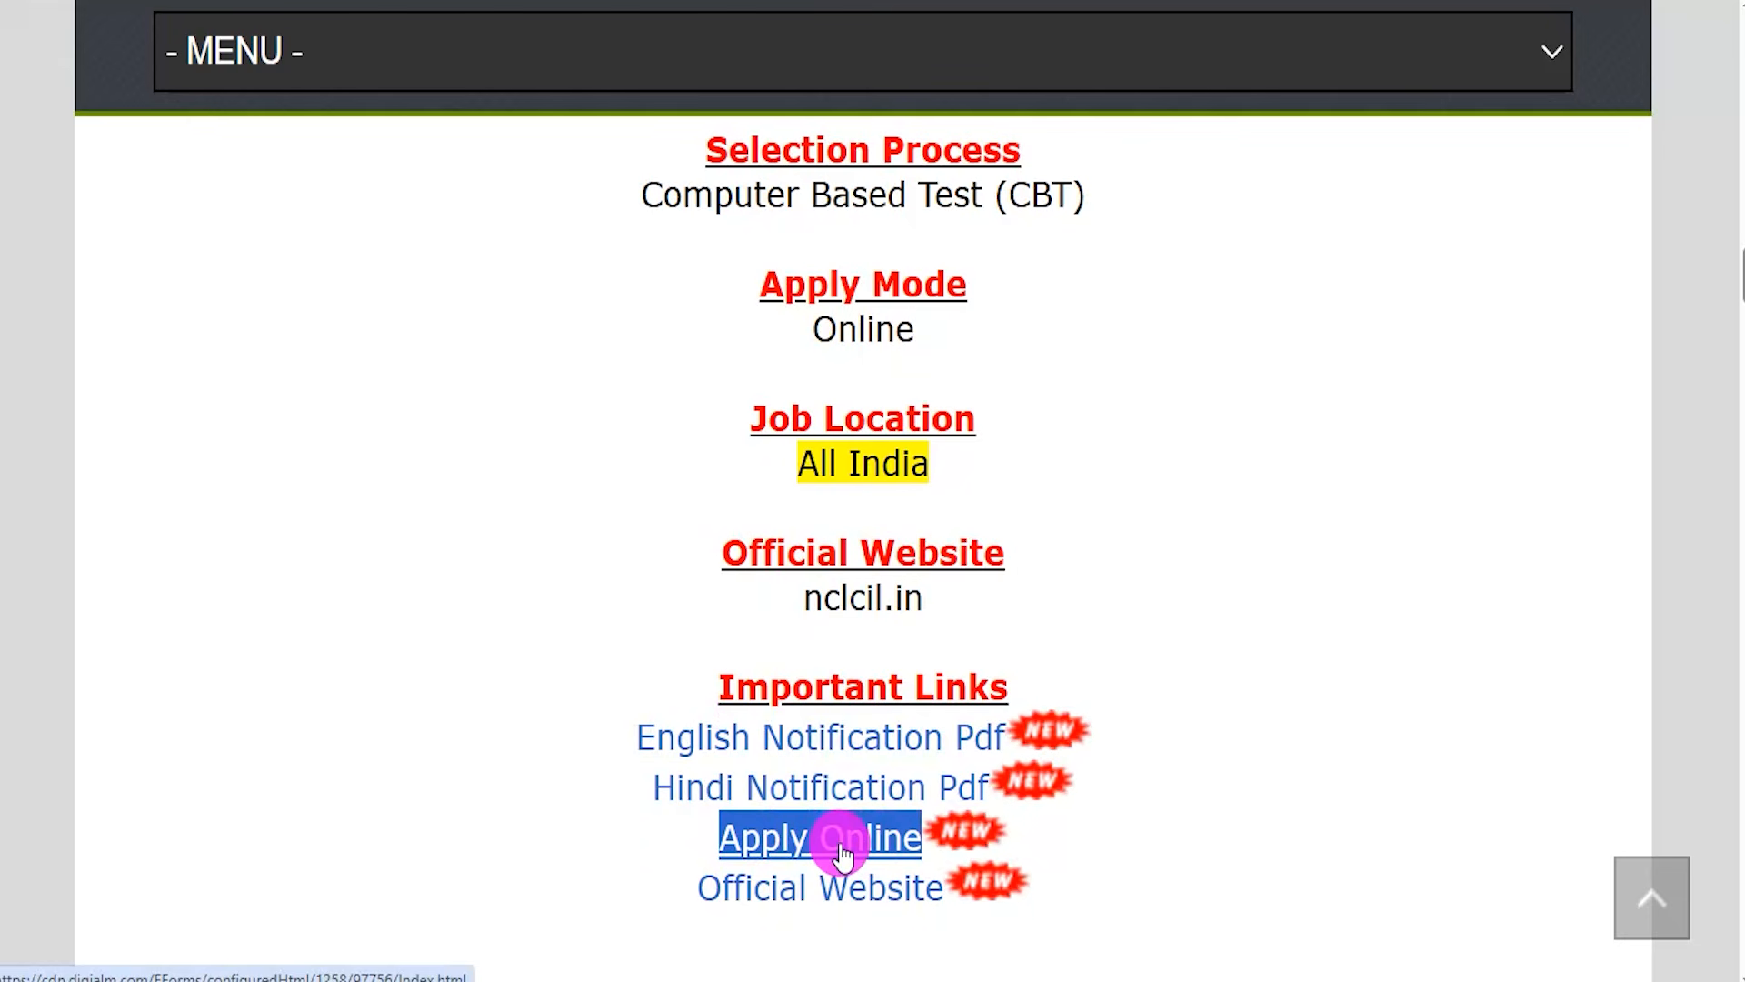
{"action": "left_click", "coordinate": [820, 52]}
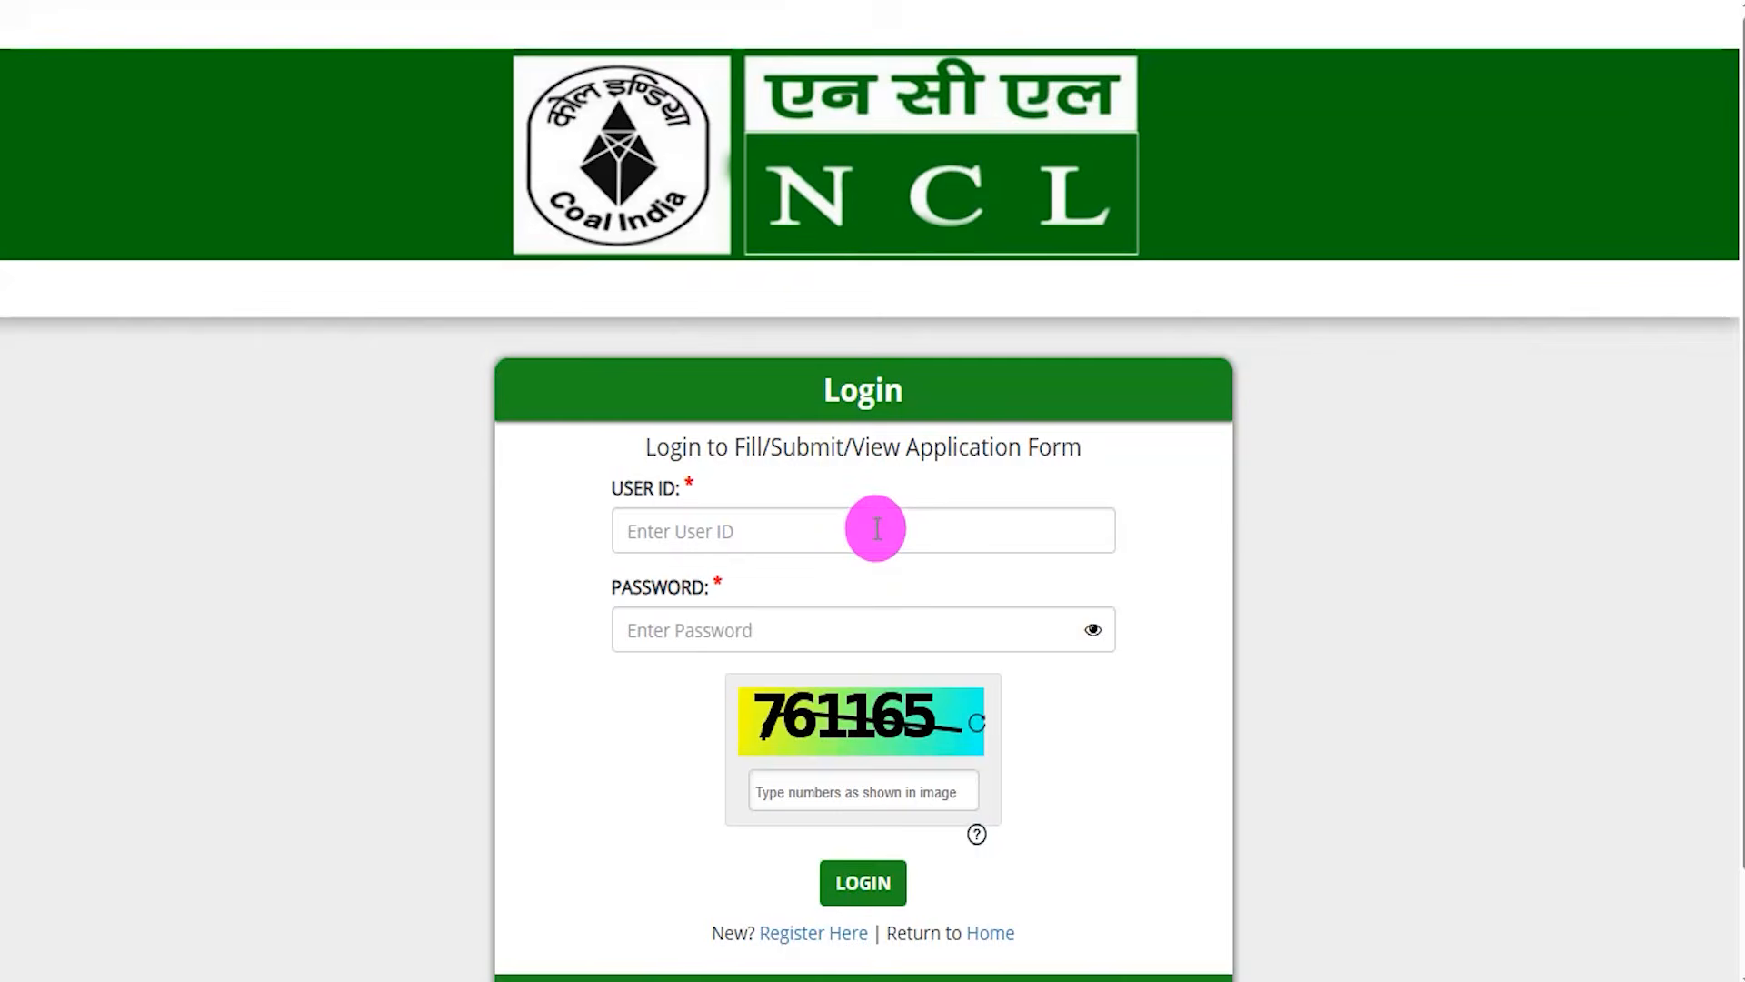
Step: Mark the User ID, Password and captcha fields on the login form, point an arrow at Login, and clear the marks
{"action": "scroll", "coordinate": [878, 528], "scroll_direction": "down", "scroll_amount": 1}
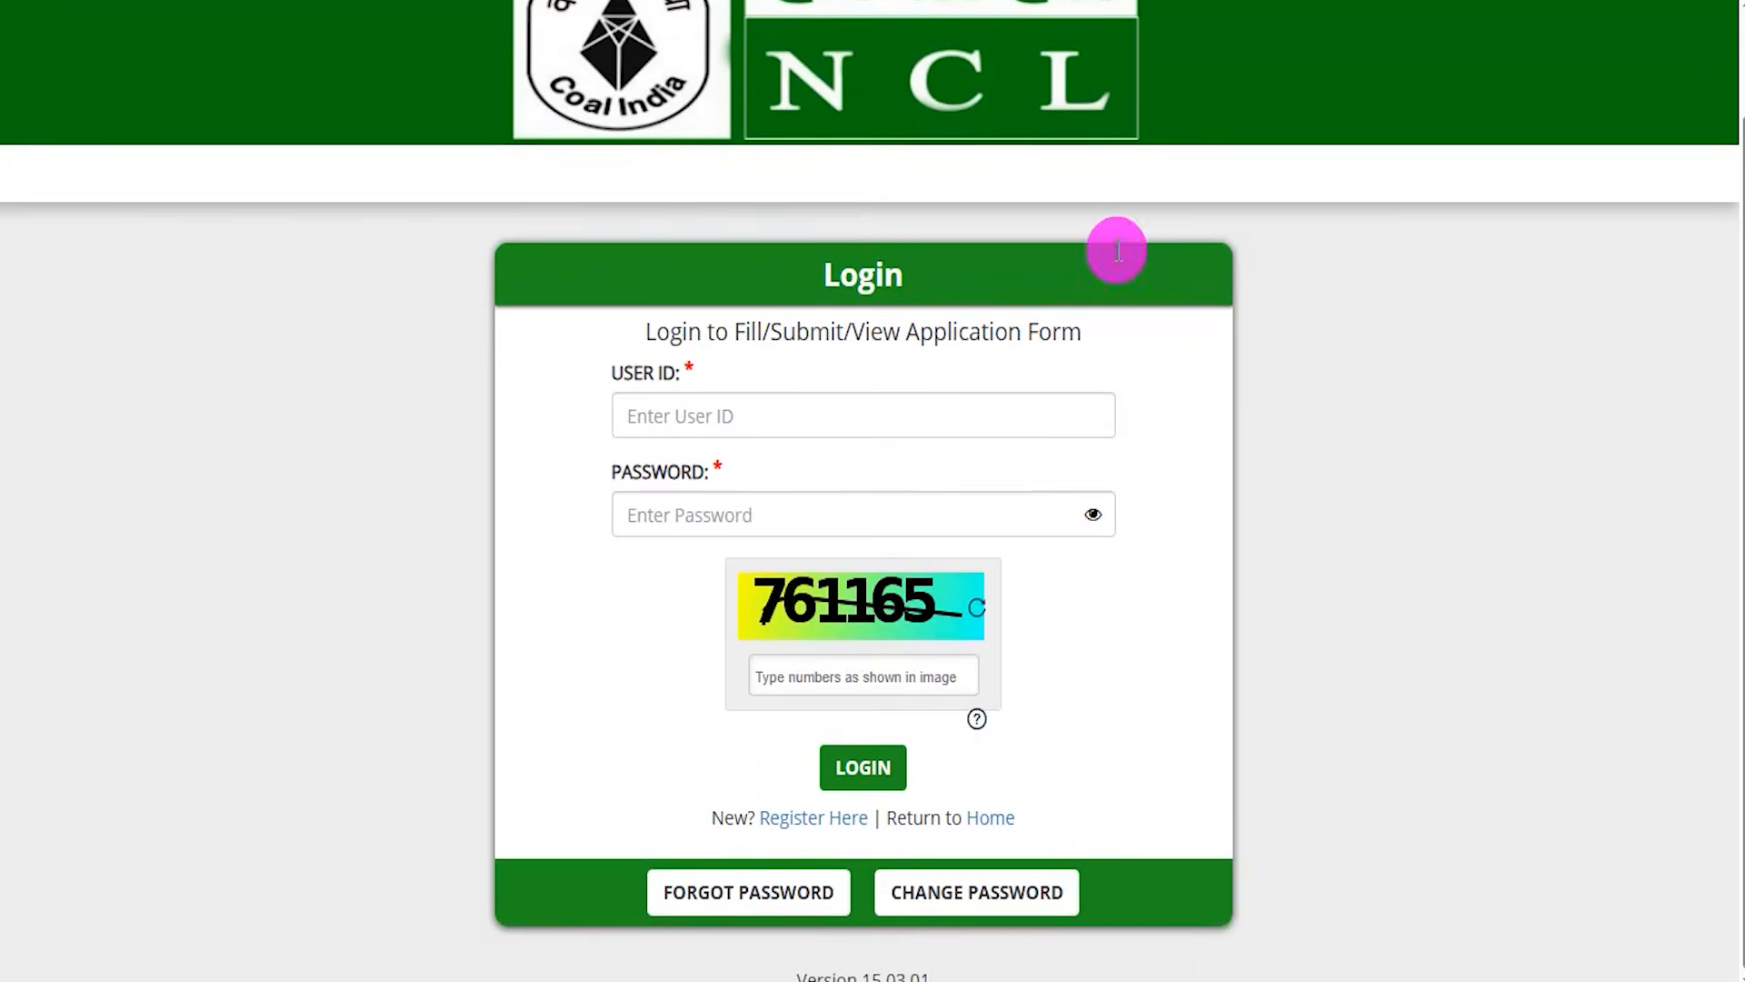
{"action": "left_click_drag", "start_coordinate": [755, 397], "coordinate": [803, 350]}
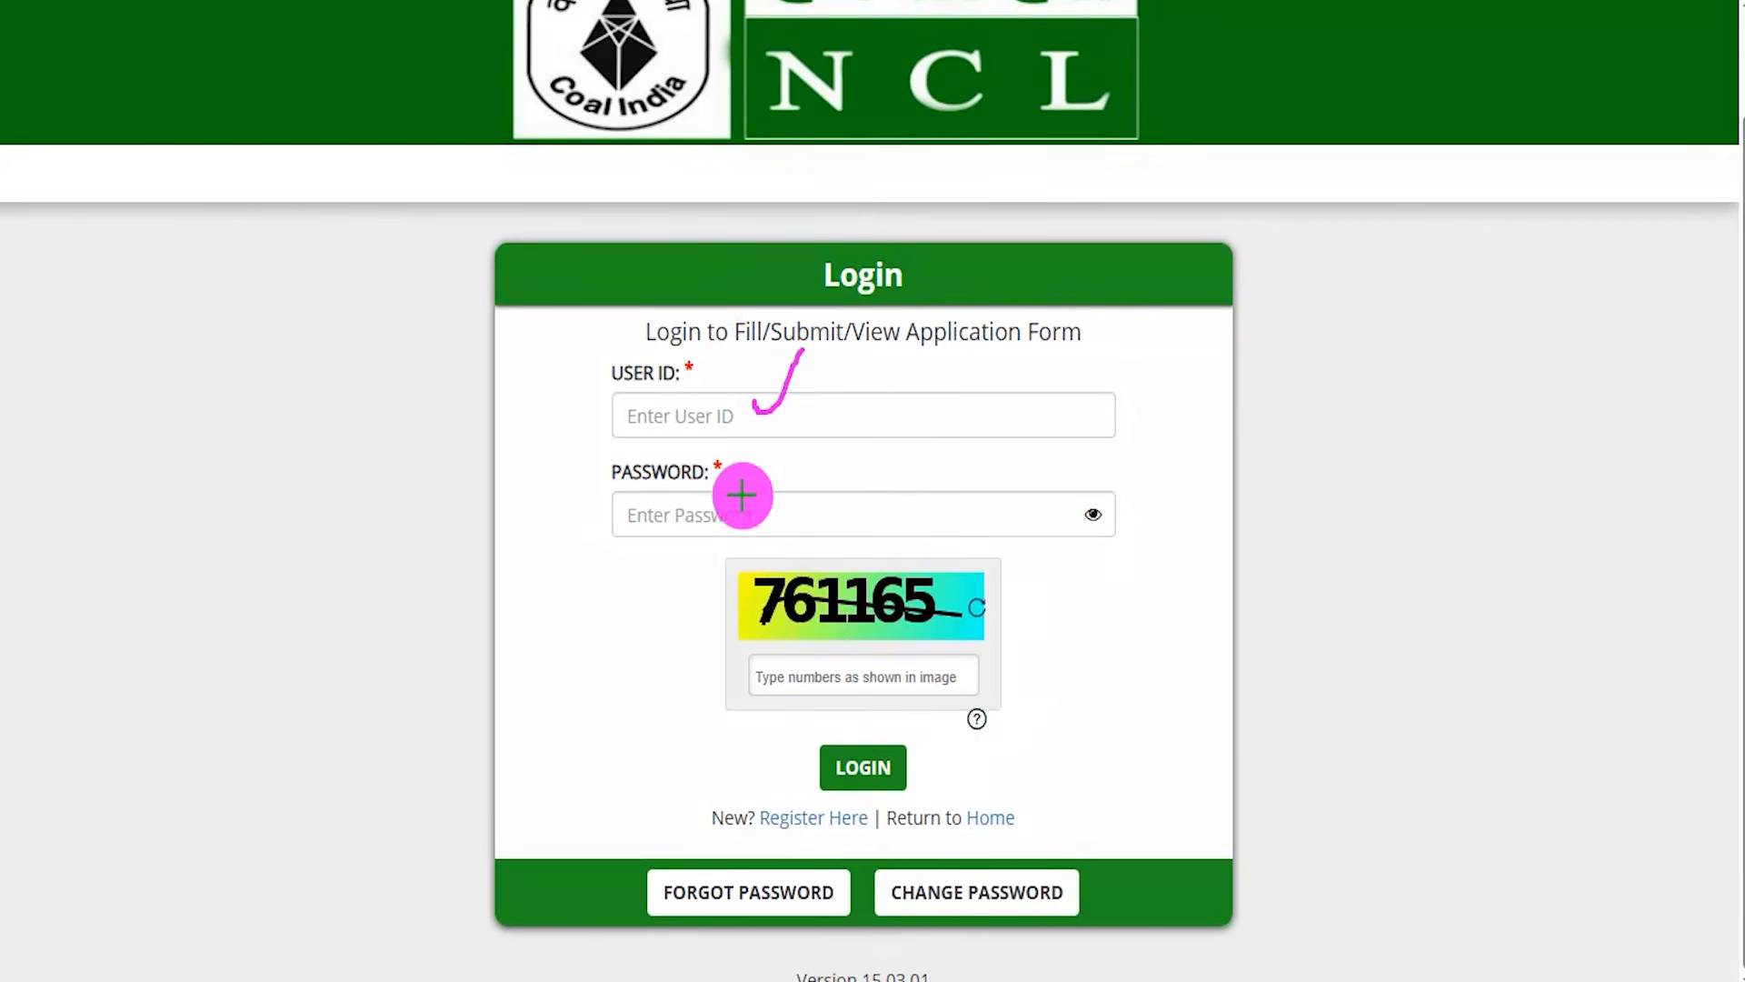
{"action": "left_click_drag", "start_coordinate": [750, 495], "coordinate": [777, 436]}
{"action": "left_click_drag", "start_coordinate": [859, 630], "coordinate": [1004, 629]}
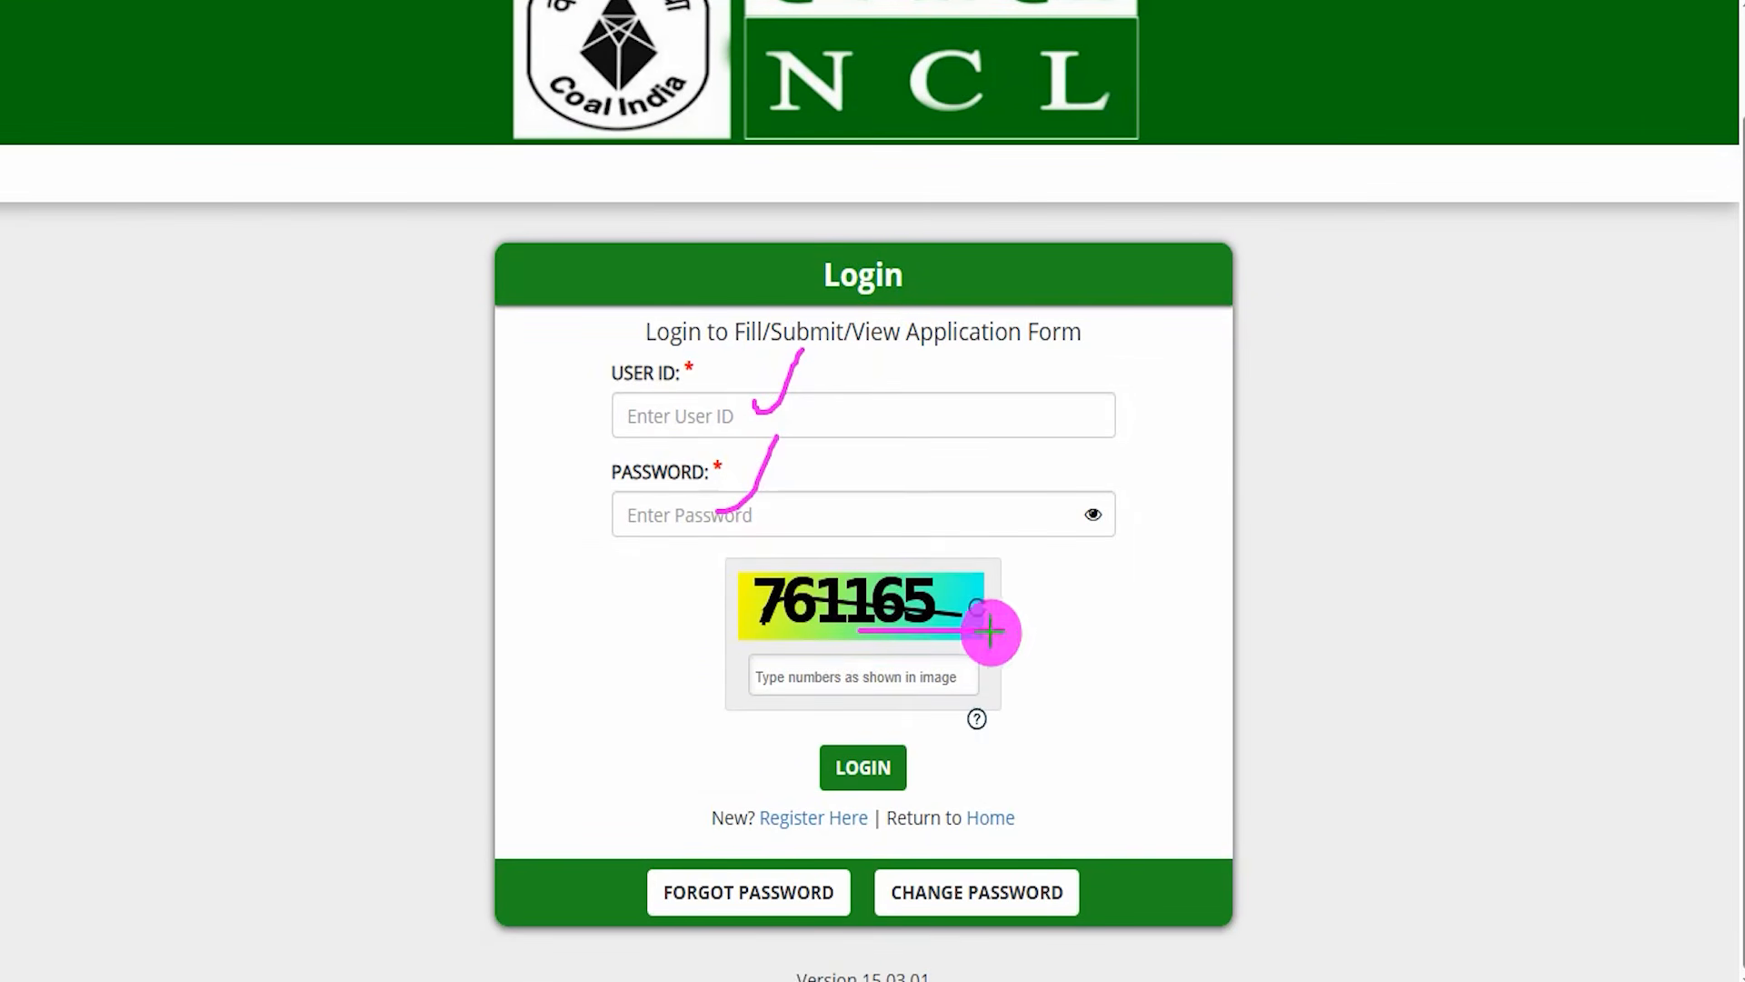
{"action": "left_click_drag", "start_coordinate": [898, 678], "coordinate": [955, 603]}
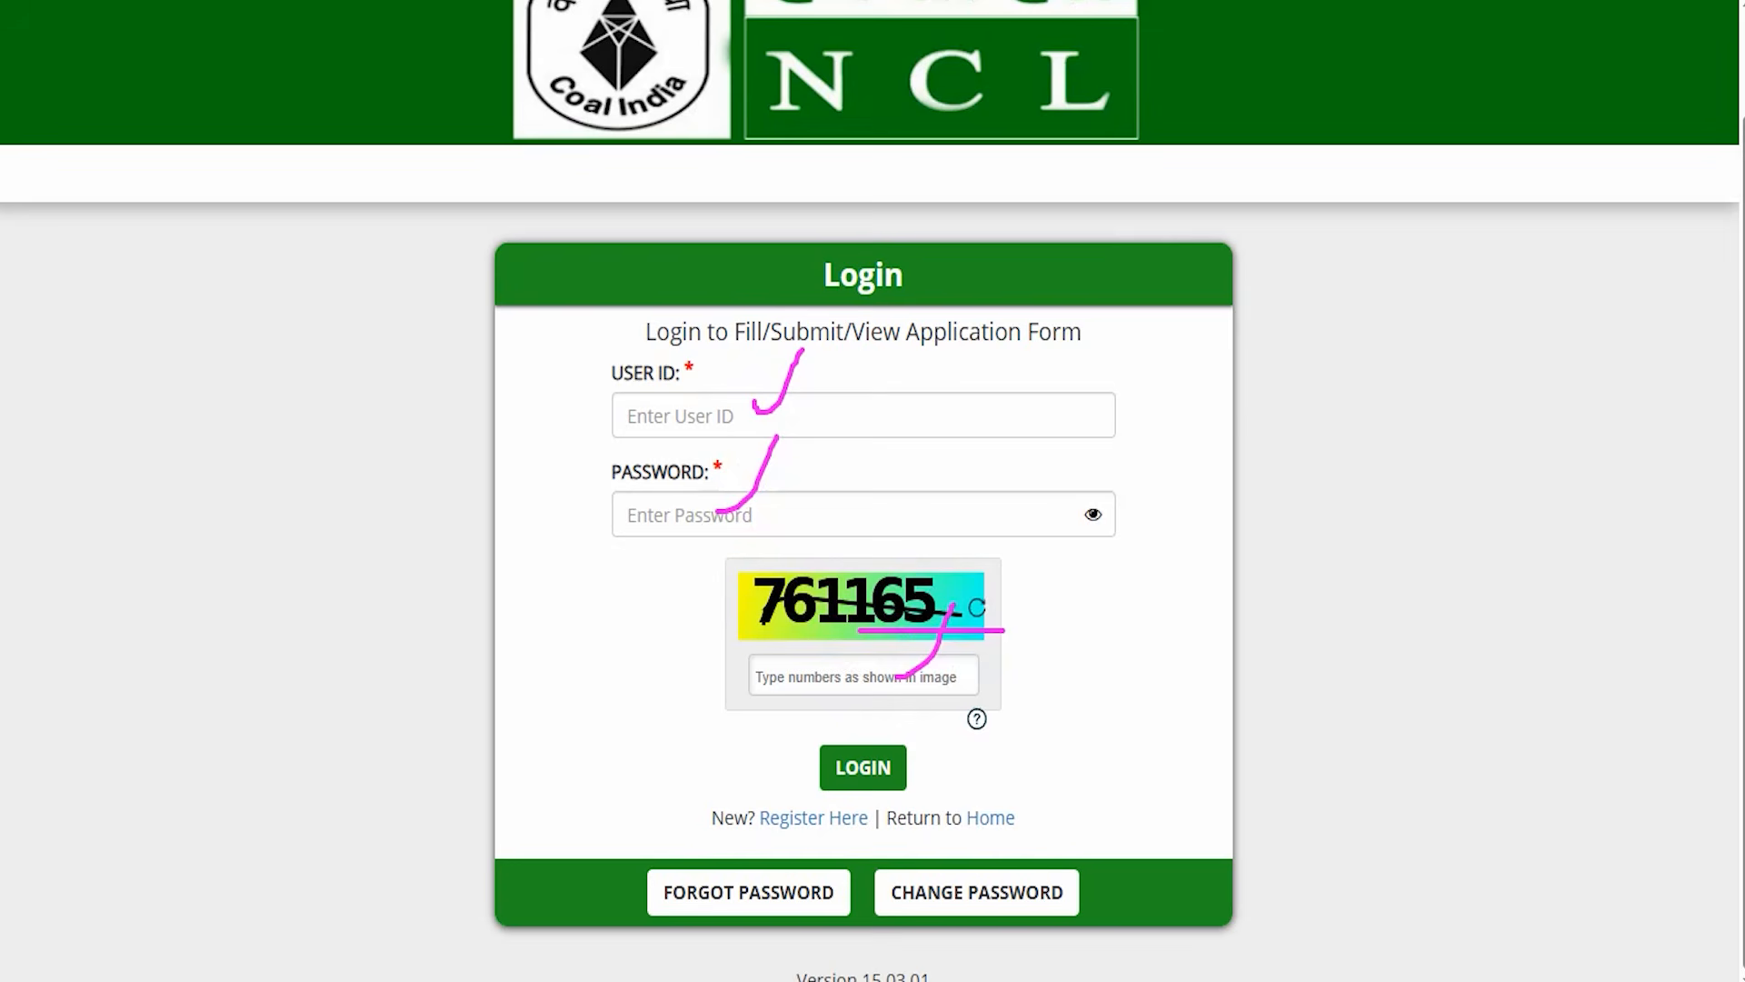
{"action": "left_click_drag", "start_coordinate": [1310, 678], "coordinate": [929, 768]}
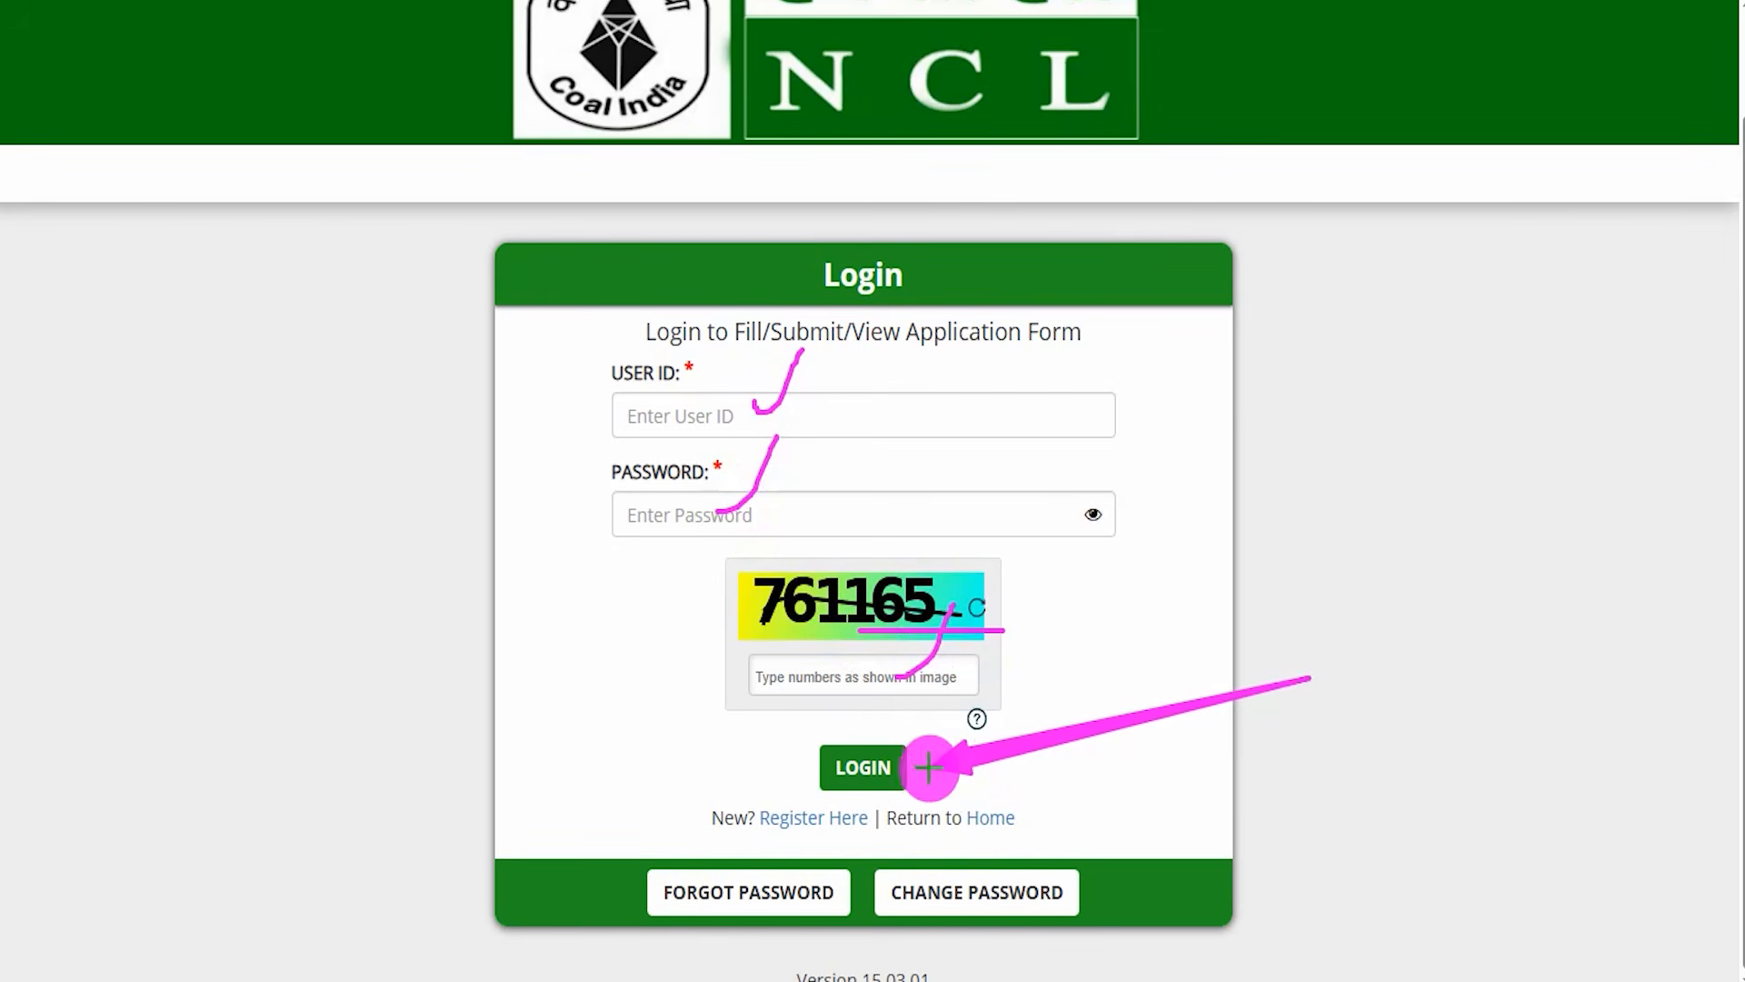
{"action": "key", "text": "Escape"}
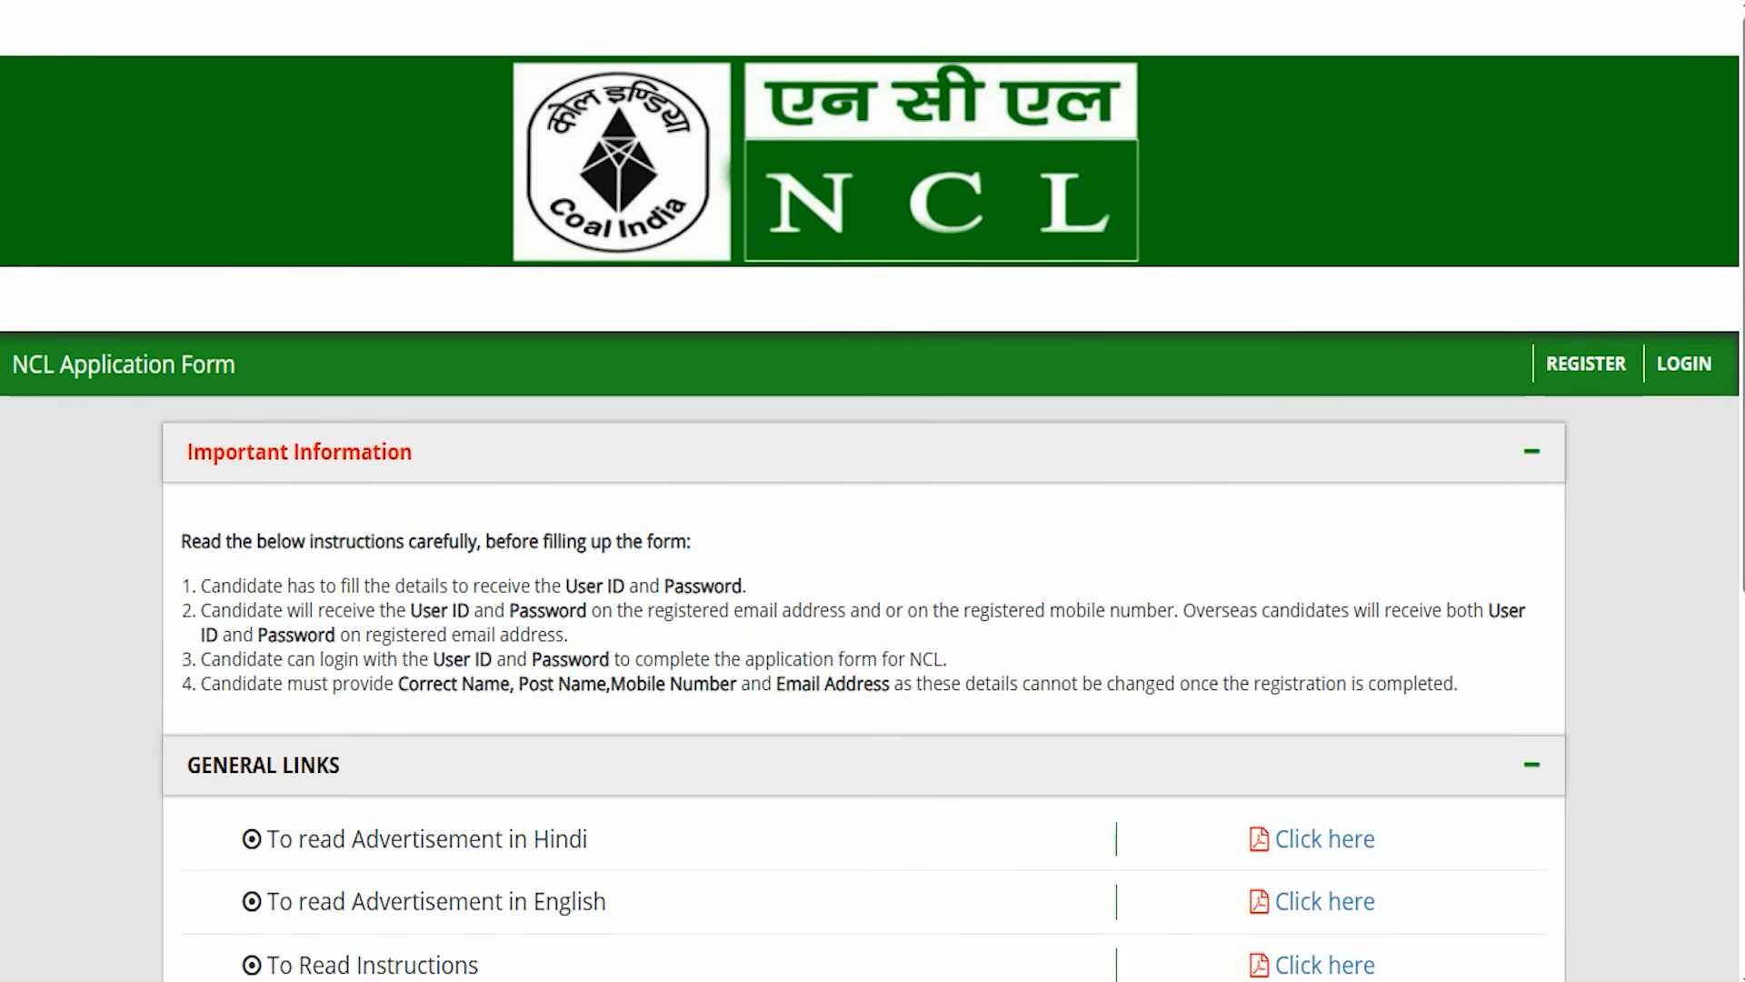
Step: Select Assistant Foreman(E and T)(Trainee) T and S Gr.C as the post name in the registration form and point out the full name field
{"action": "scroll", "coordinate": [880, 542], "scroll_direction": "down", "scroll_amount": 4}
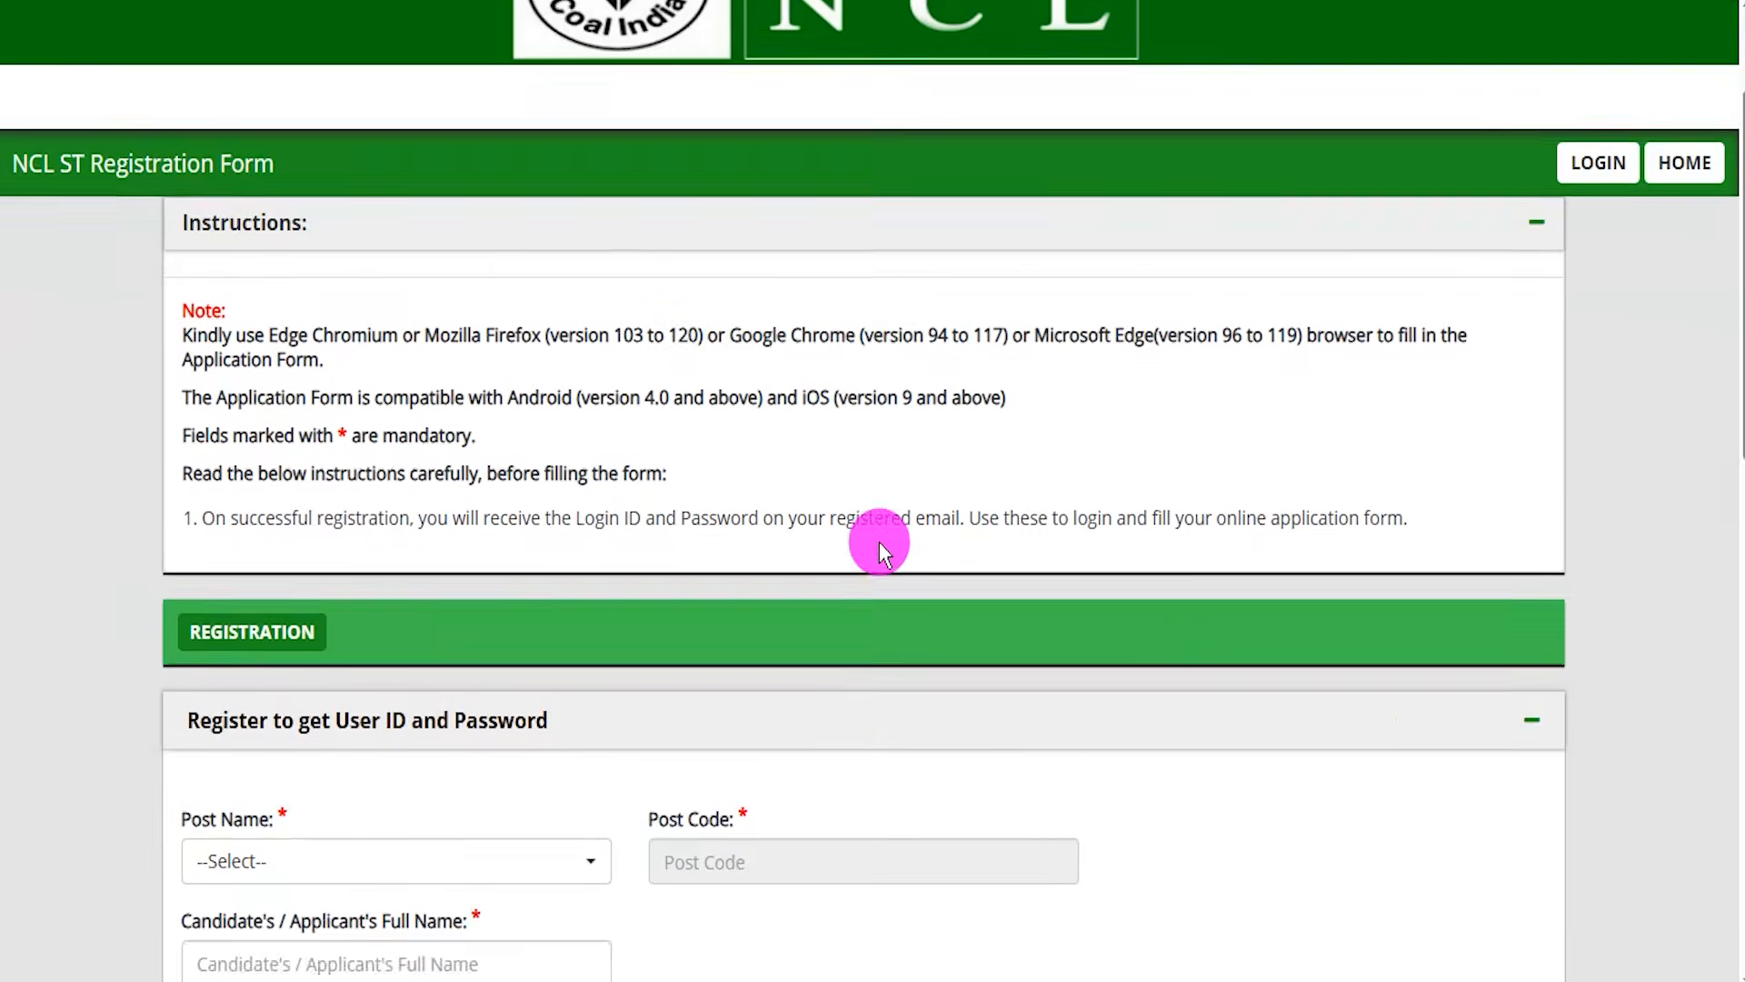
{"action": "scroll", "coordinate": [887, 532], "scroll_direction": "down", "scroll_amount": 3}
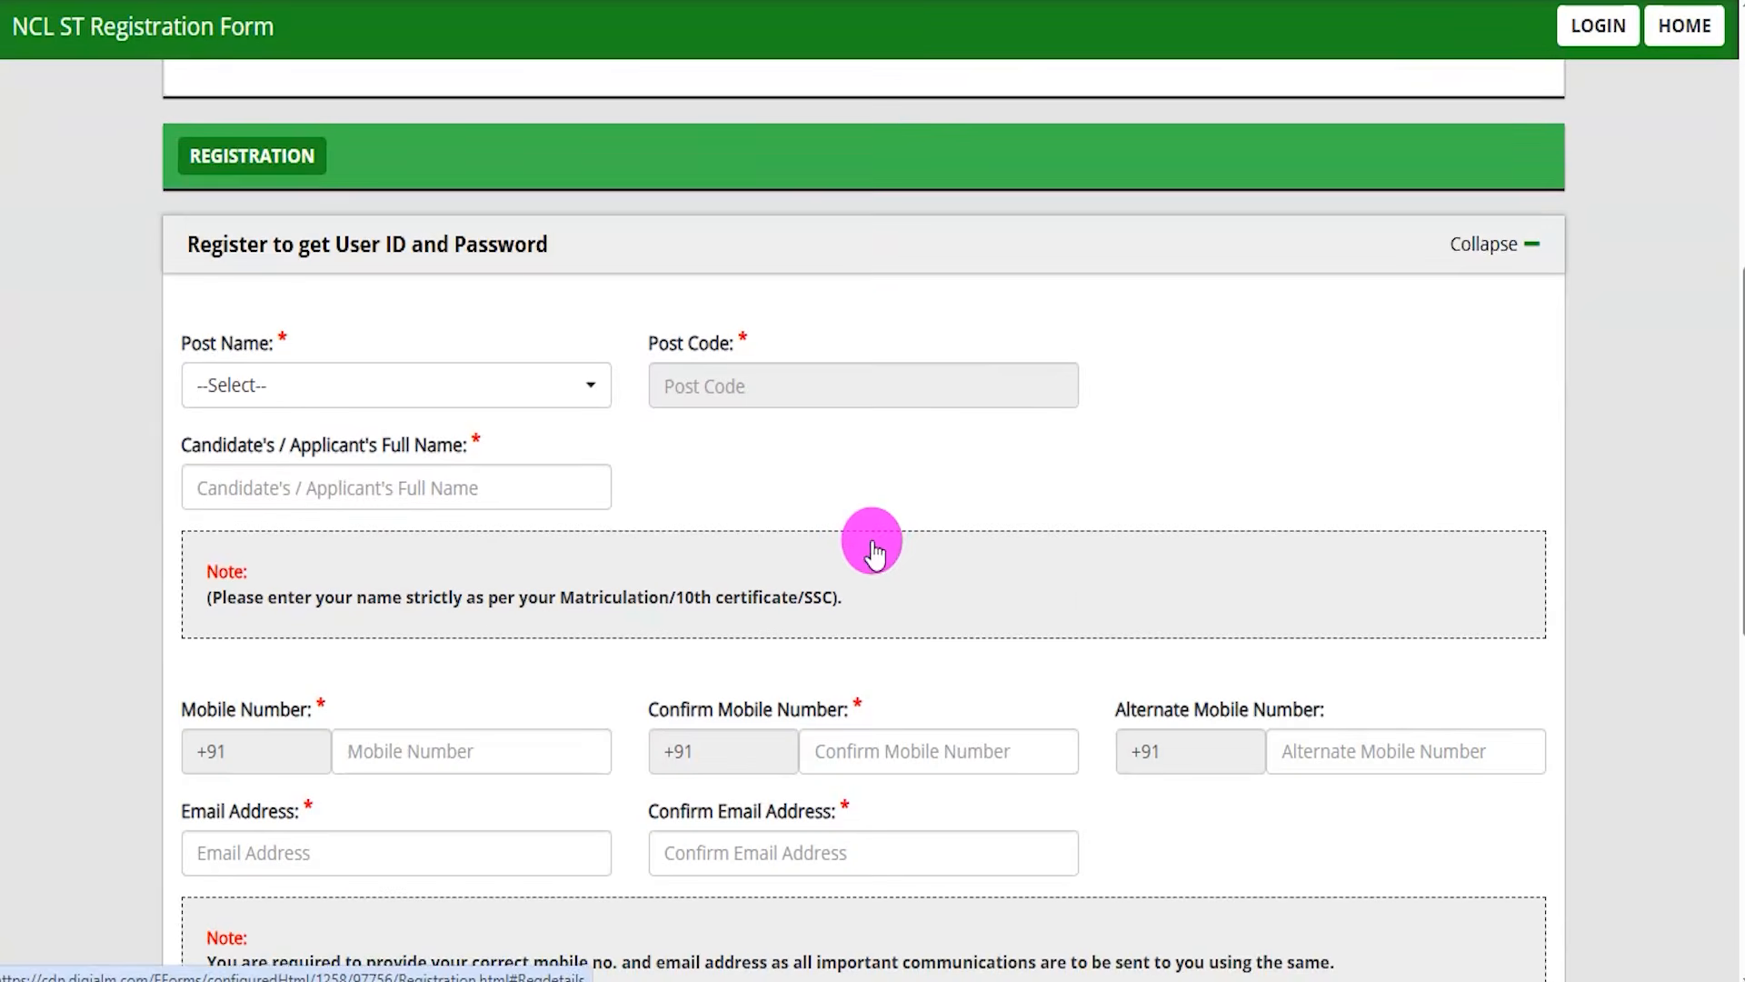
{"action": "left_click", "coordinate": [273, 395]}
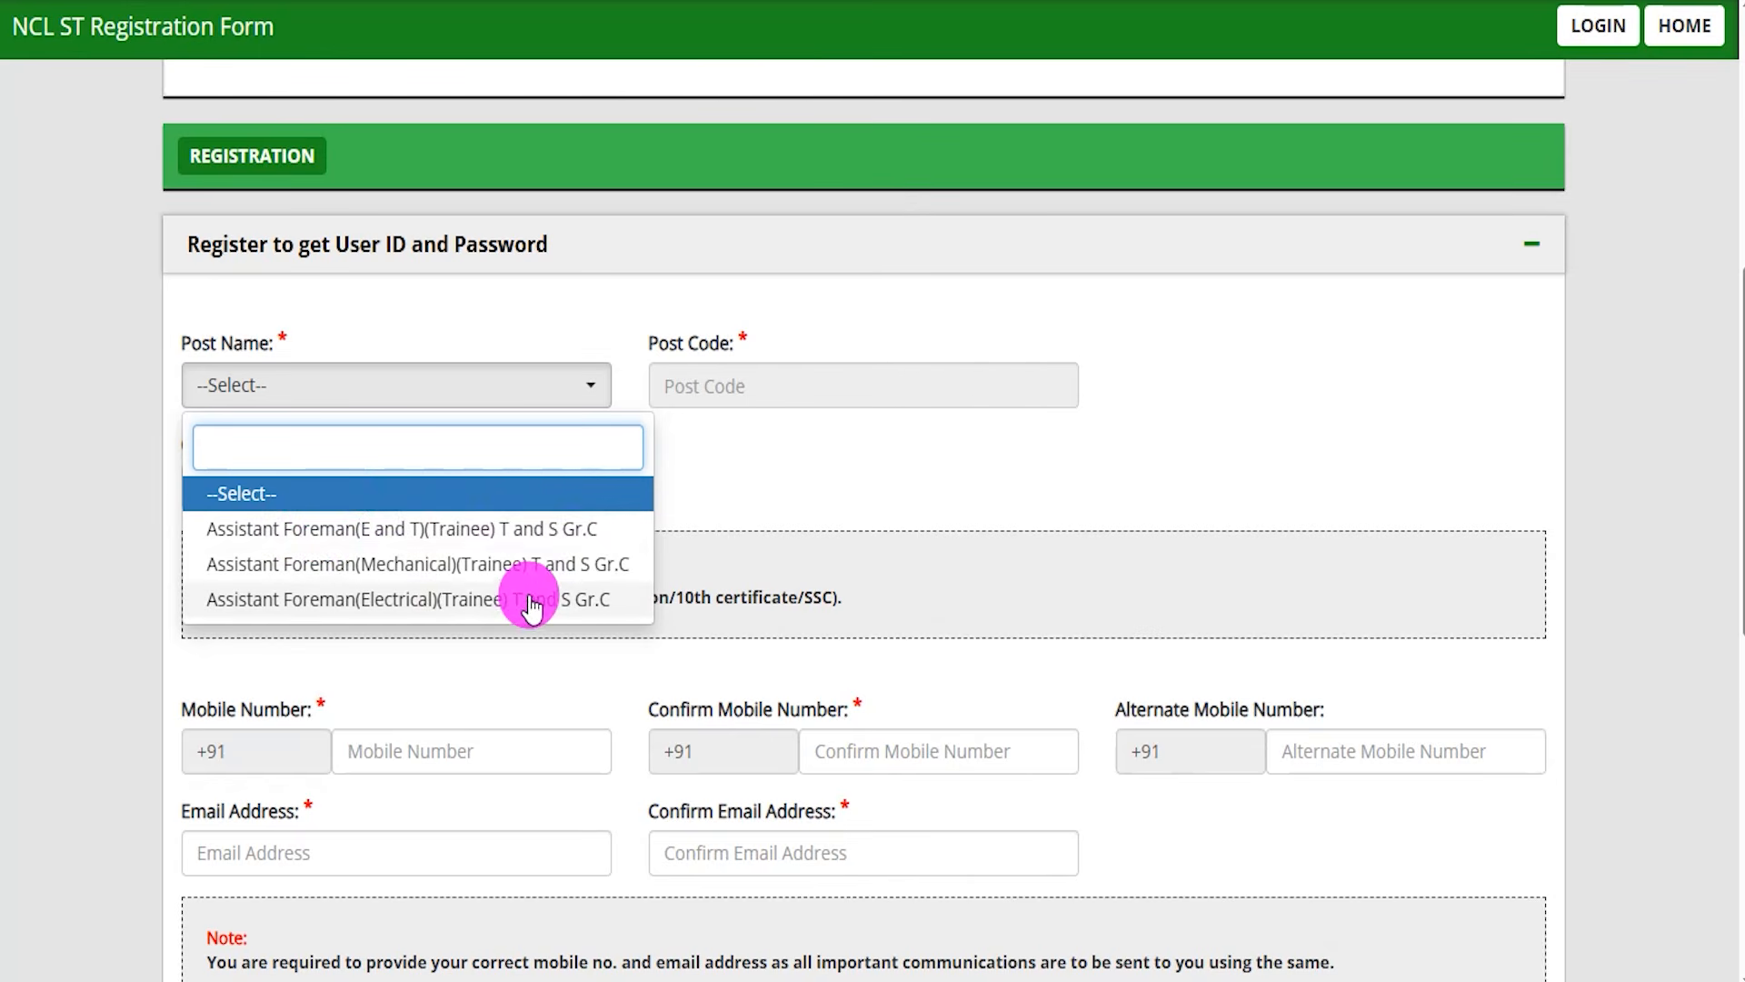
{"action": "left_click", "coordinate": [460, 530]}
{"action": "left_click_drag", "start_coordinate": [249, 443], "coordinate": [339, 490]}
{"action": "left_click", "coordinate": [339, 491]}
Step: Mark the mobile number, confirmation, alternate mobile number and both email address fields in the registration form
{"action": "scroll", "coordinate": [631, 493], "scroll_direction": "down", "scroll_amount": 4}
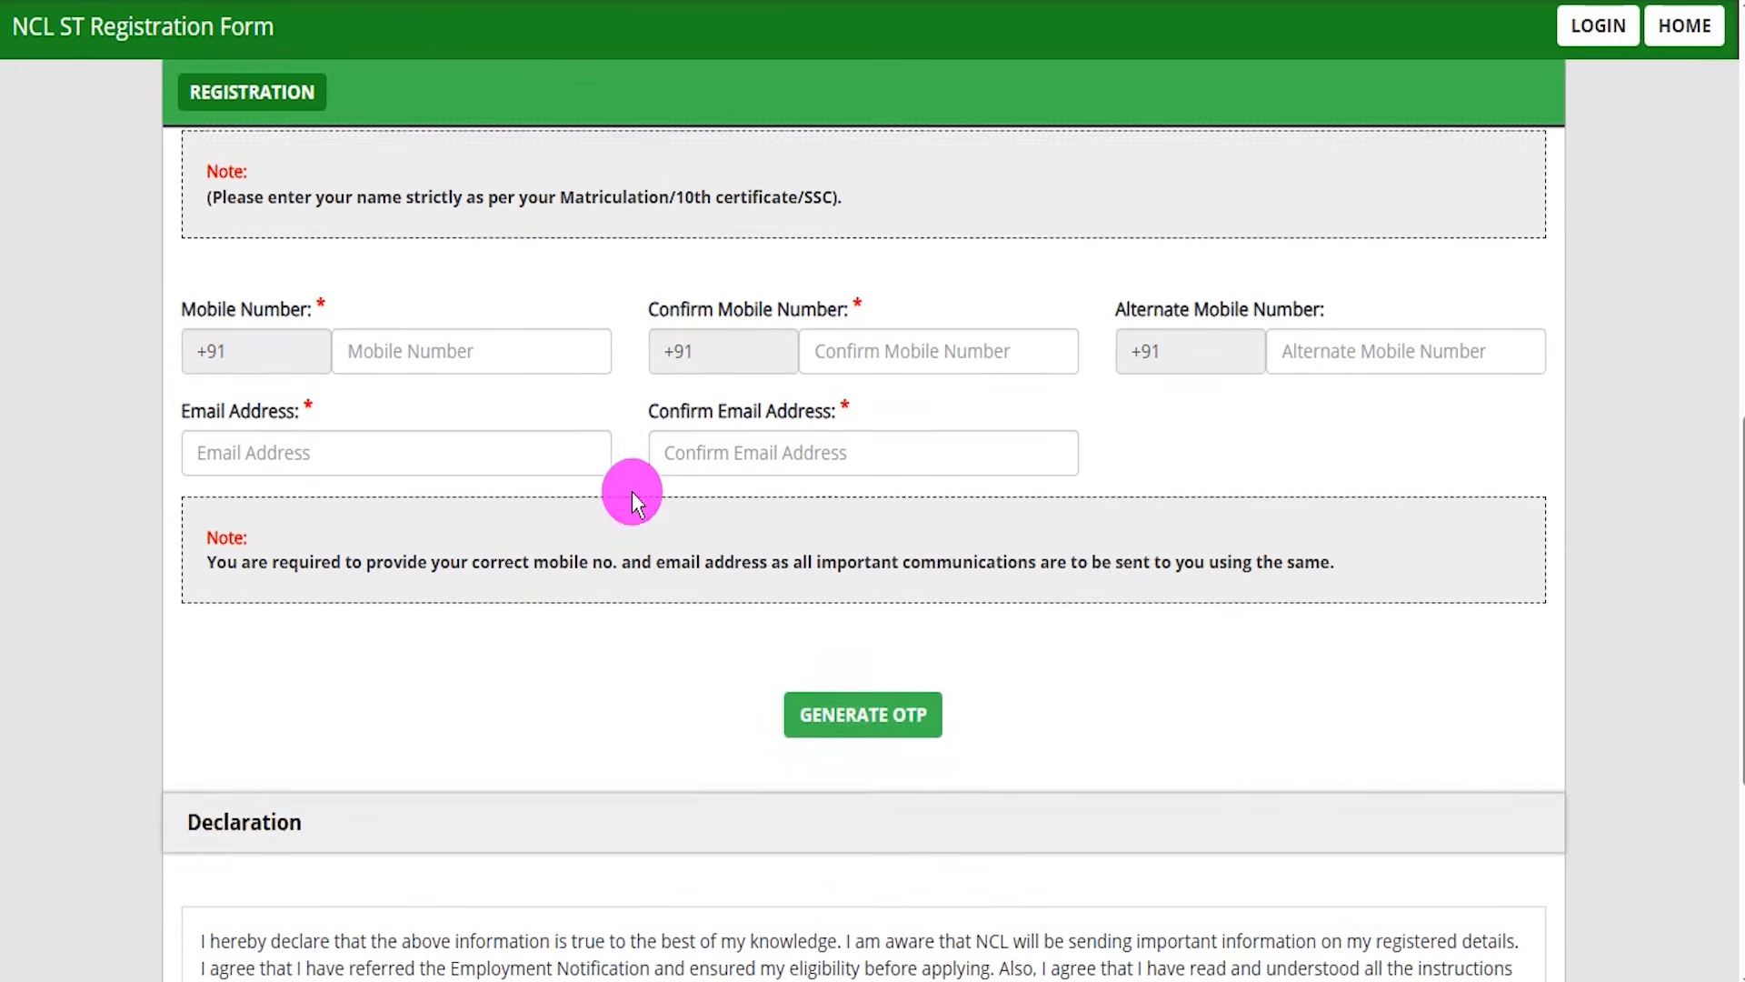
{"action": "left_click_drag", "start_coordinate": [483, 353], "coordinate": [547, 270]}
{"action": "left_click_drag", "start_coordinate": [922, 344], "coordinate": [969, 272]}
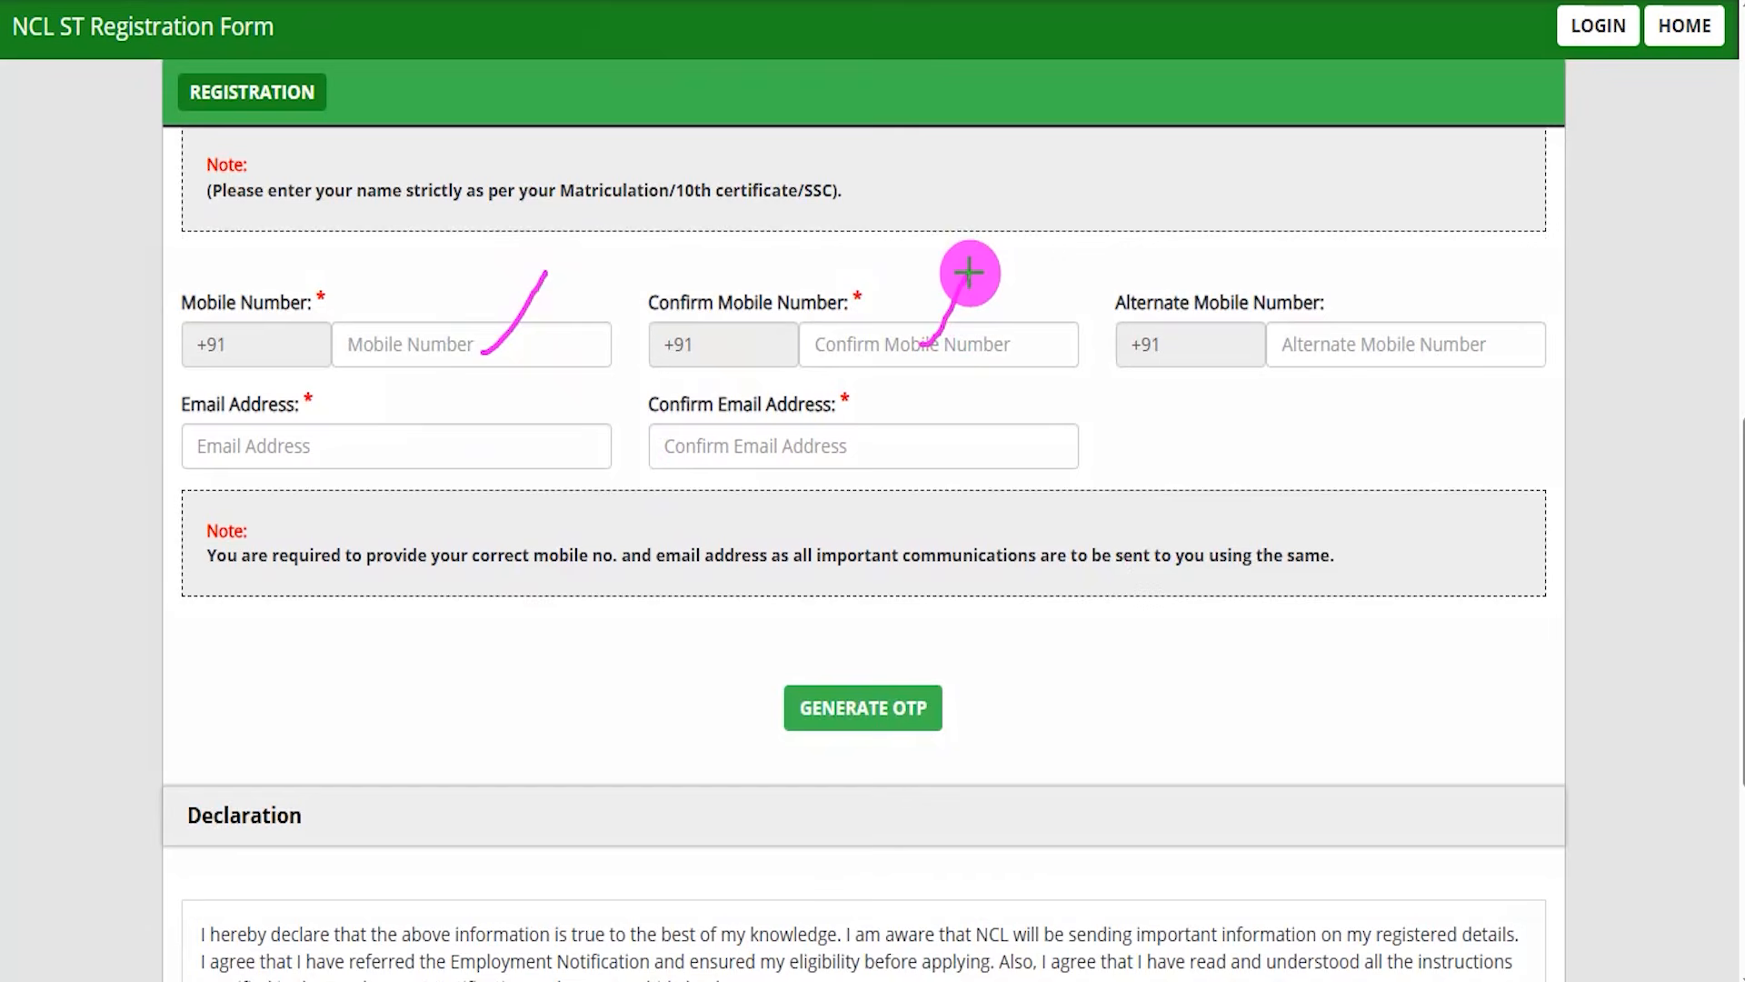
{"action": "left_click_drag", "start_coordinate": [1336, 300], "coordinate": [1407, 207]}
{"action": "left_click_drag", "start_coordinate": [1337, 348], "coordinate": [1465, 351]}
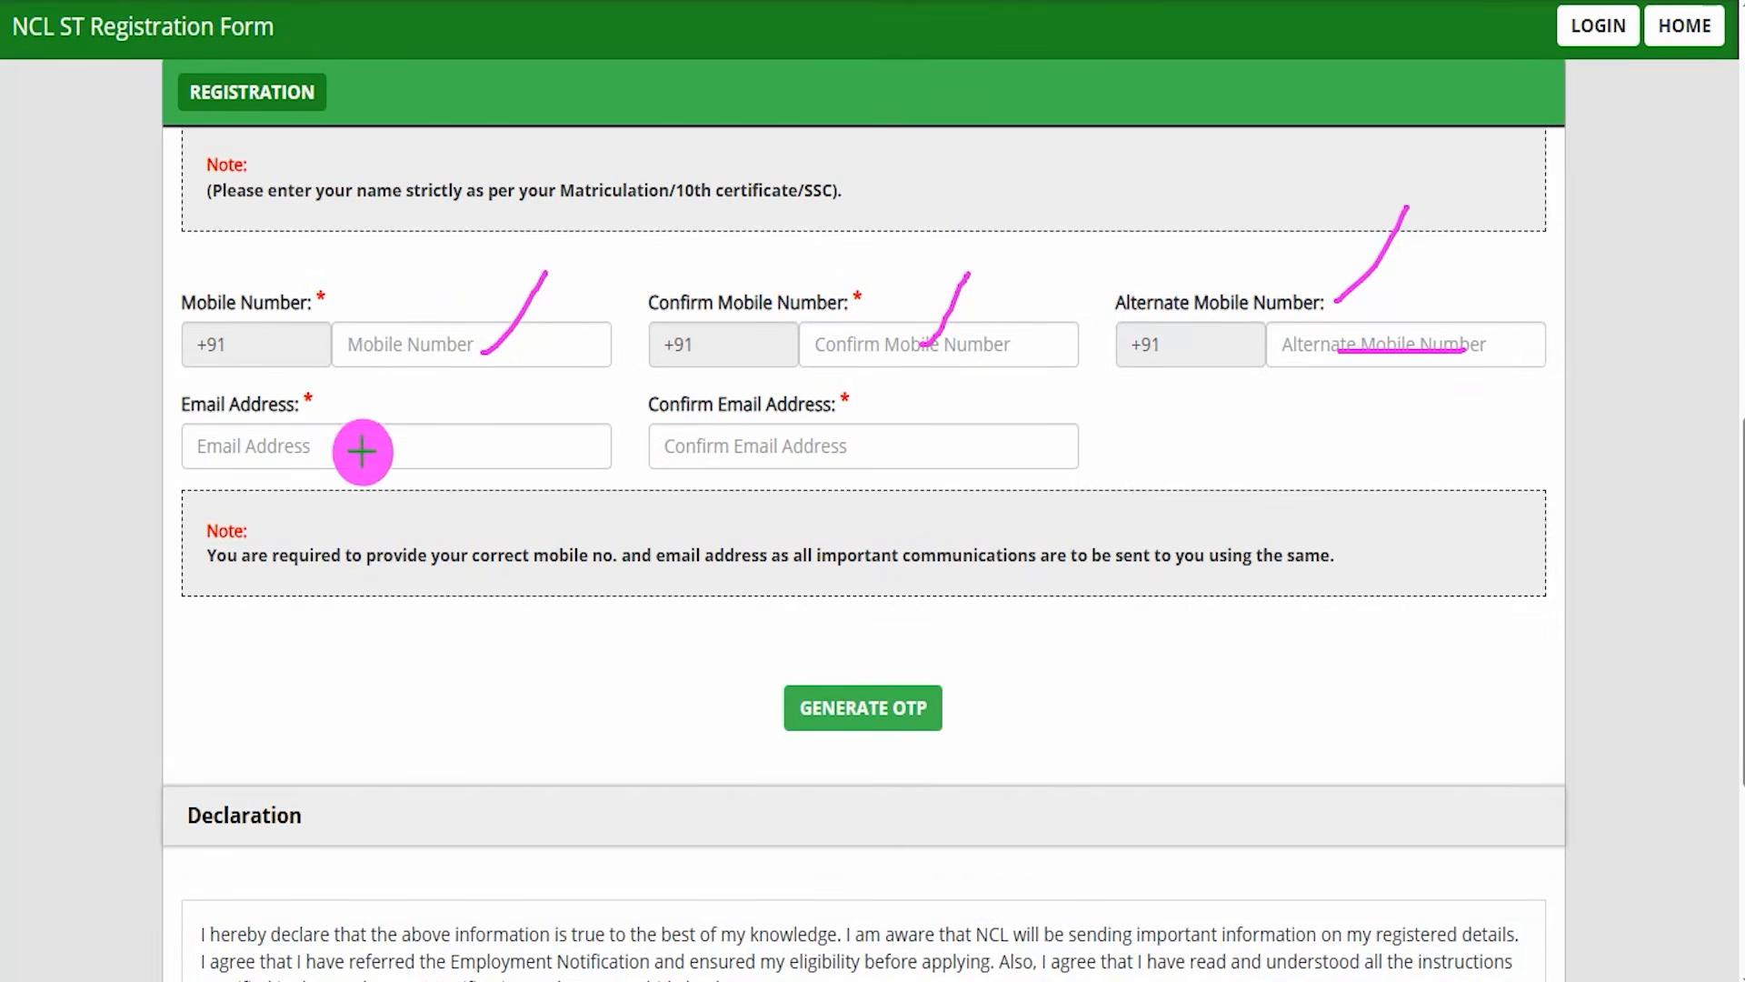
{"action": "left_click_drag", "start_coordinate": [391, 445], "coordinate": [449, 385]}
{"action": "left_click_drag", "start_coordinate": [873, 446], "coordinate": [941, 351]}
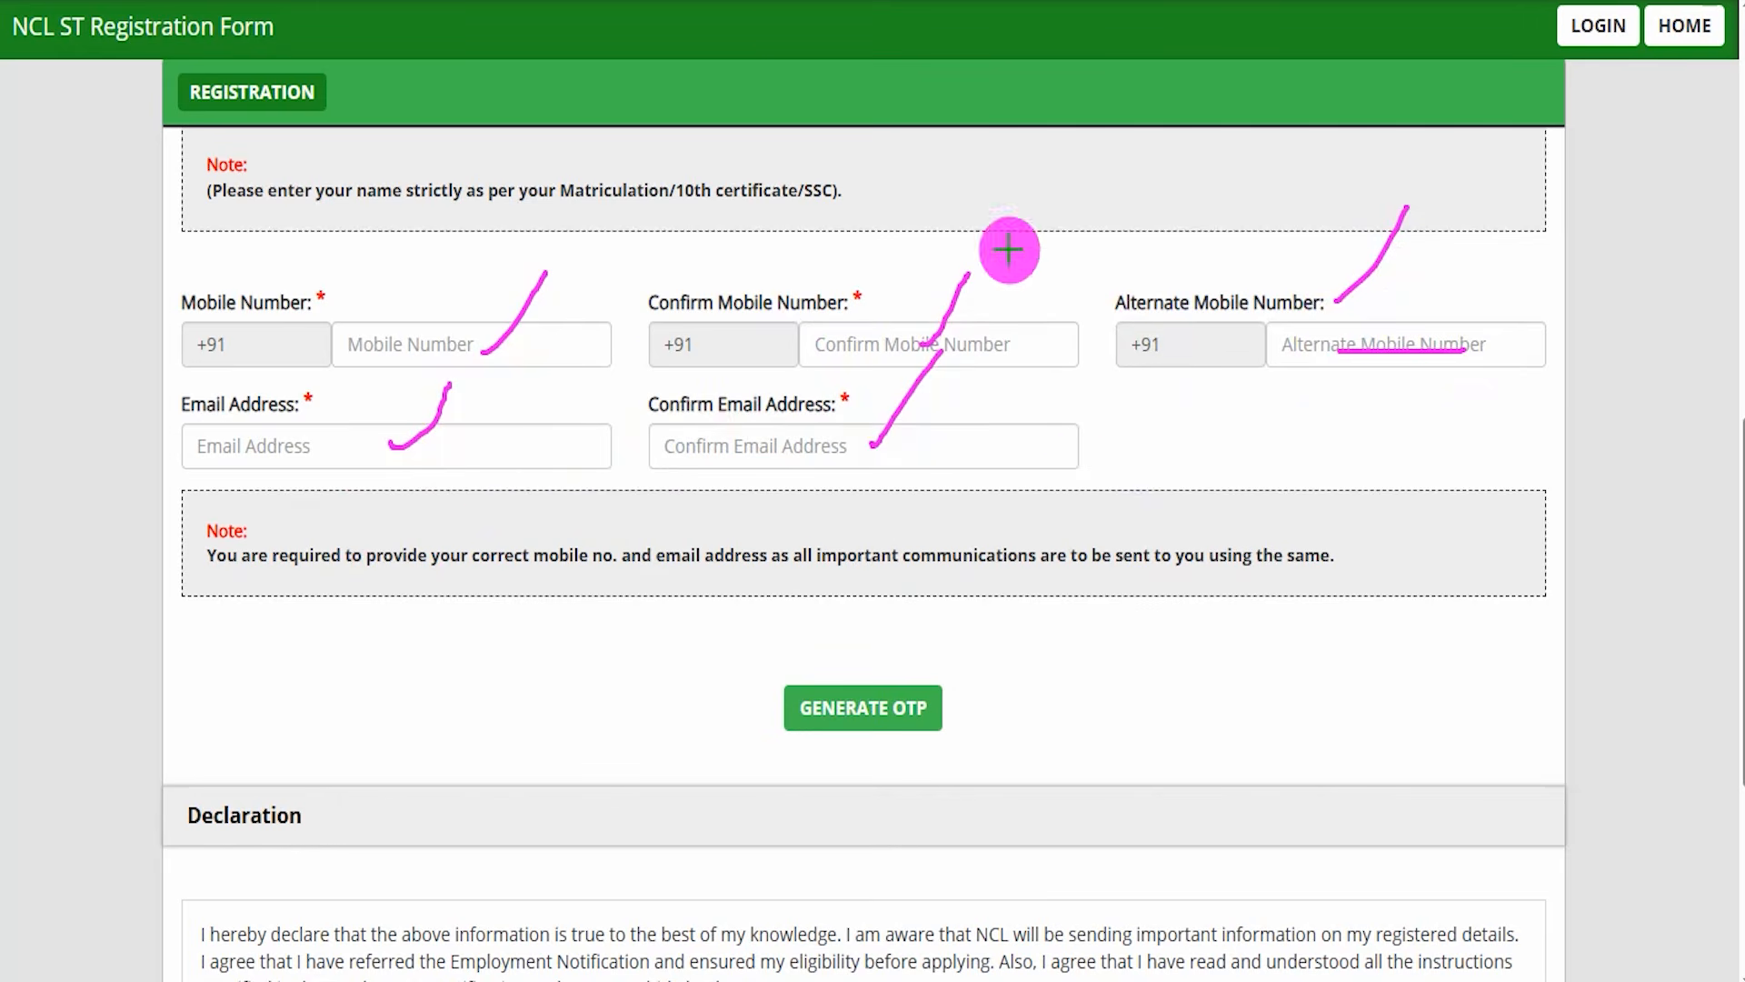
Step: Point to Generate OTP and go over the Captcha Authentication dialog, marking the OTP note, the captcha image and its entry field
{"action": "left_click_drag", "start_coordinate": [724, 655], "coordinate": [951, 724]}
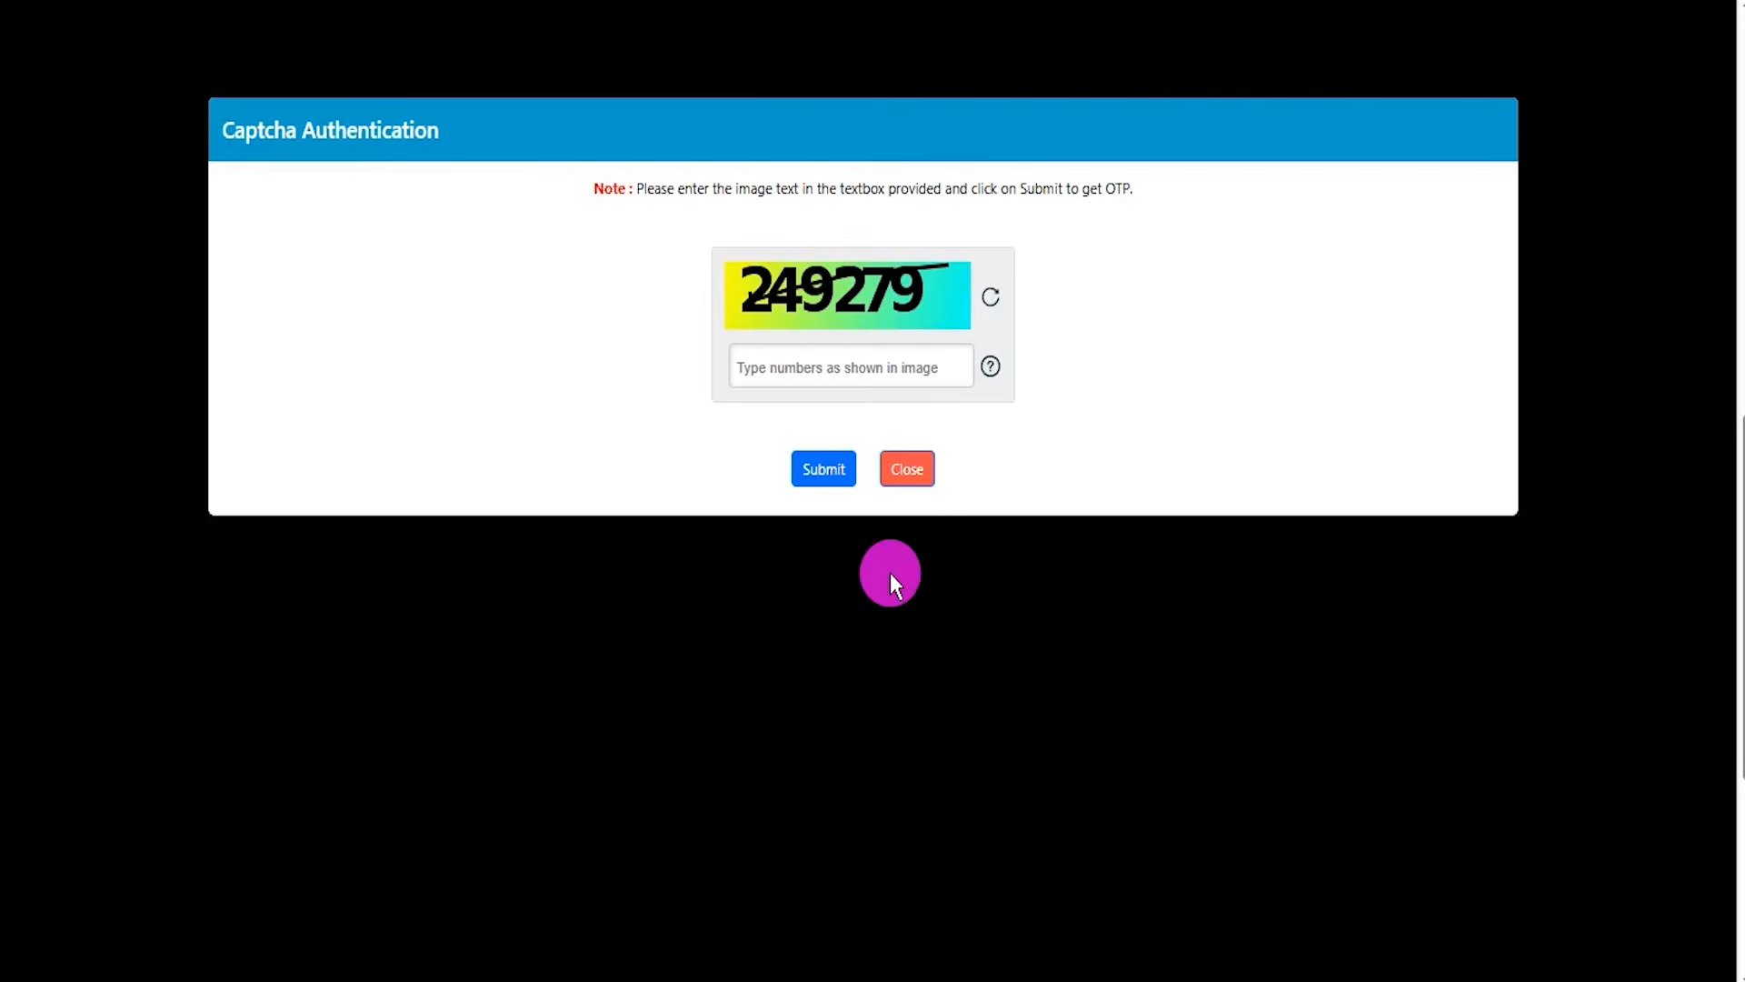
{"action": "left_click", "coordinate": [837, 363]}
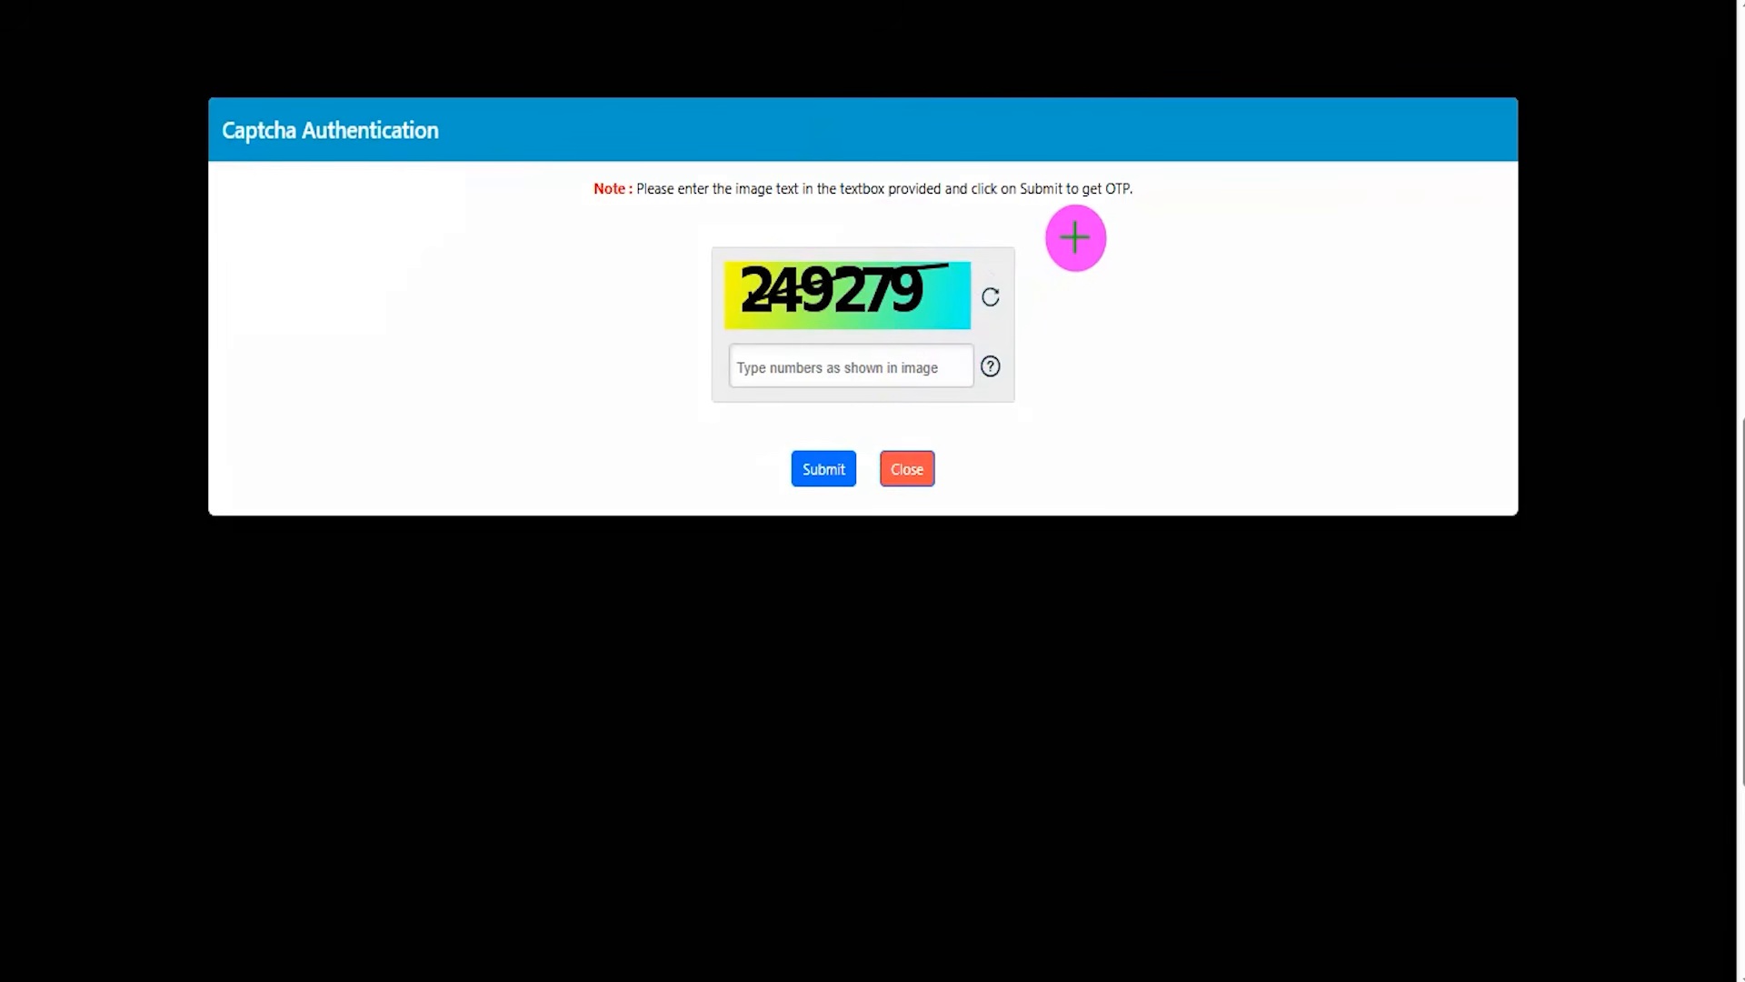
{"action": "left_click_drag", "start_coordinate": [1111, 223], "coordinate": [1159, 162]}
{"action": "left_click_drag", "start_coordinate": [1013, 186], "coordinate": [953, 289]}
{"action": "left_click_drag", "start_coordinate": [767, 368], "coordinate": [874, 374]}
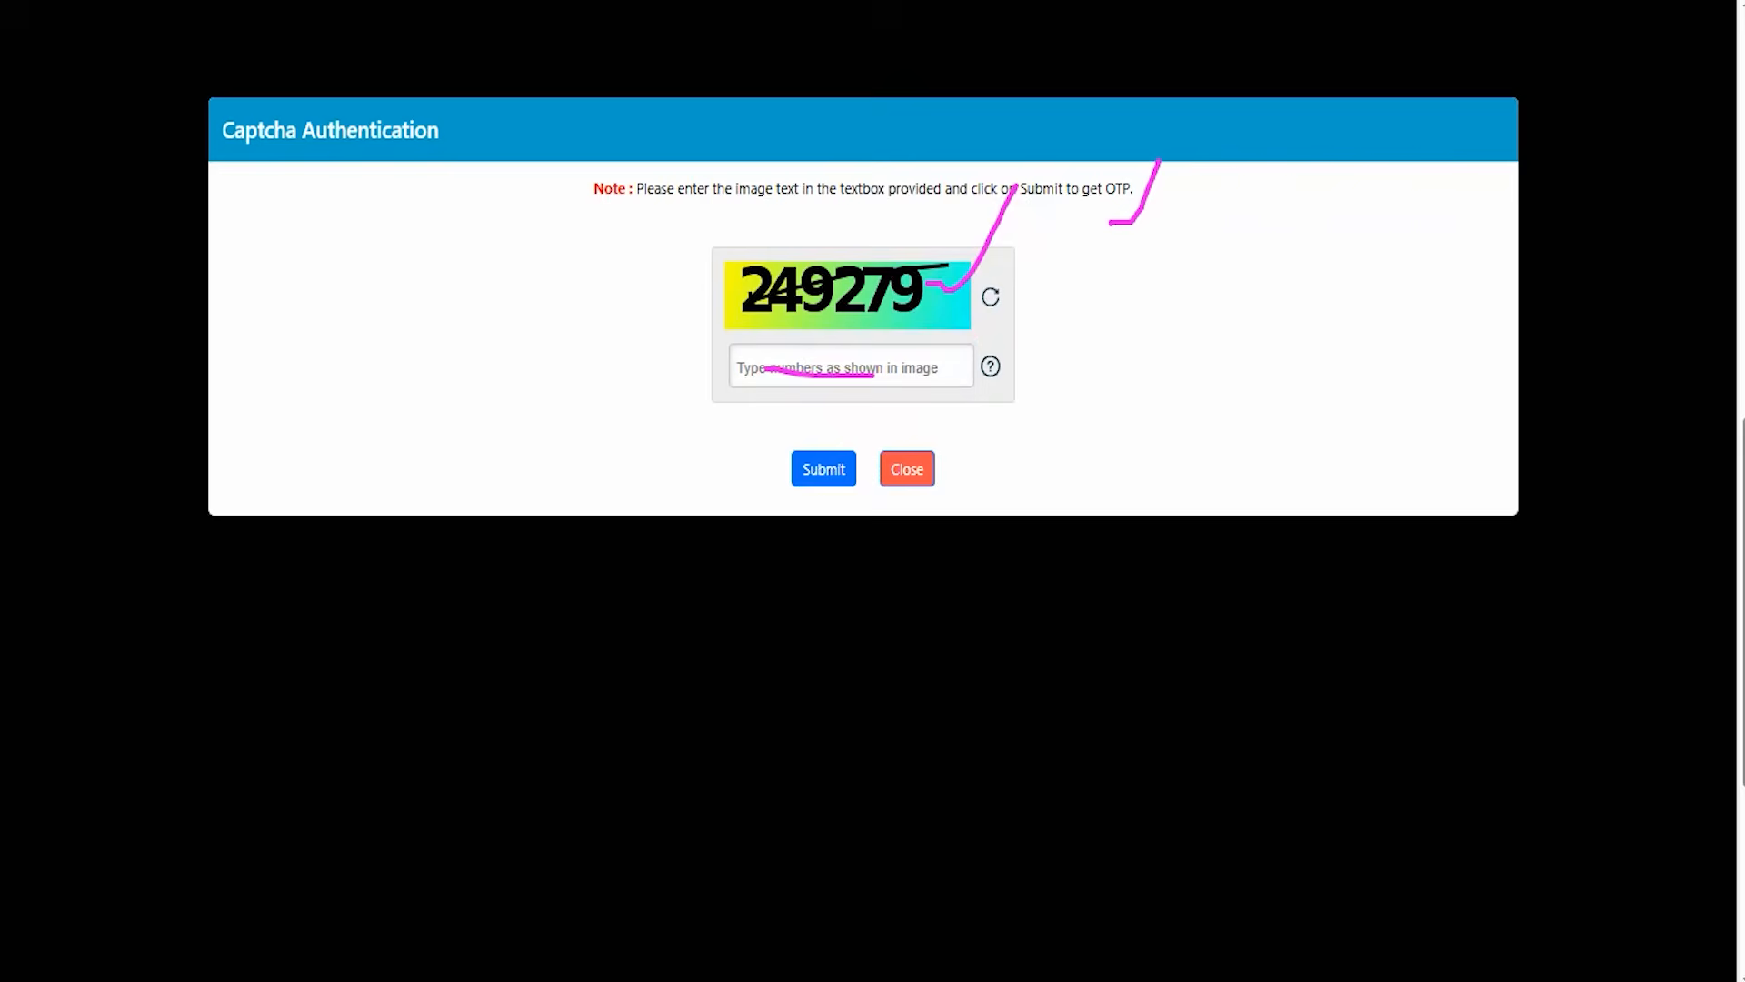
{"action": "left_click", "coordinate": [605, 438]}
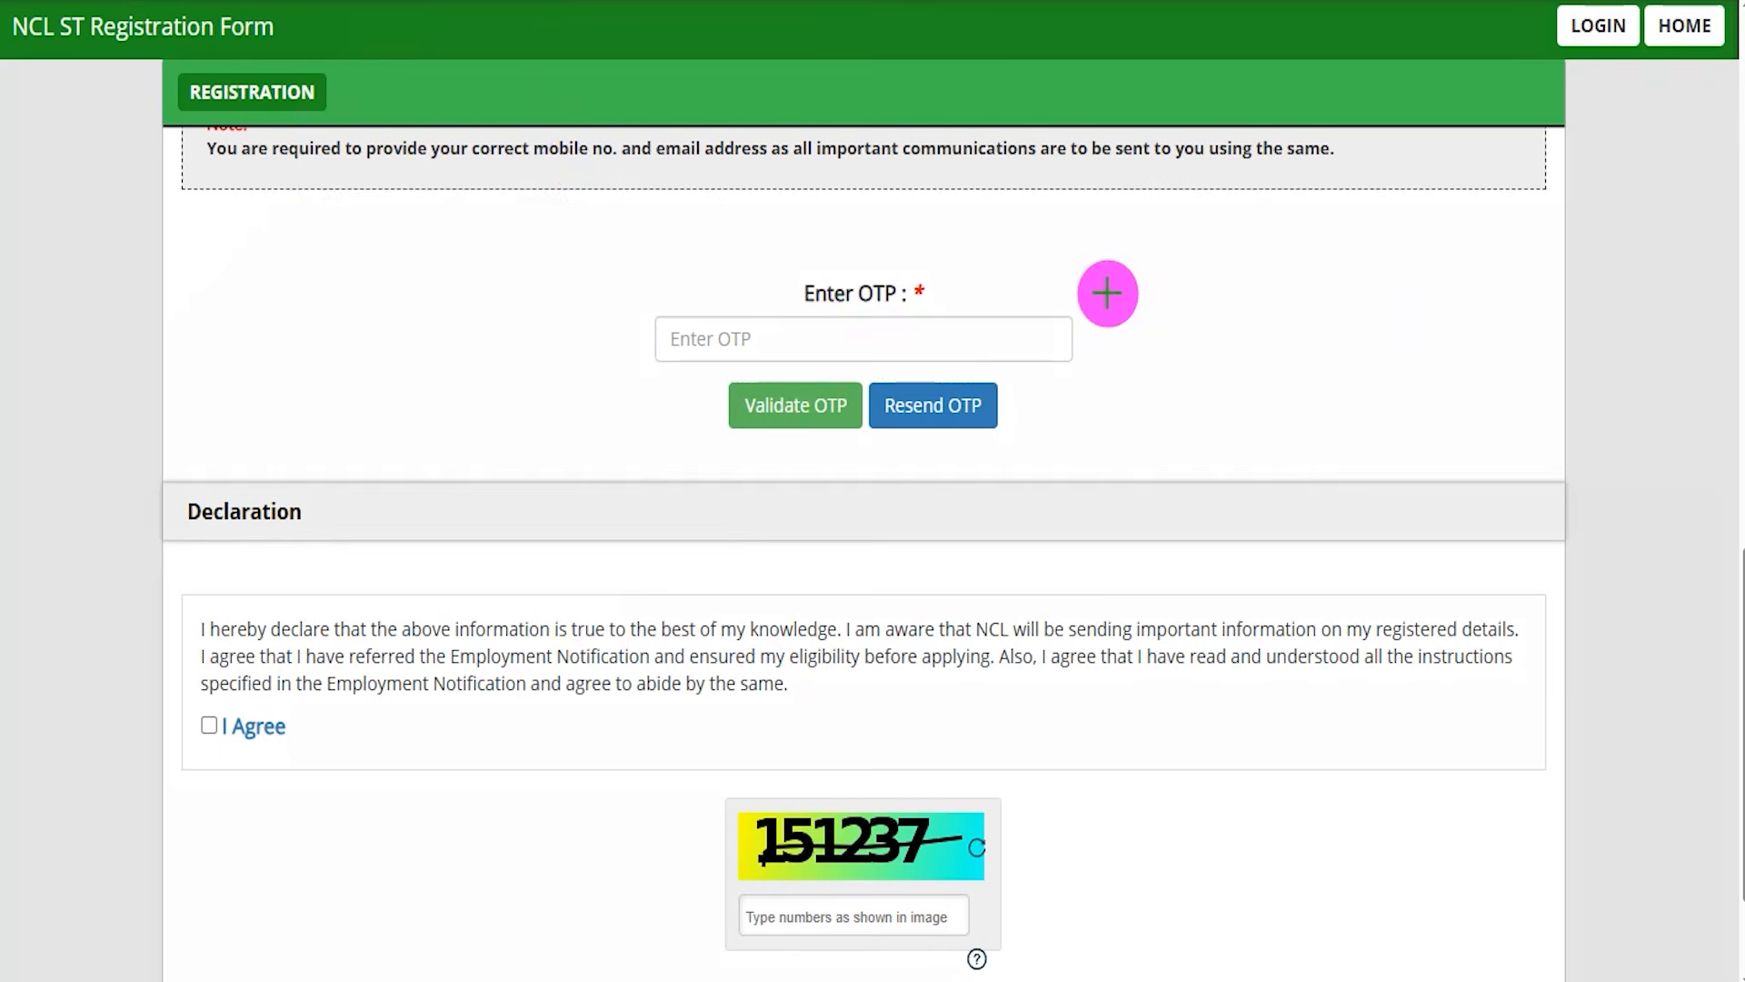
Step: Mark the Enter OTP field, point an arrow at Validate OTP, and clear the marks
{"action": "left_click_drag", "start_coordinate": [971, 332], "coordinate": [1019, 253]}
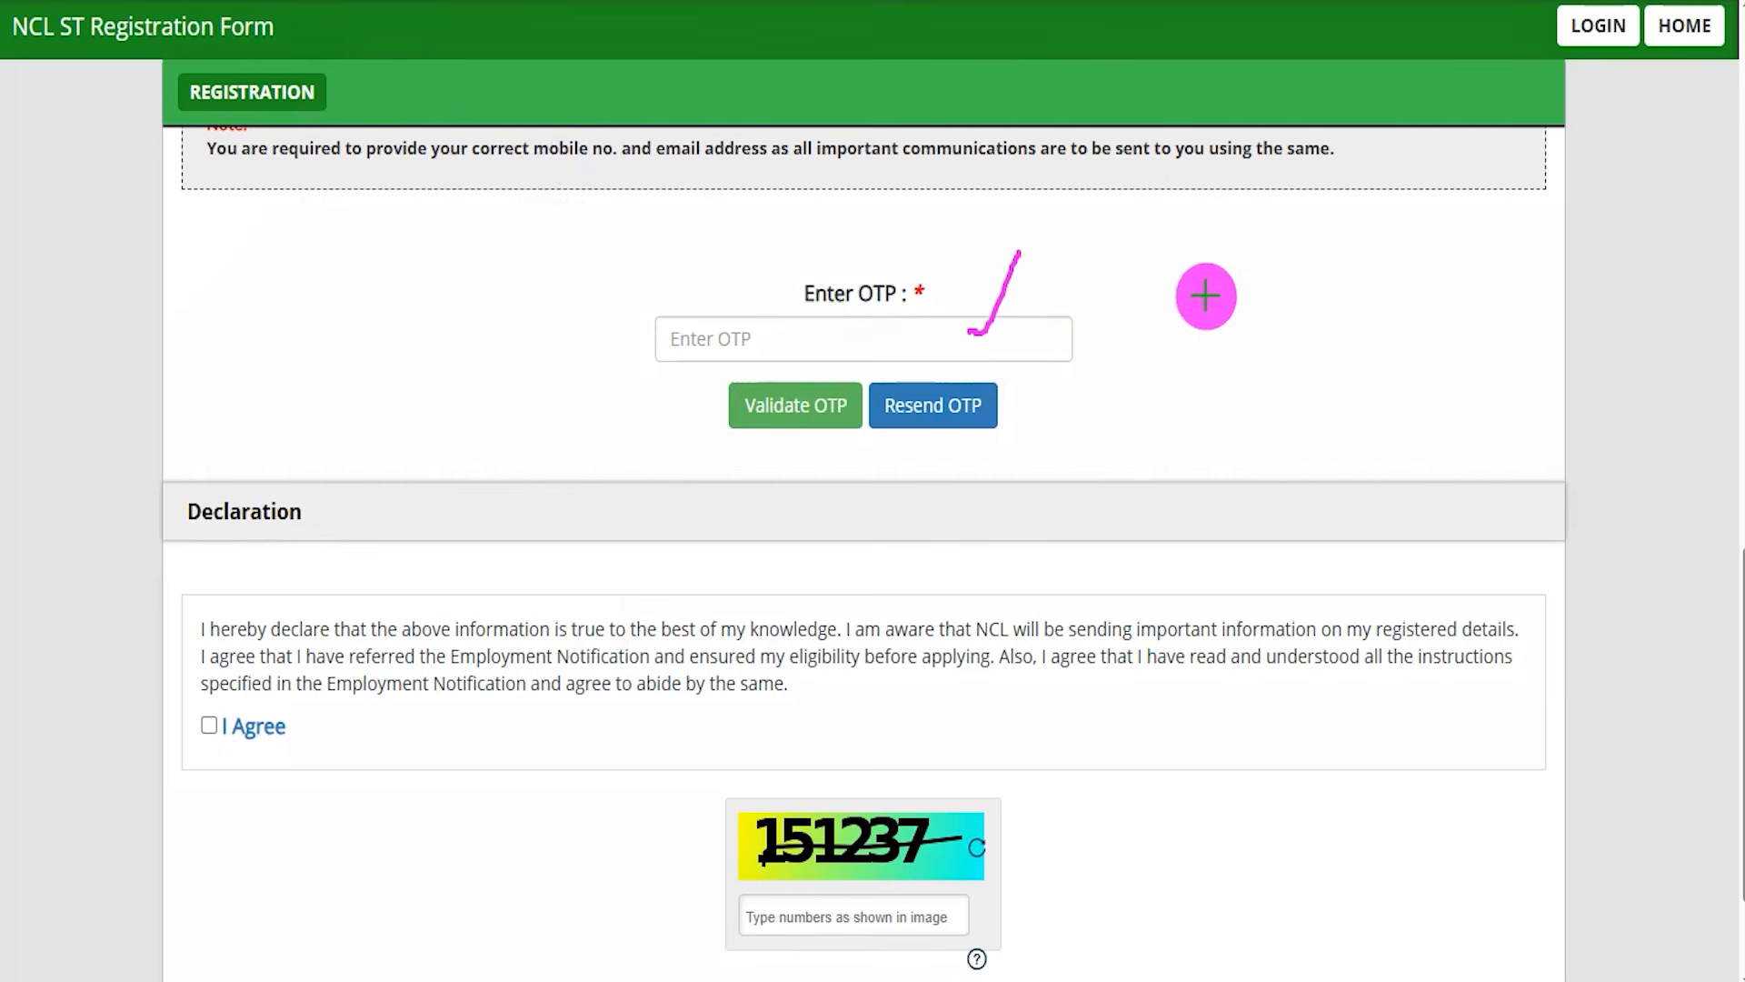
{"action": "left_click_drag", "start_coordinate": [415, 405], "coordinate": [709, 407]}
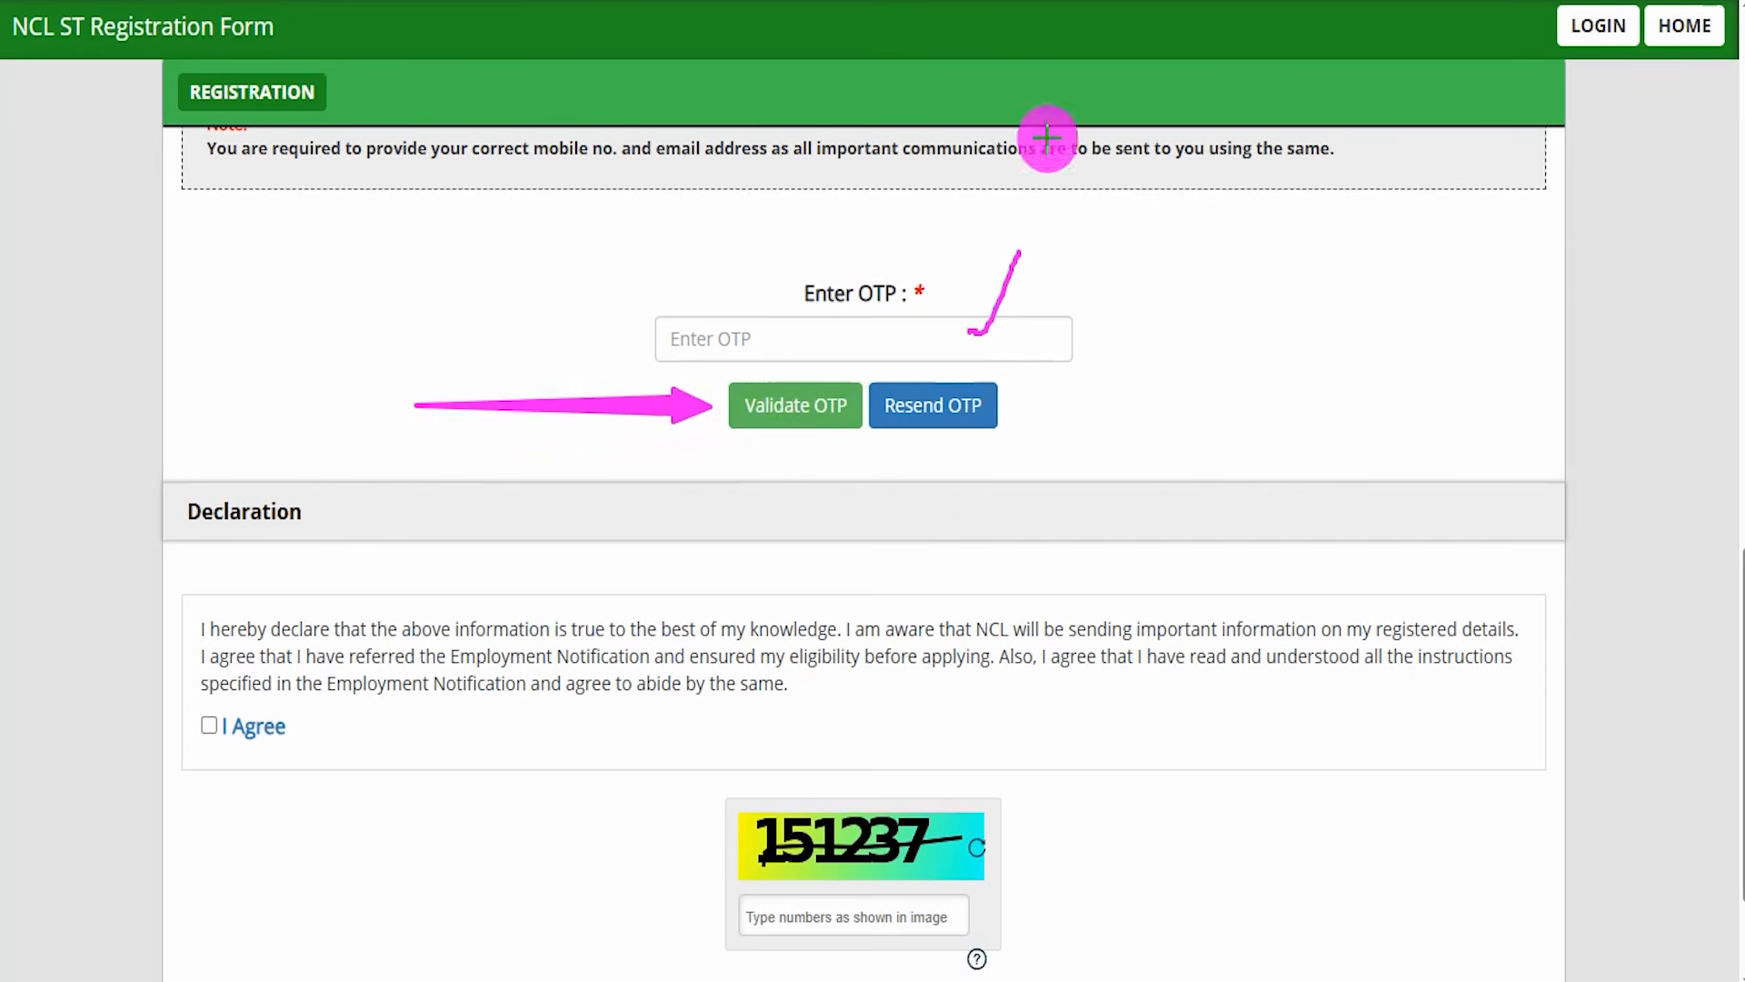
{"action": "key", "text": "Escape"}
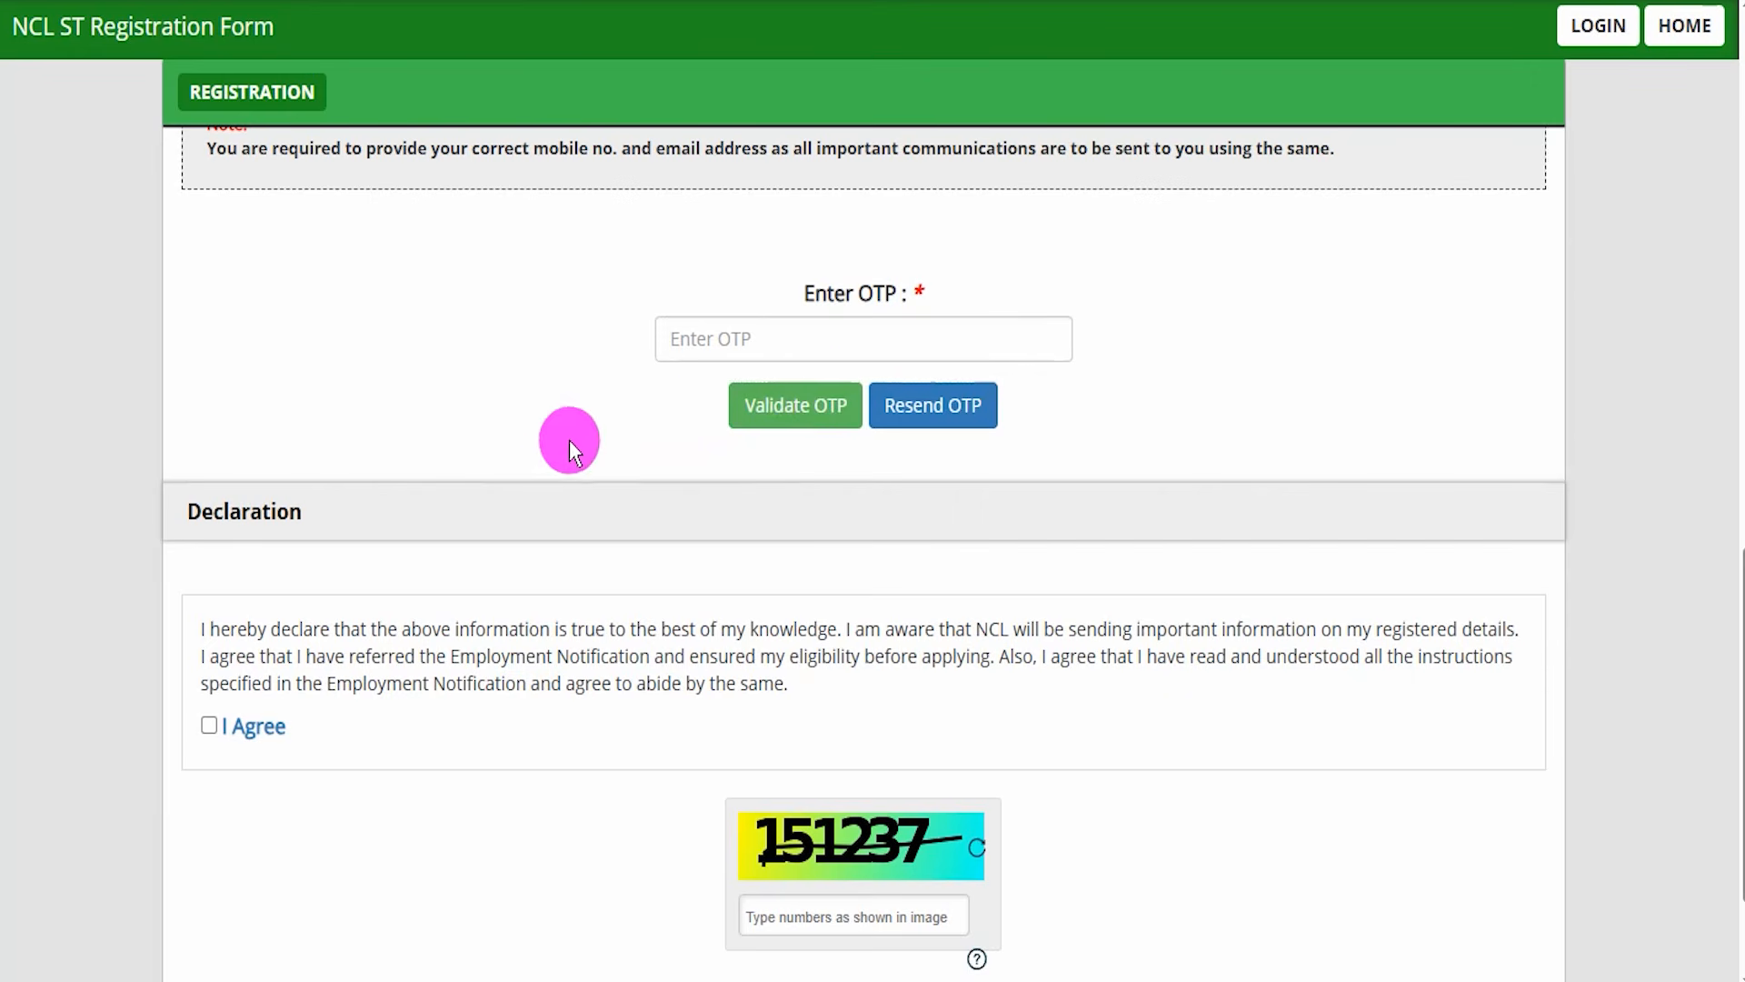
Step: Agree to the declaration, mark the captcha image and its entry field, and point an arrow at Reverify
{"action": "scroll", "coordinate": [570, 440], "scroll_direction": "down", "scroll_amount": 2}
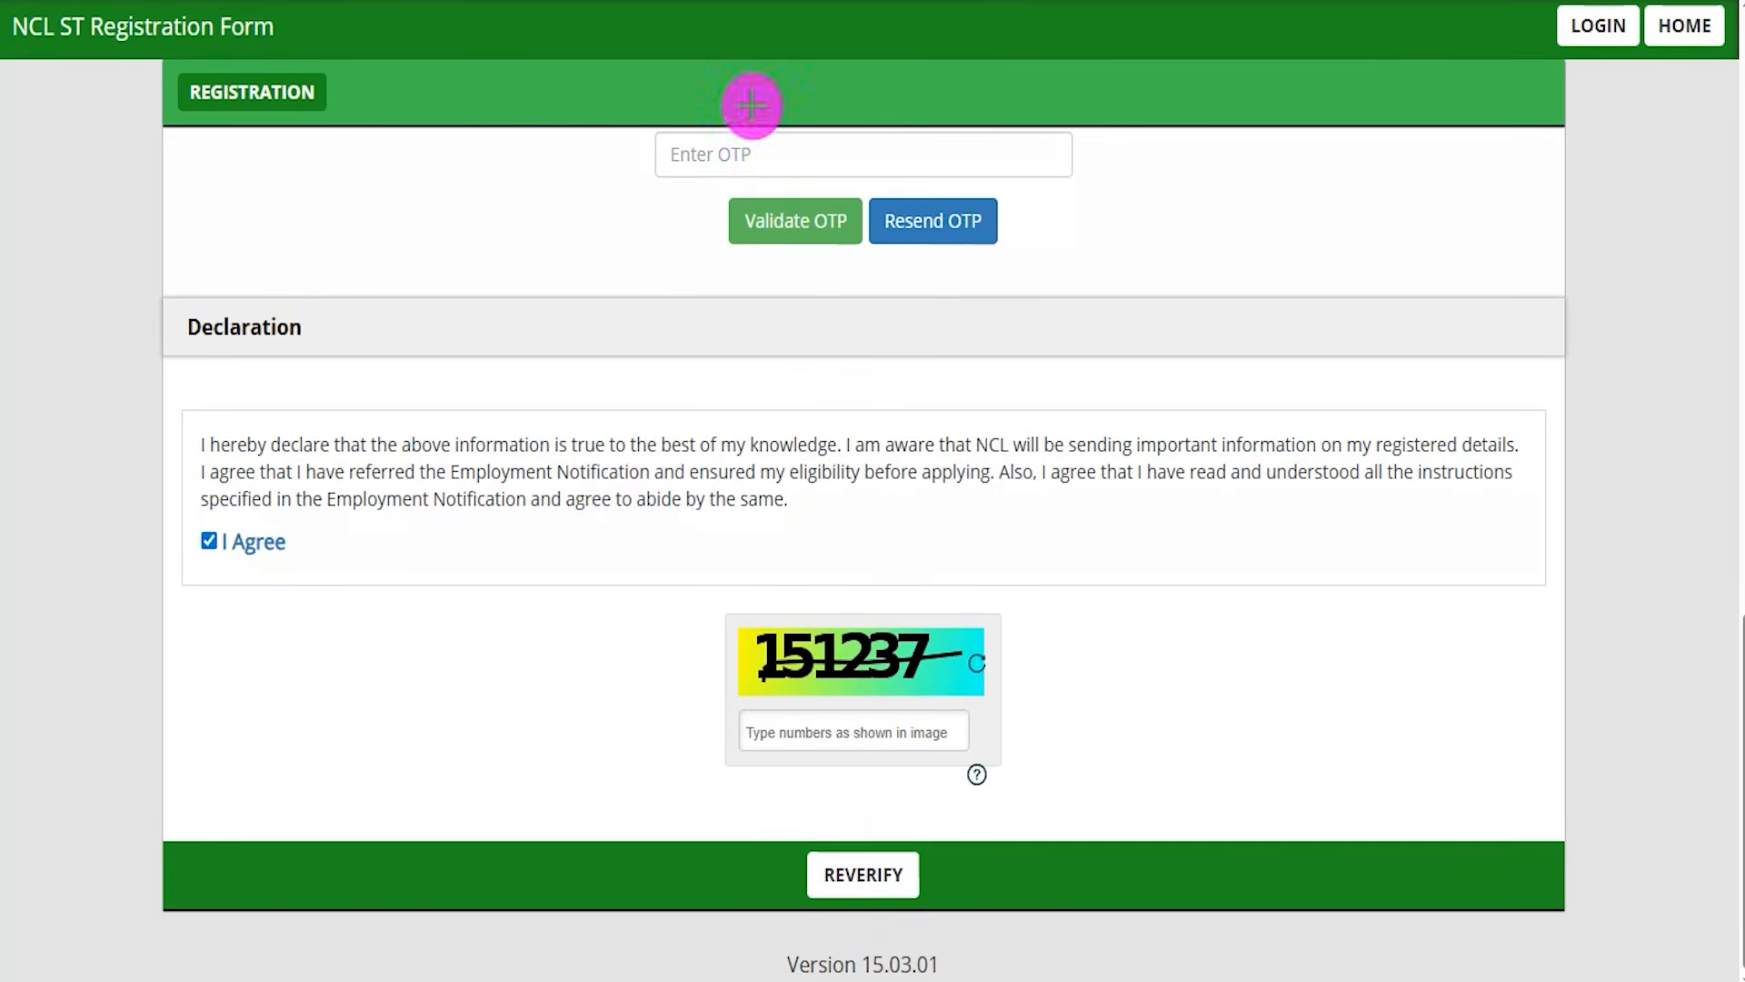
{"action": "left_click_drag", "start_coordinate": [942, 657], "coordinate": [1025, 529]}
{"action": "left_click_drag", "start_coordinate": [807, 730], "coordinate": [877, 732]}
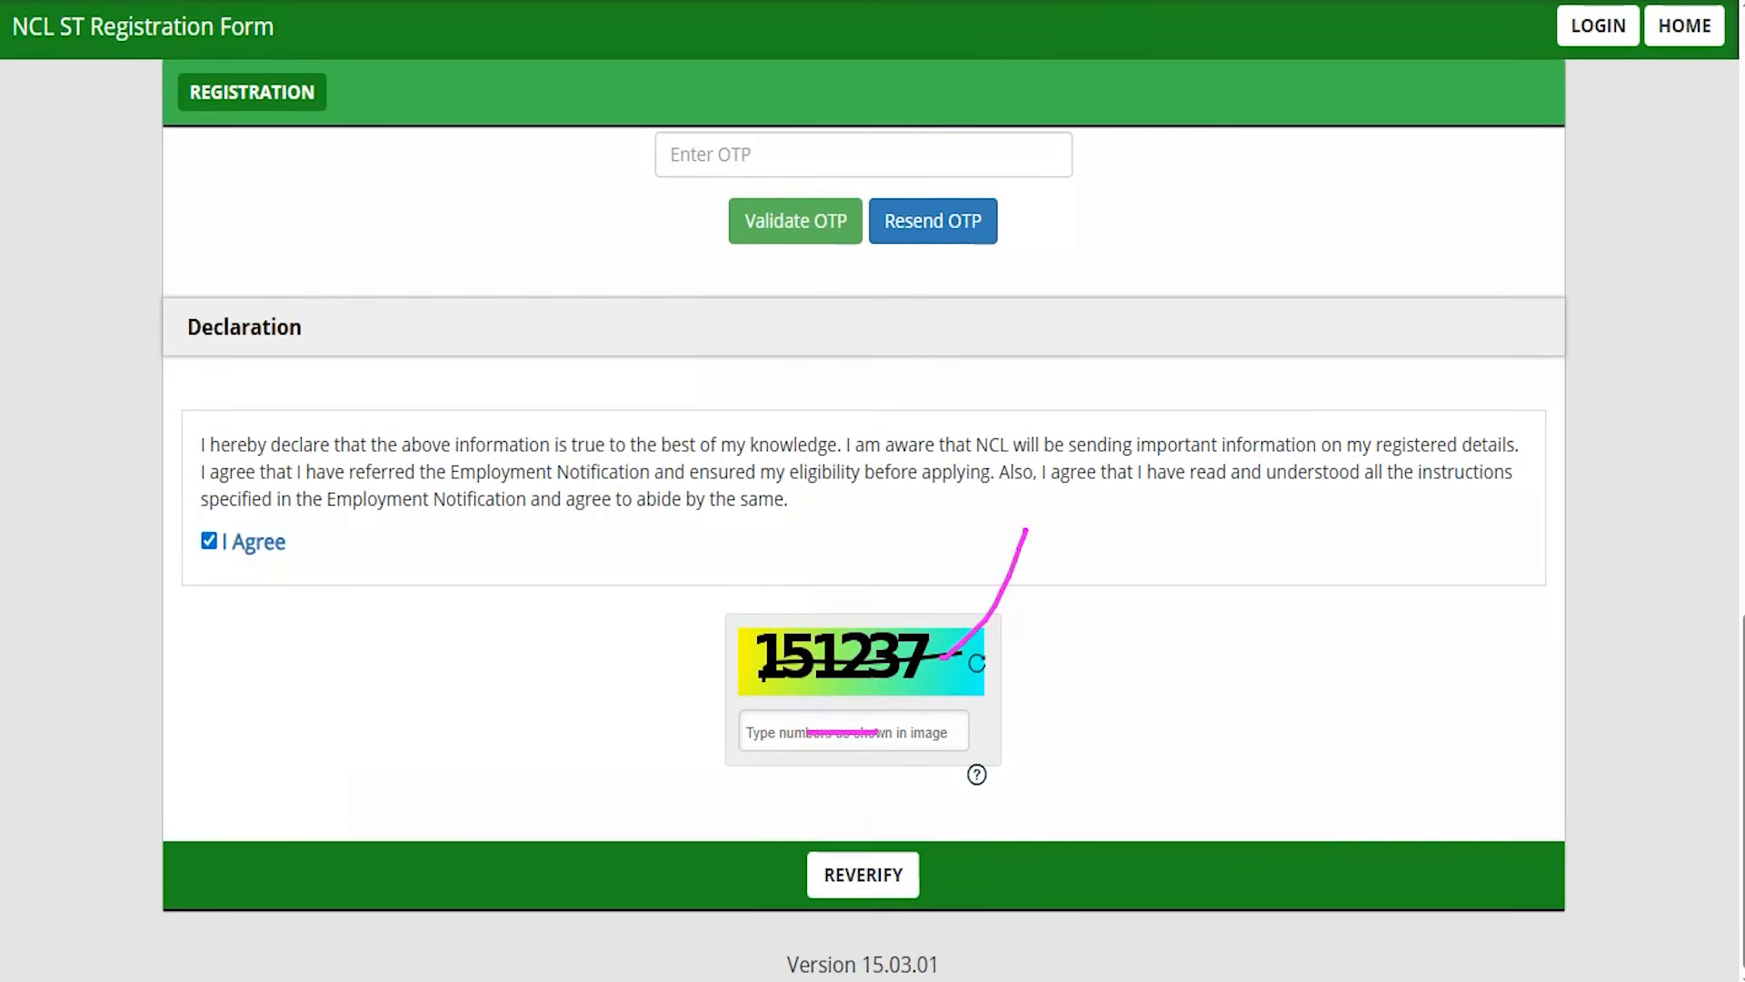
{"action": "mouse_move", "coordinate": [1285, 612]}
{"action": "left_mouse_down"}
{"action": "mouse_move", "coordinate": [1083, 776]}
{"action": "mouse_move", "coordinate": [935, 846]}
{"action": "left_mouse_up"}
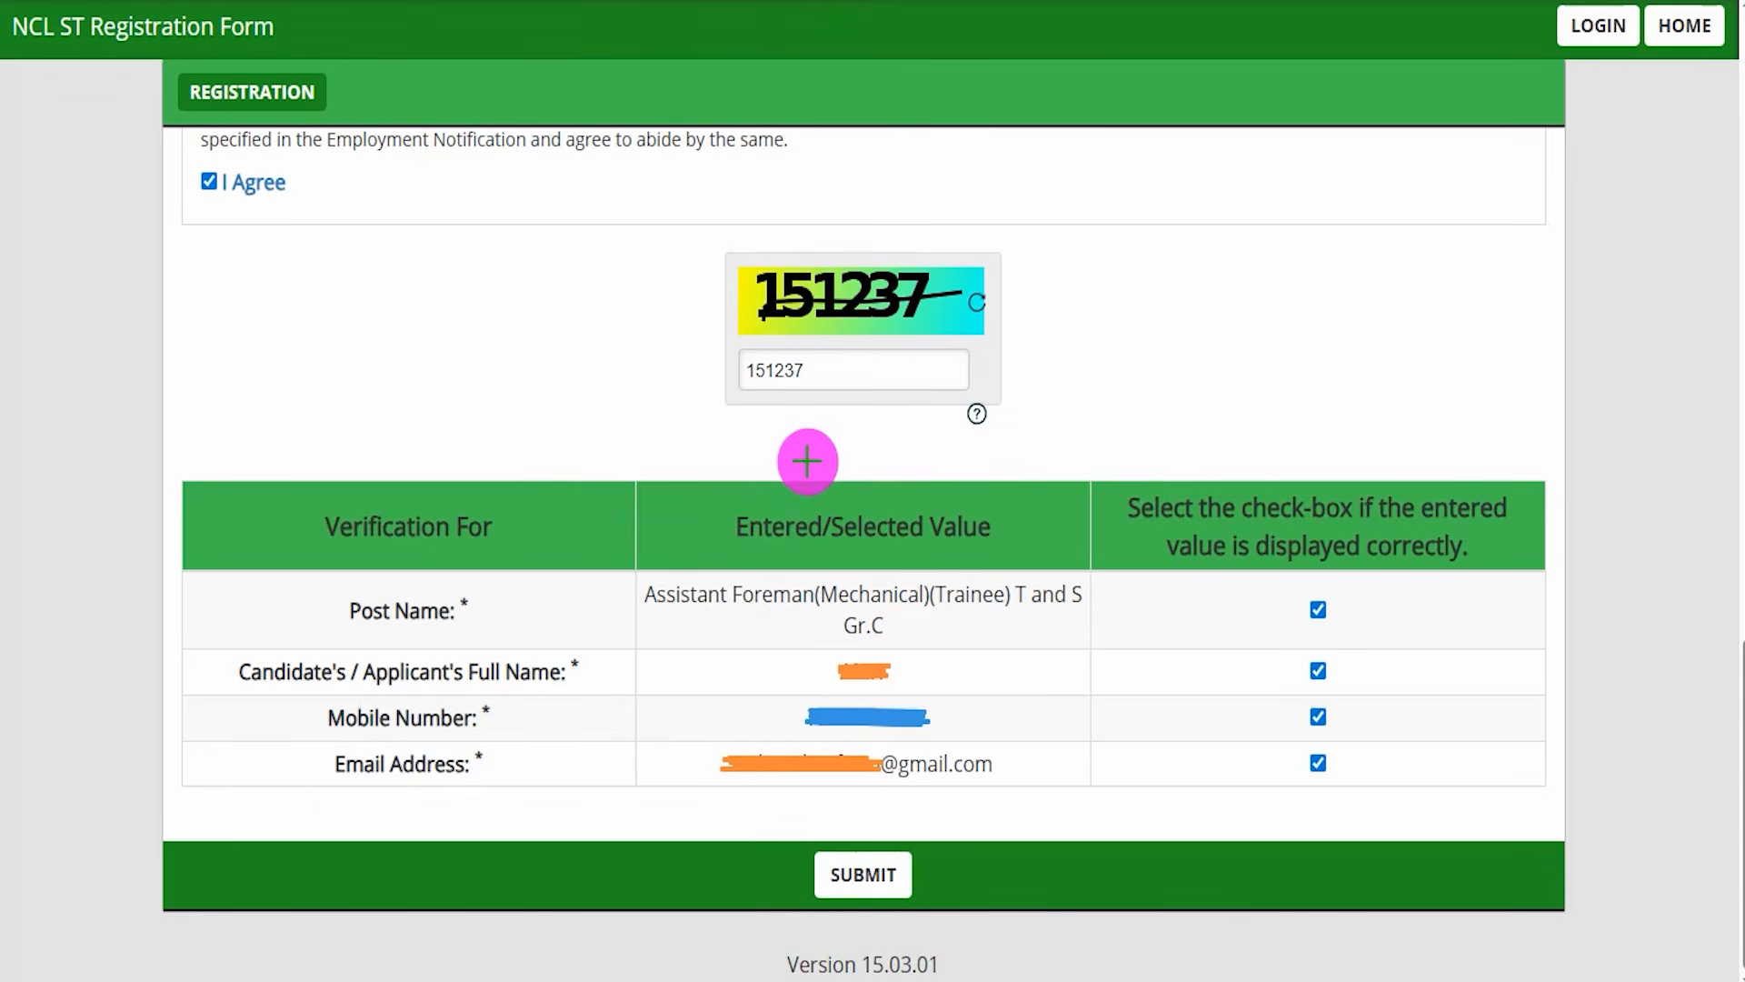
Step: Mark the entered values and confirmation checkboxes in the verification table, circle Submit, and submit the registration
{"action": "mouse_move", "coordinate": [1053, 561]}
{"action": "left_mouse_down"}
{"action": "mouse_move", "coordinate": [1016, 624]}
{"action": "mouse_move", "coordinate": [1010, 724]}
{"action": "mouse_move", "coordinate": [1066, 707]}
{"action": "left_mouse_up"}
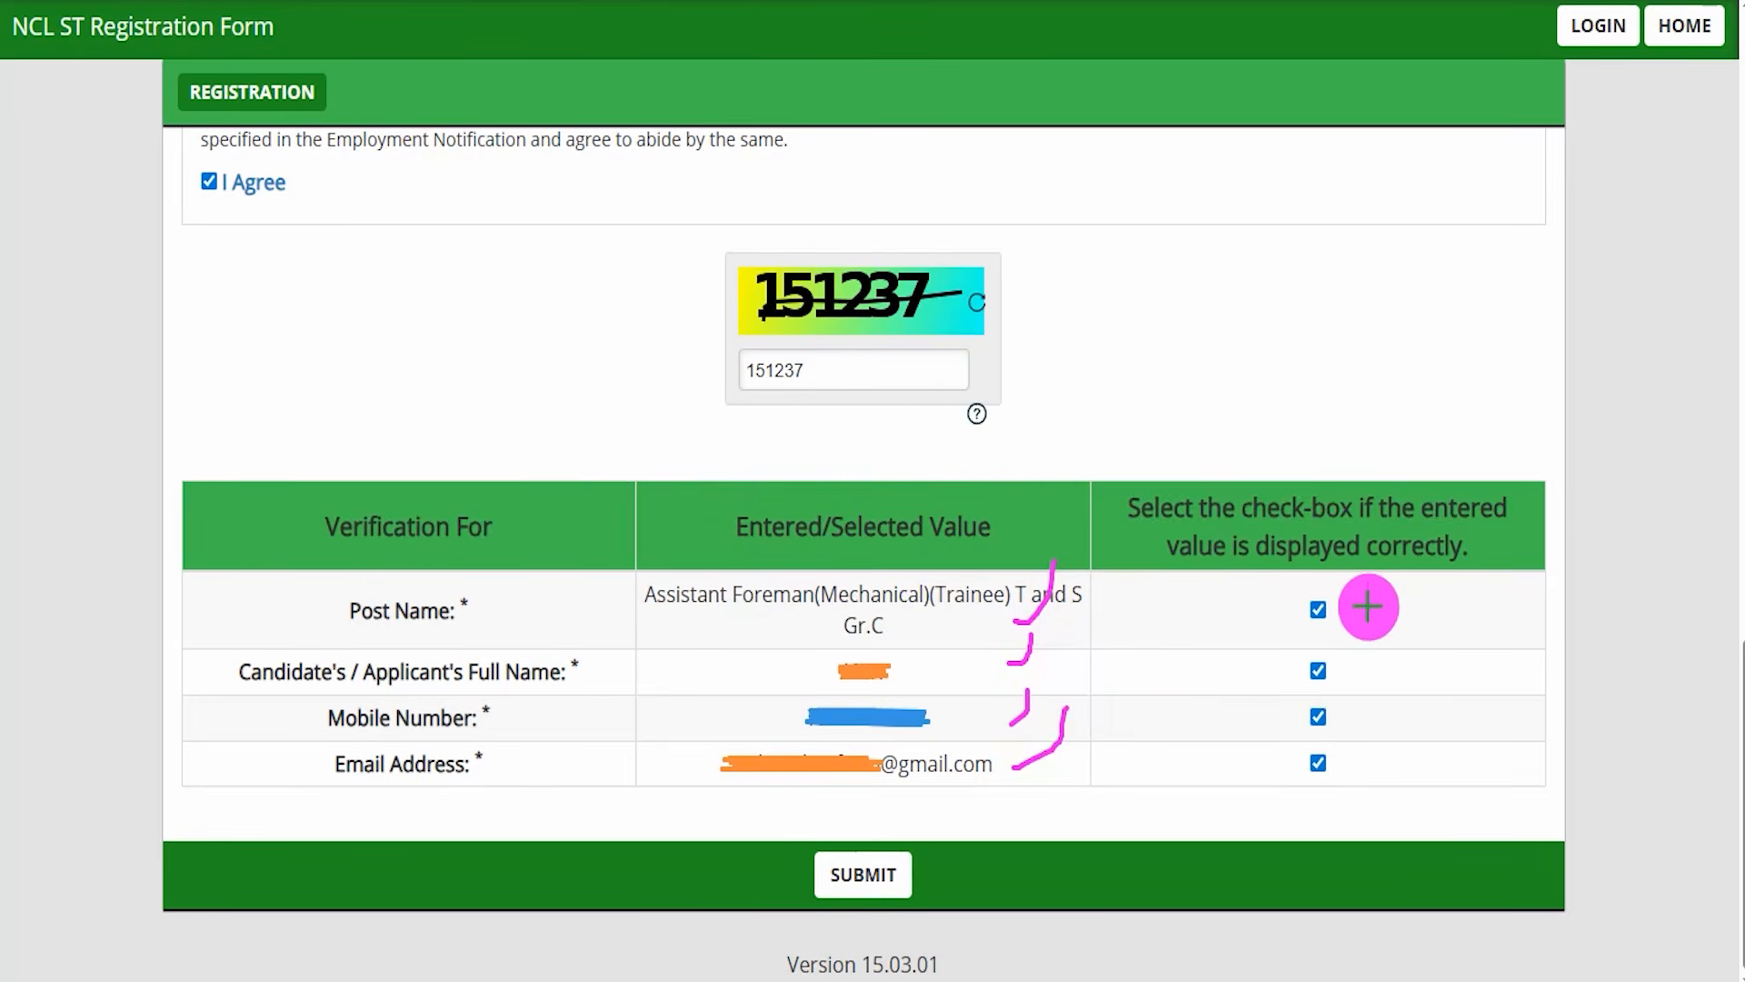
{"action": "left_click_drag", "start_coordinate": [1282, 596], "coordinate": [1284, 582]}
{"action": "mouse_move", "coordinate": [1273, 682]}
{"action": "left_mouse_down"}
{"action": "mouse_move", "coordinate": [1336, 705]}
{"action": "mouse_move", "coordinate": [1298, 740]}
{"action": "mouse_move", "coordinate": [1313, 749]}
{"action": "mouse_move", "coordinate": [1386, 695]}
{"action": "left_mouse_up"}
{"action": "mouse_move", "coordinate": [725, 868]}
{"action": "left_mouse_down"}
{"action": "mouse_move", "coordinate": [912, 849]}
{"action": "mouse_move", "coordinate": [958, 919]}
{"action": "left_mouse_up"}
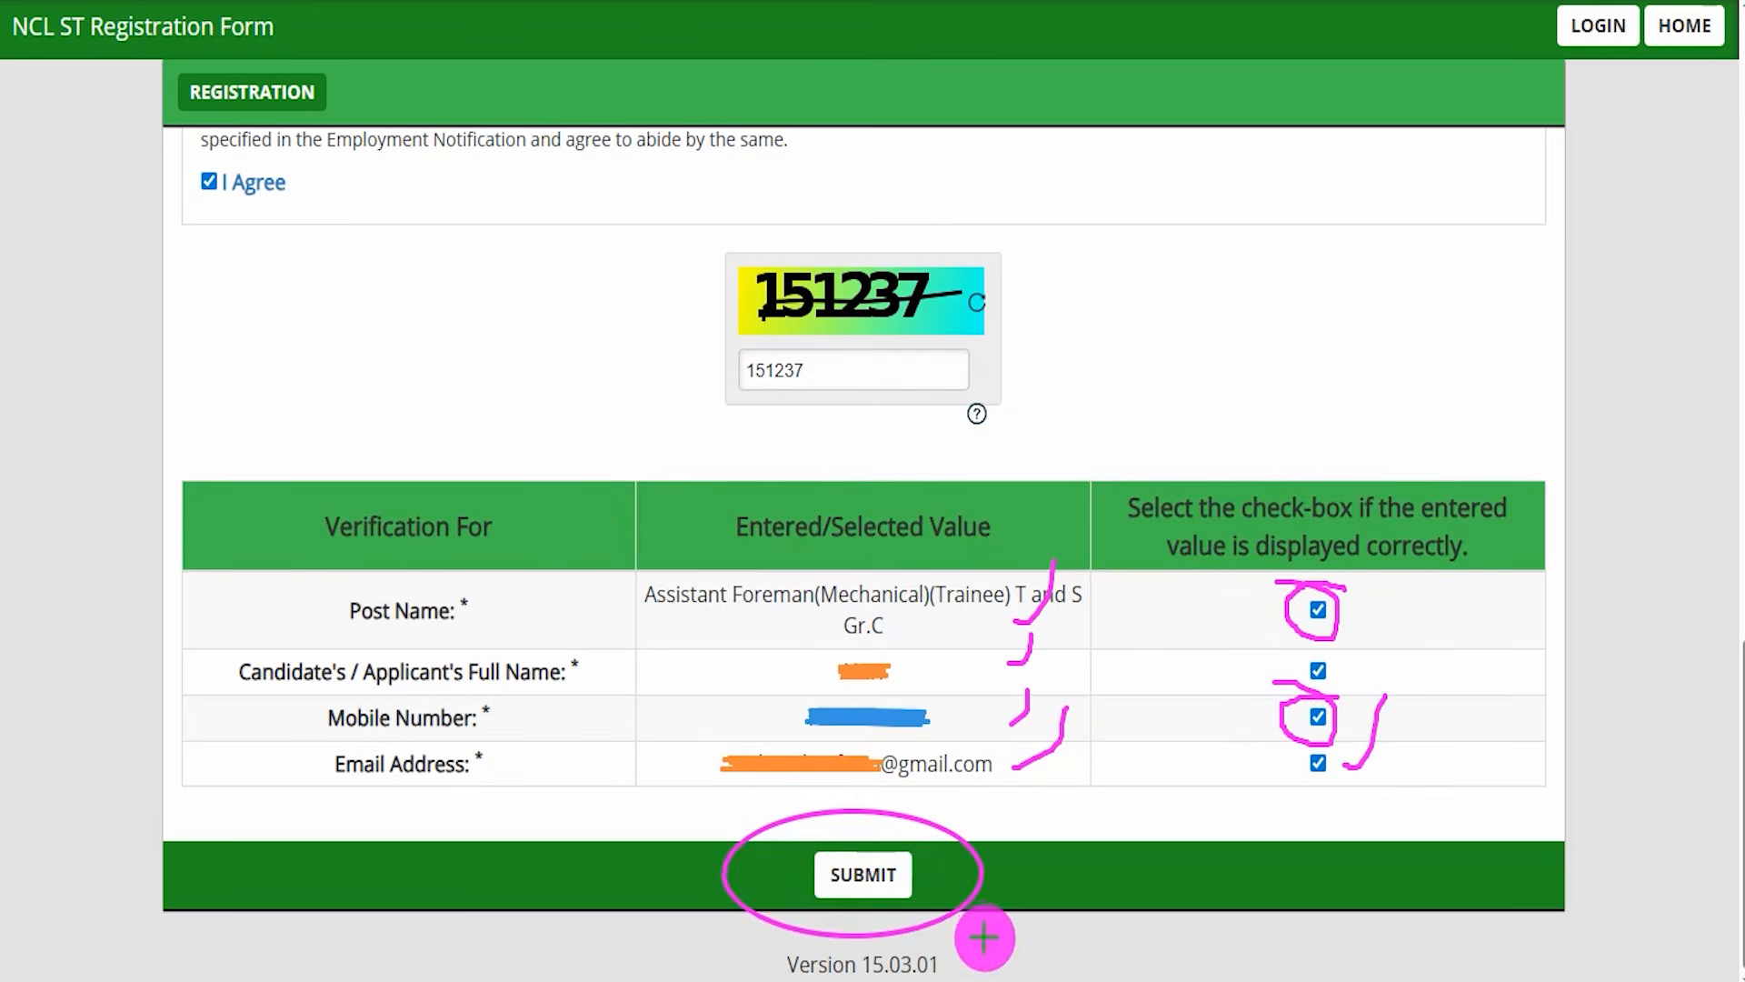
{"action": "left_click", "coordinate": [909, 878]}
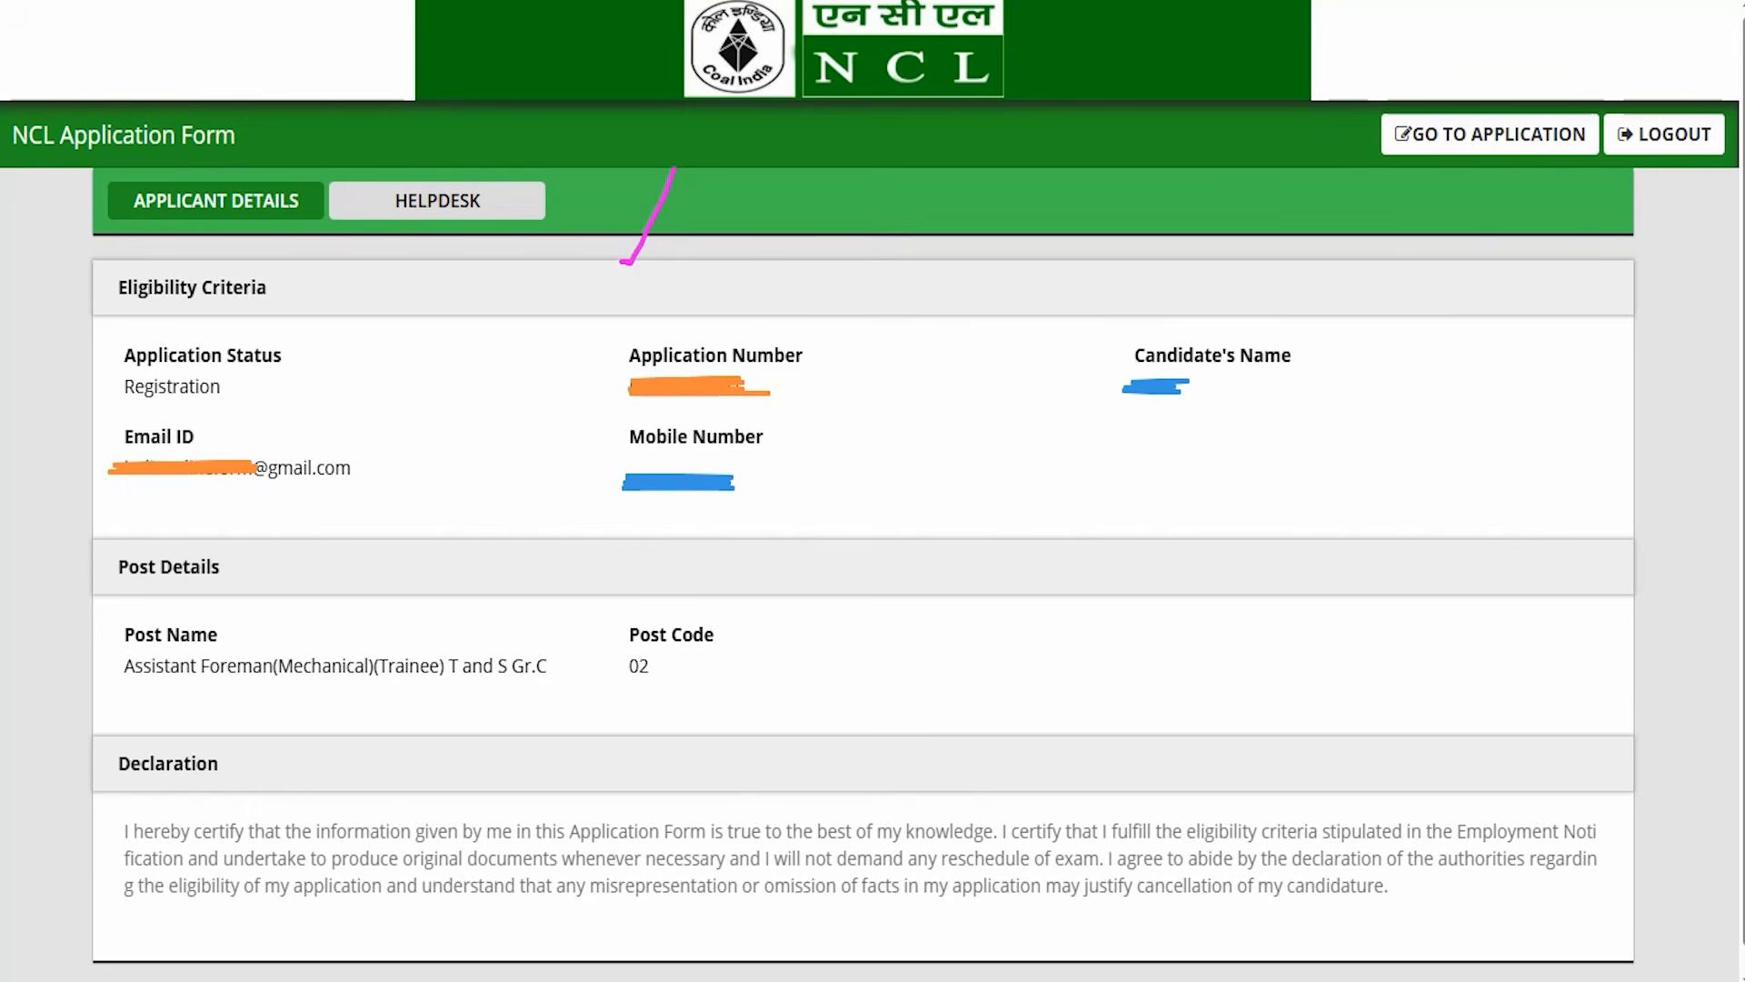
Step: Point out Go to Application, and in the eligibility details set gender to Male, nationality to A citizen of India and category to SC
{"action": "left_click_drag", "start_coordinate": [1561, 488], "coordinate": [1508, 175]}
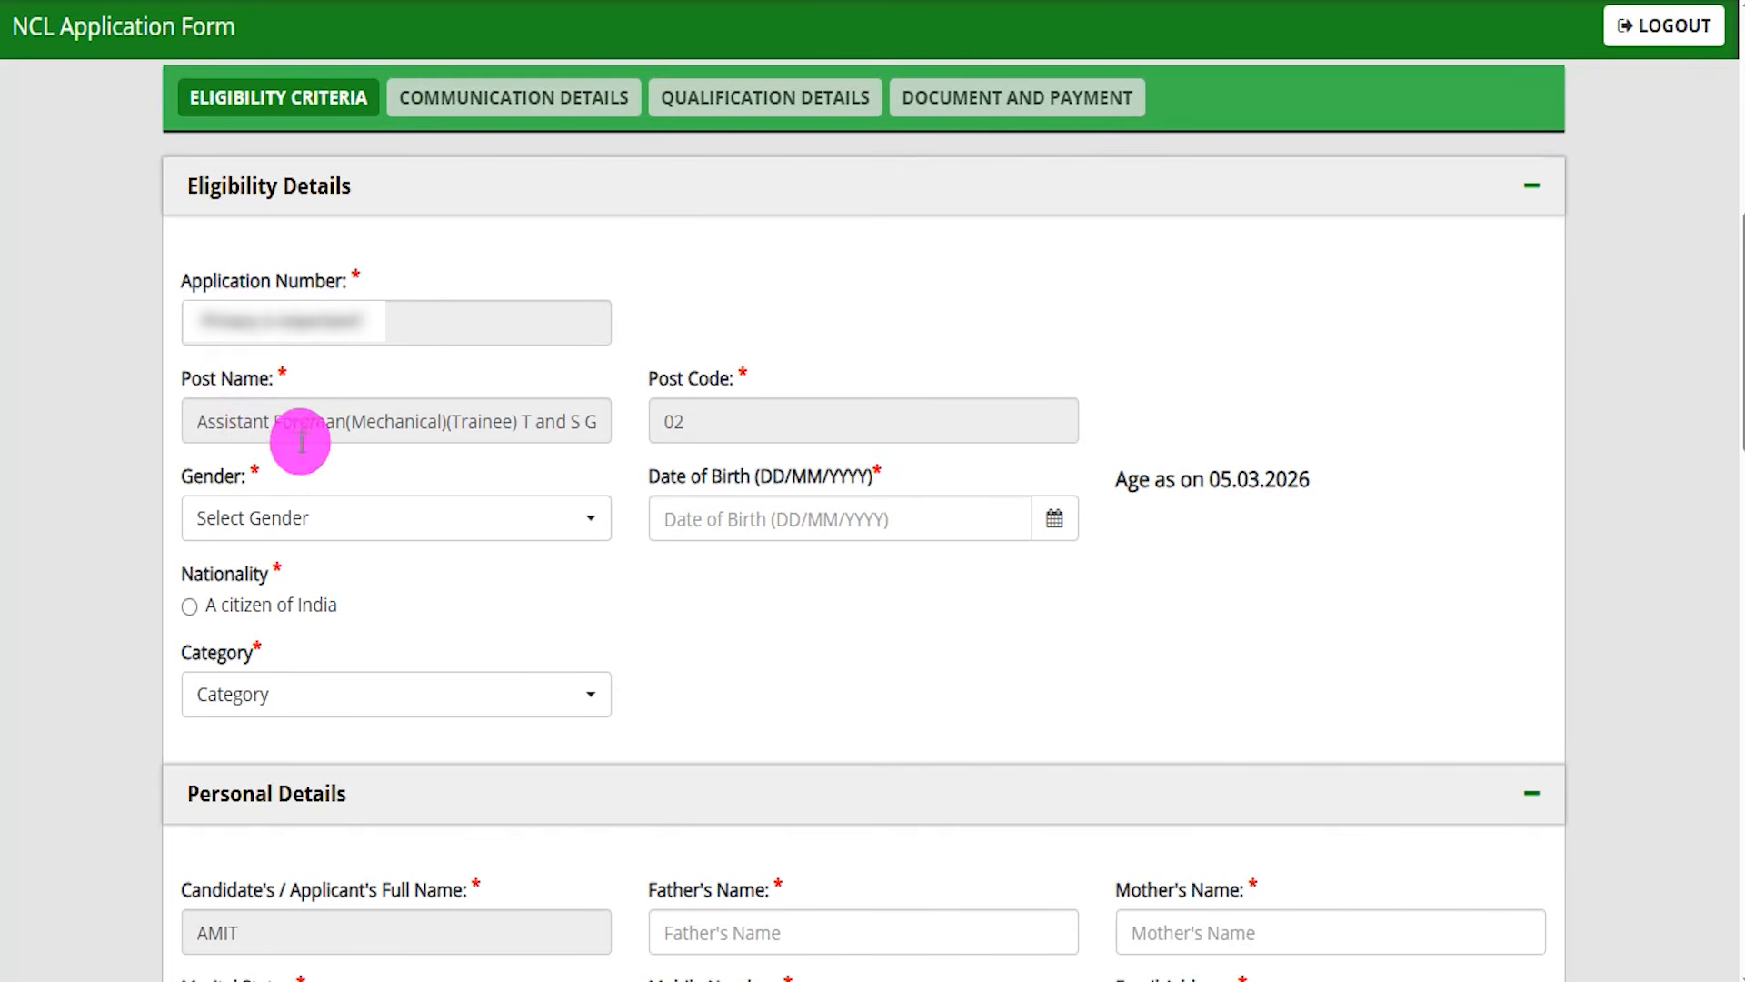
{"action": "left_click", "coordinate": [343, 514]}
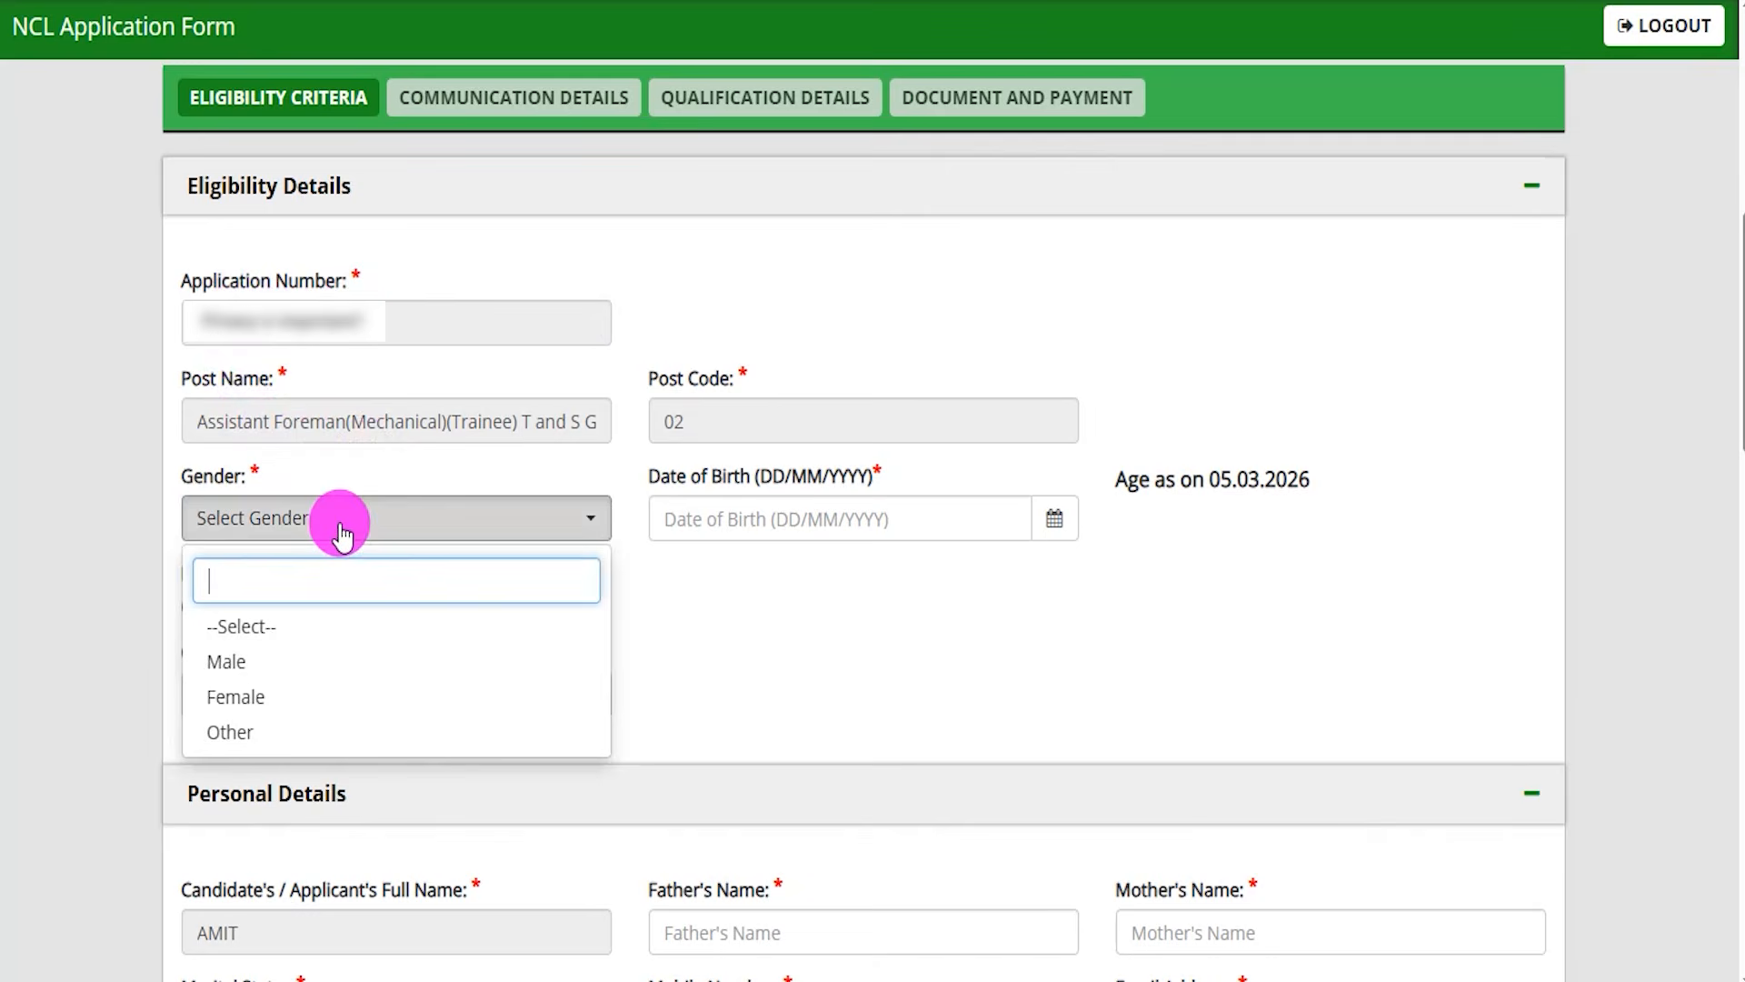
{"action": "left_click", "coordinate": [243, 662]}
{"action": "left_click", "coordinate": [1045, 523]}
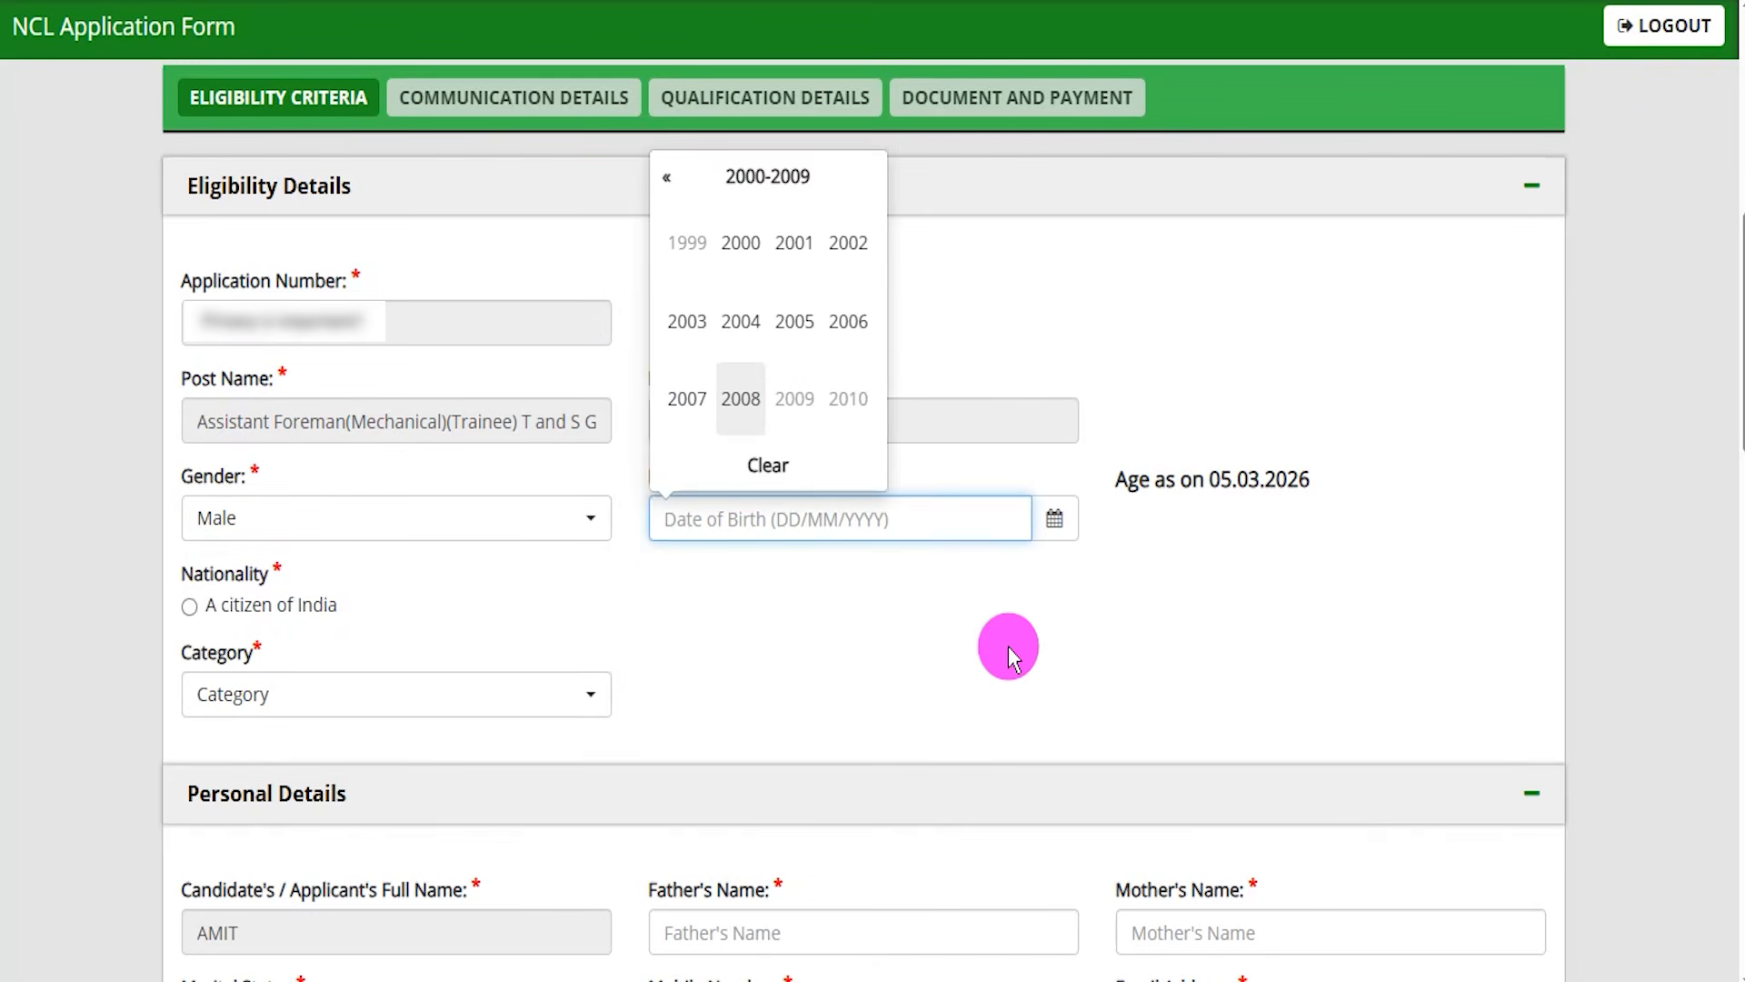
{"action": "left_click", "coordinate": [1005, 653]}
{"action": "left_click", "coordinate": [191, 606]}
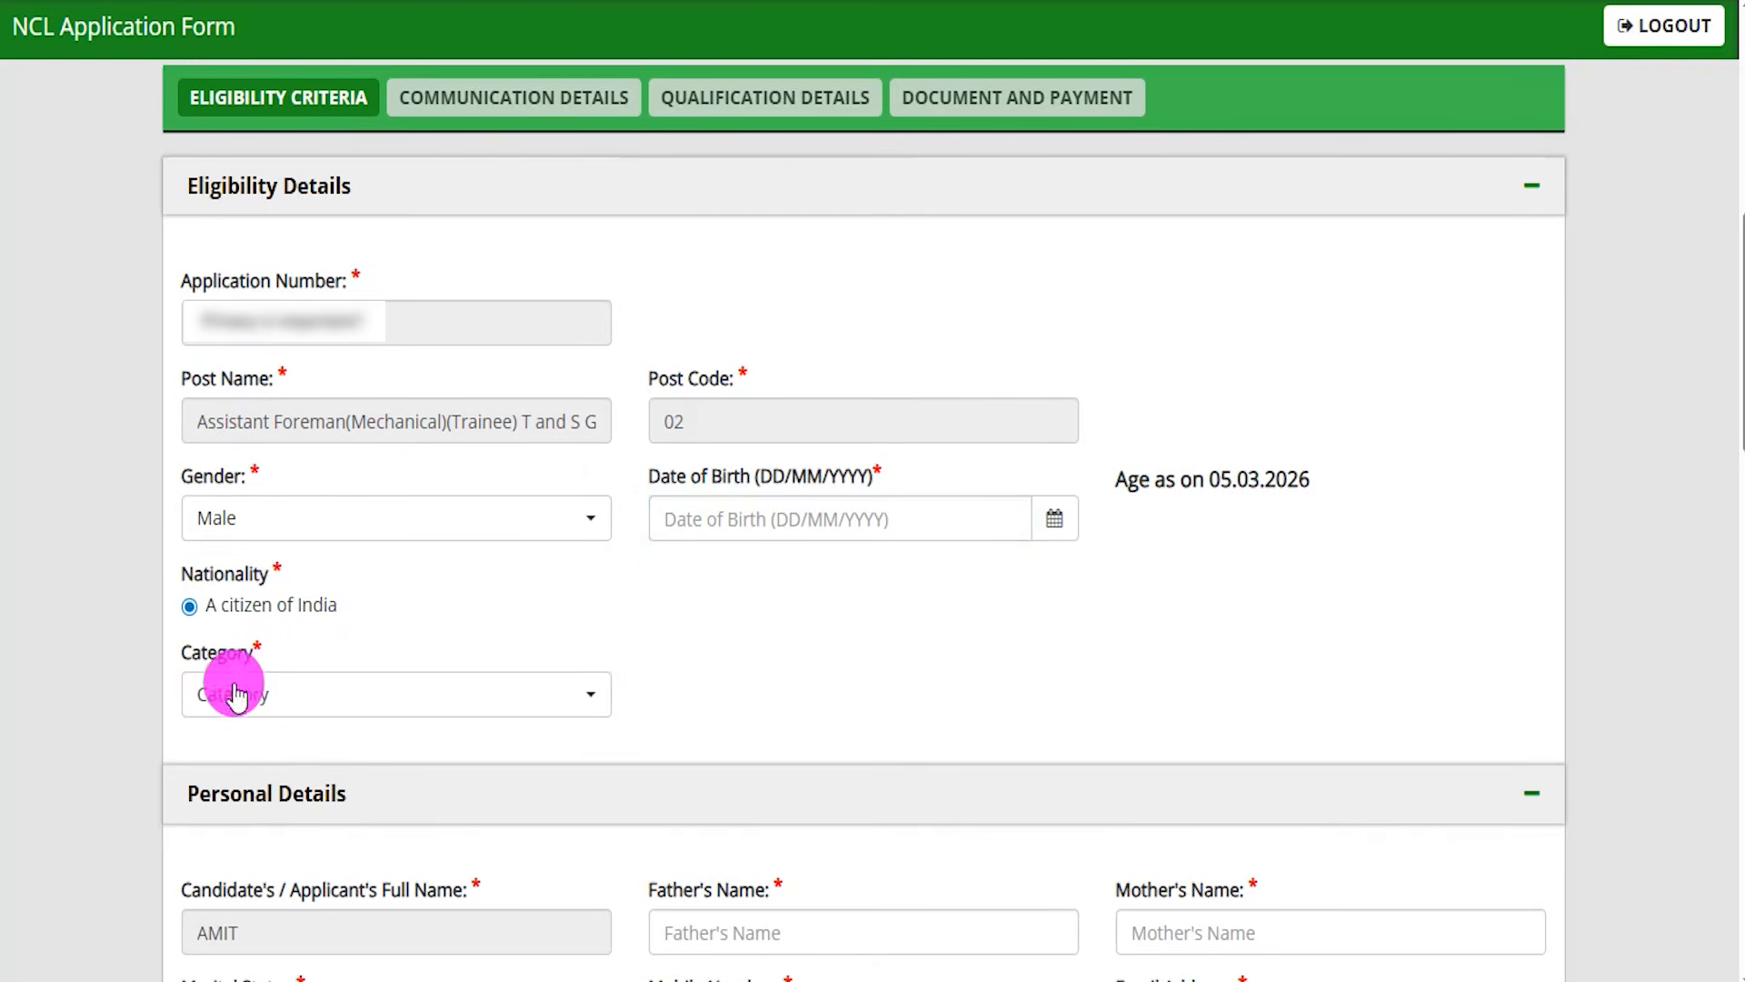
{"action": "left_click", "coordinate": [282, 700]}
{"action": "left_click", "coordinate": [216, 607]}
Step: Go over the marital status field and set preferred test cities 1 and 2 to Muzaffarpur(Bihar) and Dhanbad
{"action": "scroll", "coordinate": [604, 488], "scroll_direction": "down", "scroll_amount": 5}
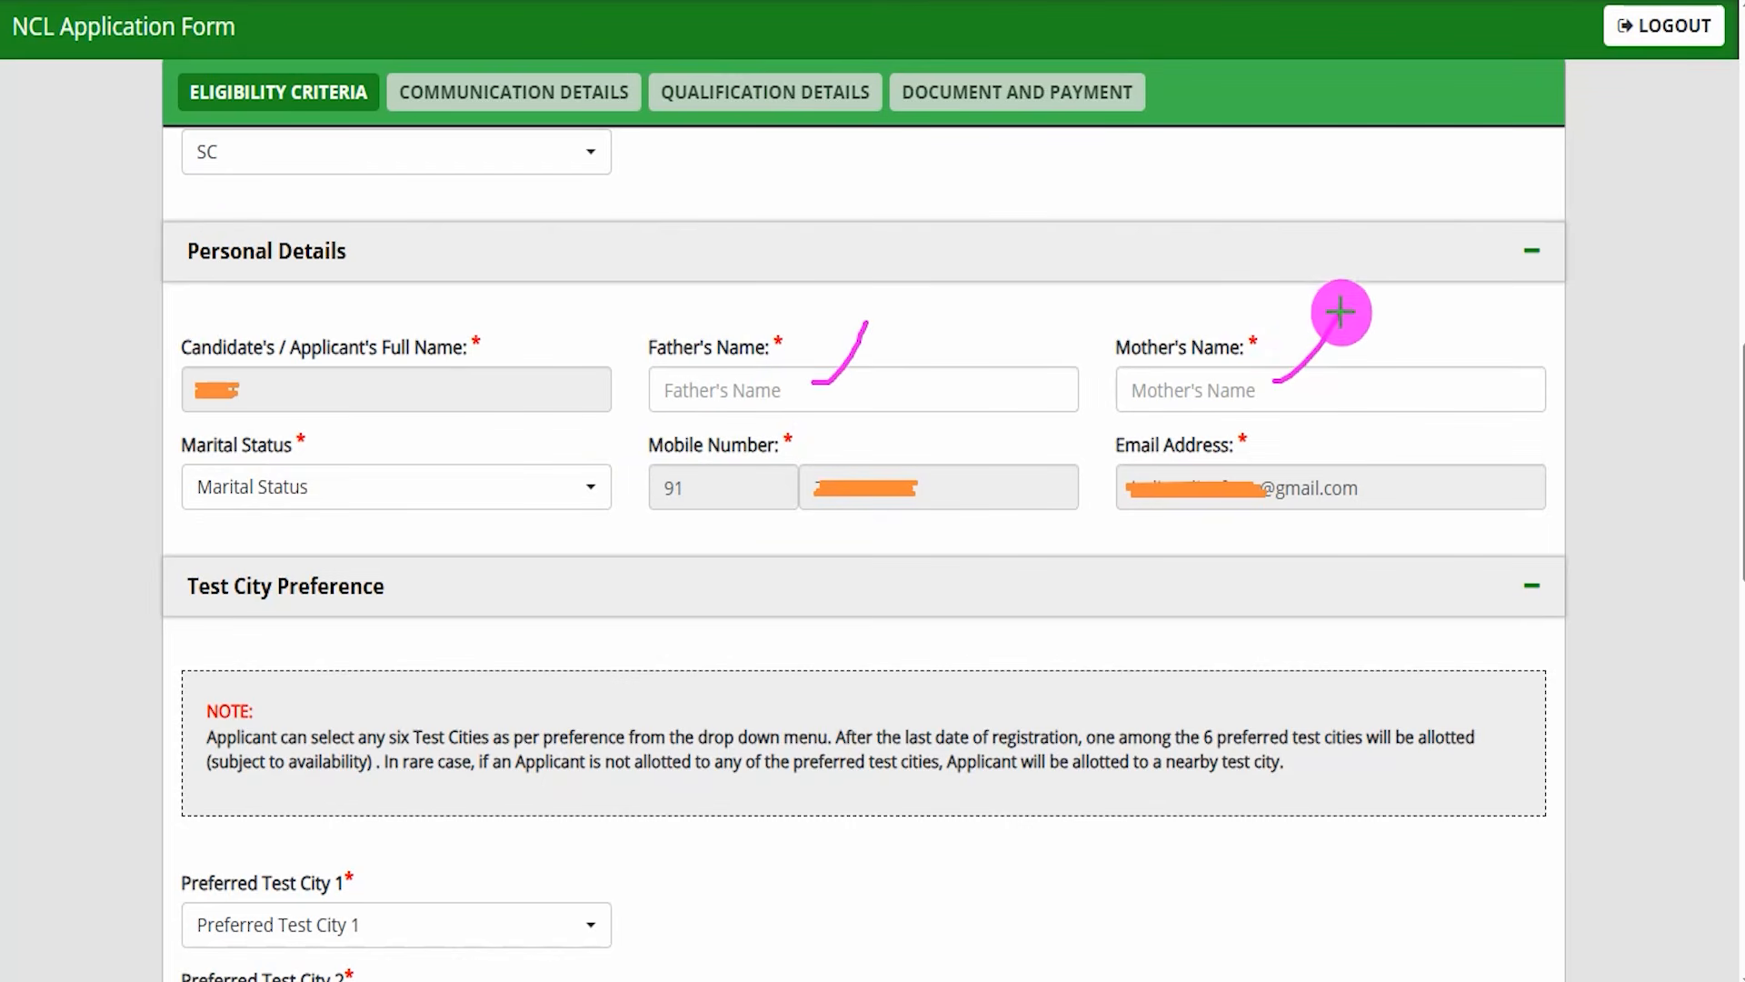
{"action": "left_click", "coordinate": [334, 489]}
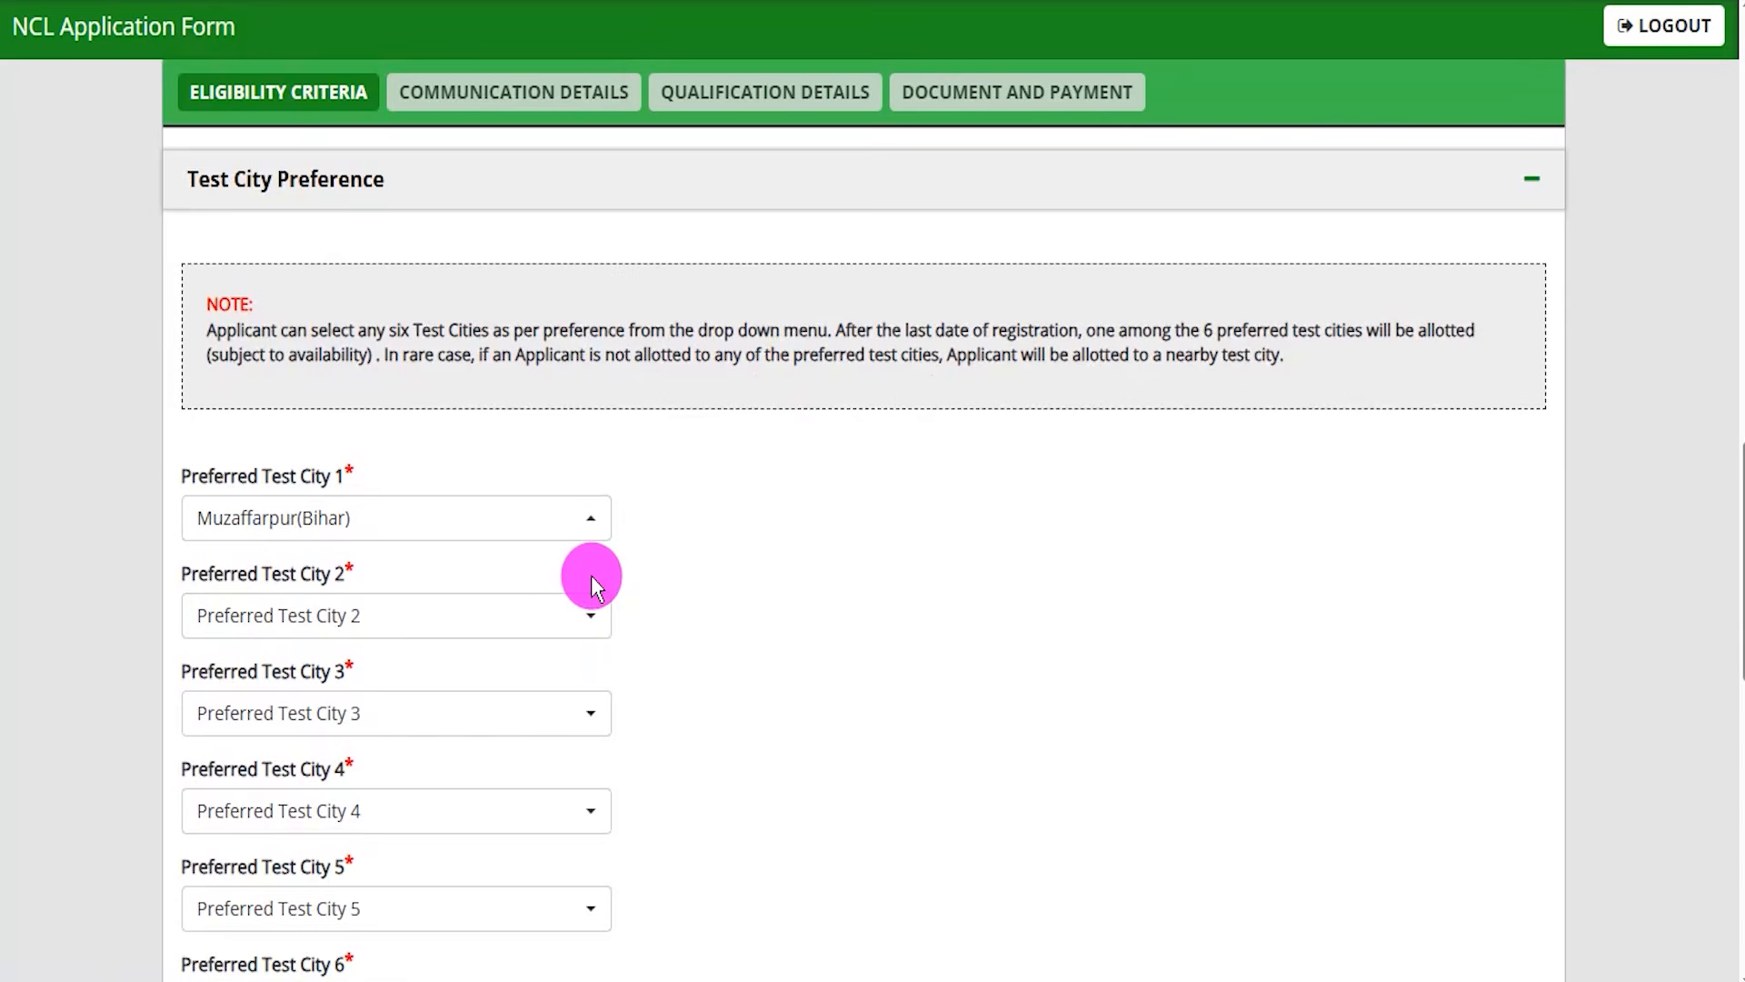
{"action": "scroll", "coordinate": [598, 576], "scroll_direction": "down", "scroll_amount": 2}
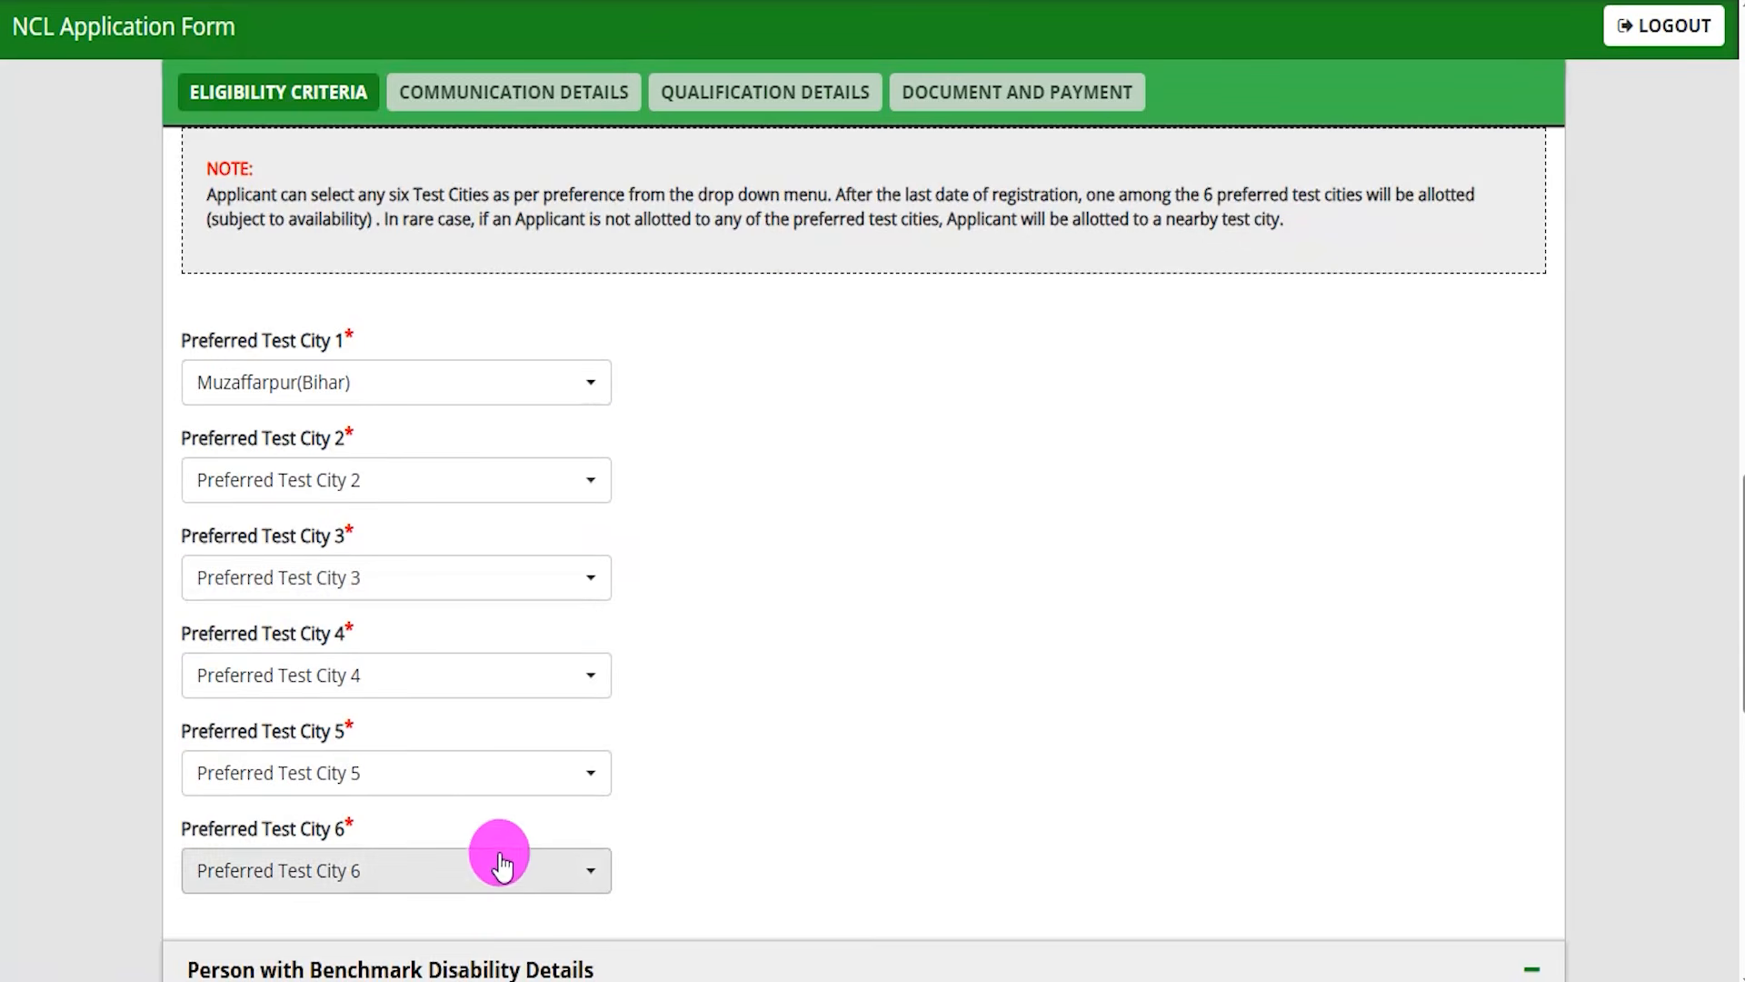
{"action": "left_click", "coordinate": [374, 398]}
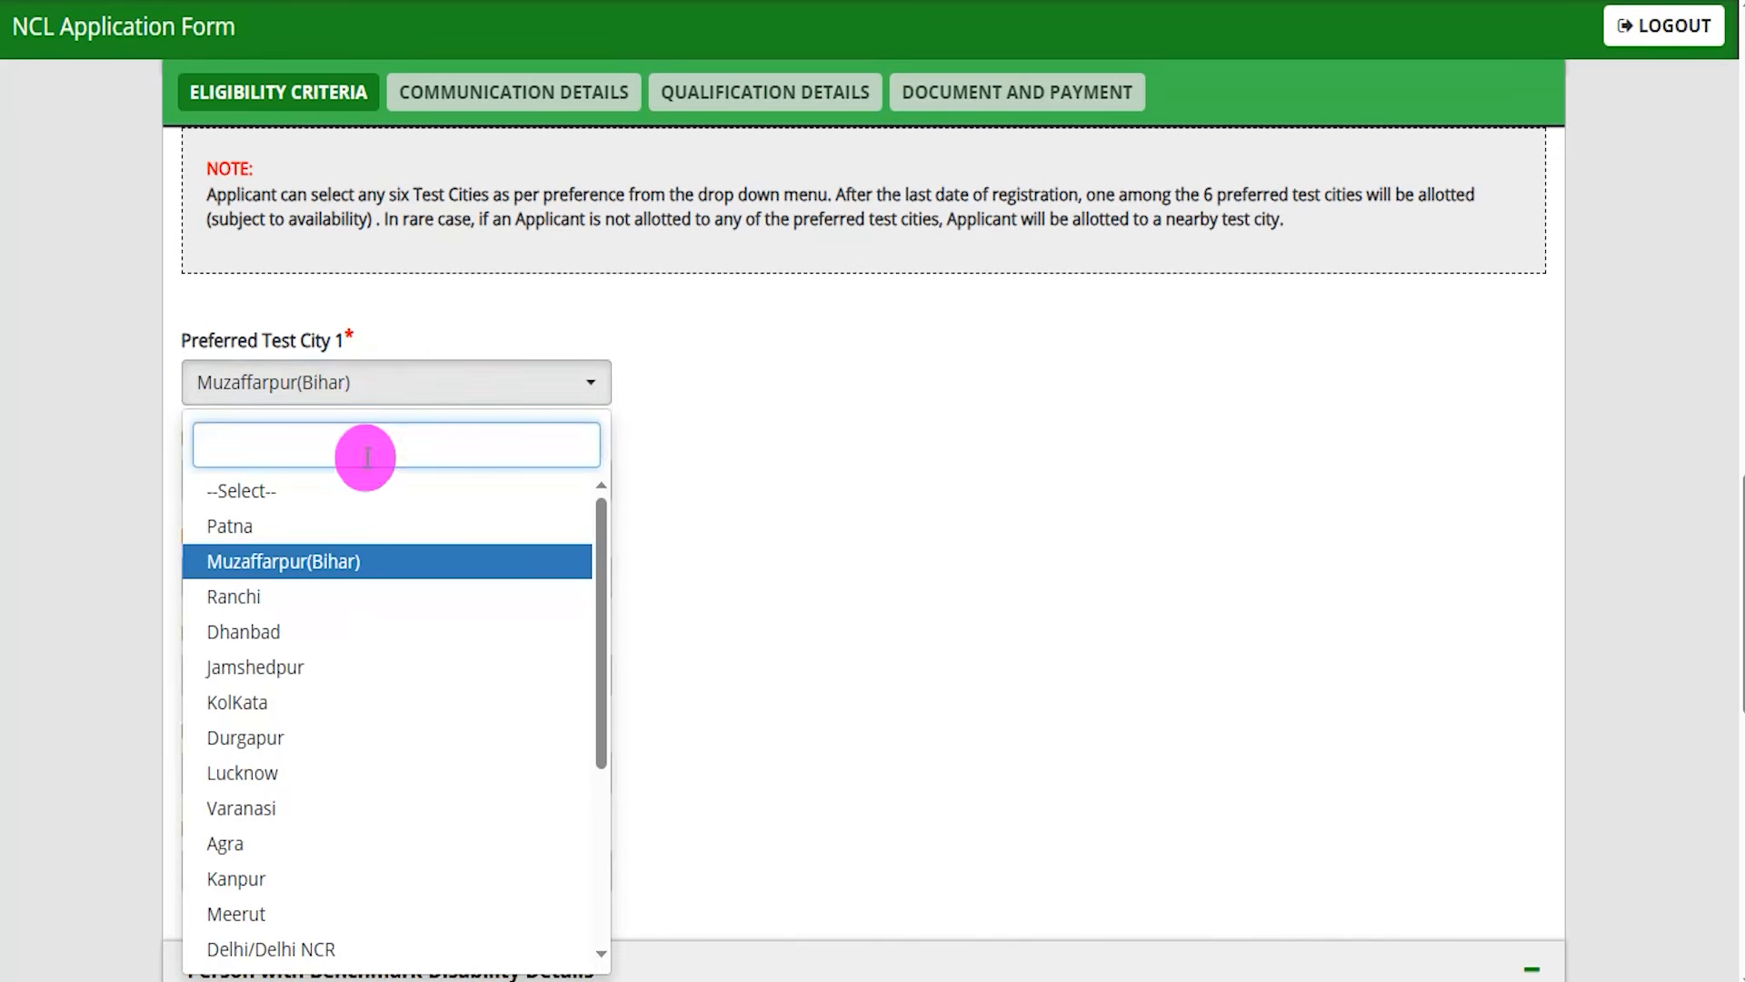
{"action": "left_click", "coordinate": [448, 563]}
{"action": "left_click", "coordinate": [363, 482]}
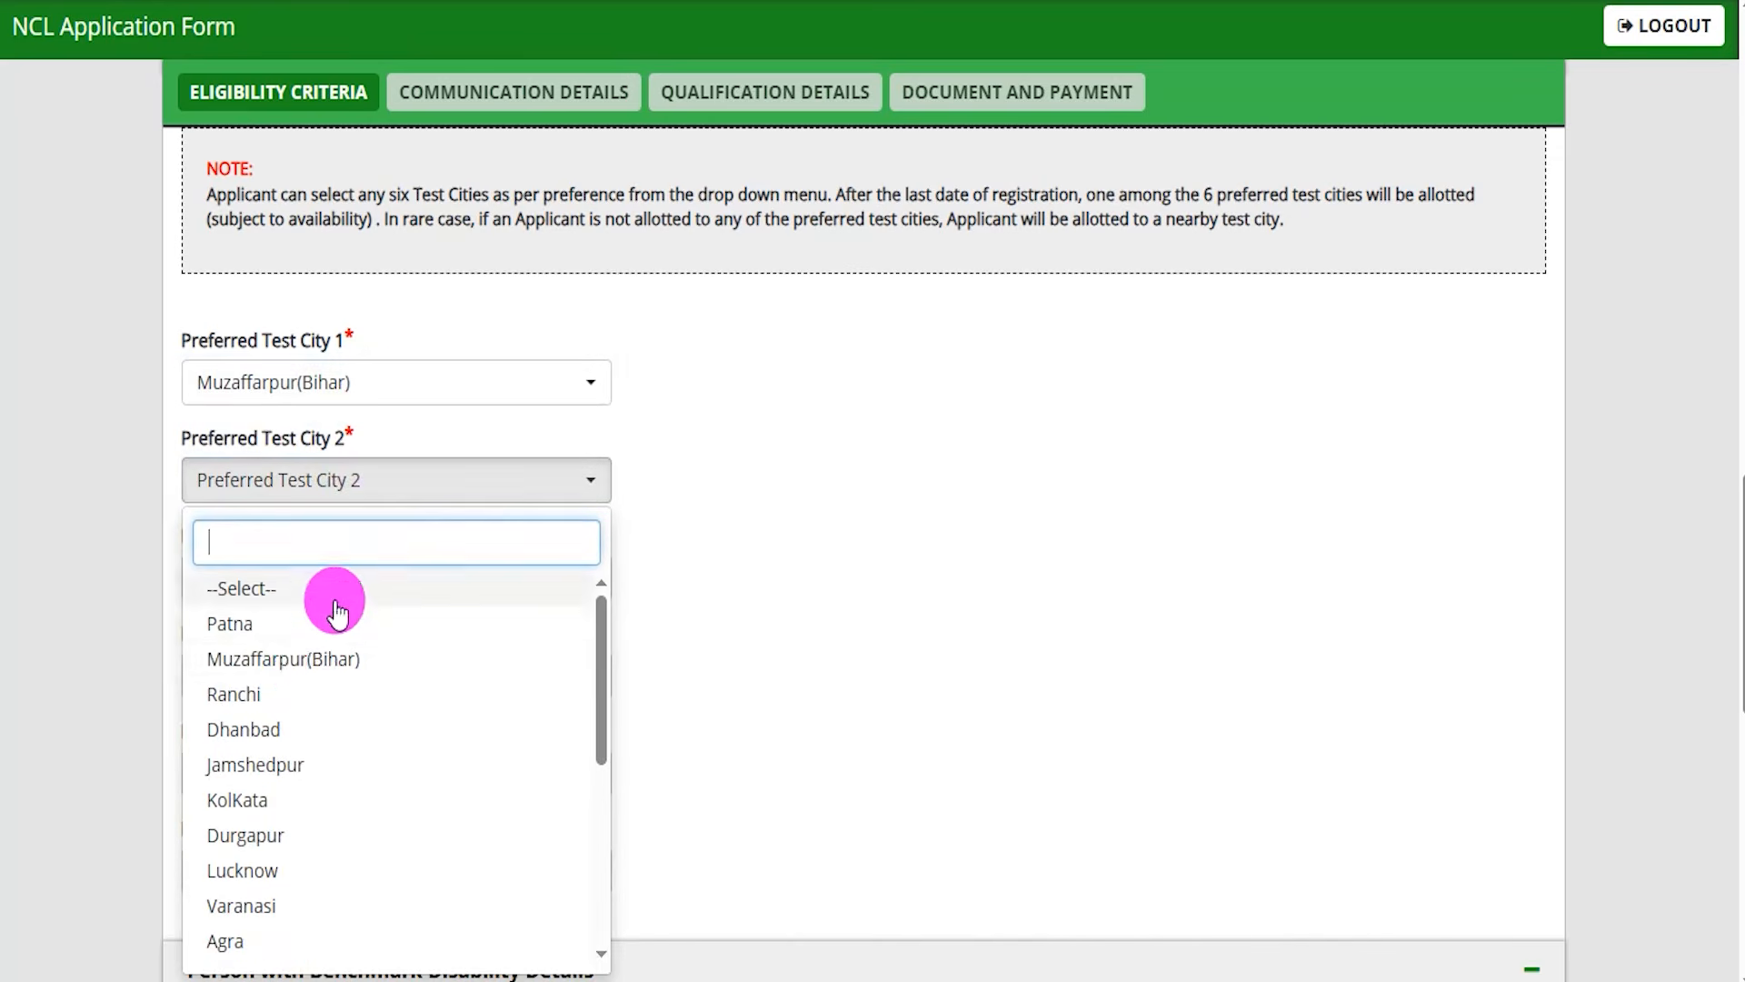
{"action": "left_click", "coordinate": [300, 727]}
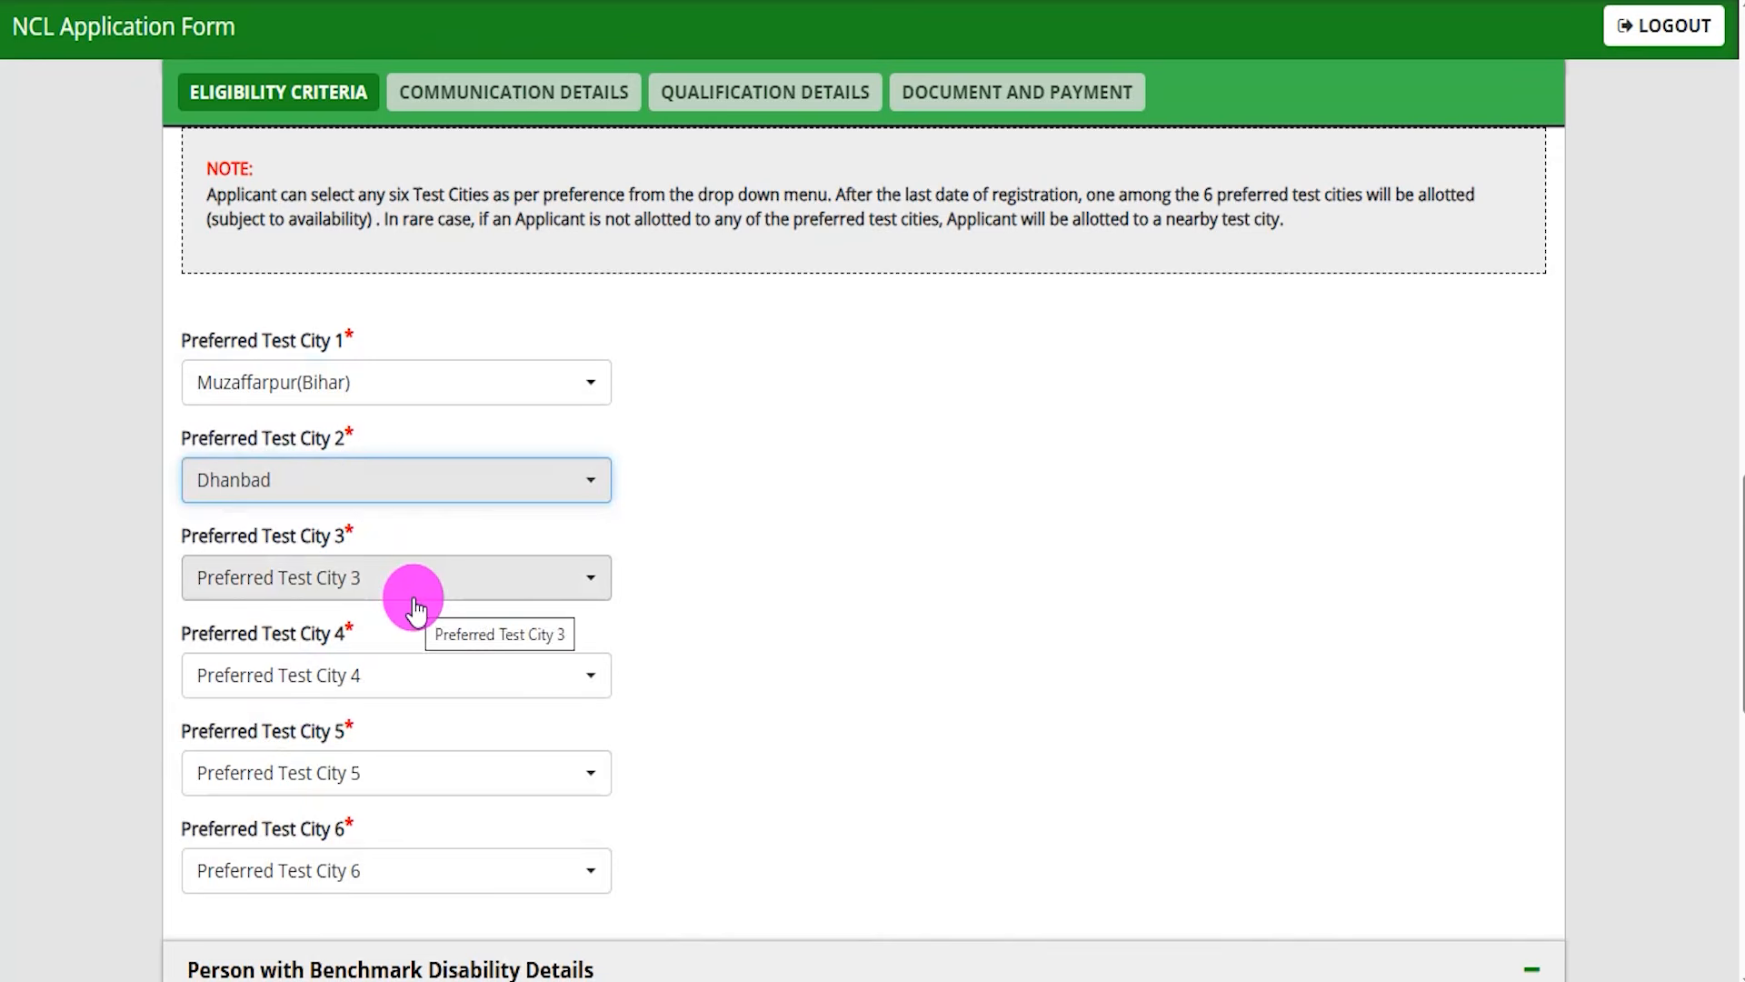
Step: Preview the disability type, percentage and scribe fields under Yes, and answer No to the minimum 40% disability question
{"action": "scroll", "coordinate": [653, 700], "scroll_direction": "down", "scroll_amount": 5}
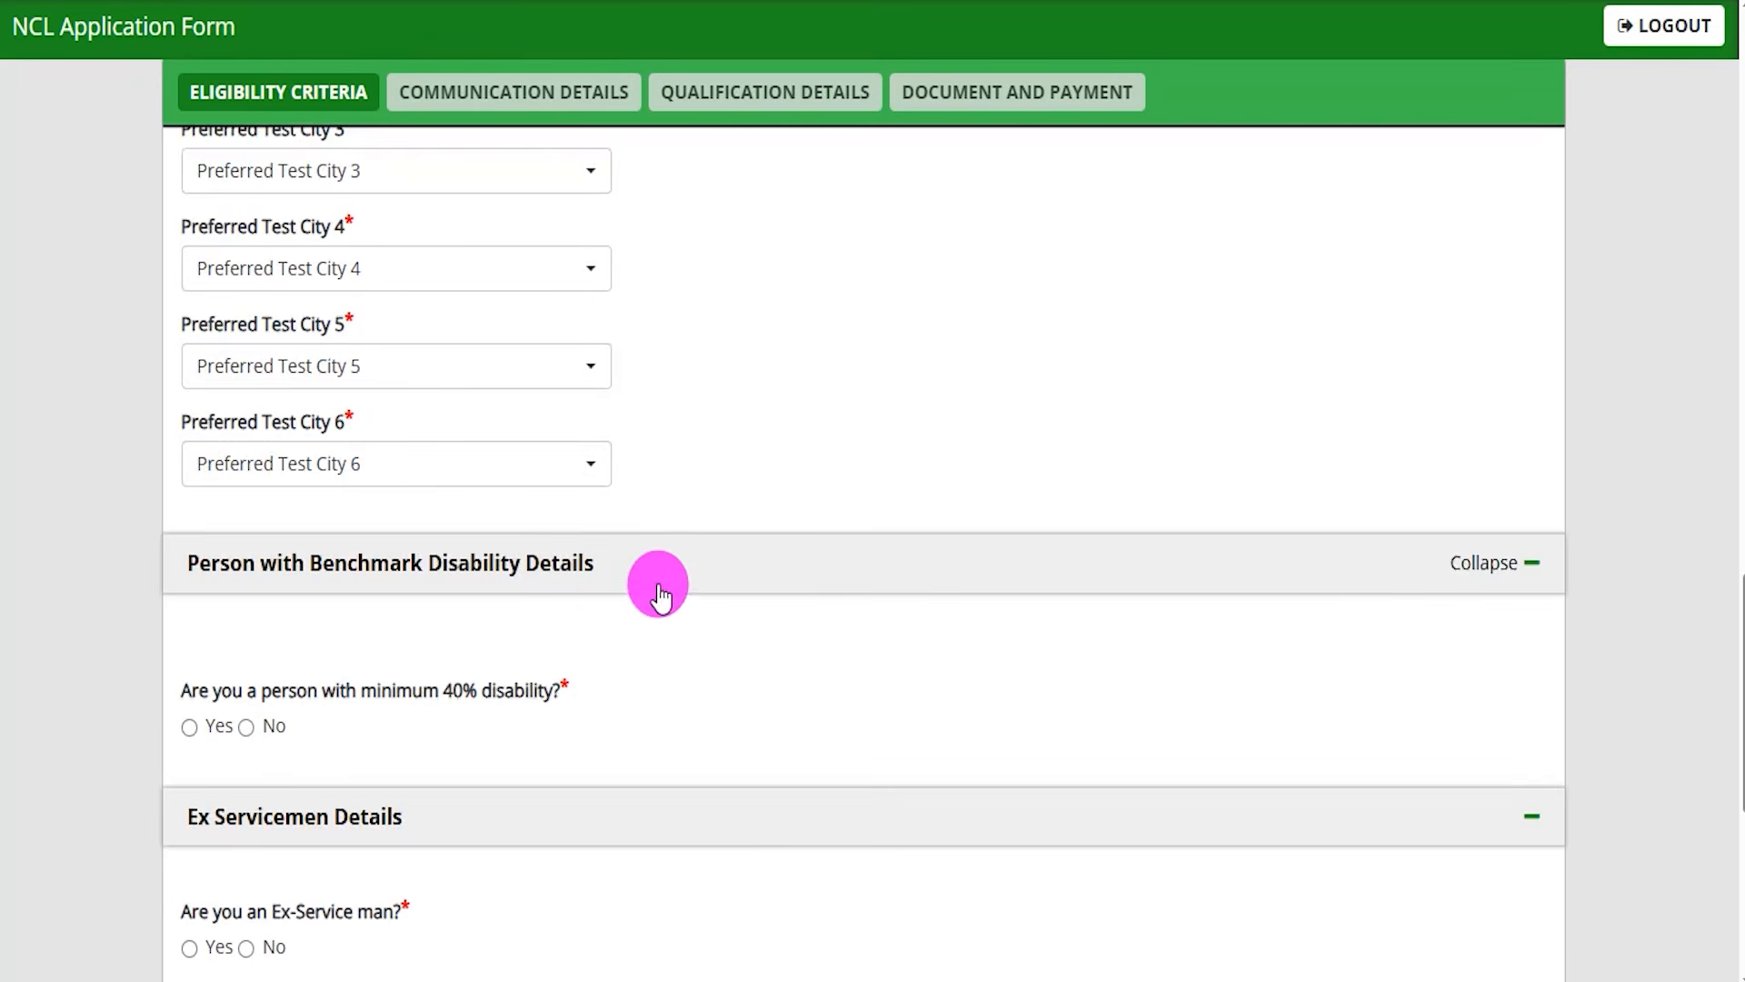
{"action": "scroll", "coordinate": [658, 591], "scroll_direction": "down", "scroll_amount": 5}
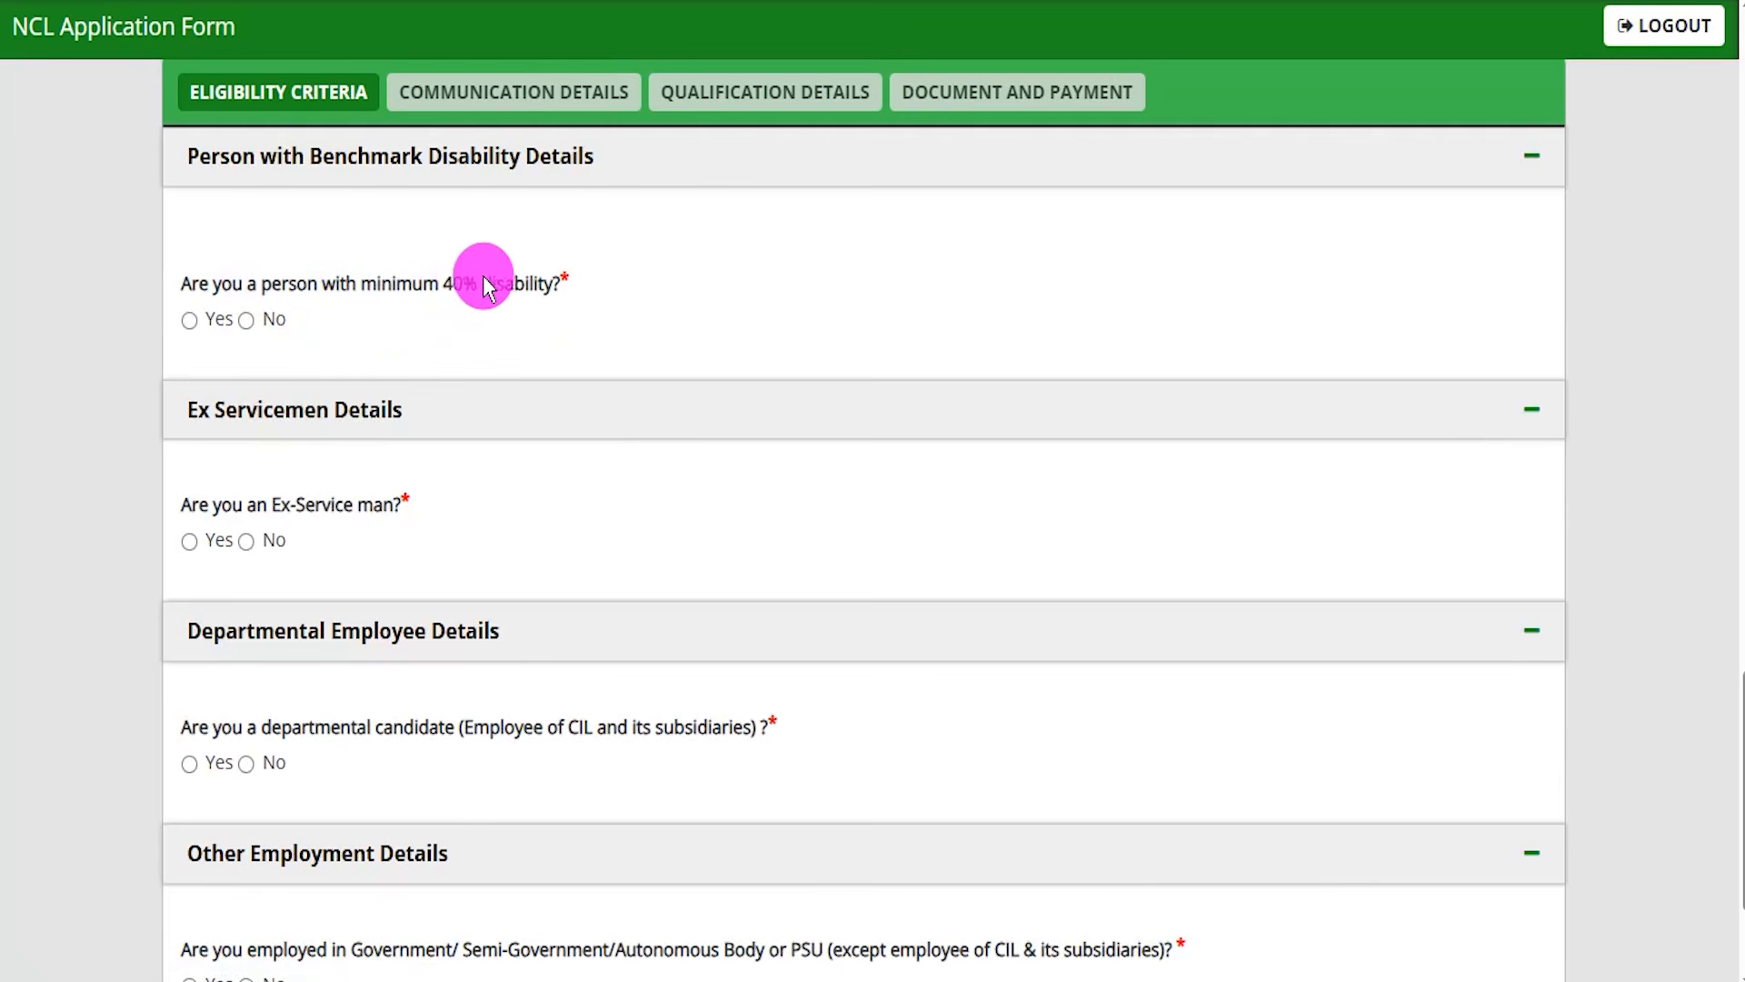
{"action": "left_click", "coordinate": [189, 320]}
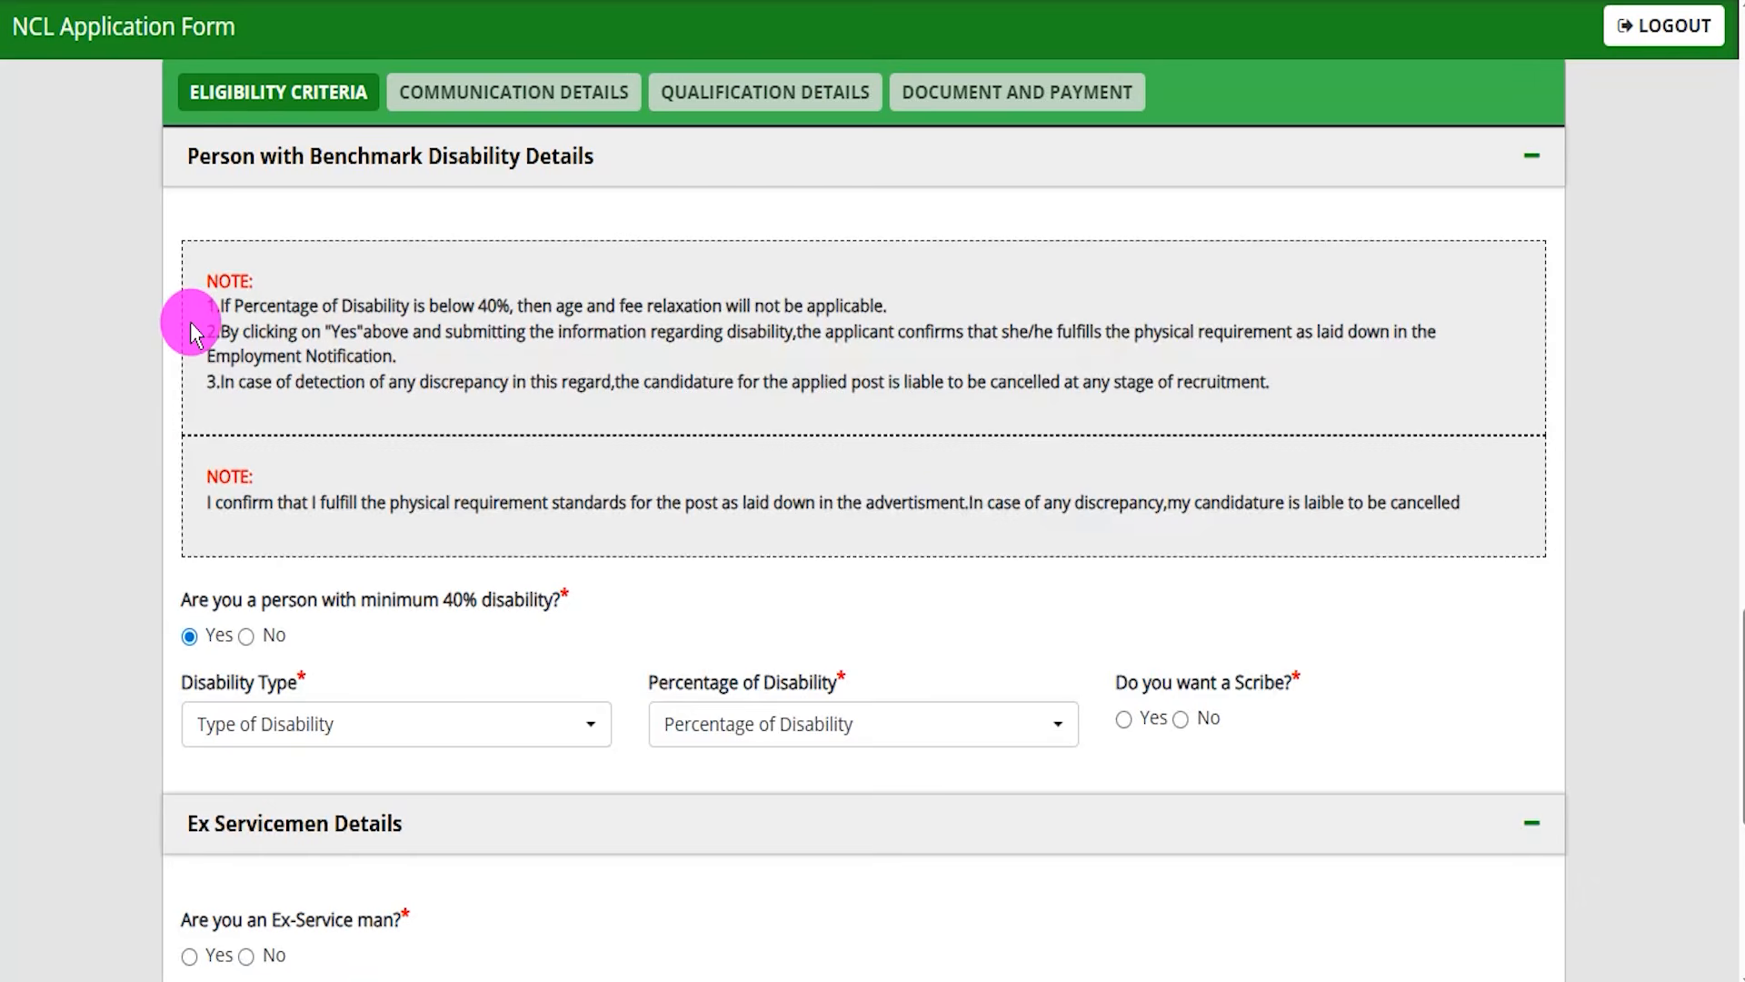
{"action": "scroll", "coordinate": [312, 725], "scroll_direction": "down", "scroll_amount": 2}
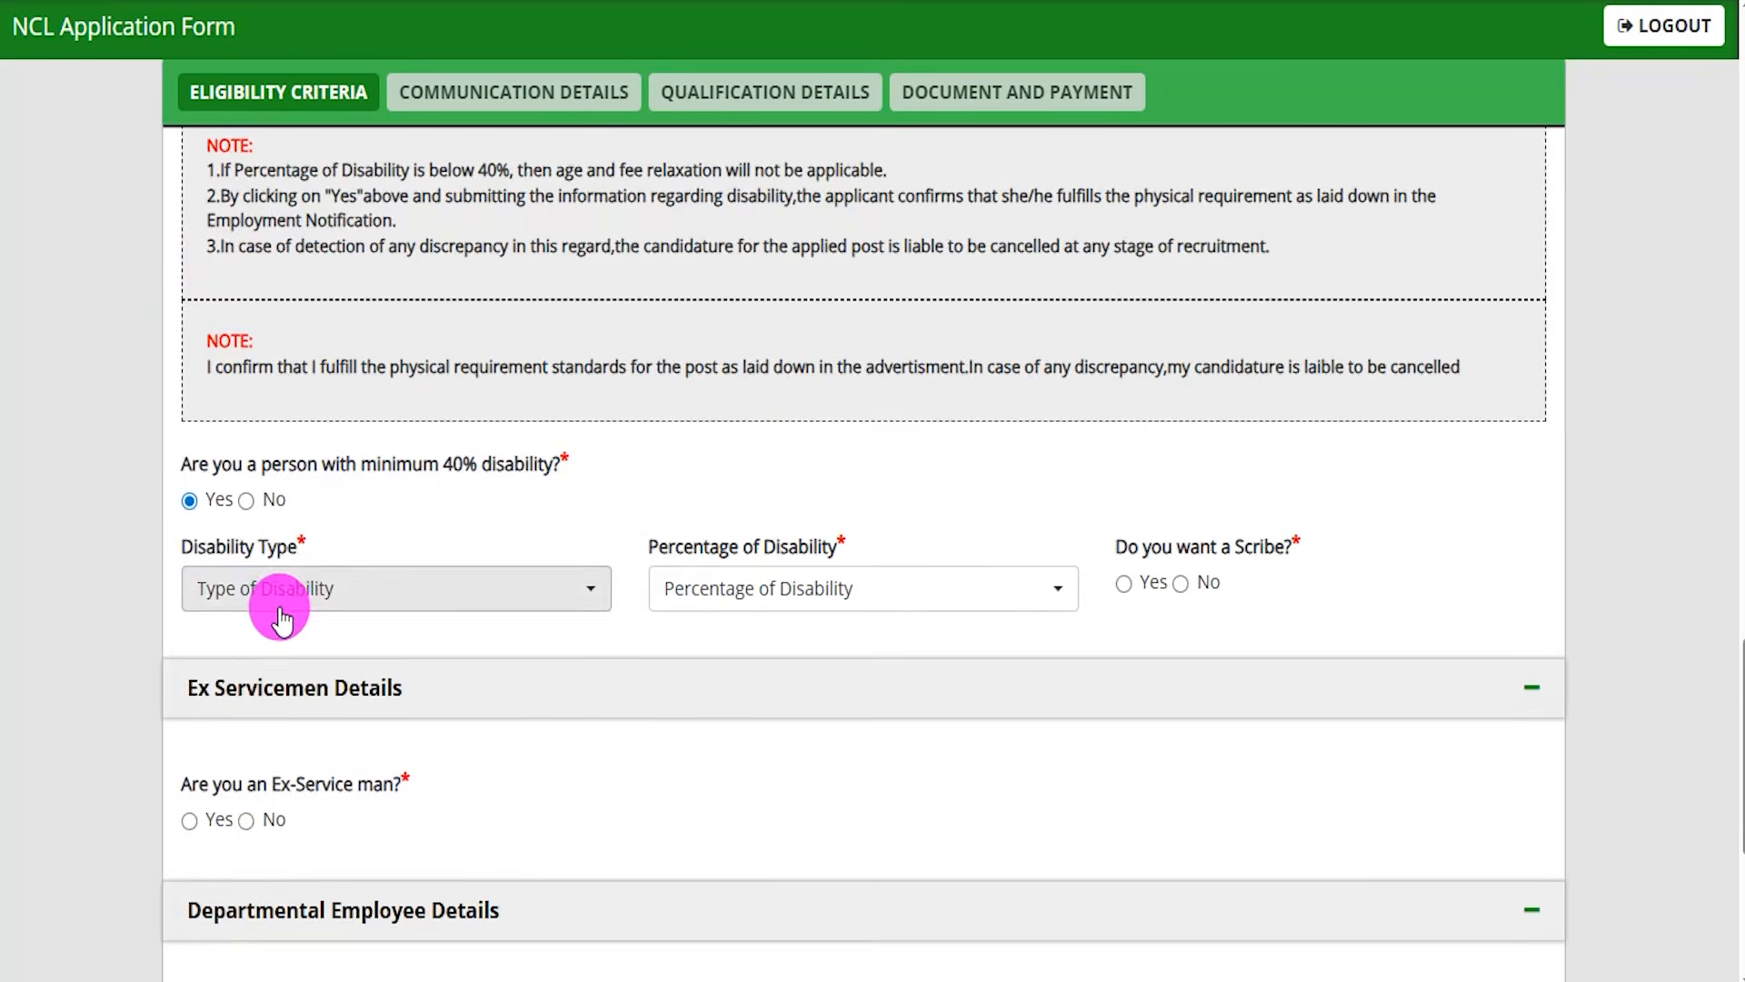
{"action": "left_click", "coordinate": [291, 603]}
{"action": "left_click", "coordinate": [724, 600]}
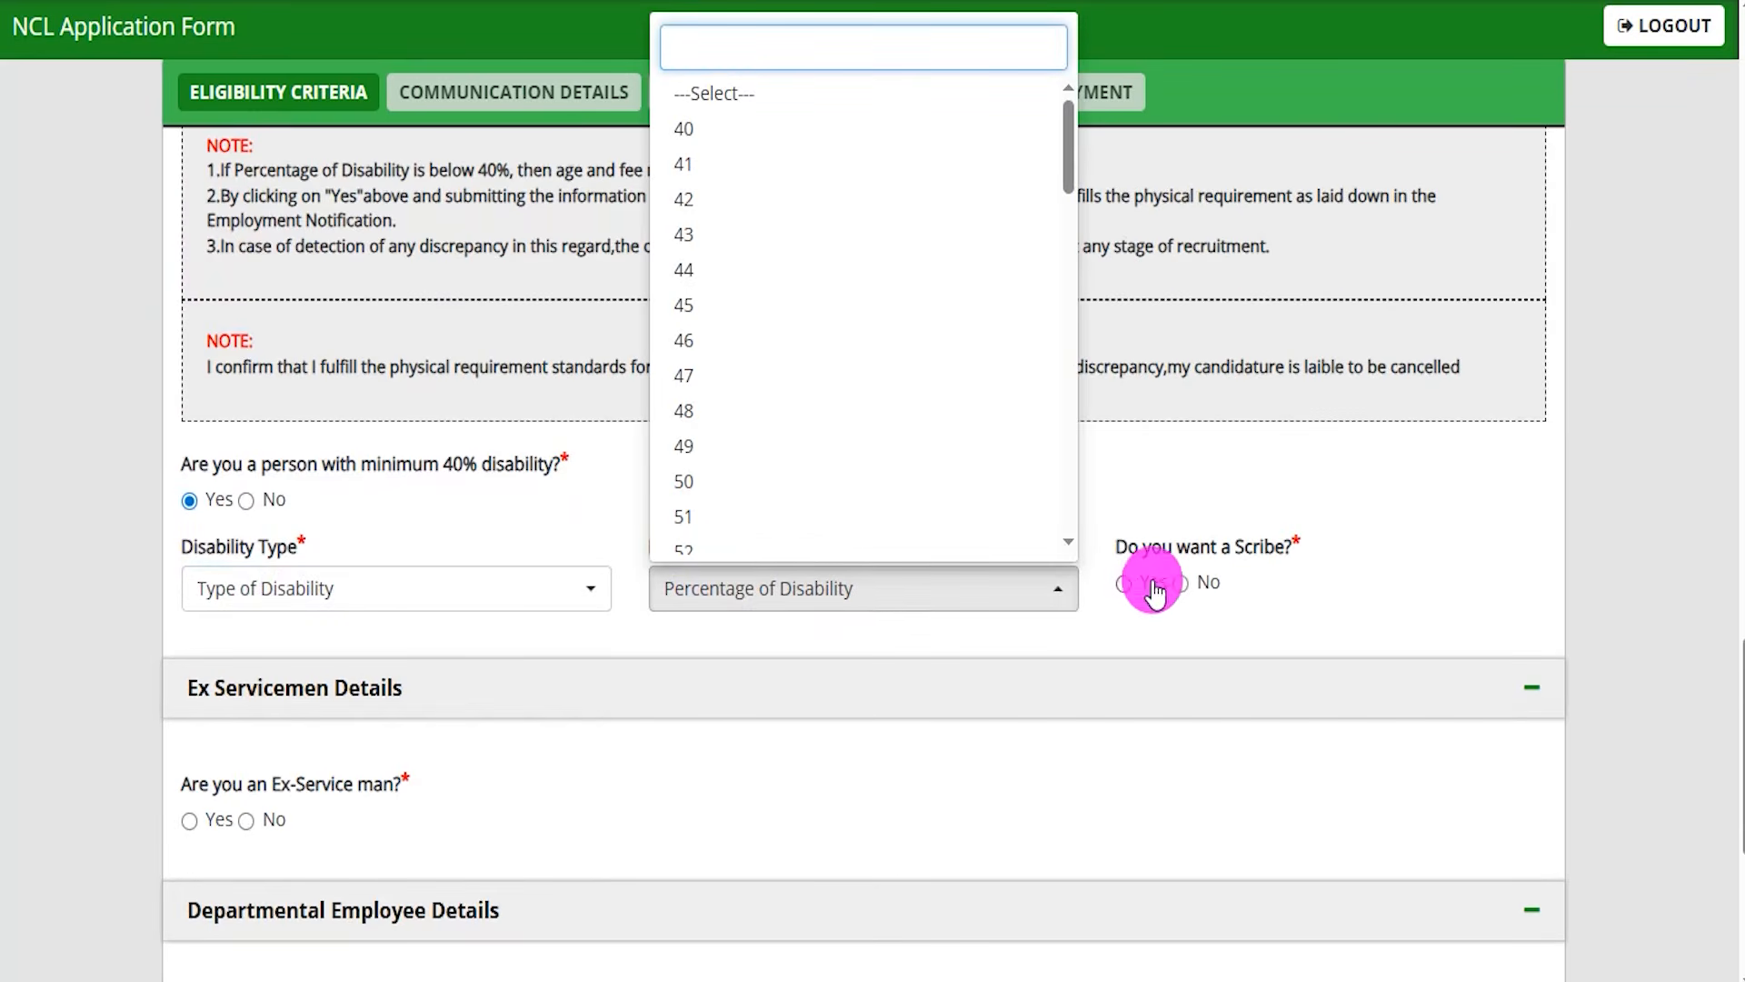
{"action": "left_click_drag", "start_coordinate": [1152, 547], "coordinate": [1241, 555]}
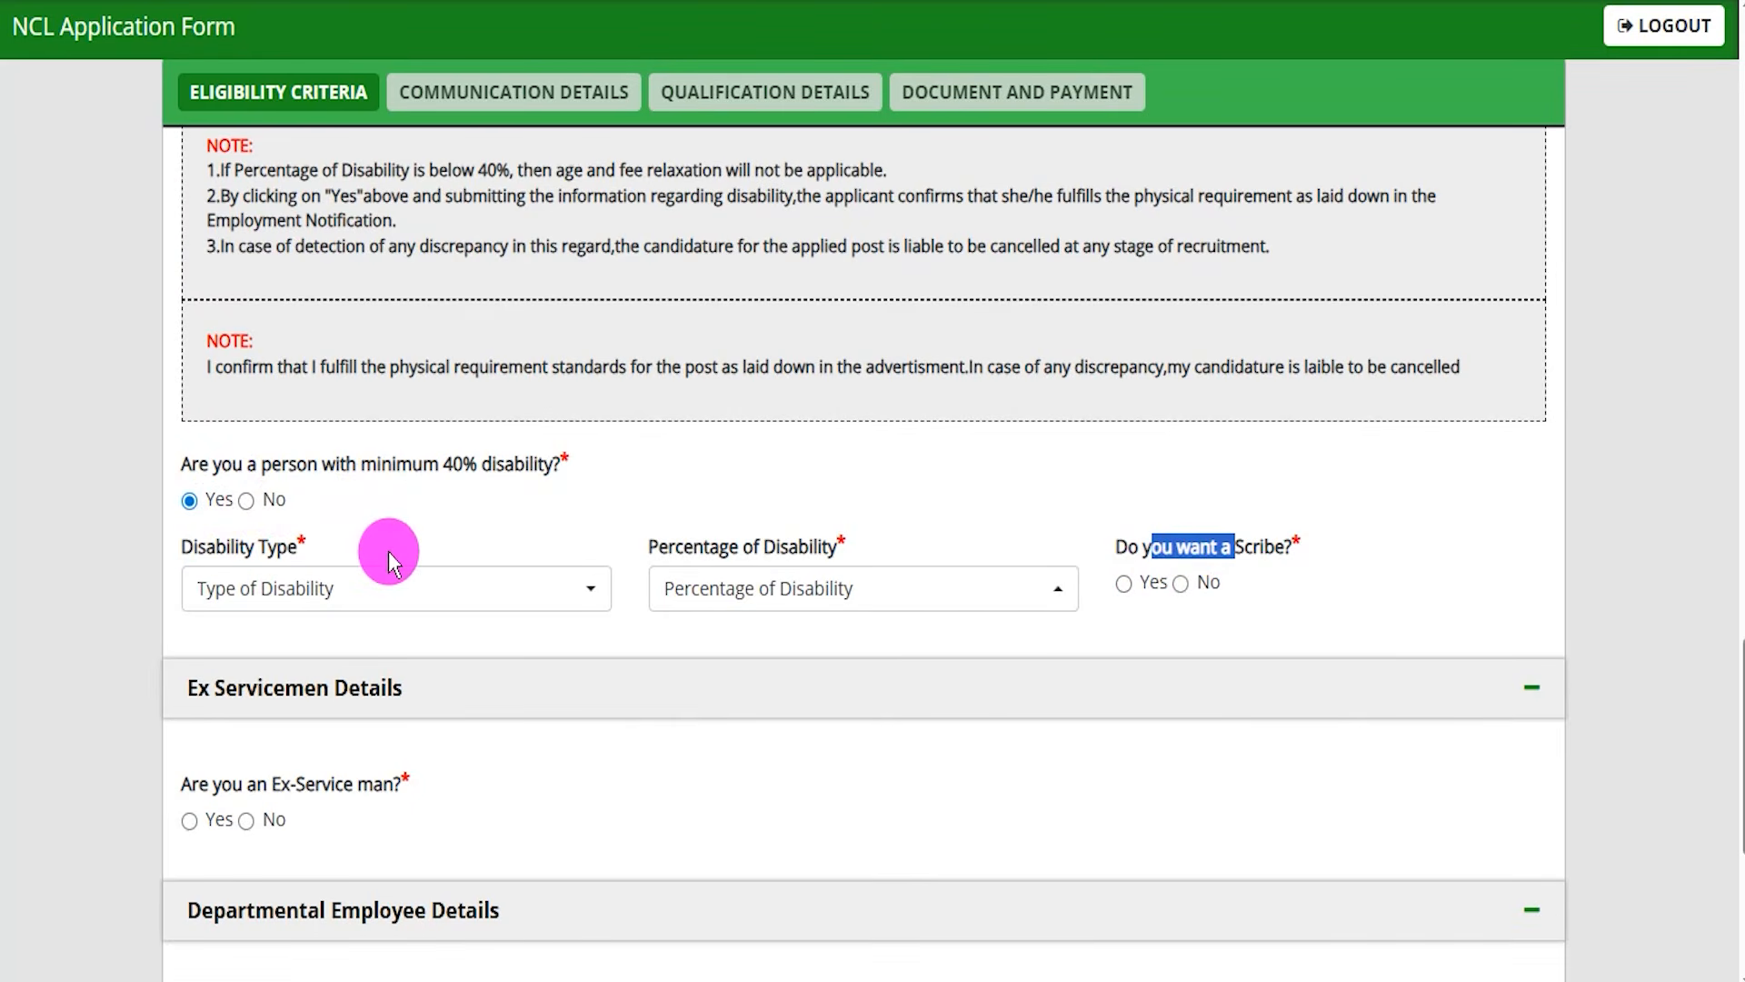
{"action": "left_click", "coordinate": [246, 501]}
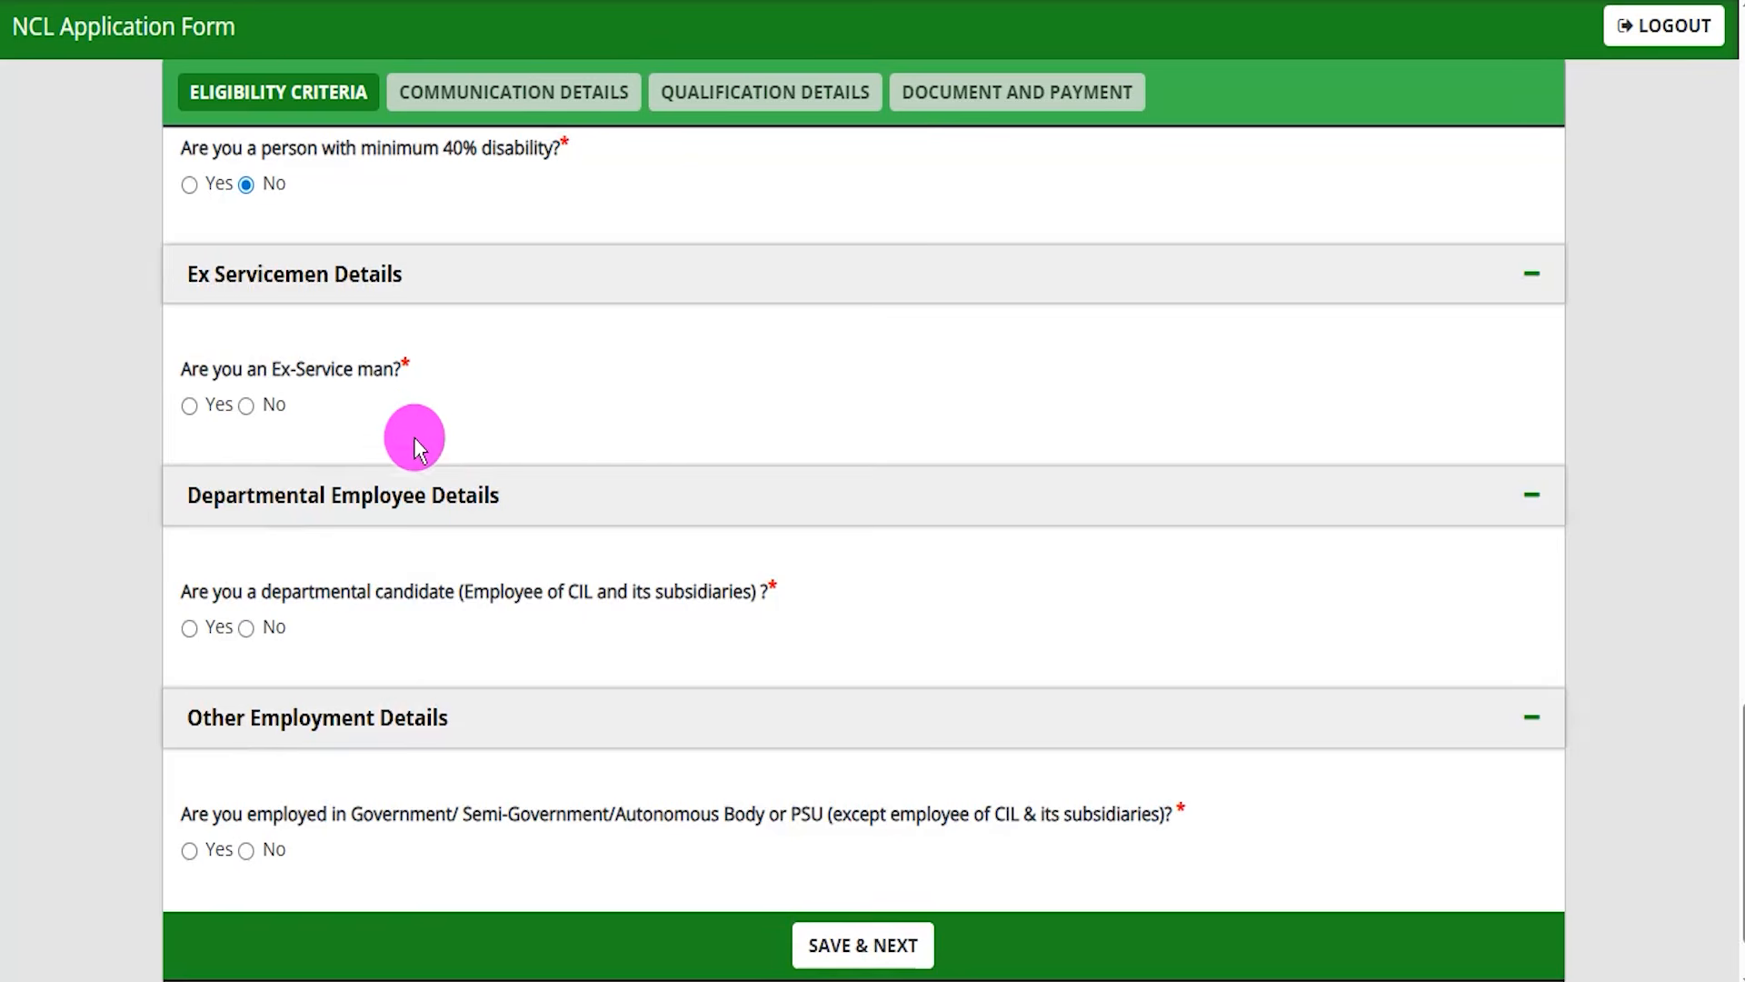
Step: Preview the joining date, relieving date and total service period fields under Yes, and answer No to the Ex-Service man question
{"action": "scroll", "coordinate": [416, 391], "scroll_direction": "up", "scroll_amount": 2}
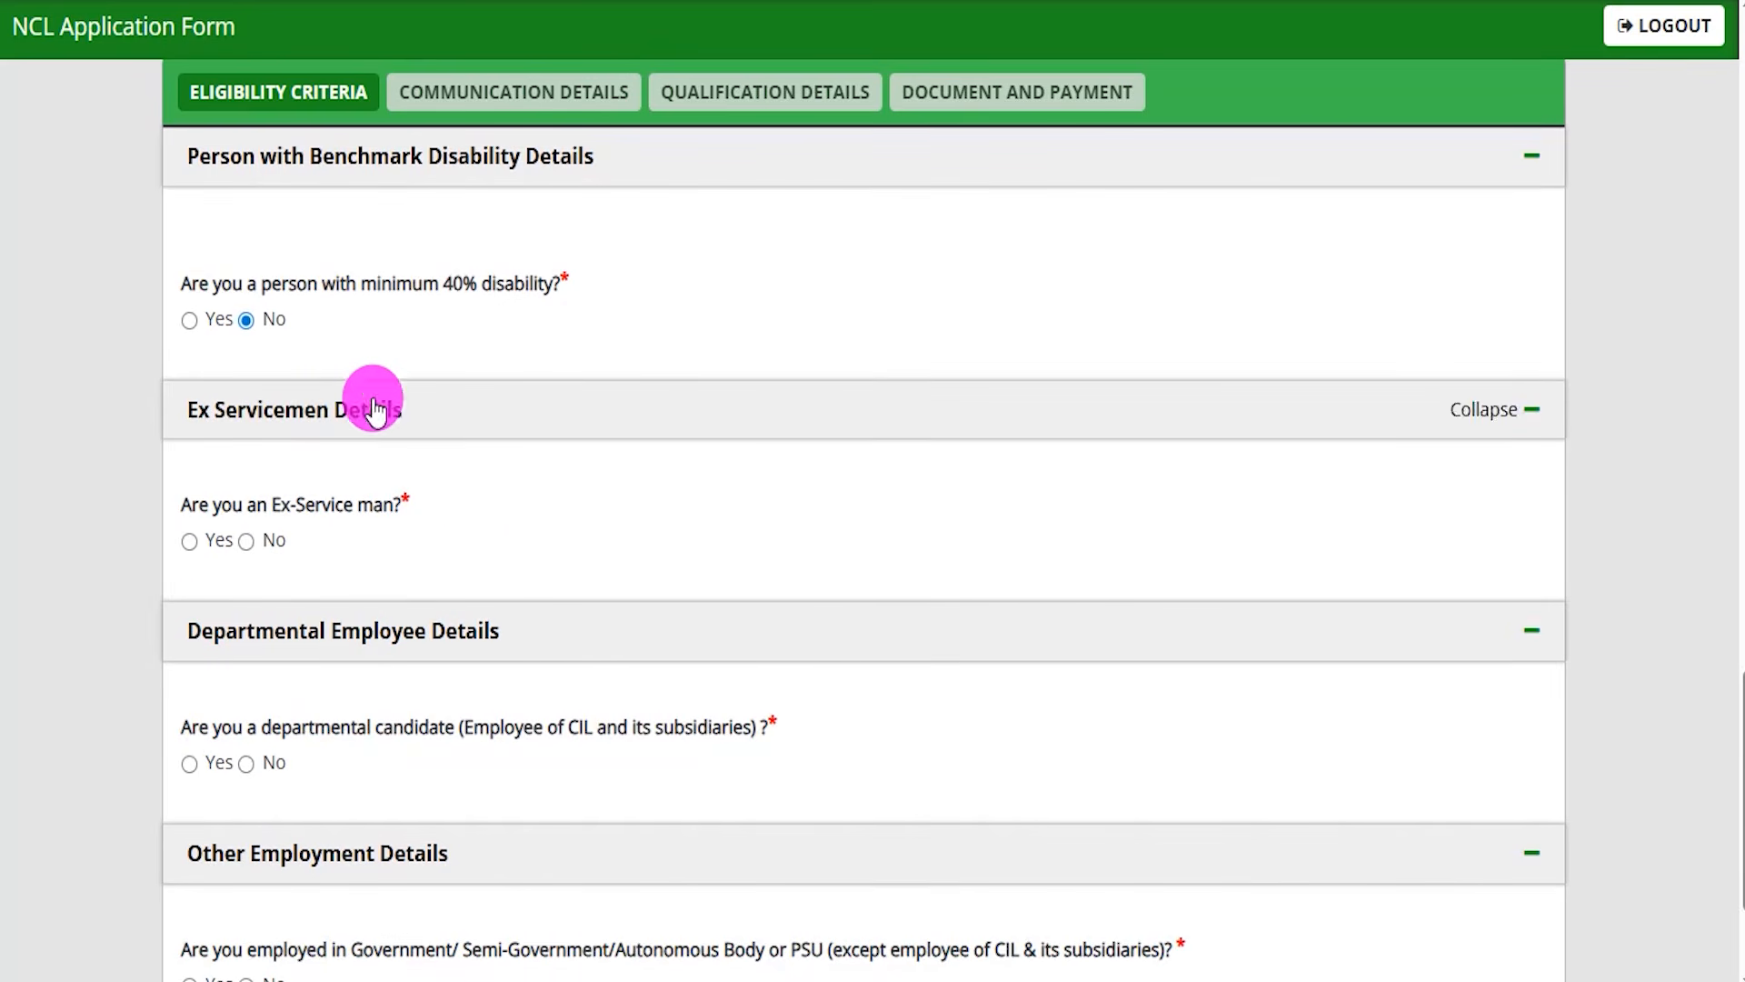
{"action": "left_click_drag", "start_coordinate": [200, 506], "coordinate": [373, 509]}
{"action": "left_click", "coordinate": [190, 541]}
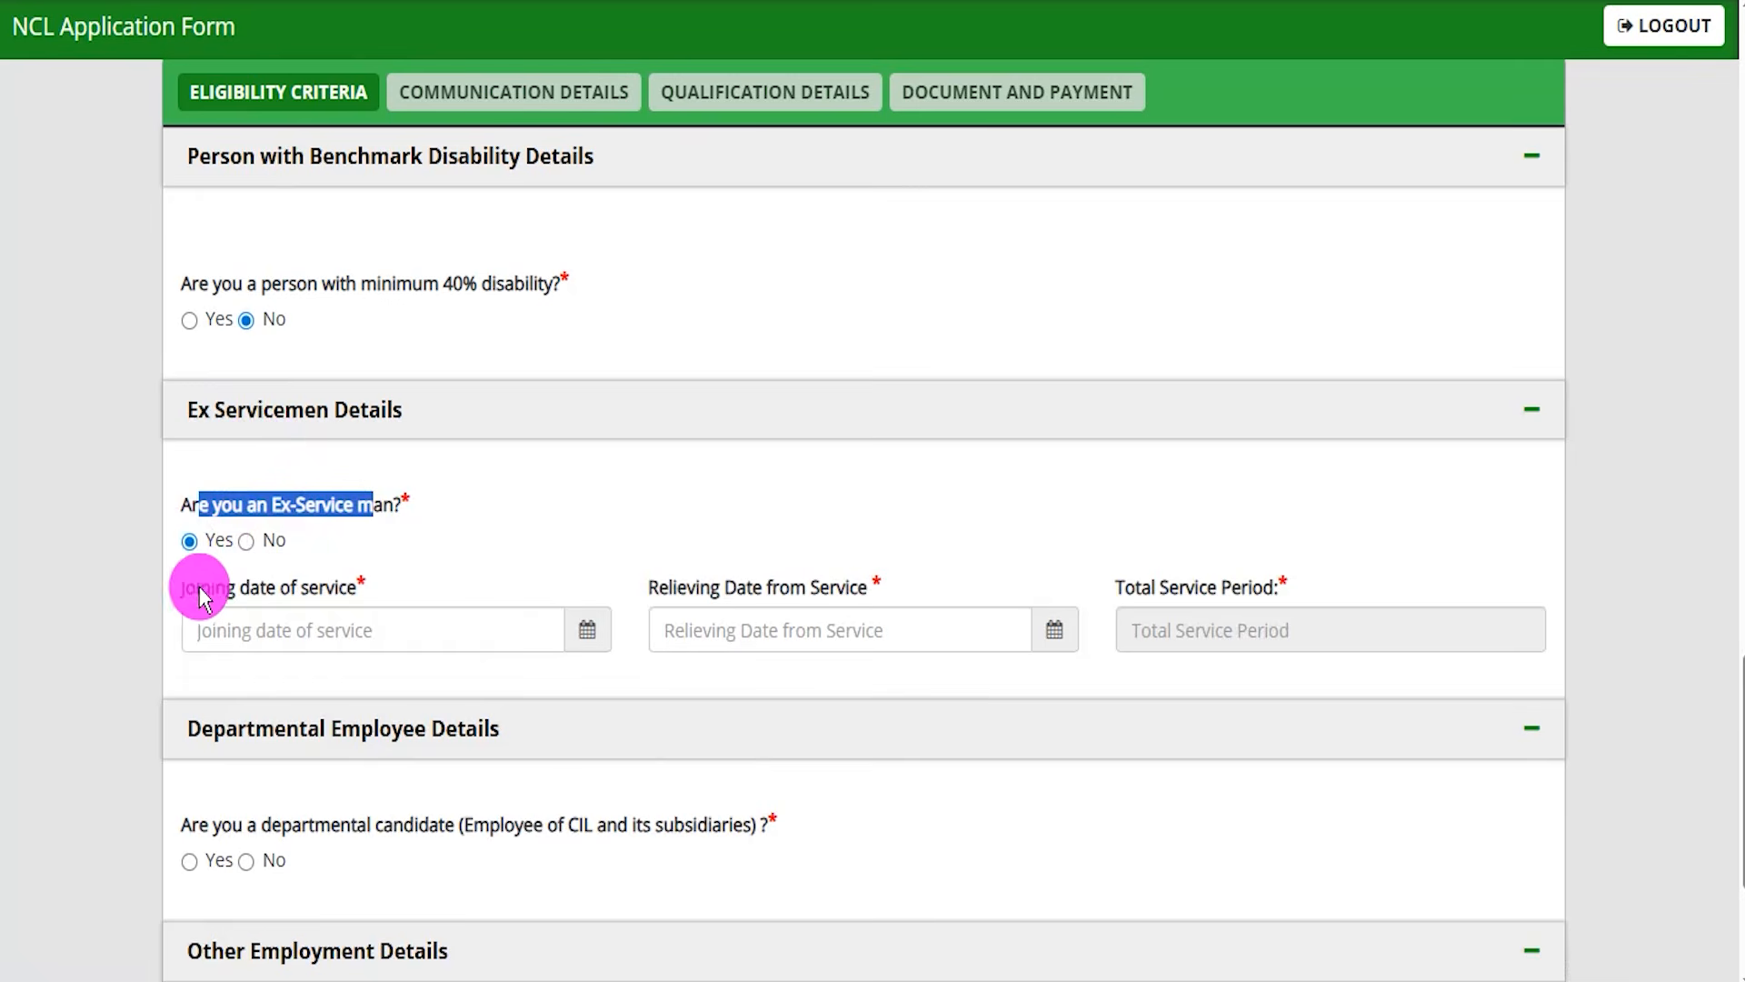
{"action": "left_click", "coordinate": [584, 641]}
{"action": "left_click", "coordinate": [1055, 650]}
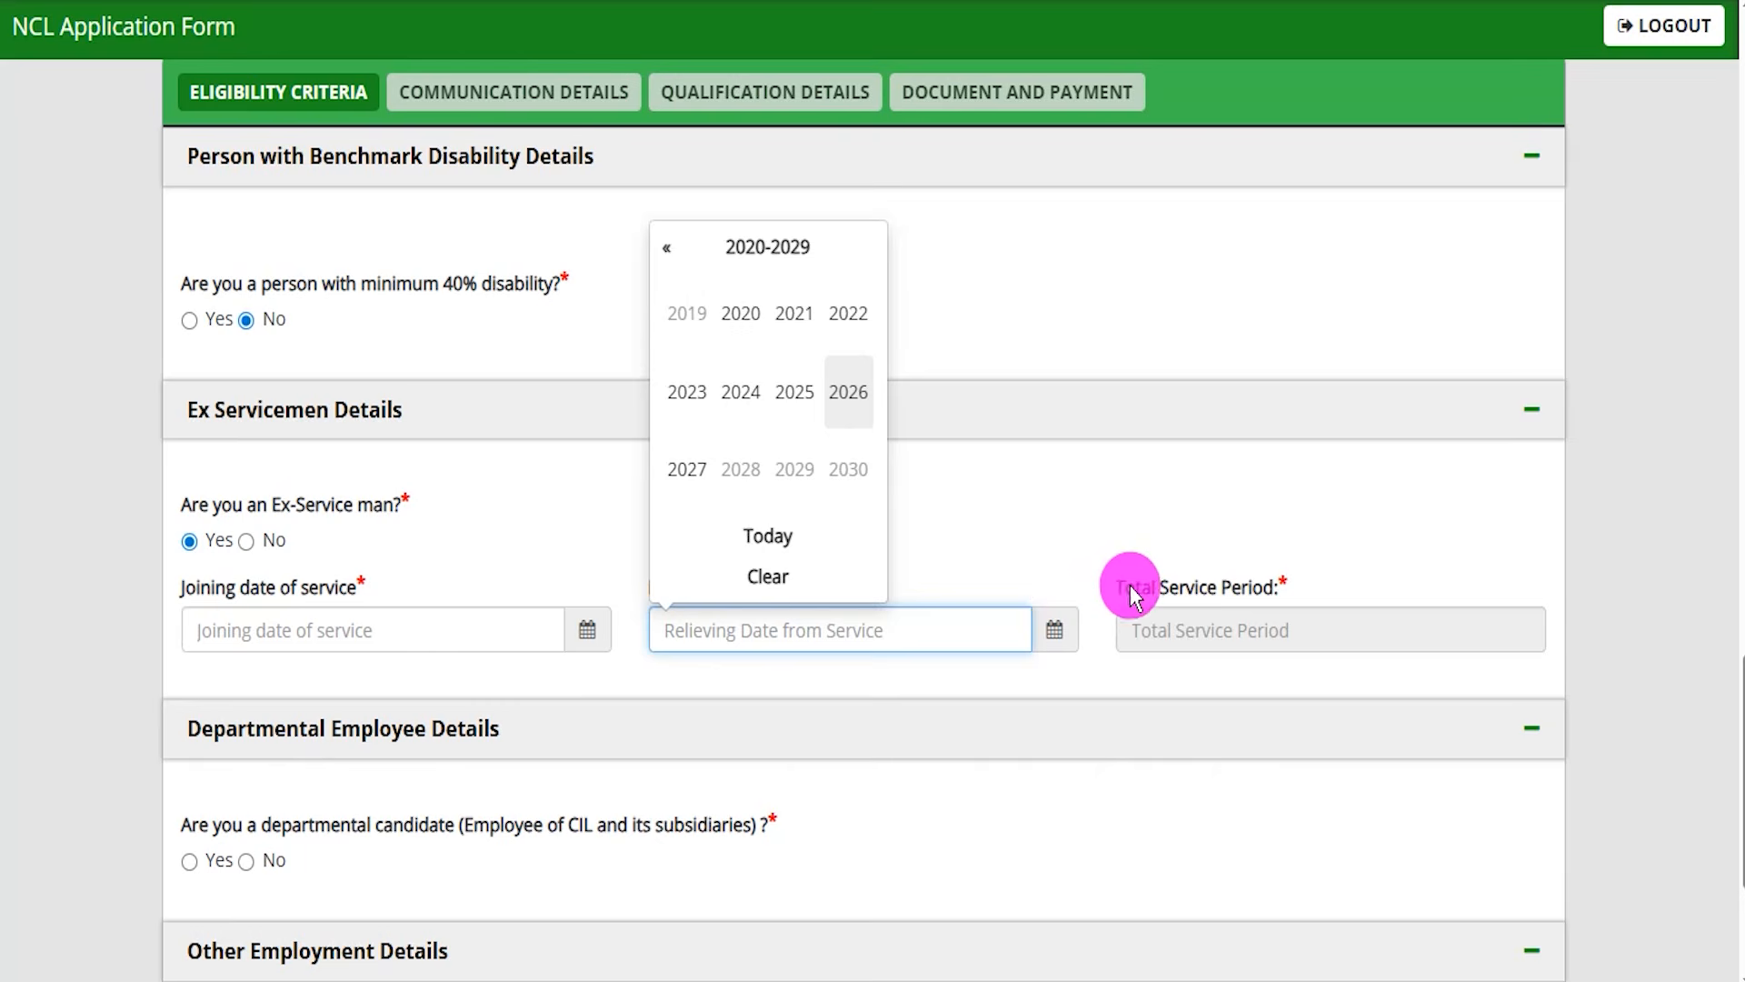
{"action": "left_click_drag", "start_coordinate": [1132, 593], "coordinate": [1227, 587]}
{"action": "left_click", "coordinate": [1200, 629]}
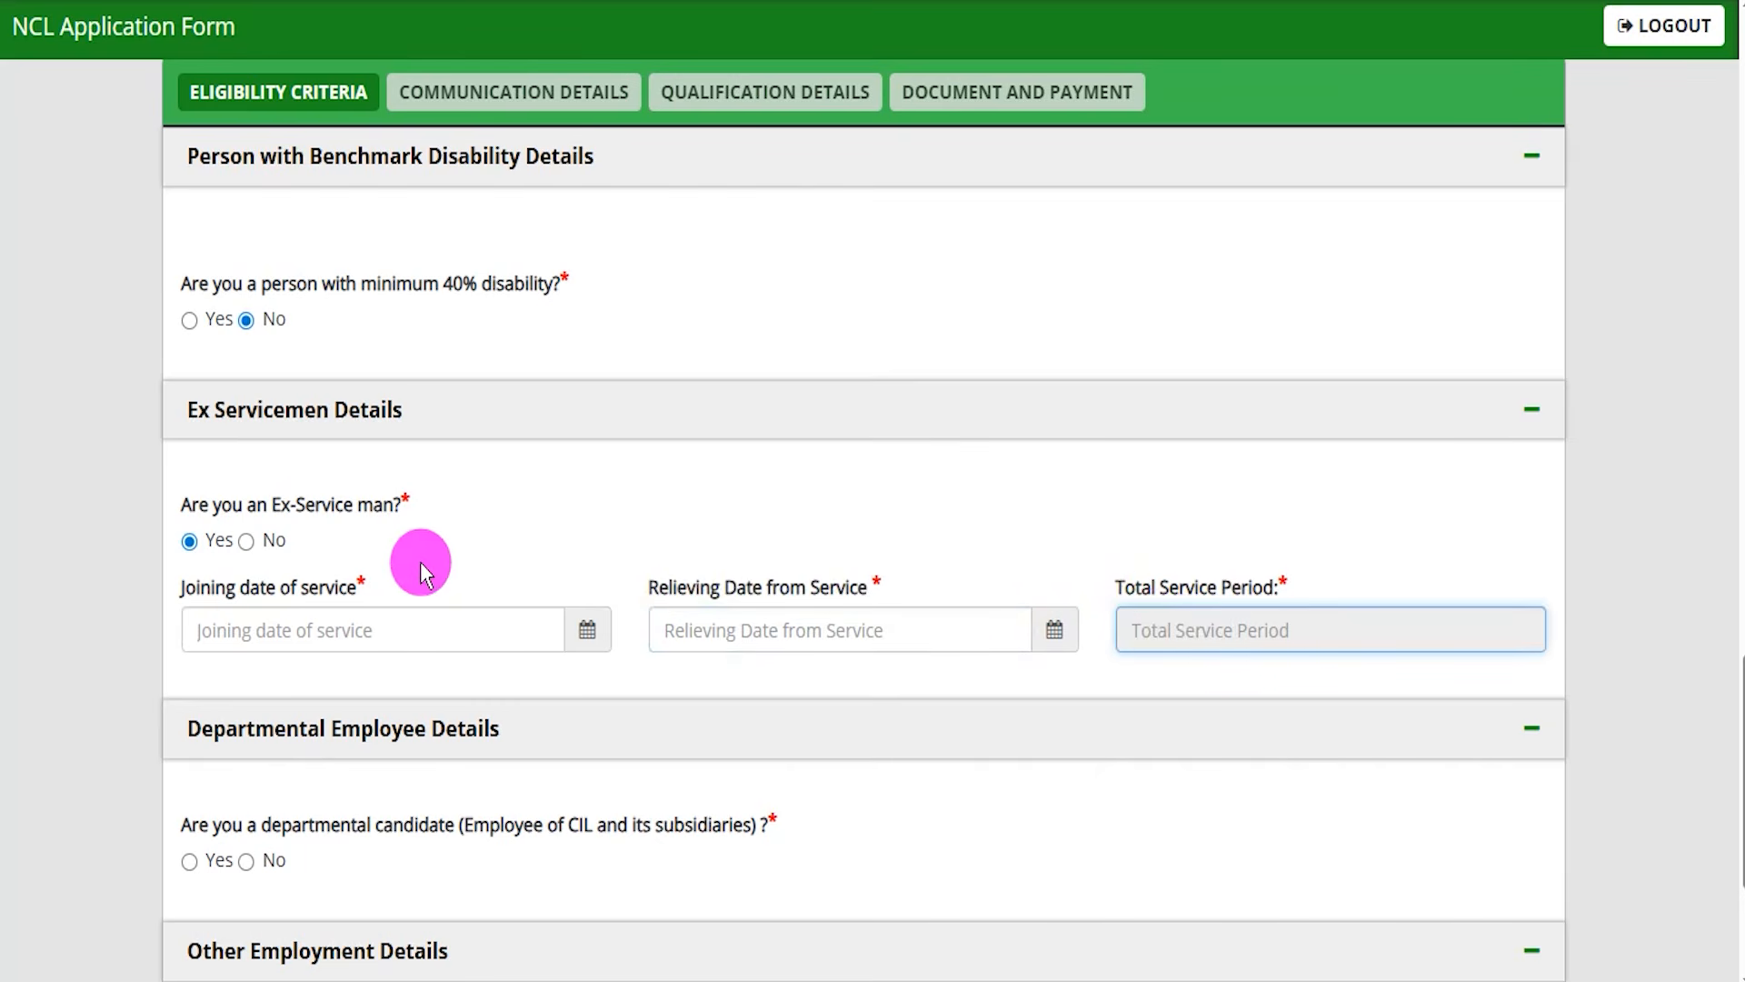
{"action": "left_click_drag", "start_coordinate": [215, 505], "coordinate": [363, 505]}
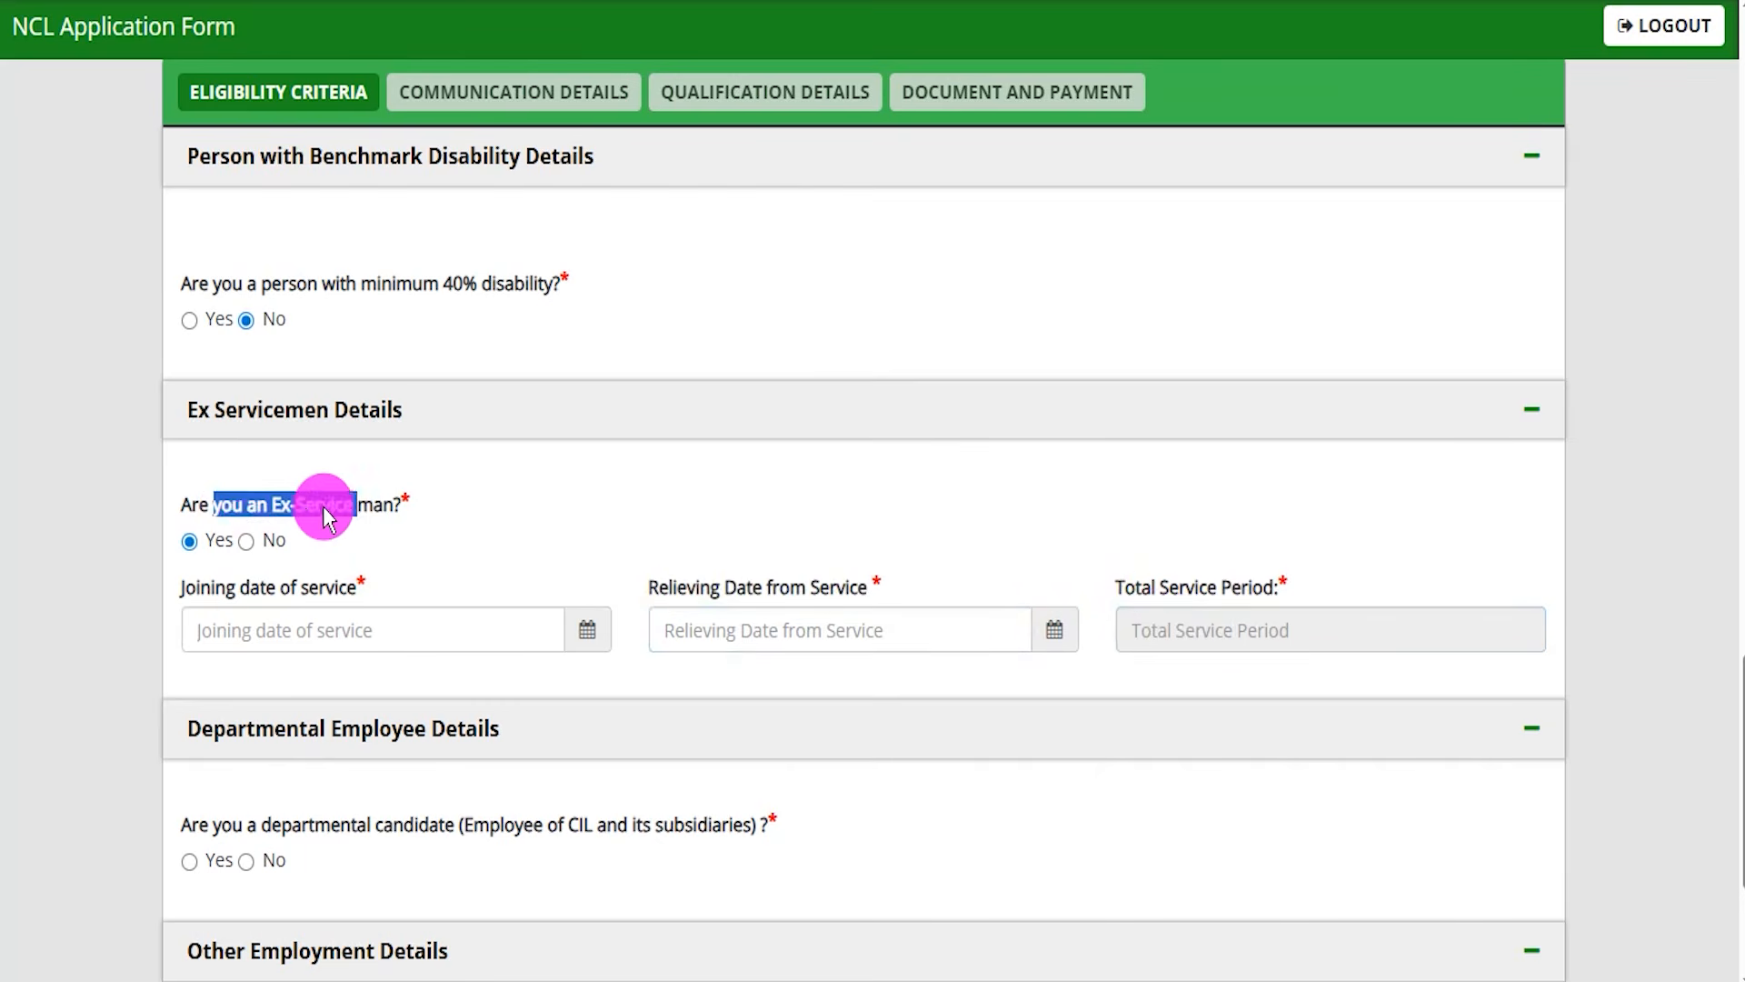
{"action": "left_click", "coordinate": [245, 541]}
Step: Preview the subsidiary, designation, joining date and service period fields under Yes, and answer No to the departmental candidate question
{"action": "scroll", "coordinate": [560, 684], "scroll_direction": "down", "scroll_amount": 3}
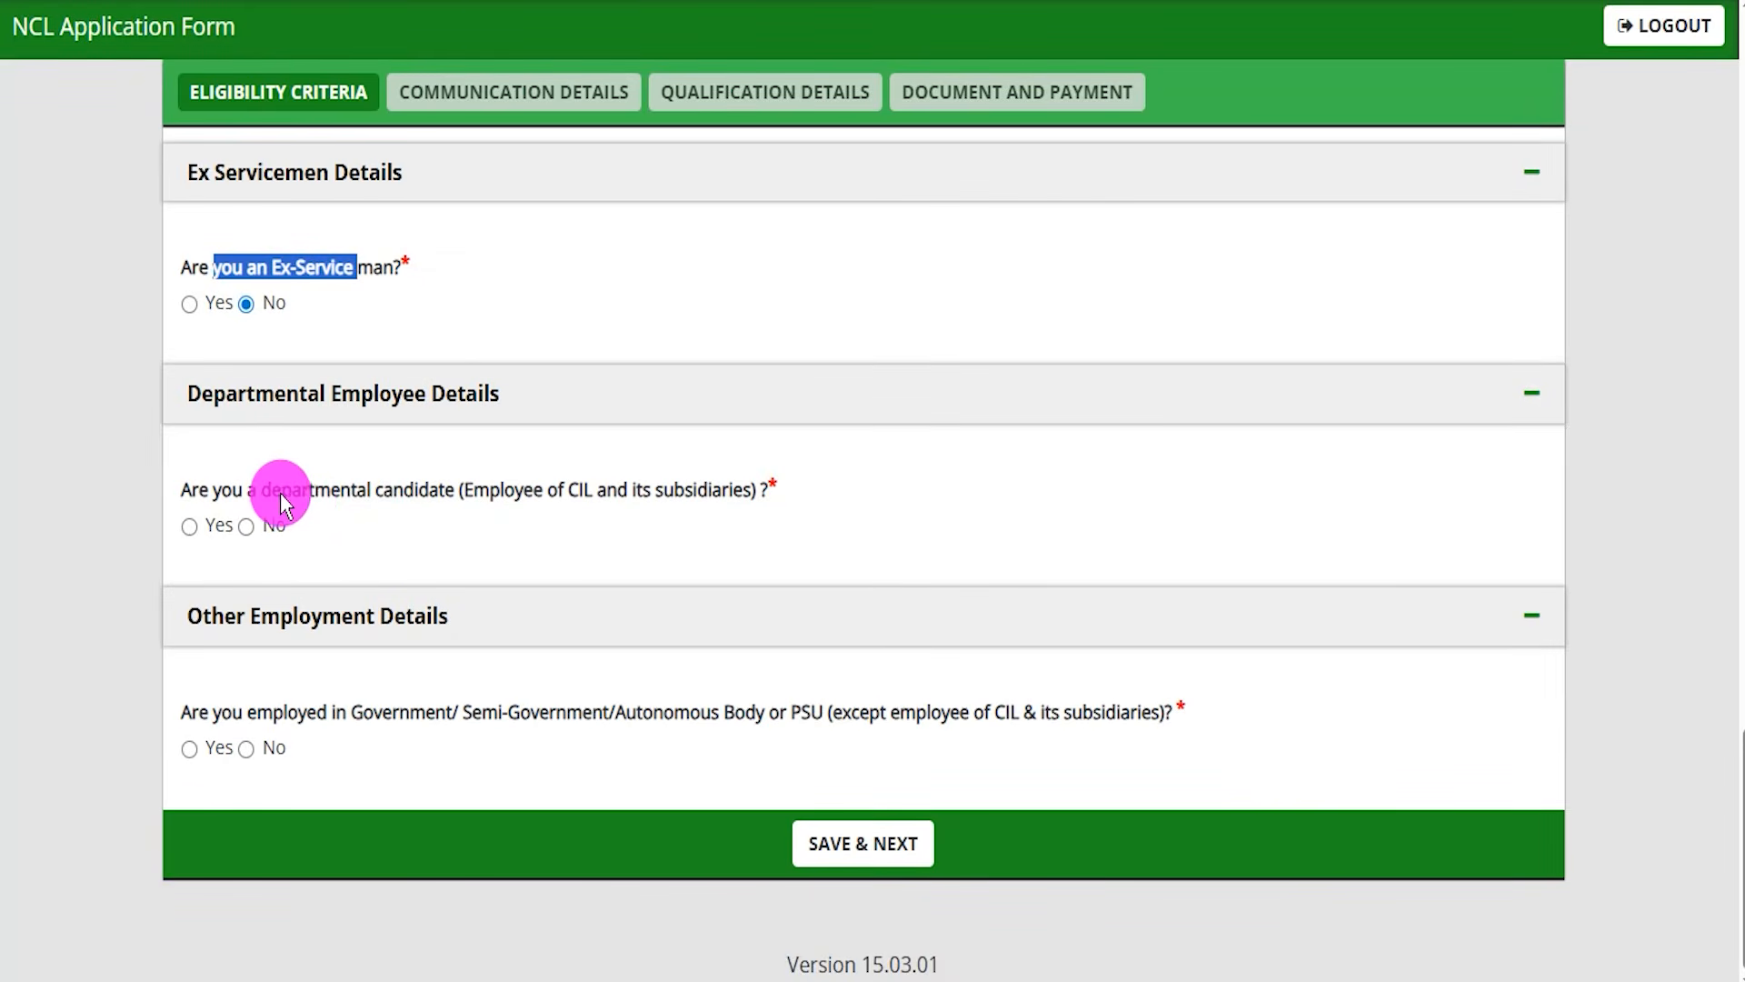
{"action": "left_click_drag", "start_coordinate": [255, 494], "coordinate": [422, 495]}
{"action": "left_click", "coordinate": [576, 496]}
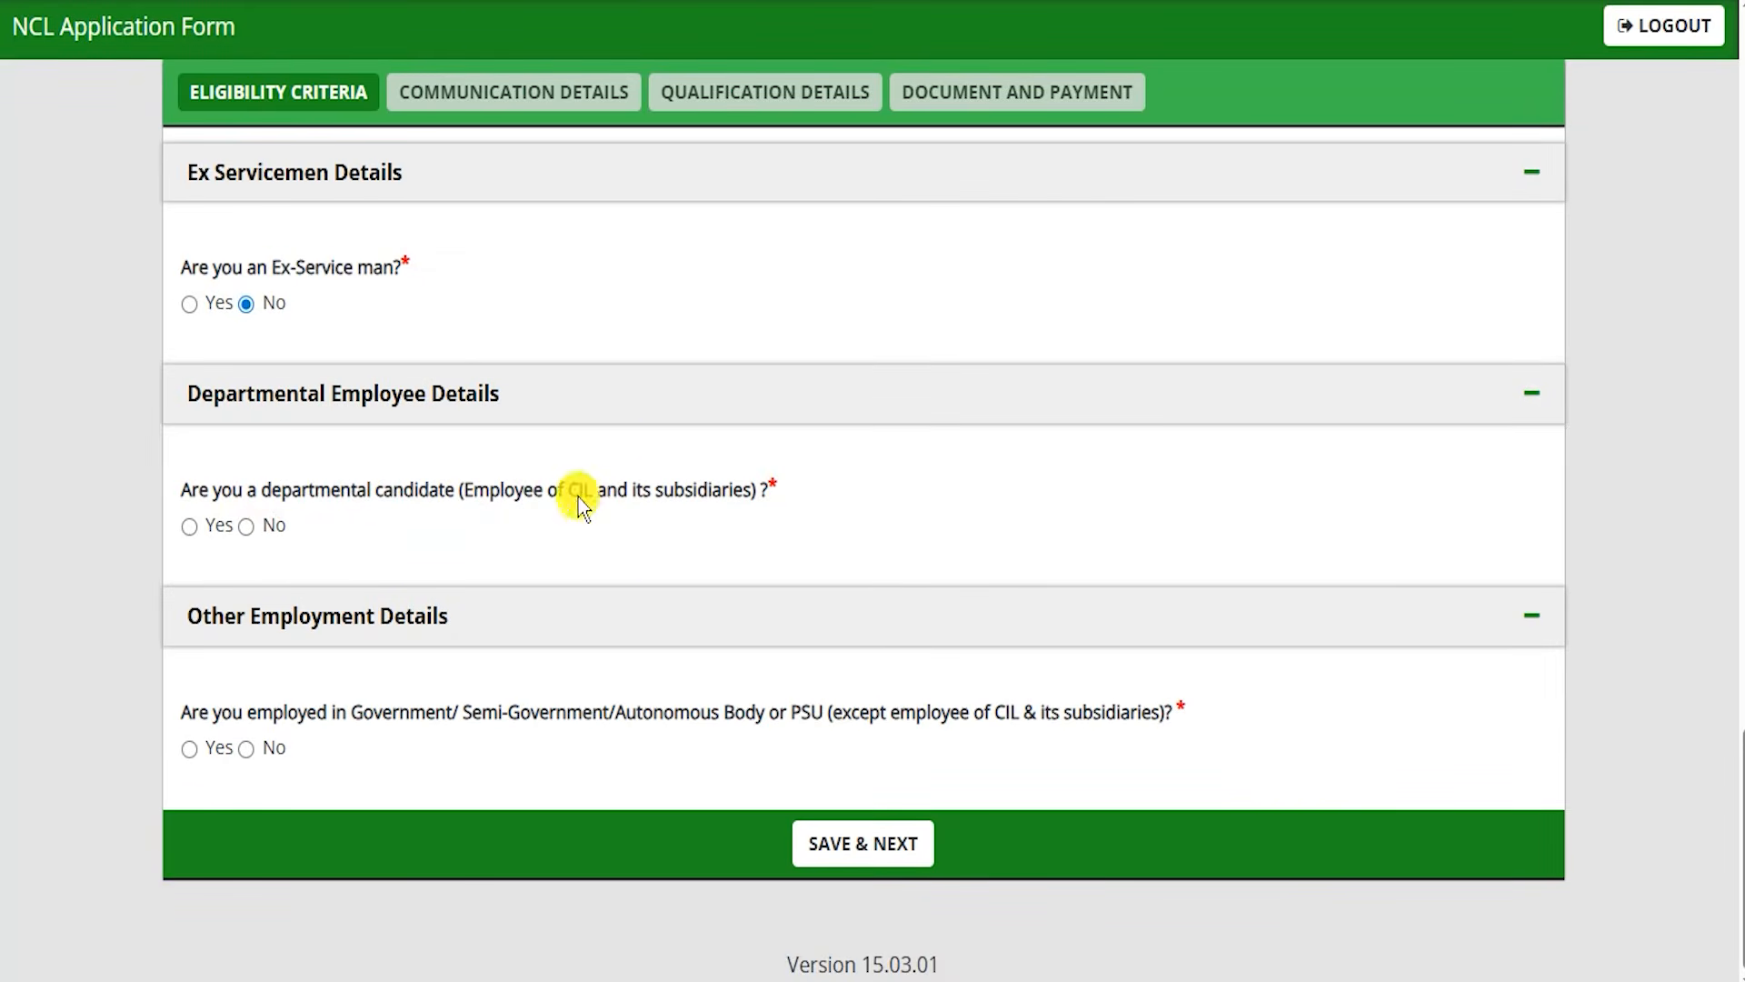
{"action": "left_click", "coordinate": [190, 526]}
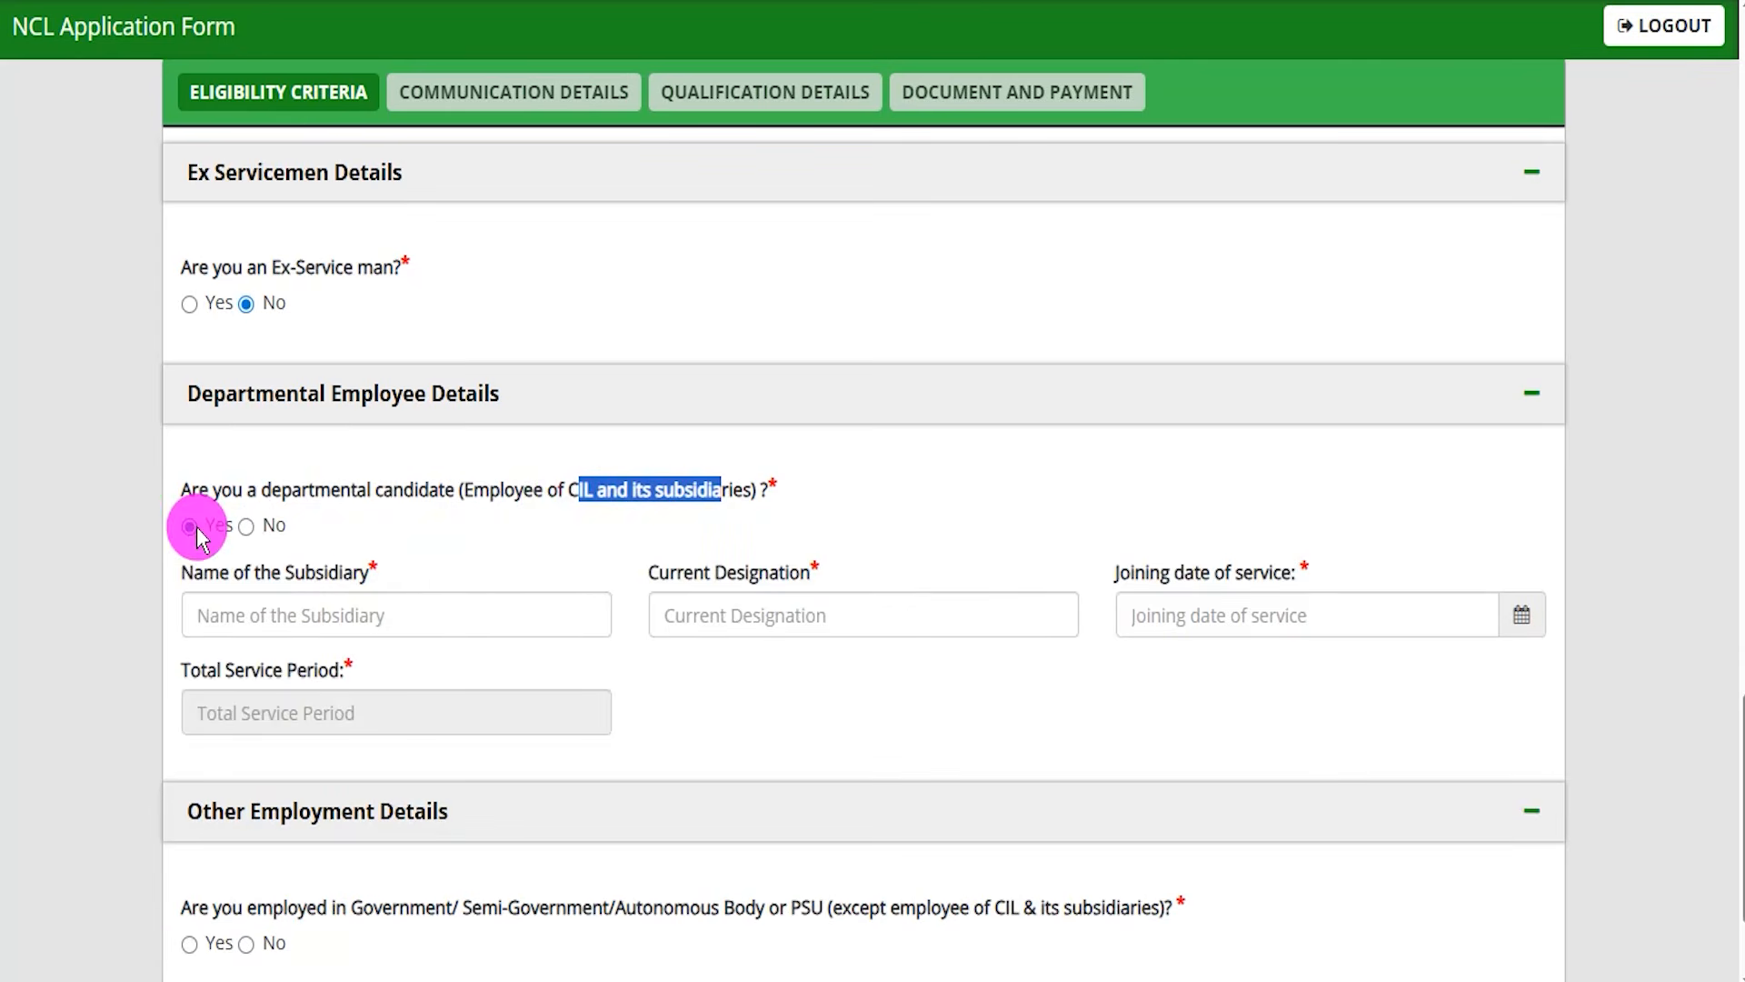
{"action": "left_click", "coordinate": [309, 575]}
{"action": "left_click", "coordinate": [829, 622]}
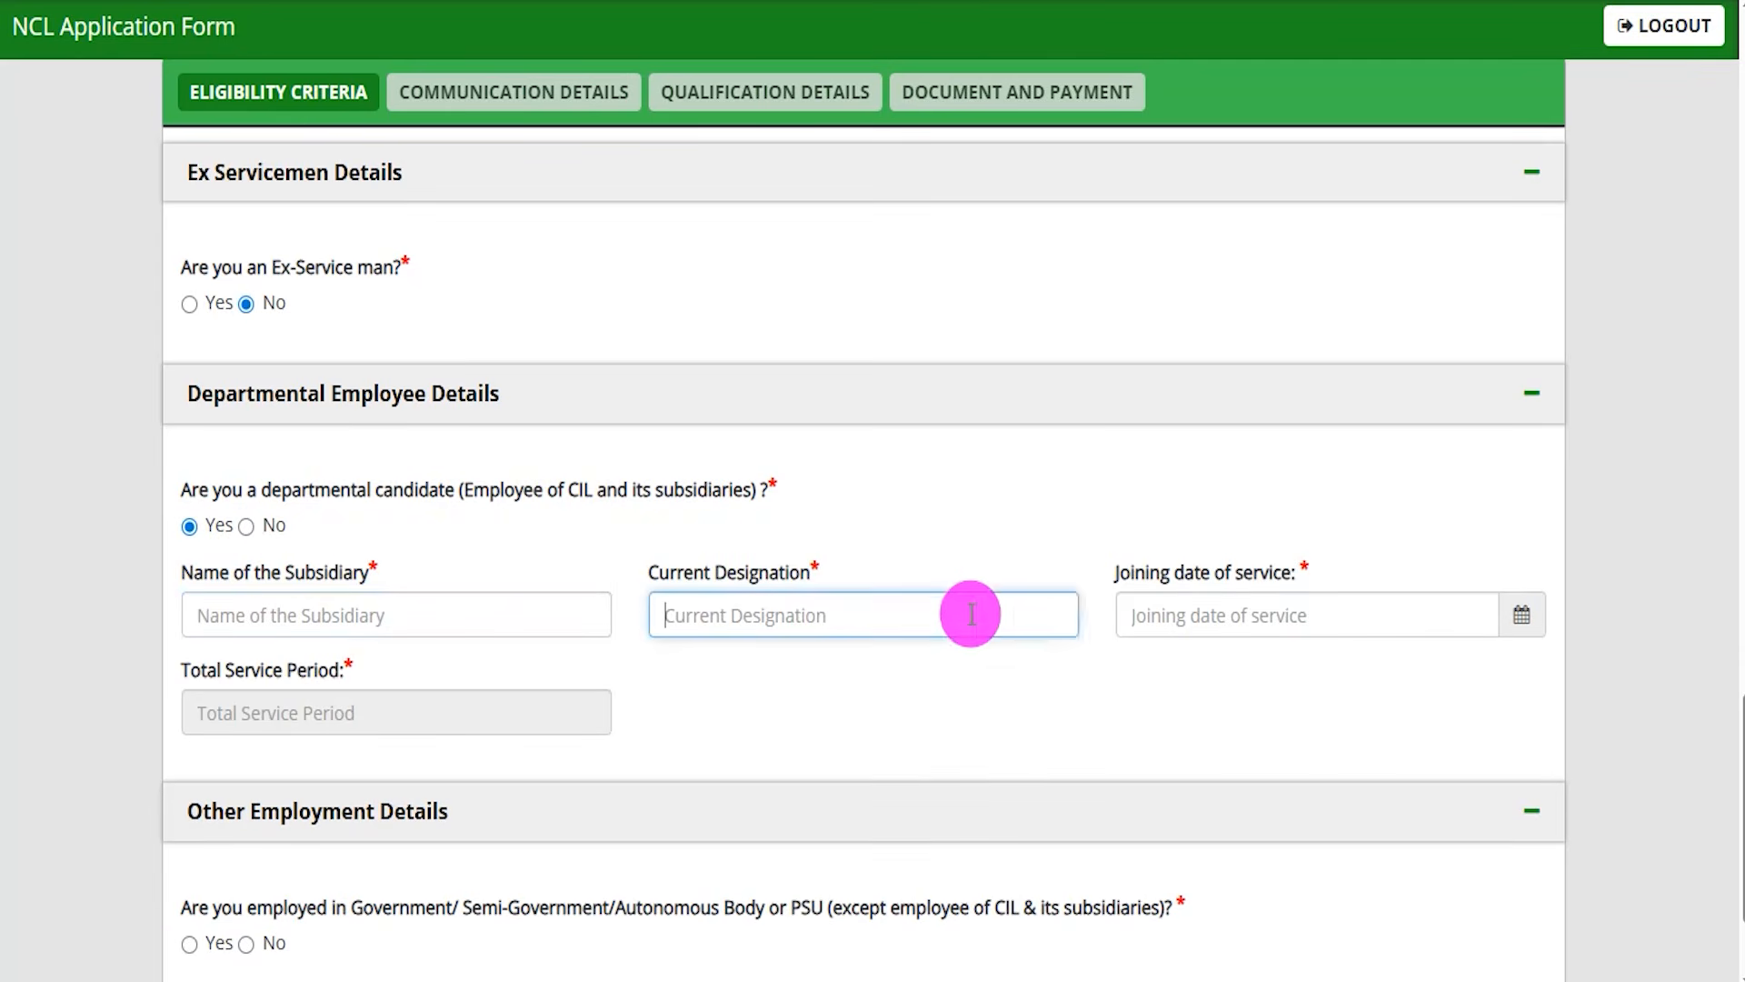
{"action": "left_click", "coordinate": [1521, 618]}
{"action": "left_click", "coordinate": [796, 746]}
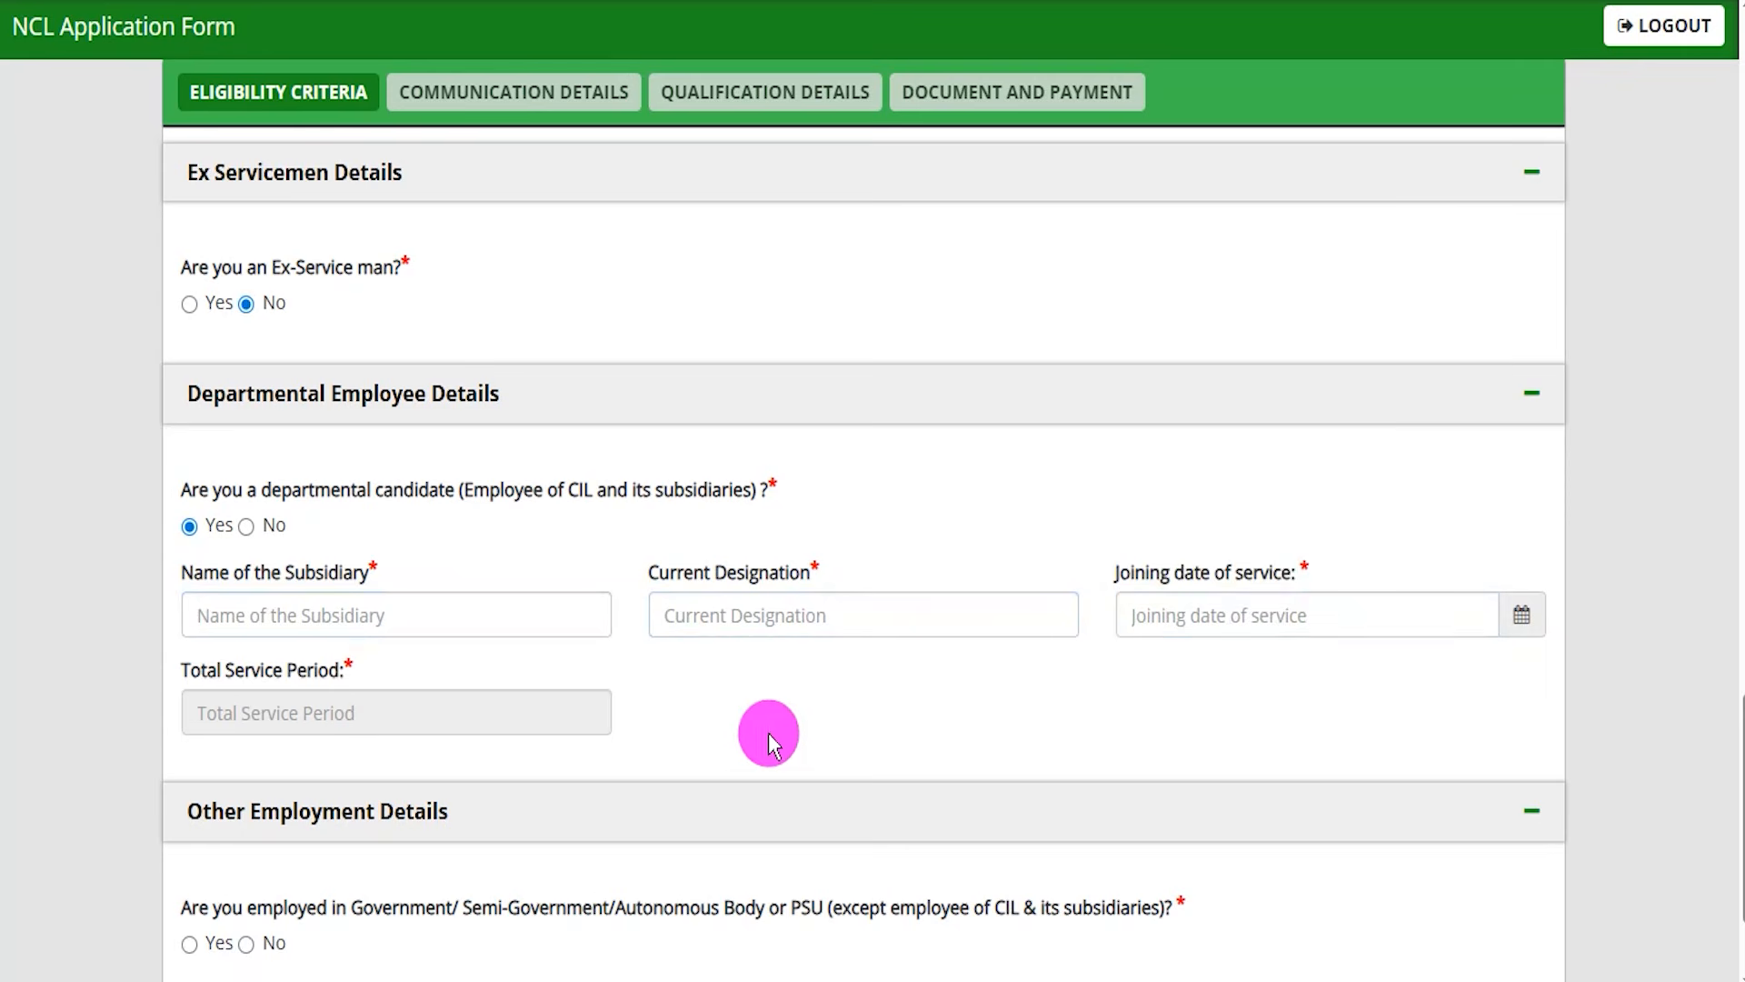
{"action": "left_click_drag", "start_coordinate": [221, 677], "coordinate": [312, 686]}
{"action": "left_click", "coordinate": [309, 709]}
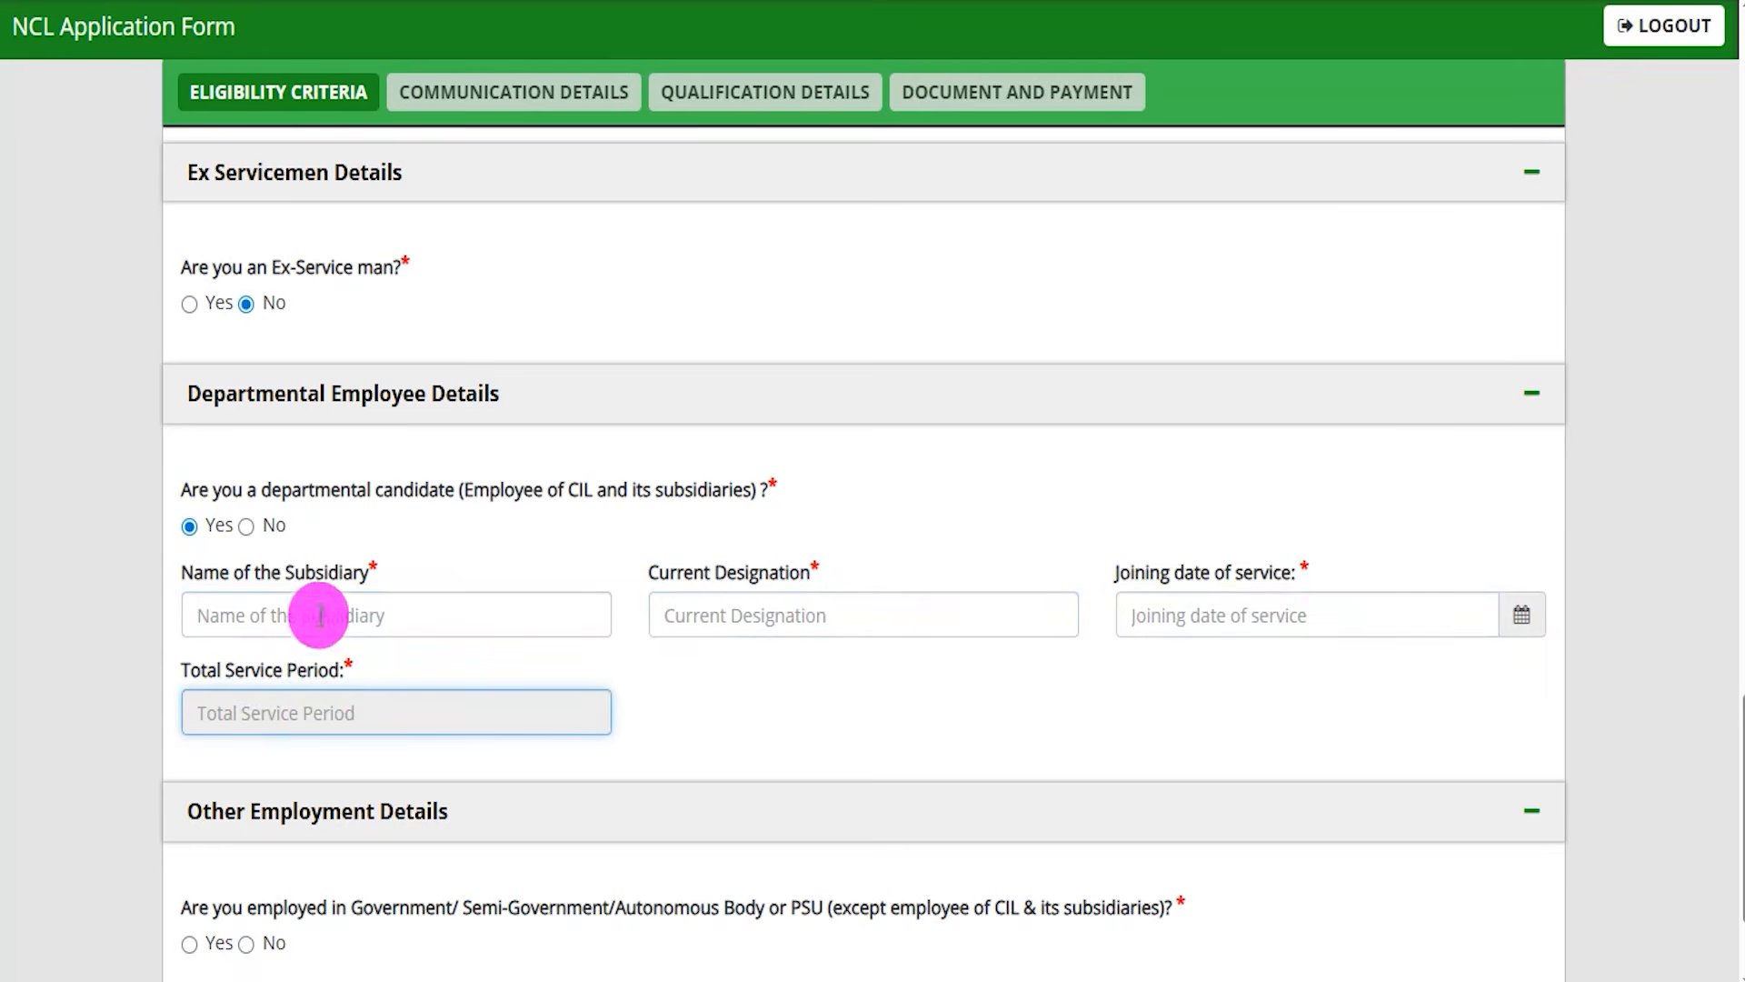
{"action": "left_click_drag", "start_coordinate": [291, 495], "coordinate": [392, 495]}
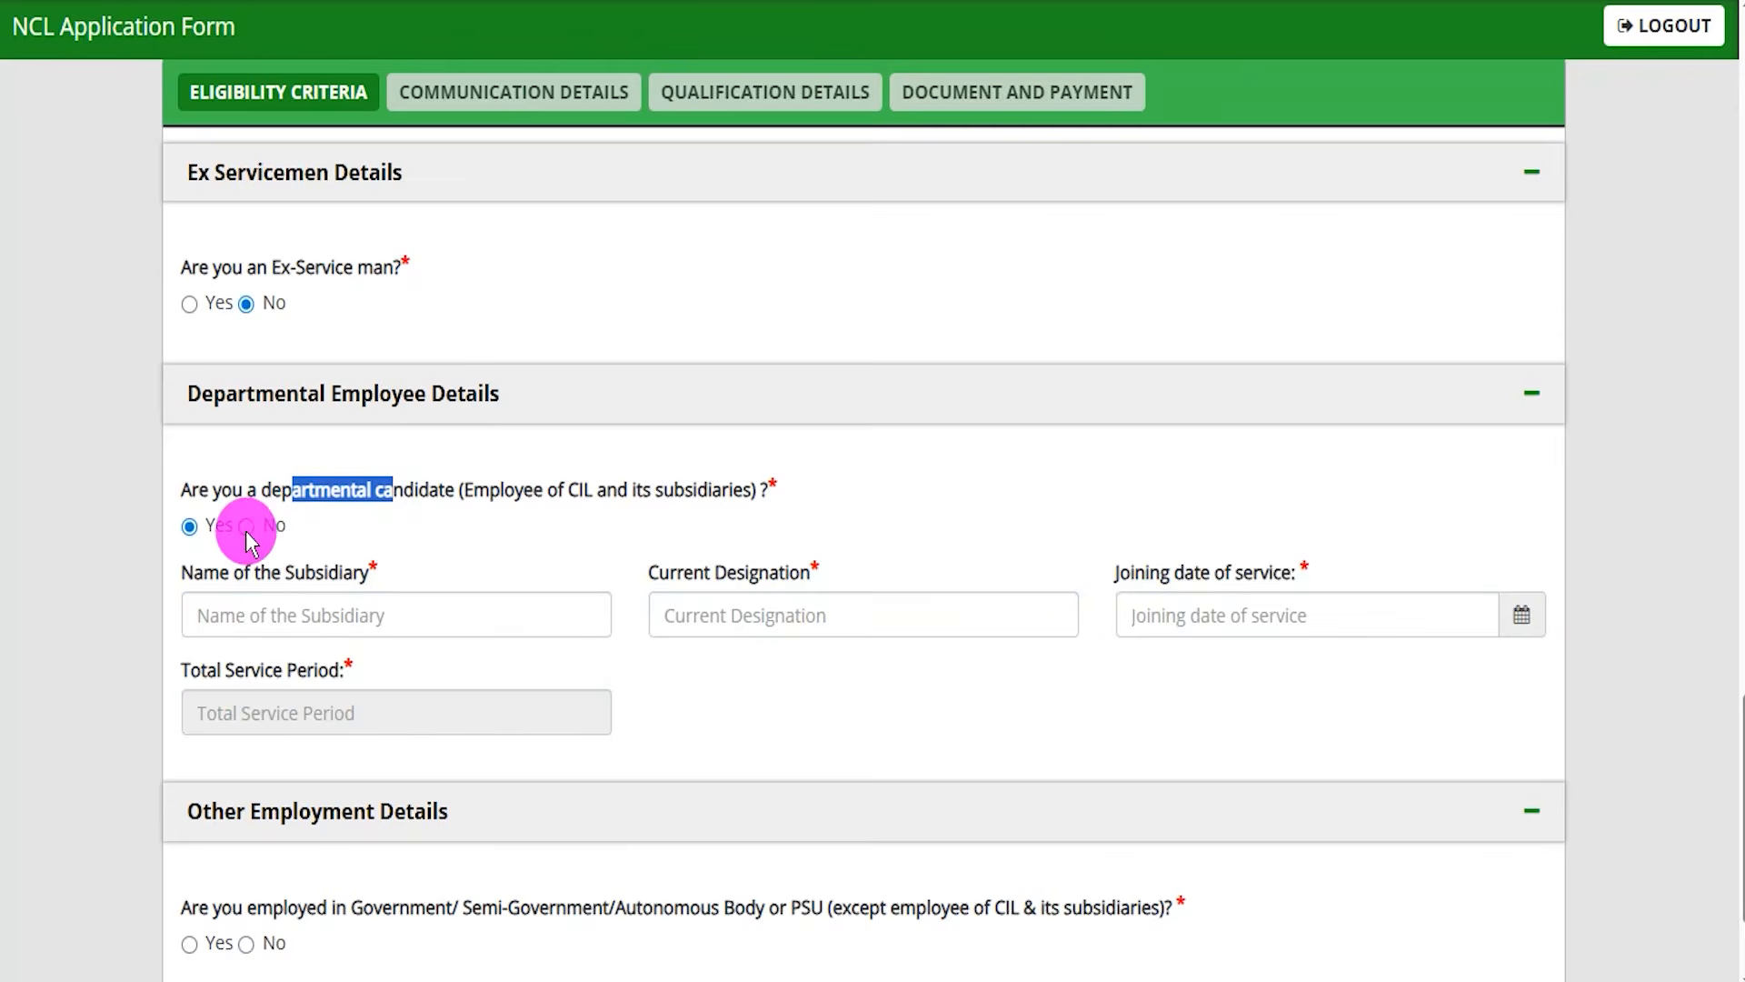
{"action": "left_click", "coordinate": [245, 526]}
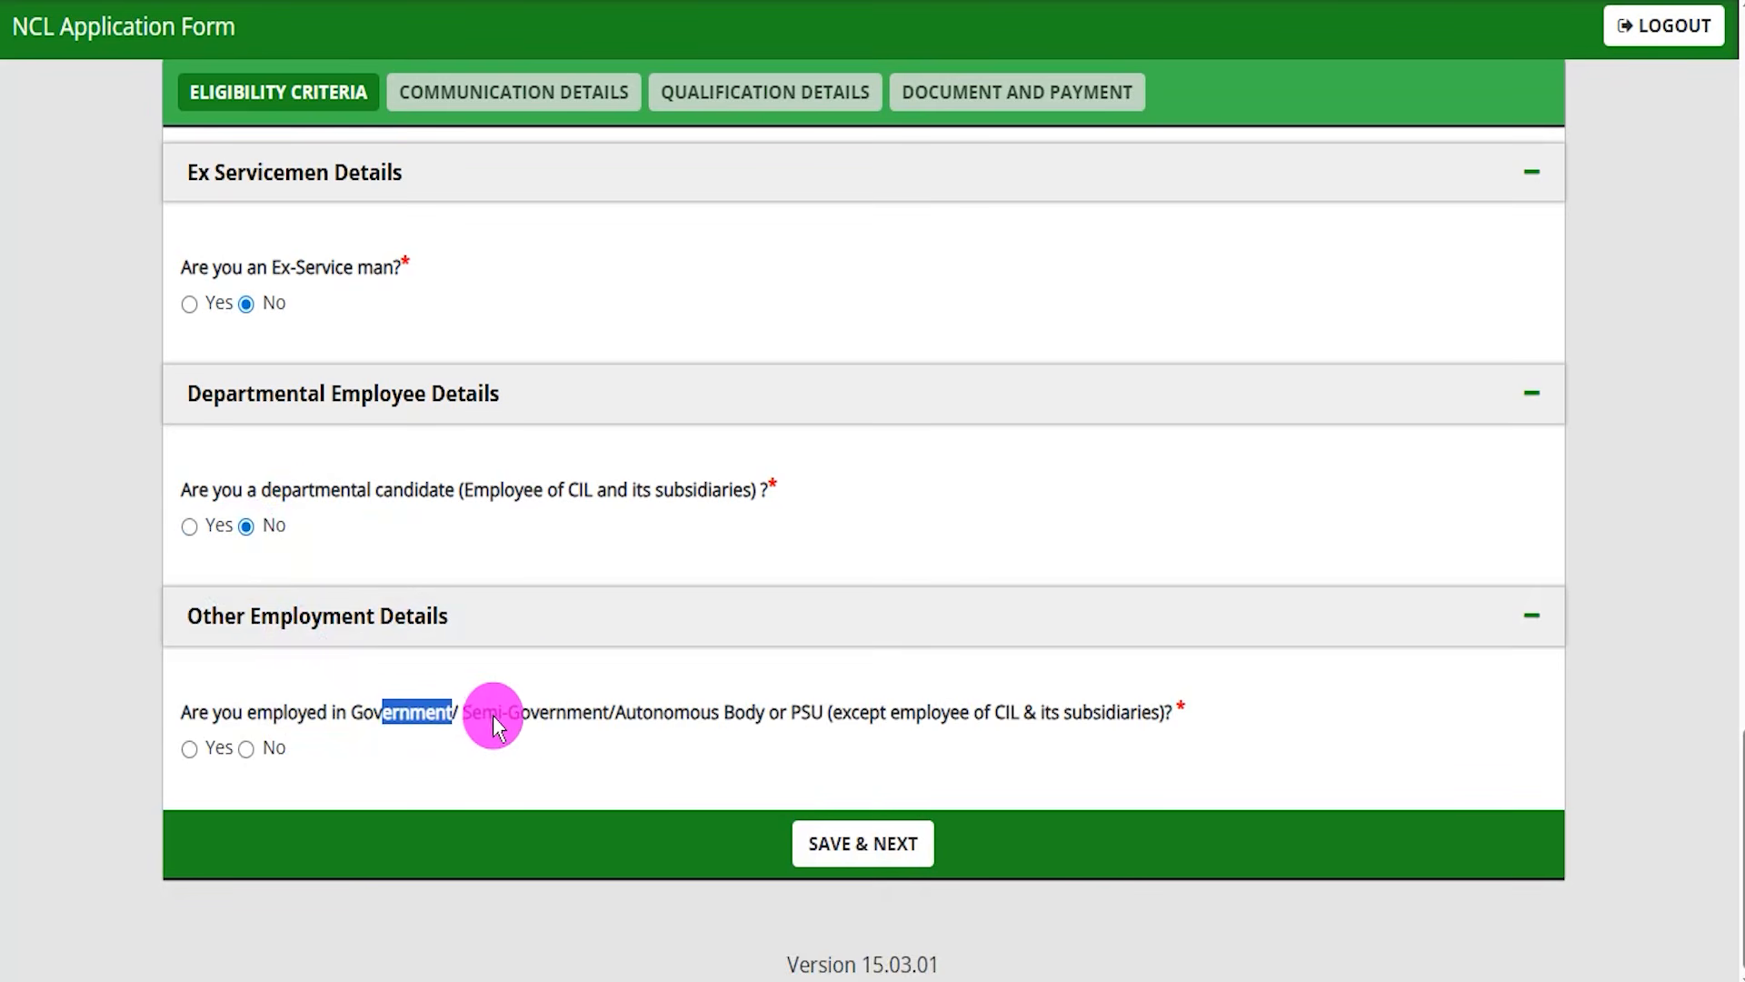
Step: Preview the organisation, designation, joining date and service period fields under Yes, and answer No to the Government/PSU employment question
{"action": "left_click_drag", "start_coordinate": [675, 713], "coordinate": [915, 713]}
{"action": "left_click", "coordinate": [190, 749]}
{"action": "scroll", "coordinate": [312, 740], "scroll_direction": "down", "scroll_amount": 3}
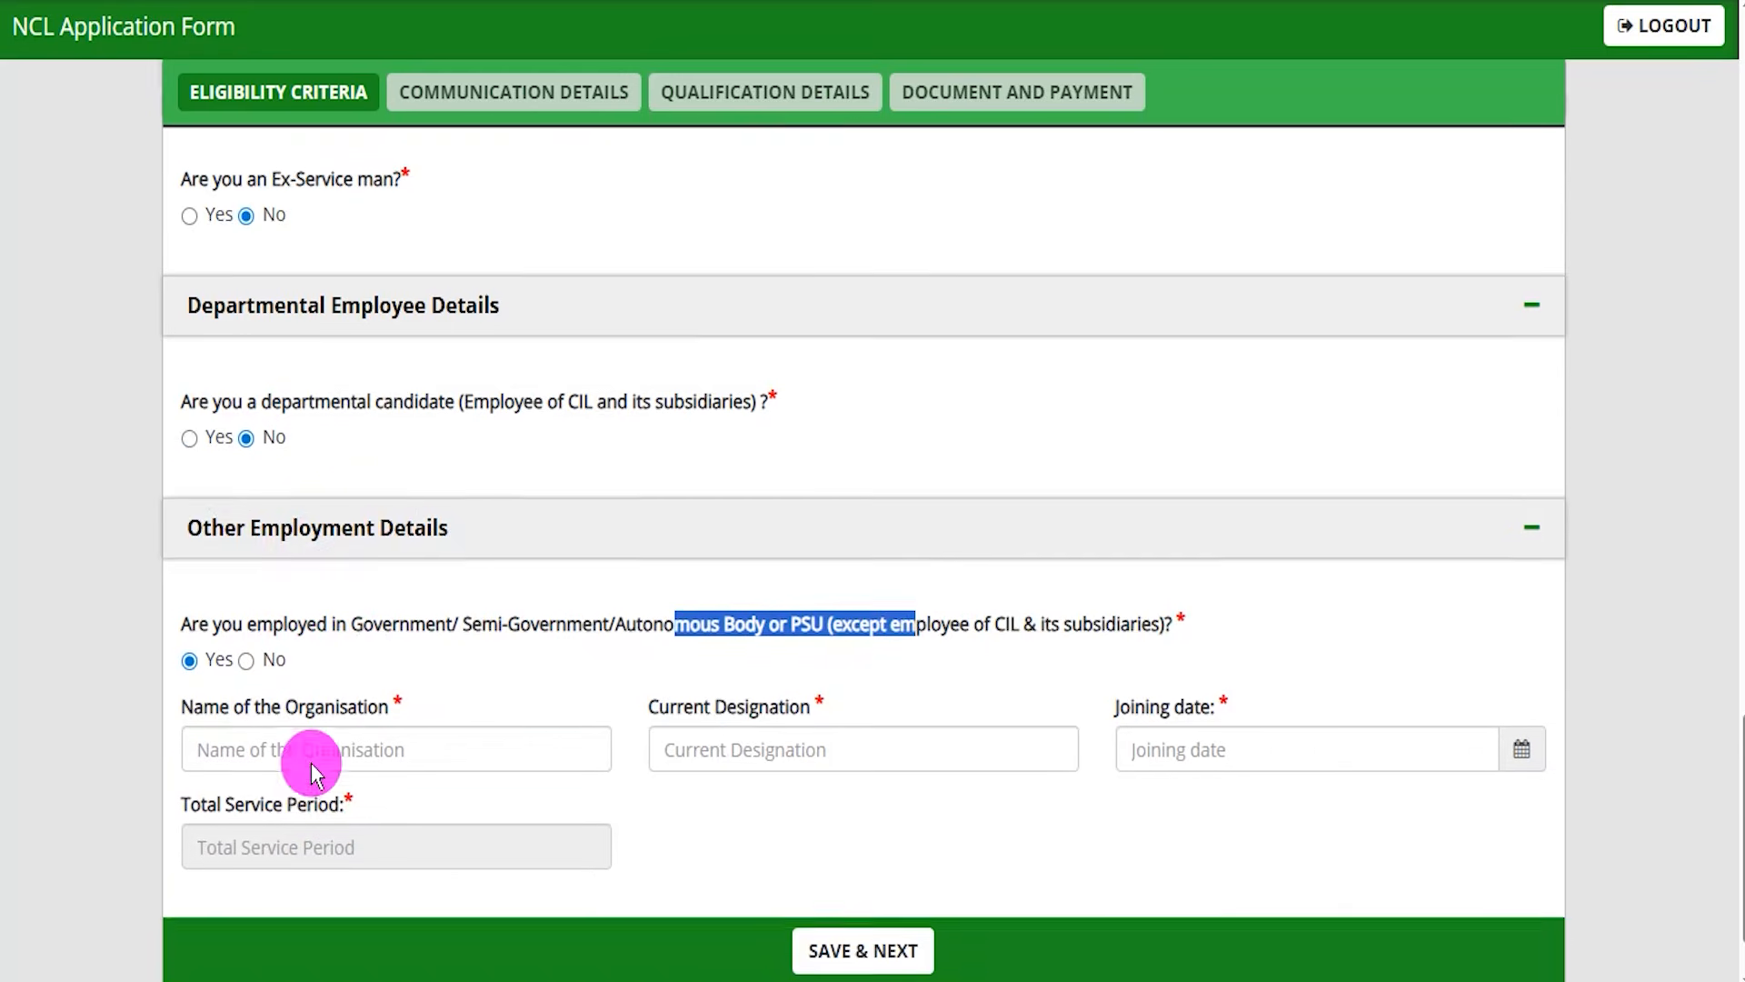
{"action": "left_click", "coordinate": [324, 651]}
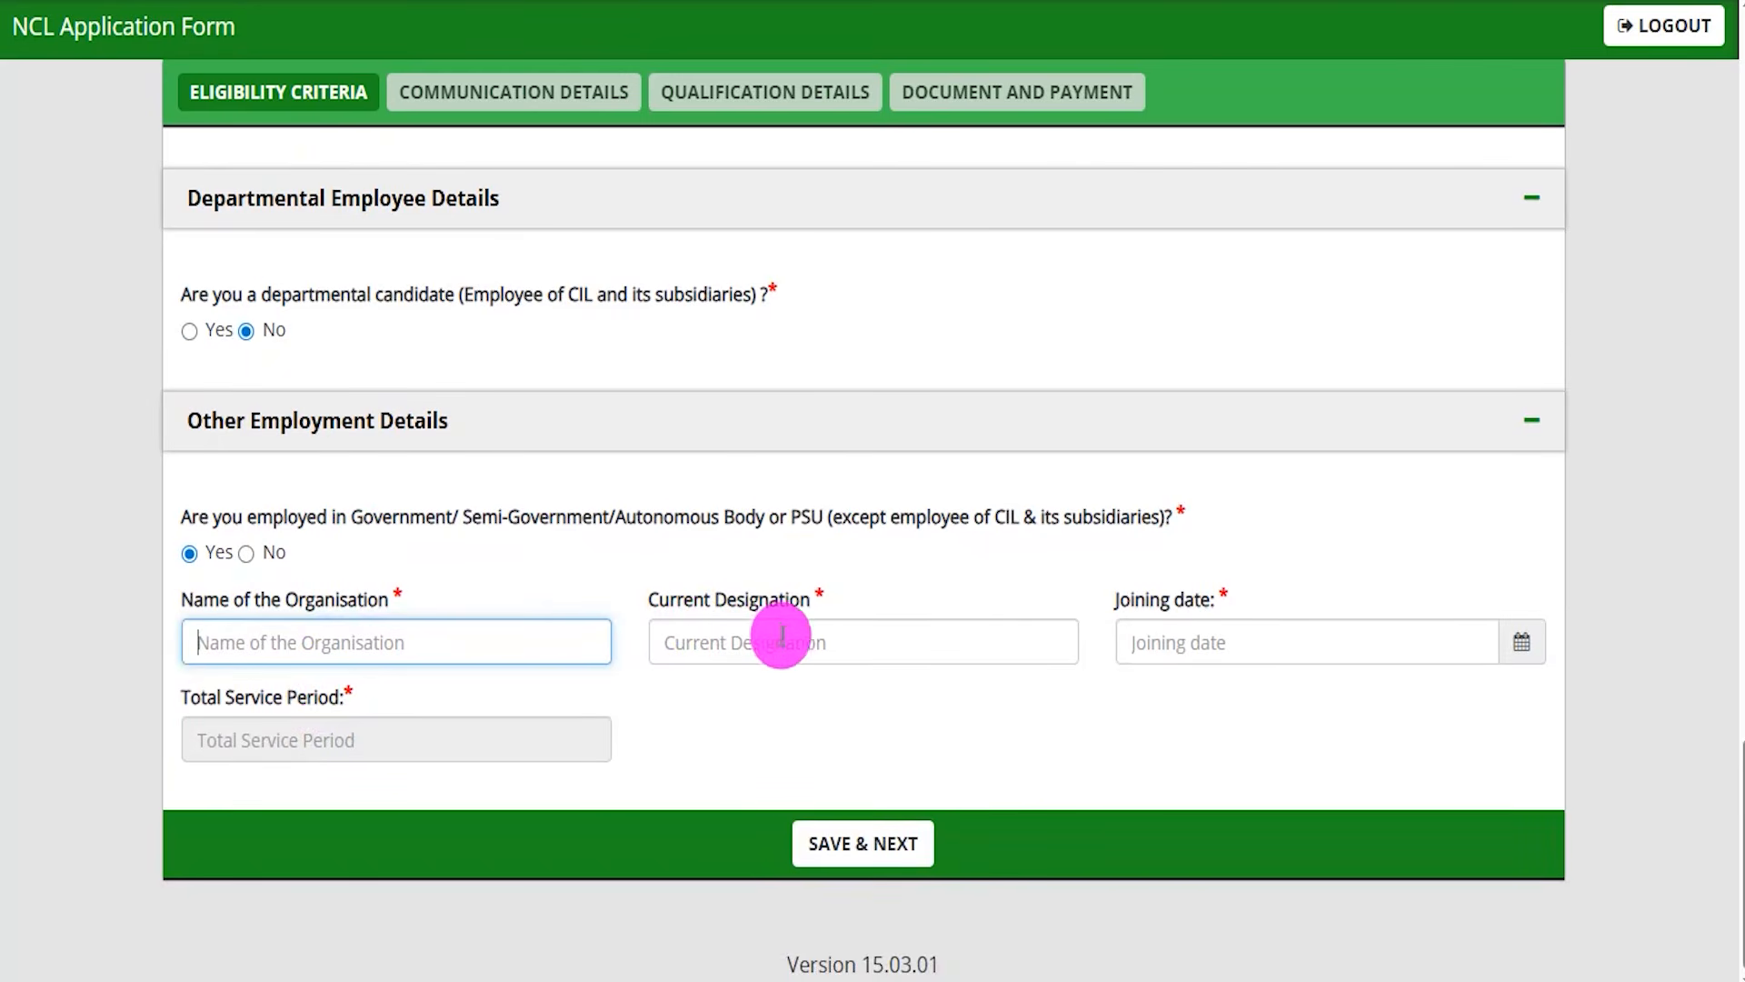
{"action": "left_click", "coordinate": [809, 640]}
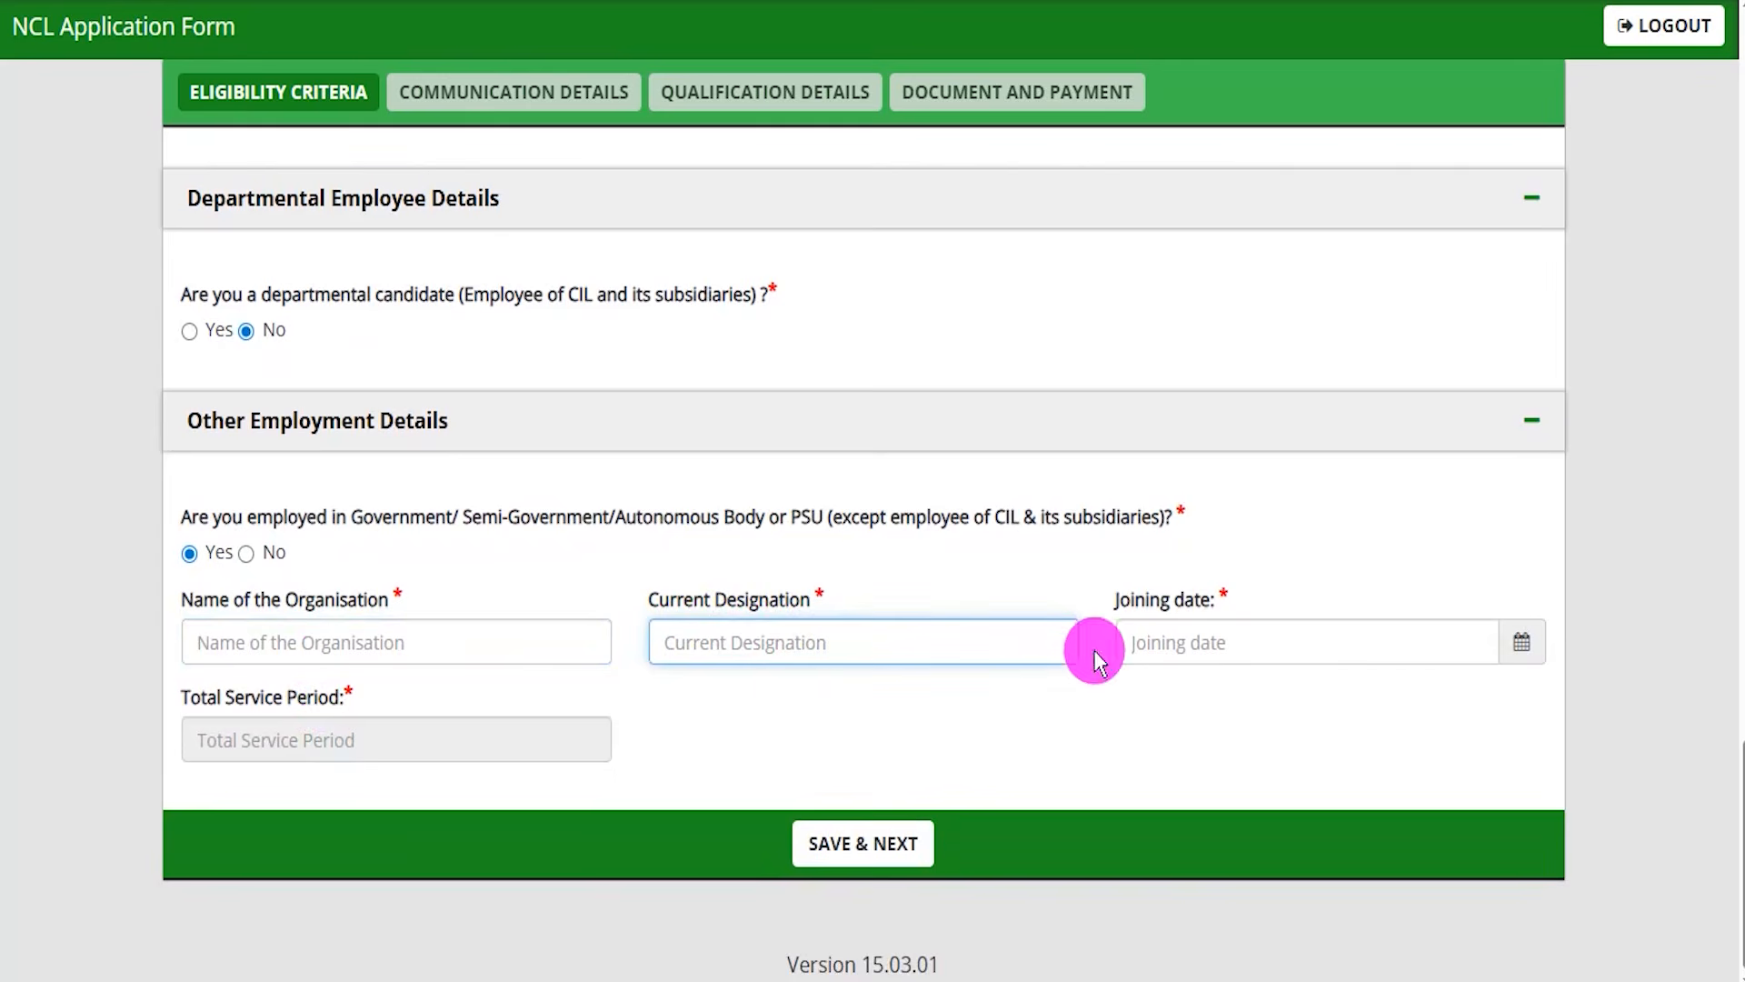
{"action": "left_click", "coordinate": [1521, 649]}
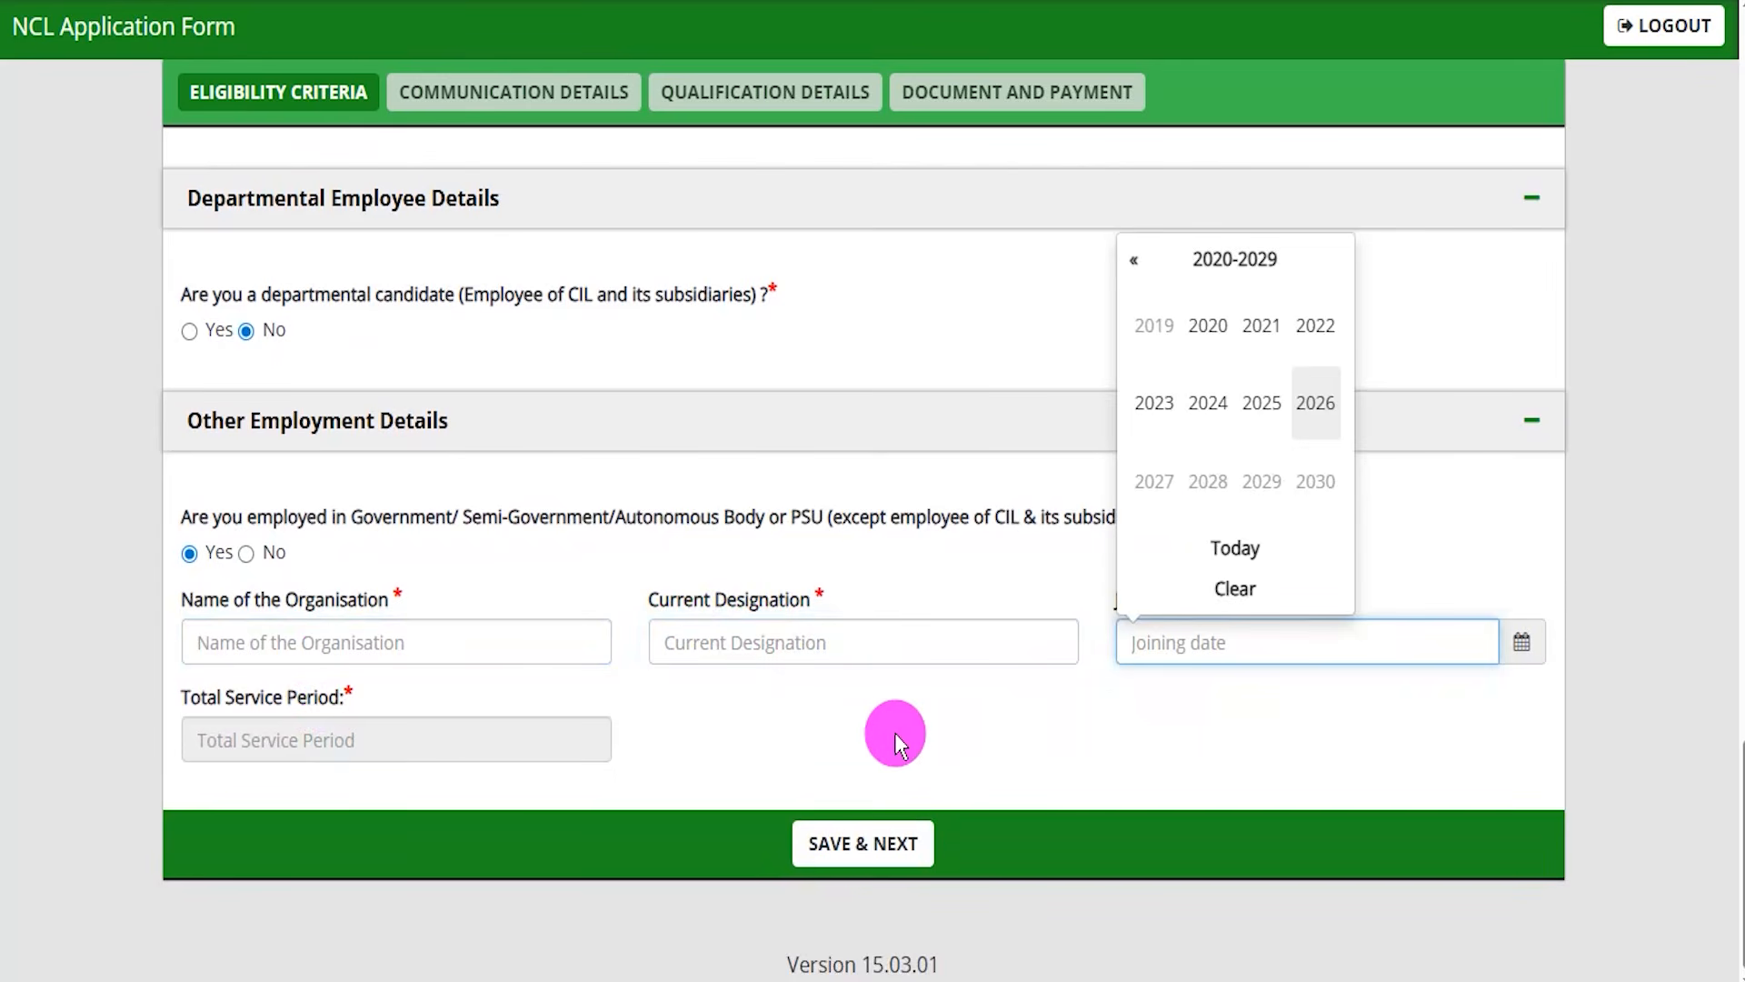
{"action": "left_click", "coordinate": [720, 711]}
{"action": "left_click_drag", "start_coordinate": [238, 700], "coordinate": [306, 712]}
{"action": "left_click", "coordinate": [293, 739]}
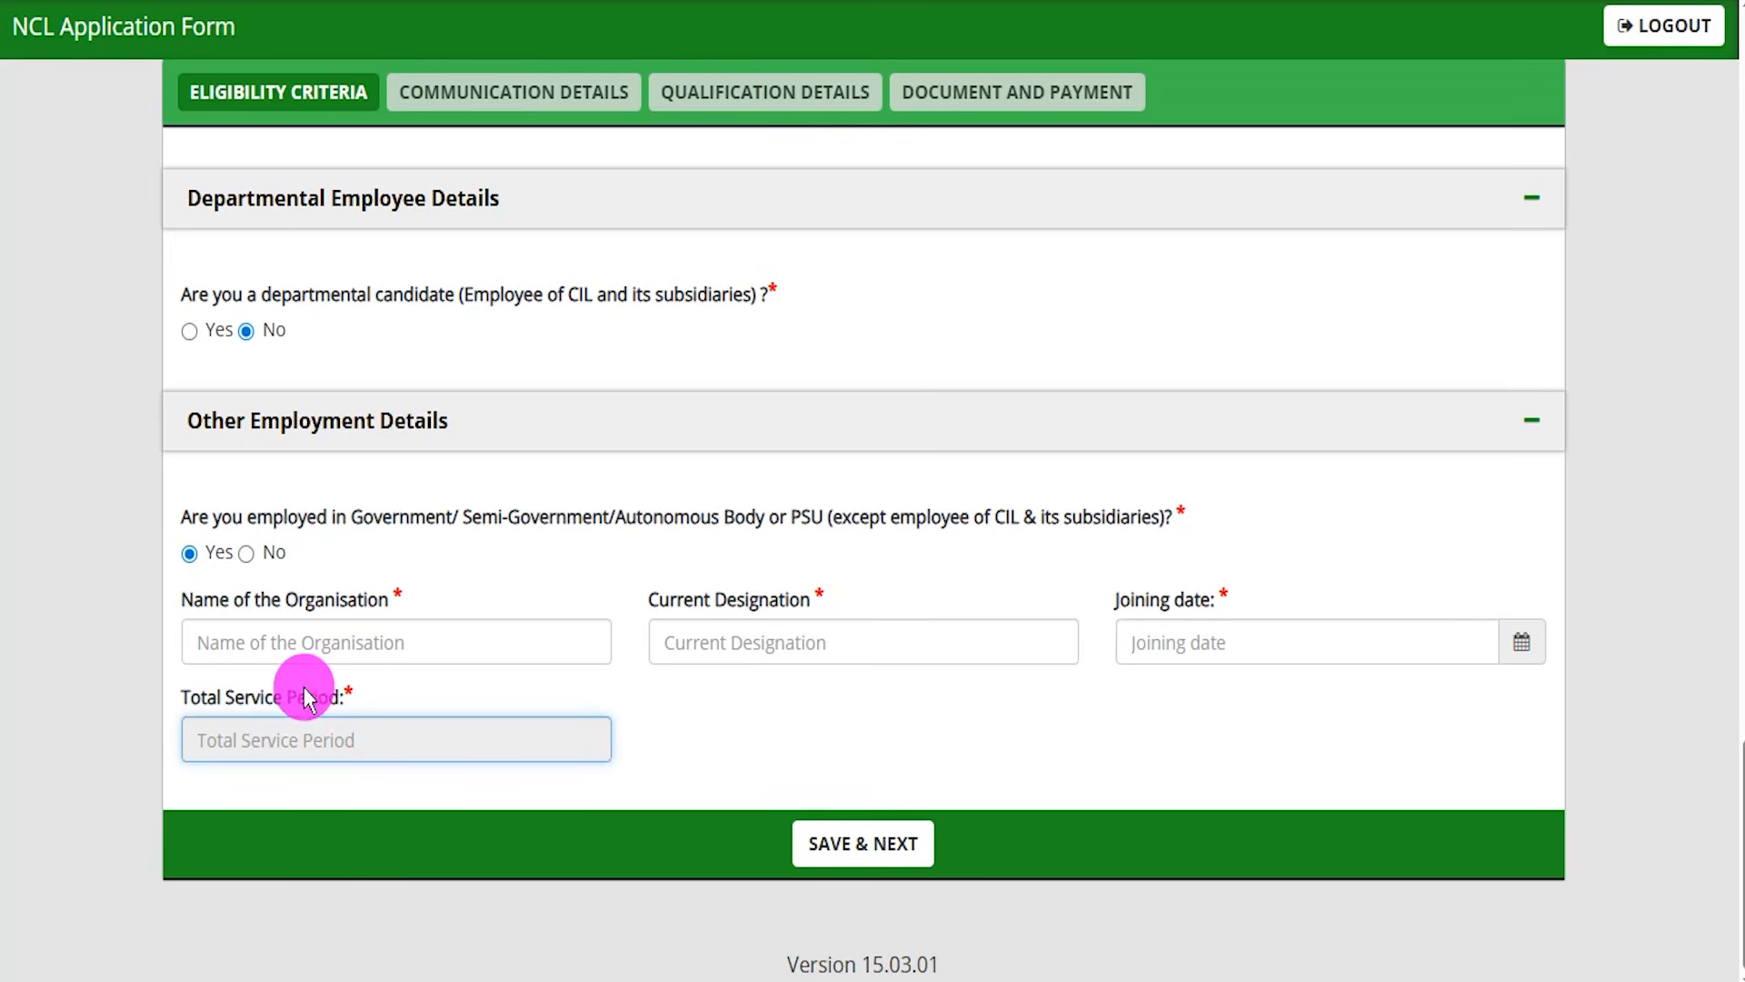
{"action": "left_click", "coordinate": [278, 562]}
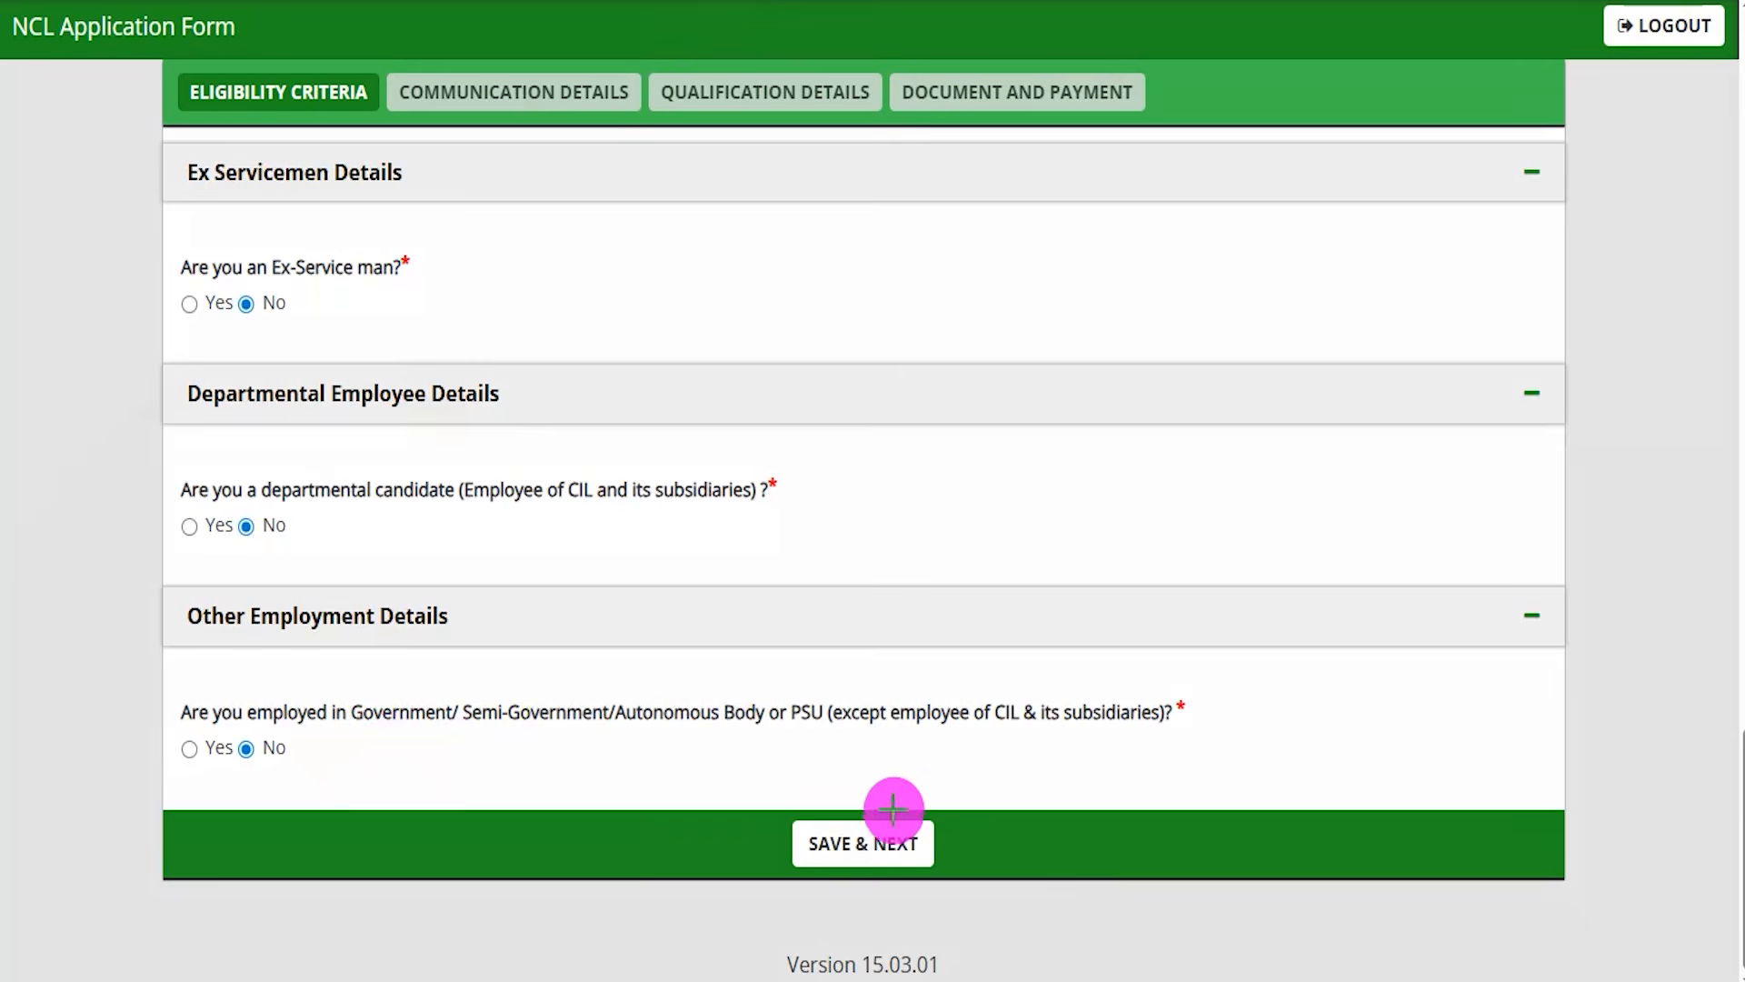
Step: Save the eligibility criteria and go over the correspondence and permanent address fields in Communication Details
{"action": "mouse_move", "coordinate": [701, 772]}
{"action": "left_mouse_down"}
{"action": "mouse_move", "coordinate": [915, 822]}
{"action": "mouse_move", "coordinate": [983, 908]}
{"action": "left_mouse_up"}
{"action": "left_click", "coordinate": [863, 844]}
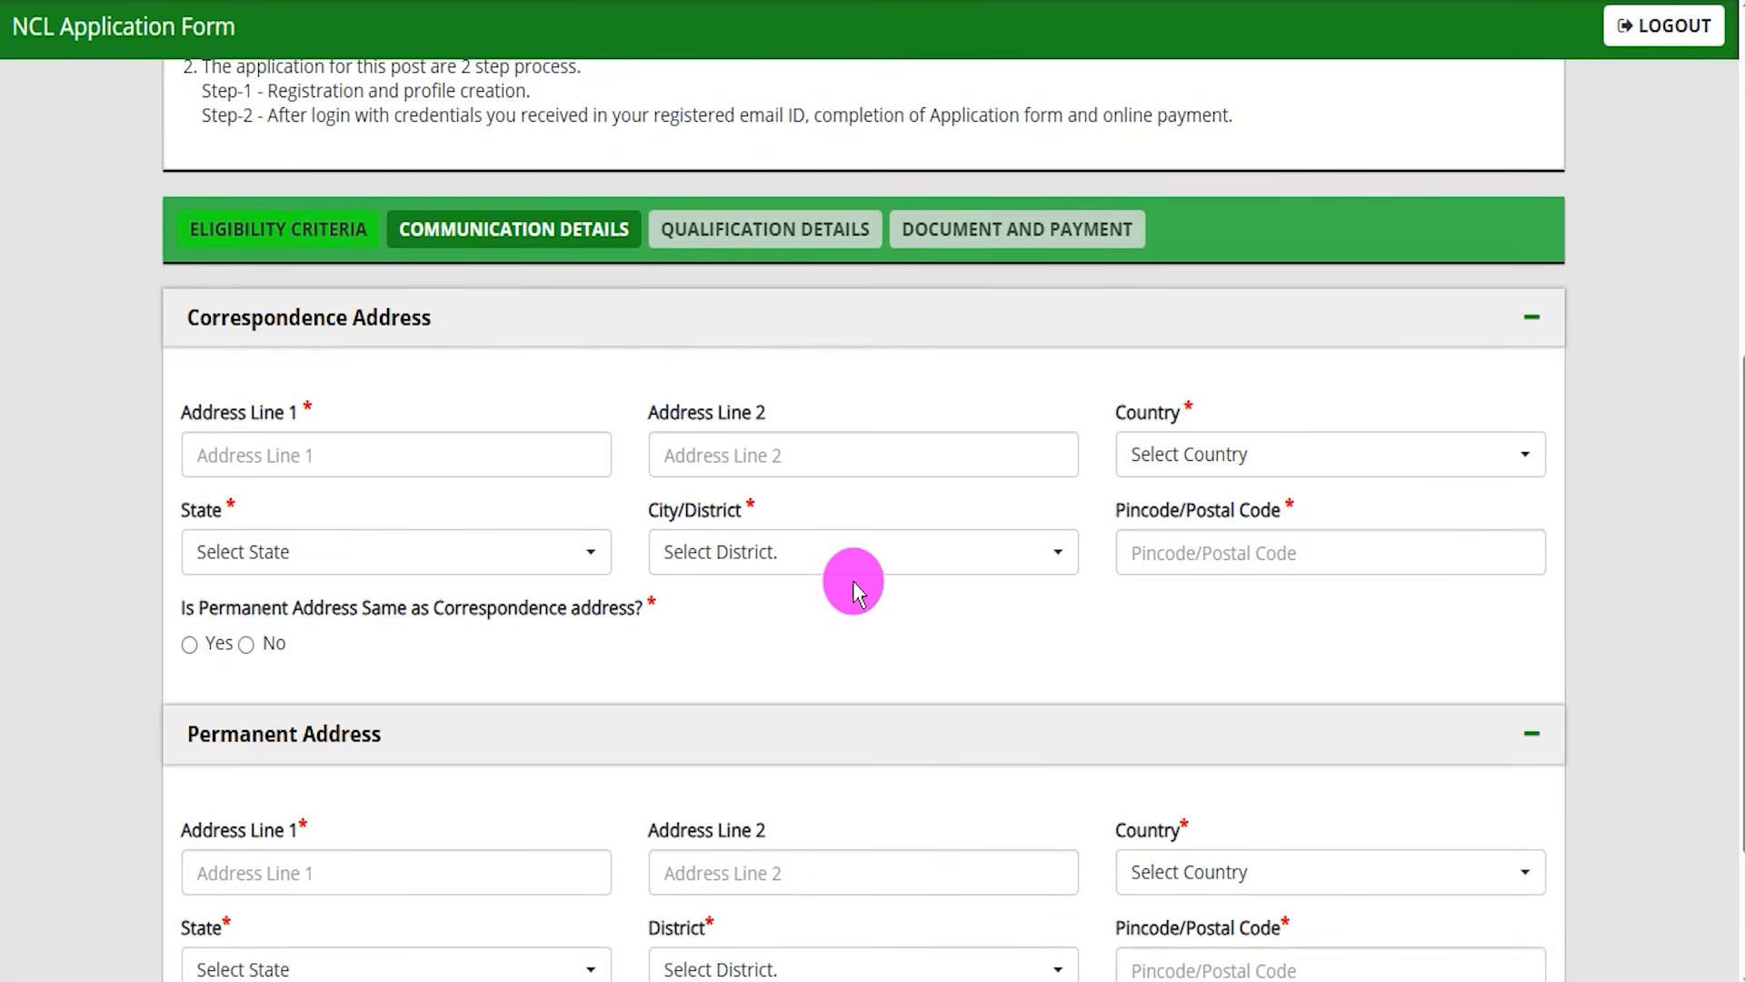
{"action": "scroll", "coordinate": [572, 477], "scroll_direction": "down", "scroll_amount": 2}
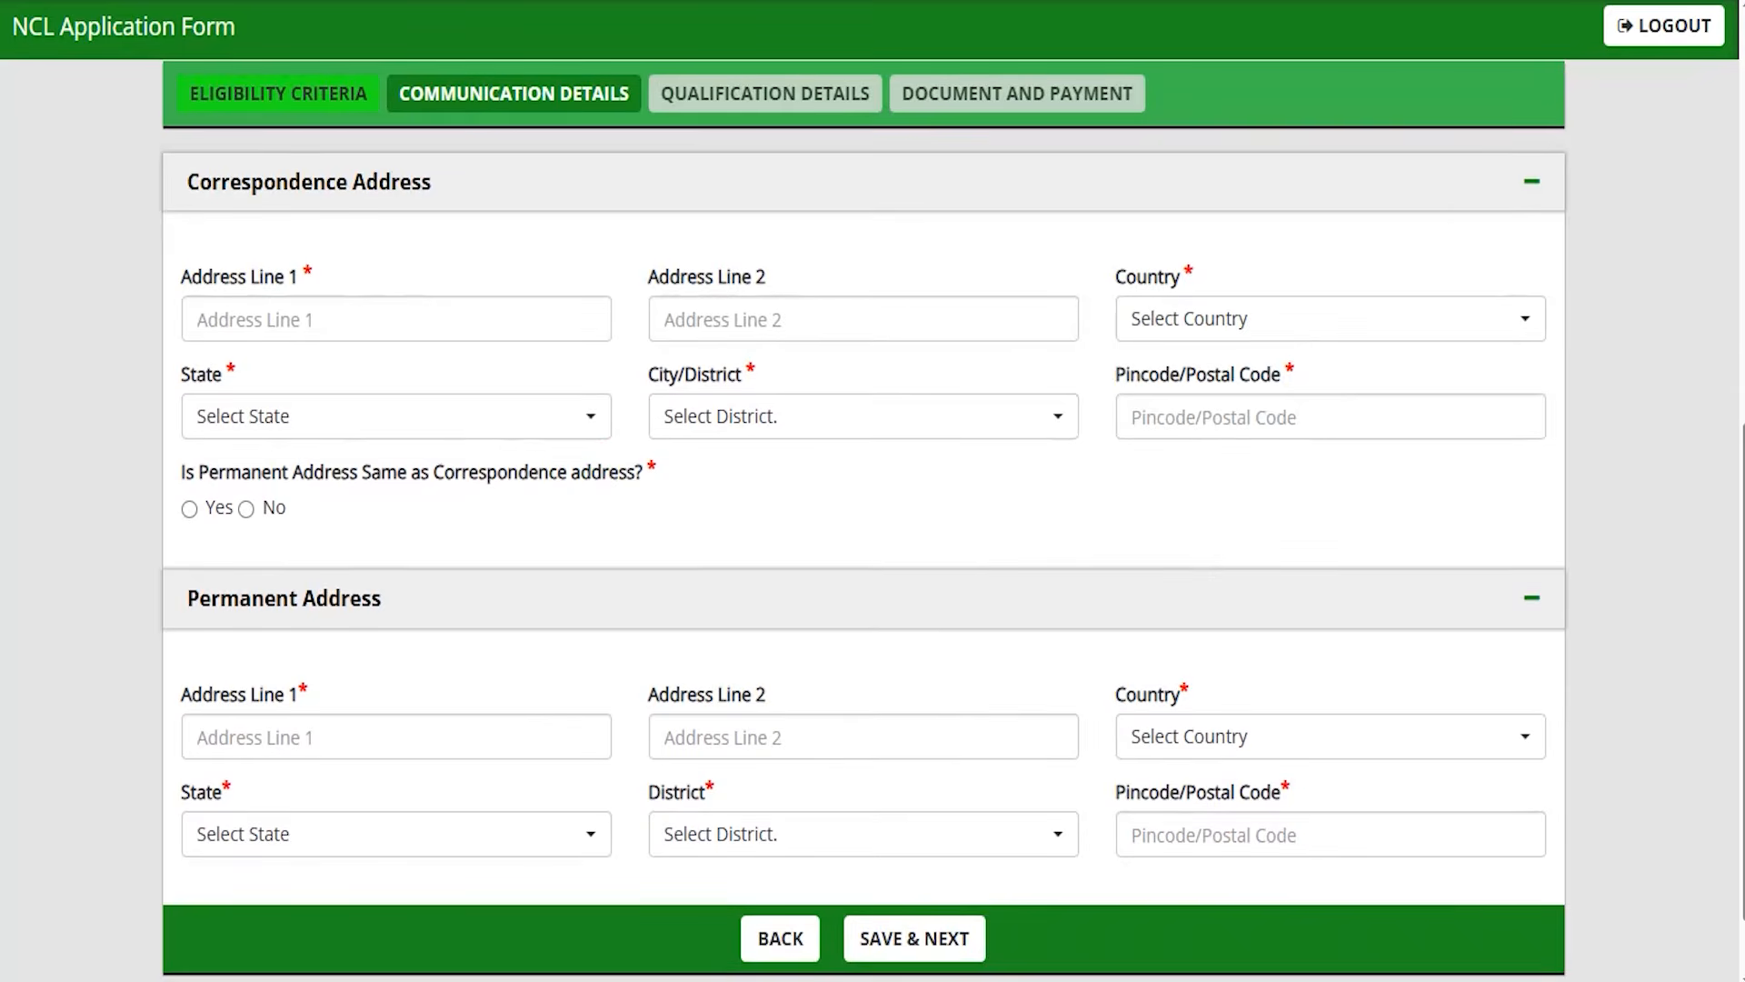
{"action": "left_click_drag", "start_coordinate": [310, 323], "coordinate": [410, 324]}
{"action": "left_click_drag", "start_coordinate": [668, 312], "coordinate": [818, 325]}
{"action": "left_click_drag", "start_coordinate": [1119, 313], "coordinate": [1242, 311]}
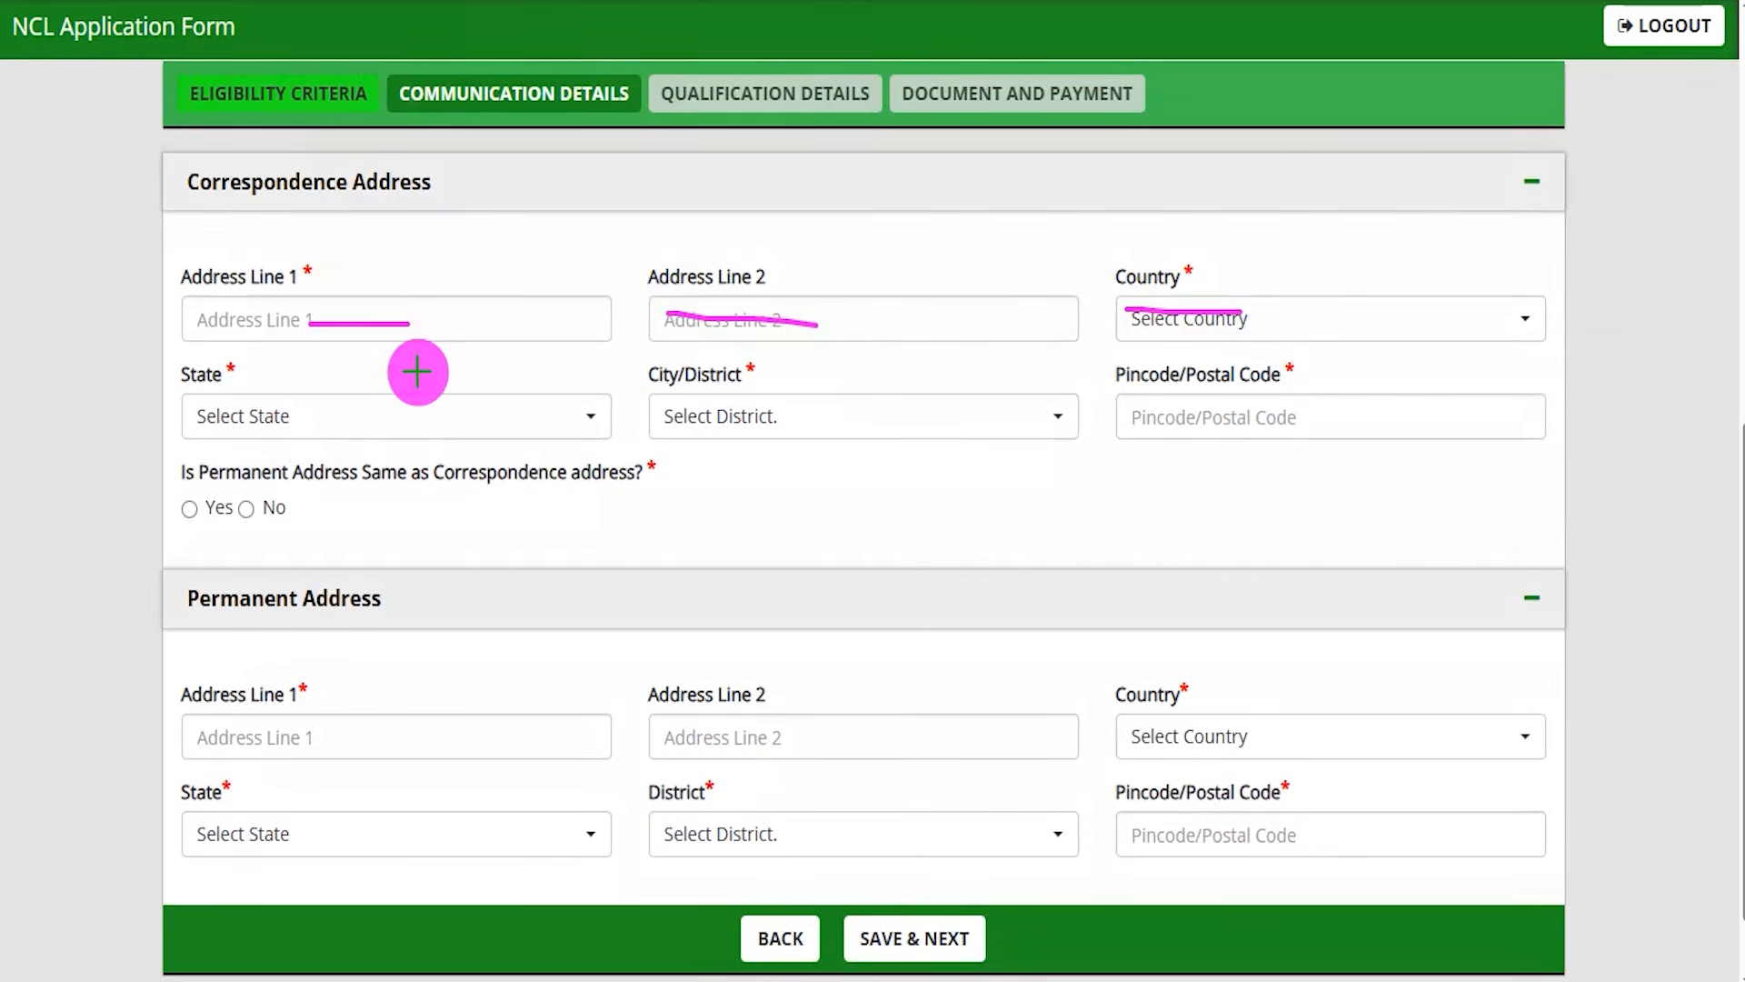
{"action": "left_click_drag", "start_coordinate": [259, 216], "coordinate": [447, 215]}
{"action": "left_click_drag", "start_coordinate": [375, 422], "coordinate": [440, 423]}
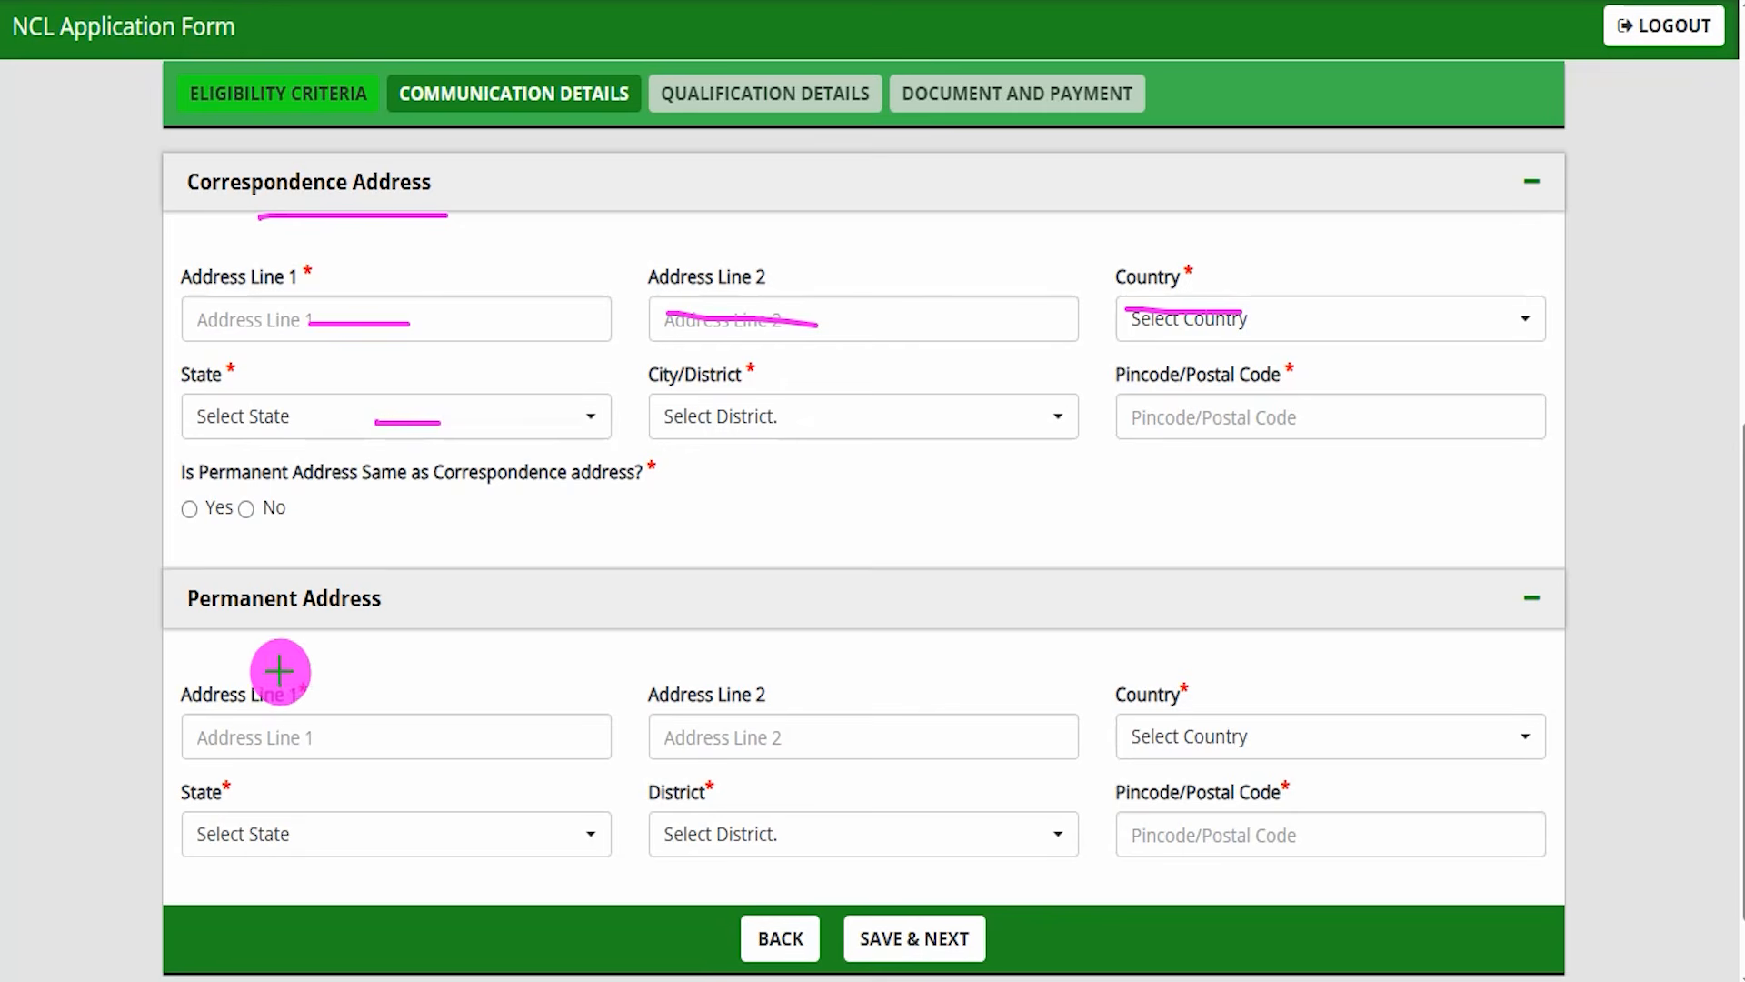
{"action": "left_click_drag", "start_coordinate": [377, 624], "coordinate": [426, 570]}
{"action": "left_click_drag", "start_coordinate": [358, 747], "coordinate": [474, 747]}
{"action": "left_click_drag", "start_coordinate": [703, 740], "coordinate": [806, 750]}
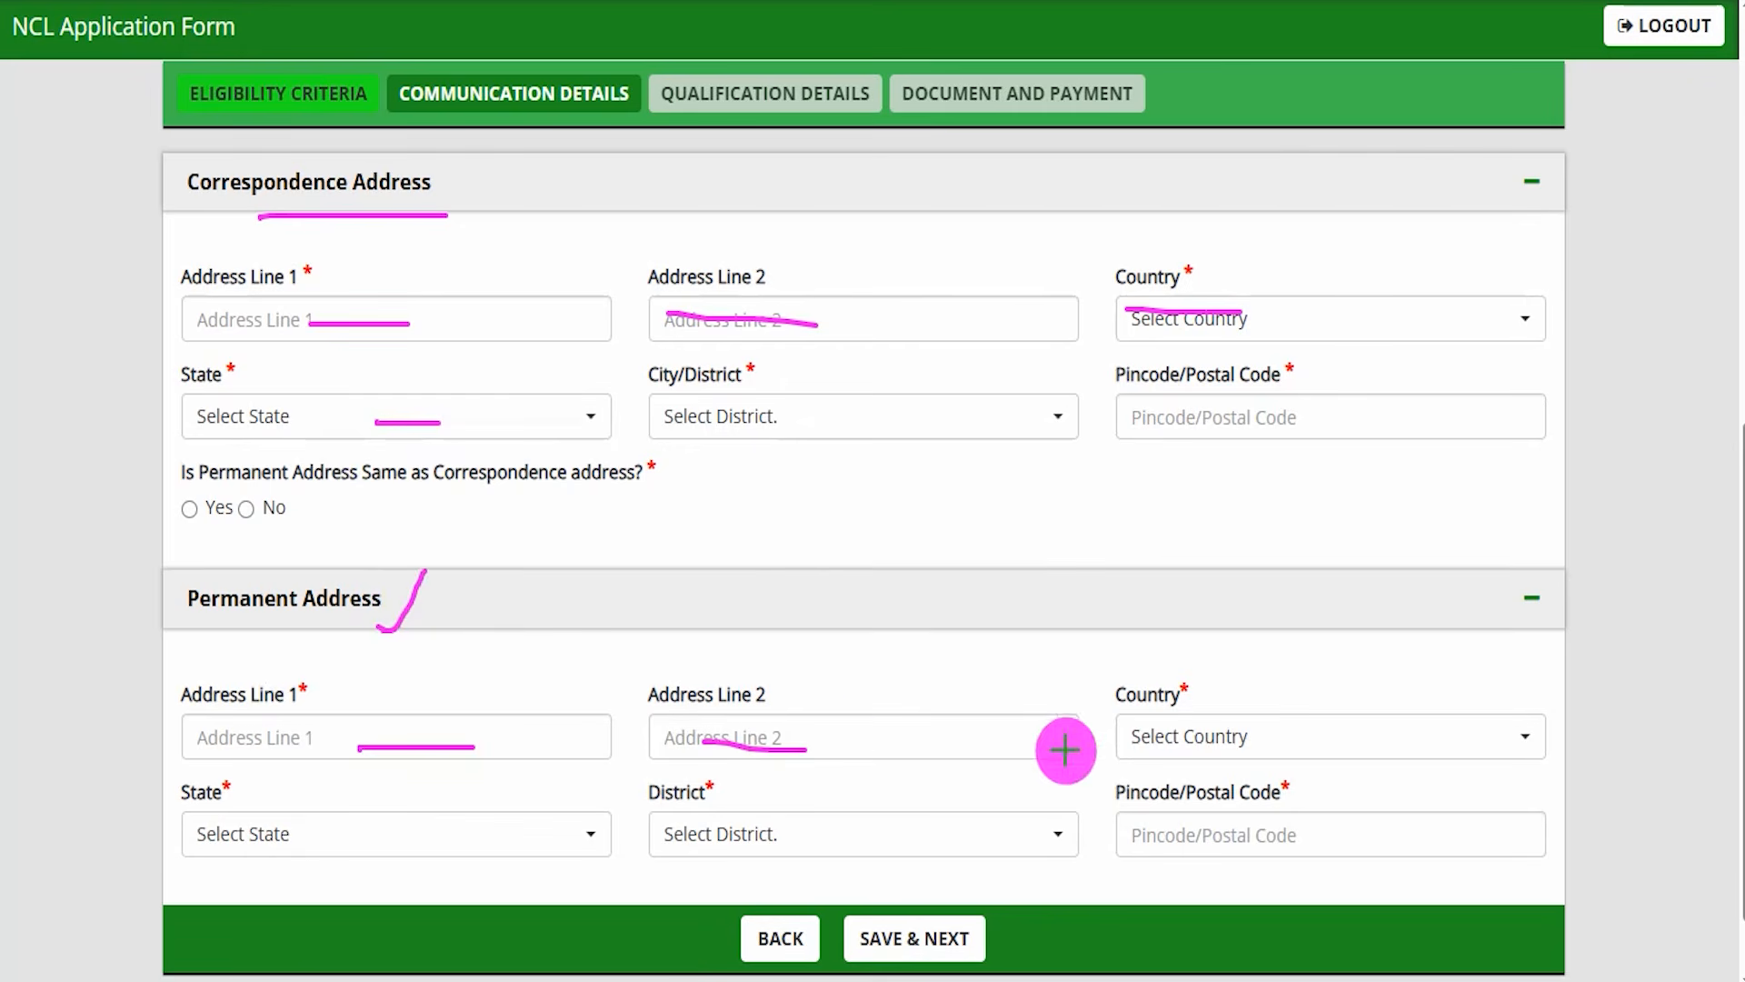
{"action": "key", "text": "Escape"}
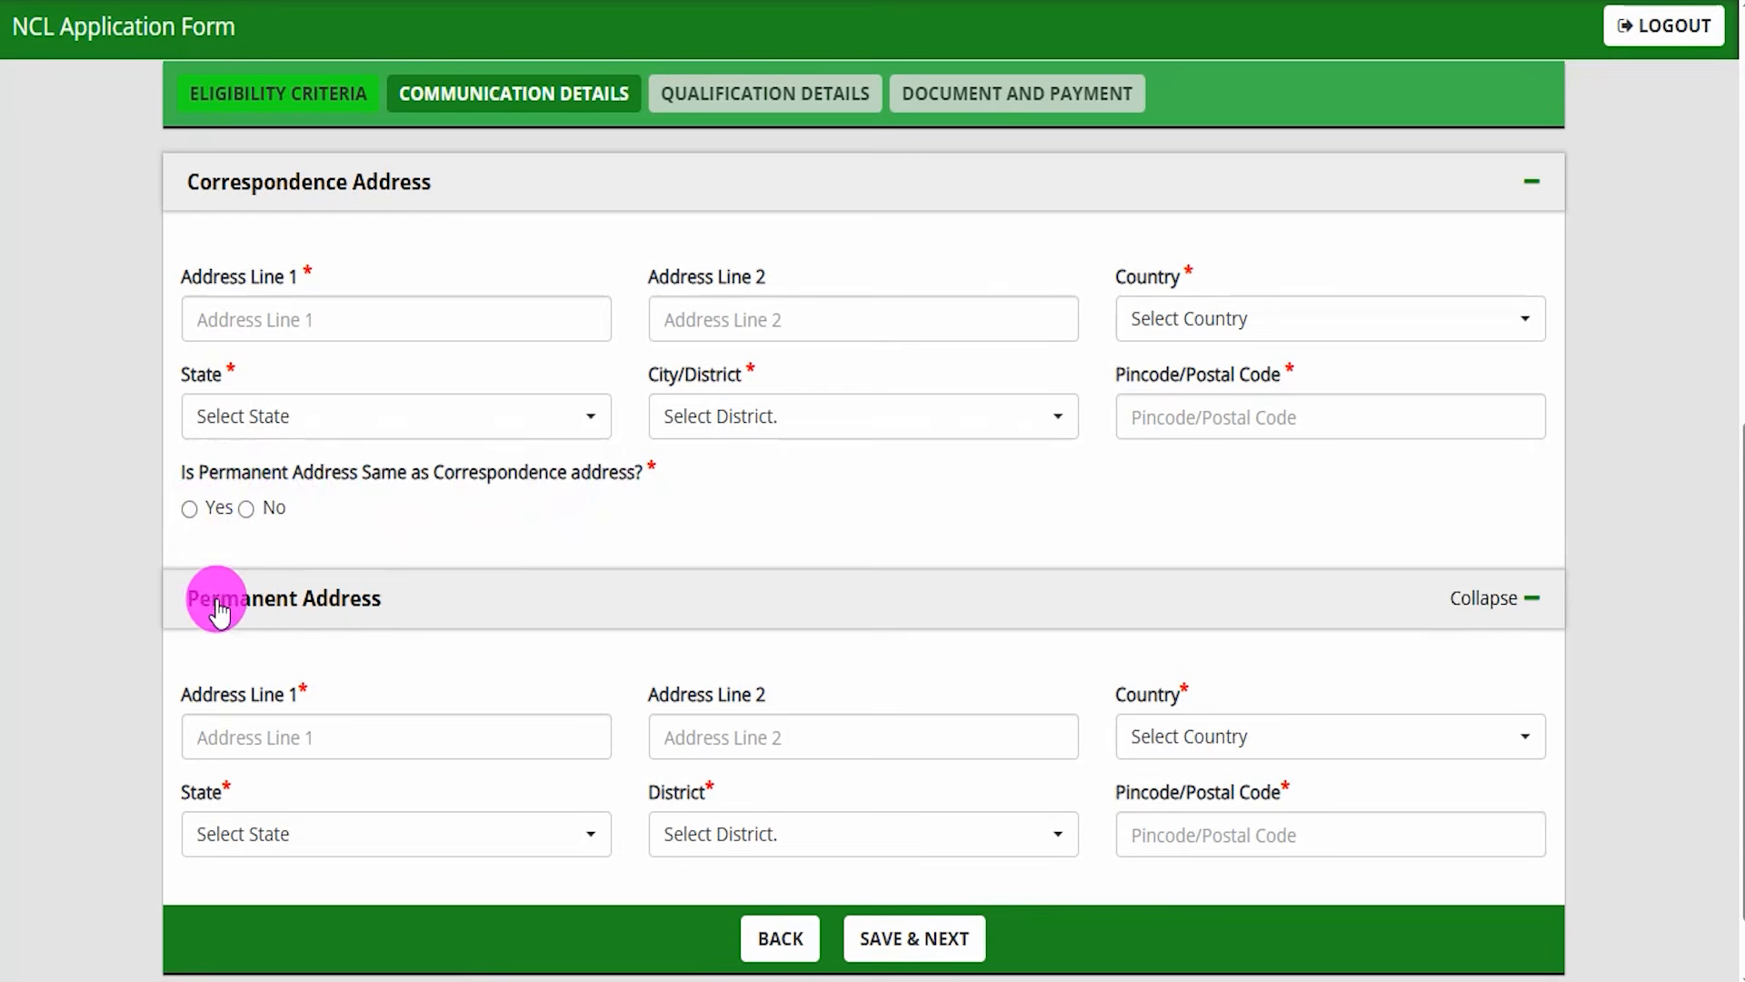
Step: Point out the permanent address fields from Address Line 1 to Pincode/Postal Code and proceed to Qualification Details
{"action": "left_click_drag", "start_coordinate": [446, 194], "coordinate": [486, 137]}
{"action": "left_click_drag", "start_coordinate": [339, 734], "coordinate": [371, 732]}
{"action": "left_click_drag", "start_coordinate": [745, 732], "coordinate": [773, 732]}
{"action": "left_click_drag", "start_coordinate": [1184, 743], "coordinate": [1232, 736]}
{"action": "left_click_drag", "start_coordinate": [353, 839], "coordinate": [423, 837]}
{"action": "left_click_drag", "start_coordinate": [763, 836], "coordinate": [801, 838]}
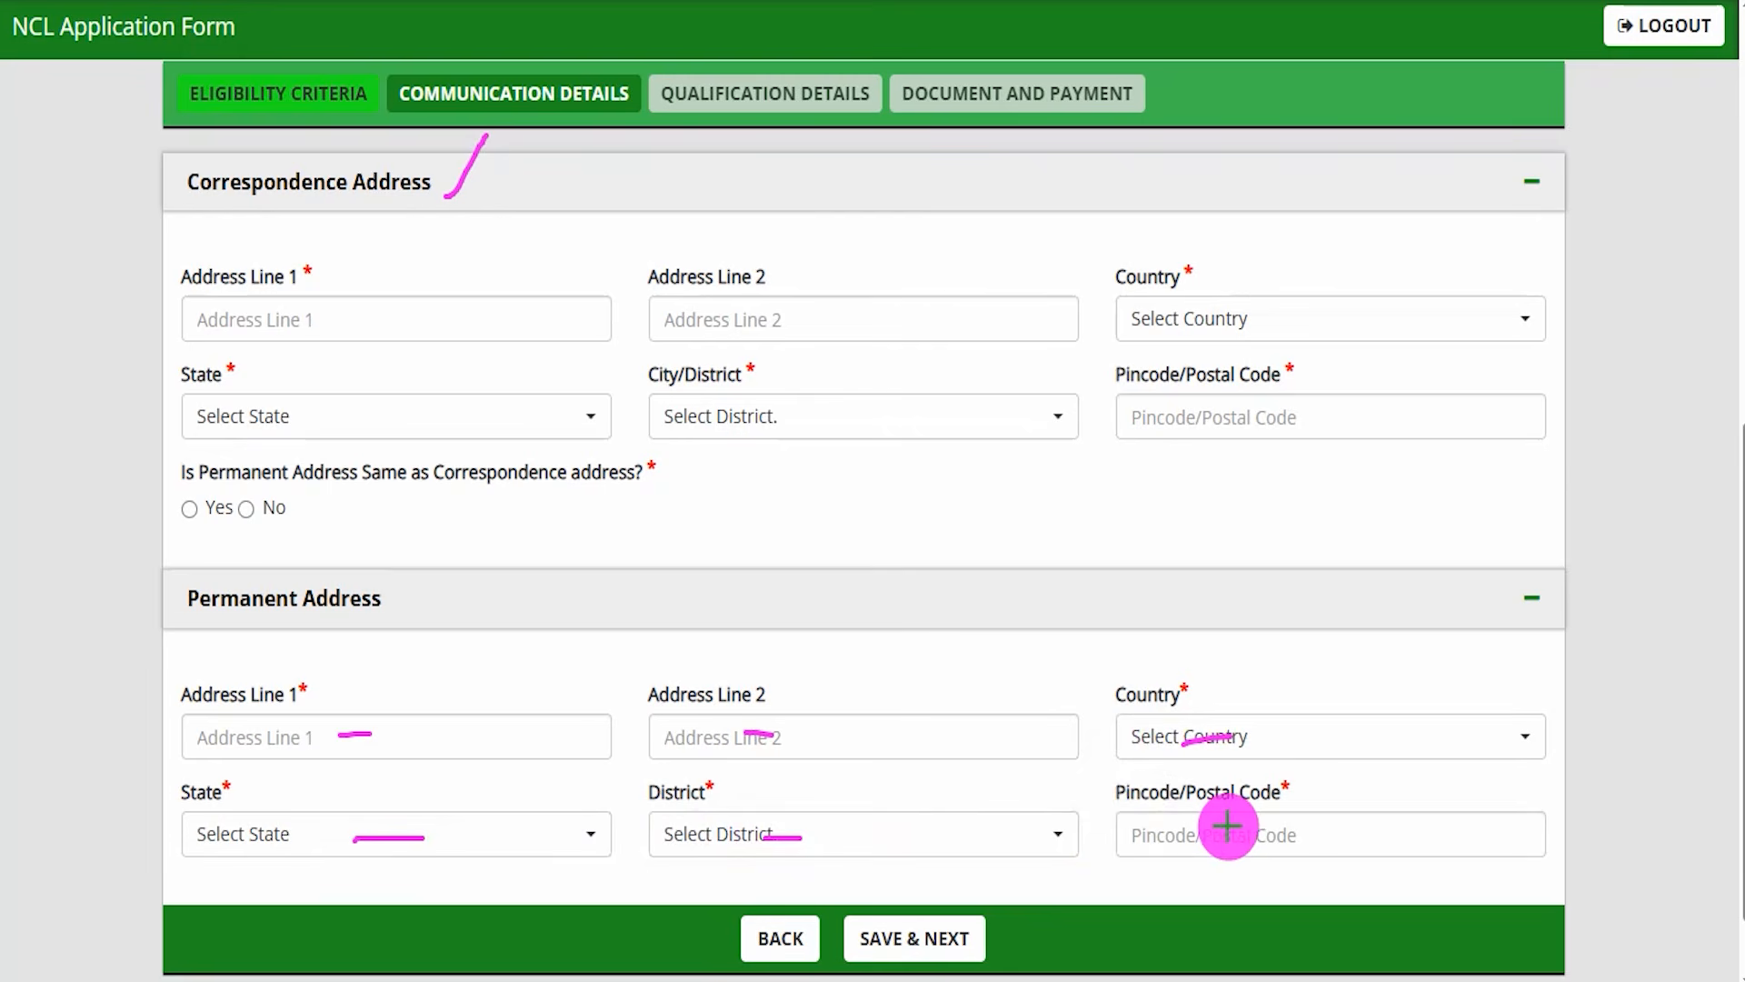
{"action": "left_click_drag", "start_coordinate": [1209, 827], "coordinate": [1298, 823]}
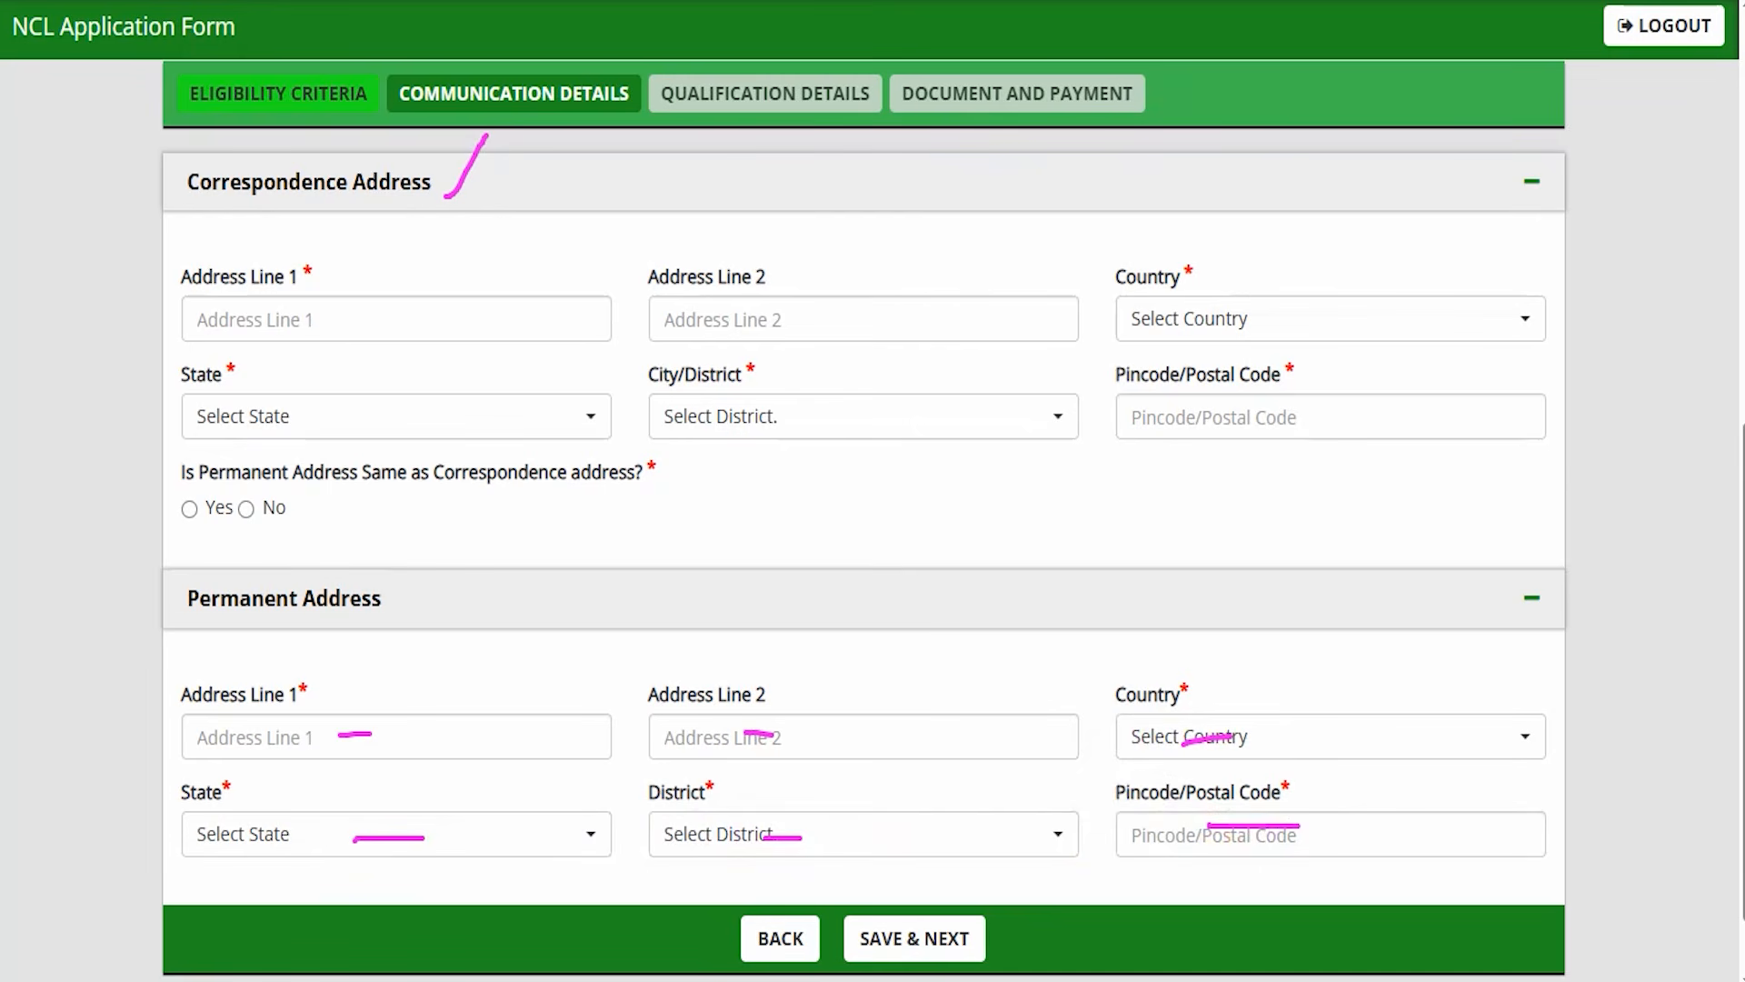
{"action": "left_click_drag", "start_coordinate": [1007, 637], "coordinate": [954, 895]}
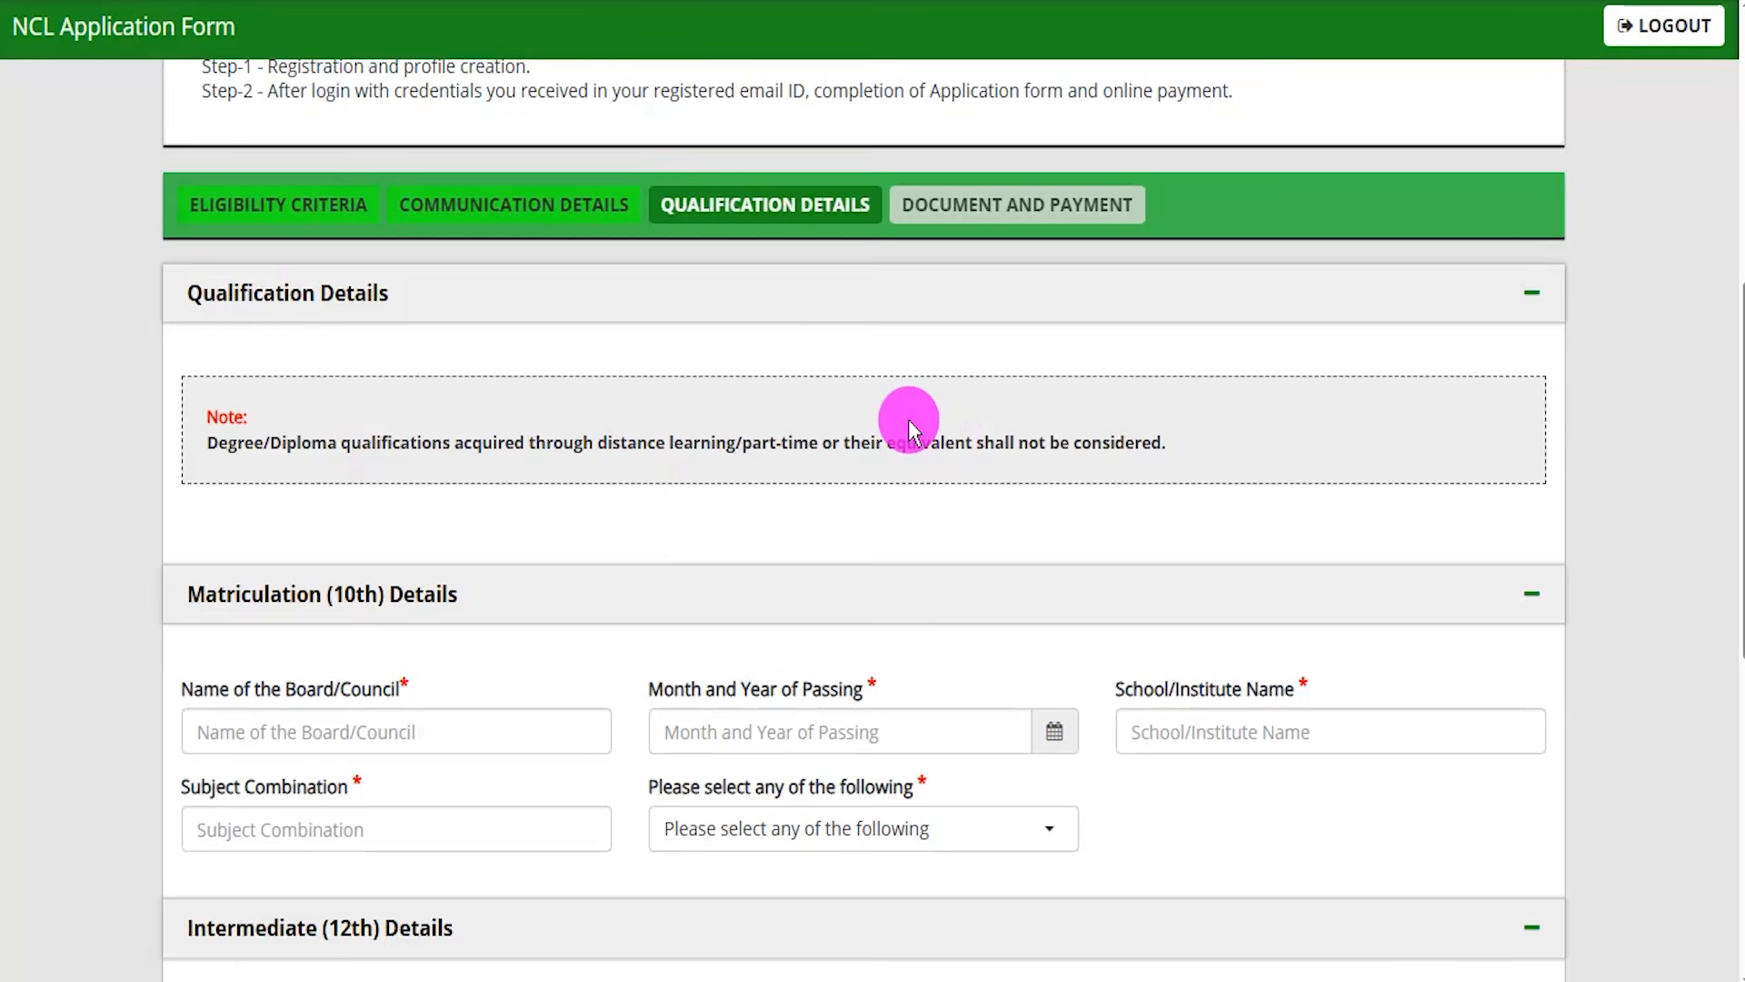
{"action": "left_click_drag", "start_coordinate": [746, 250], "coordinate": [837, 130]}
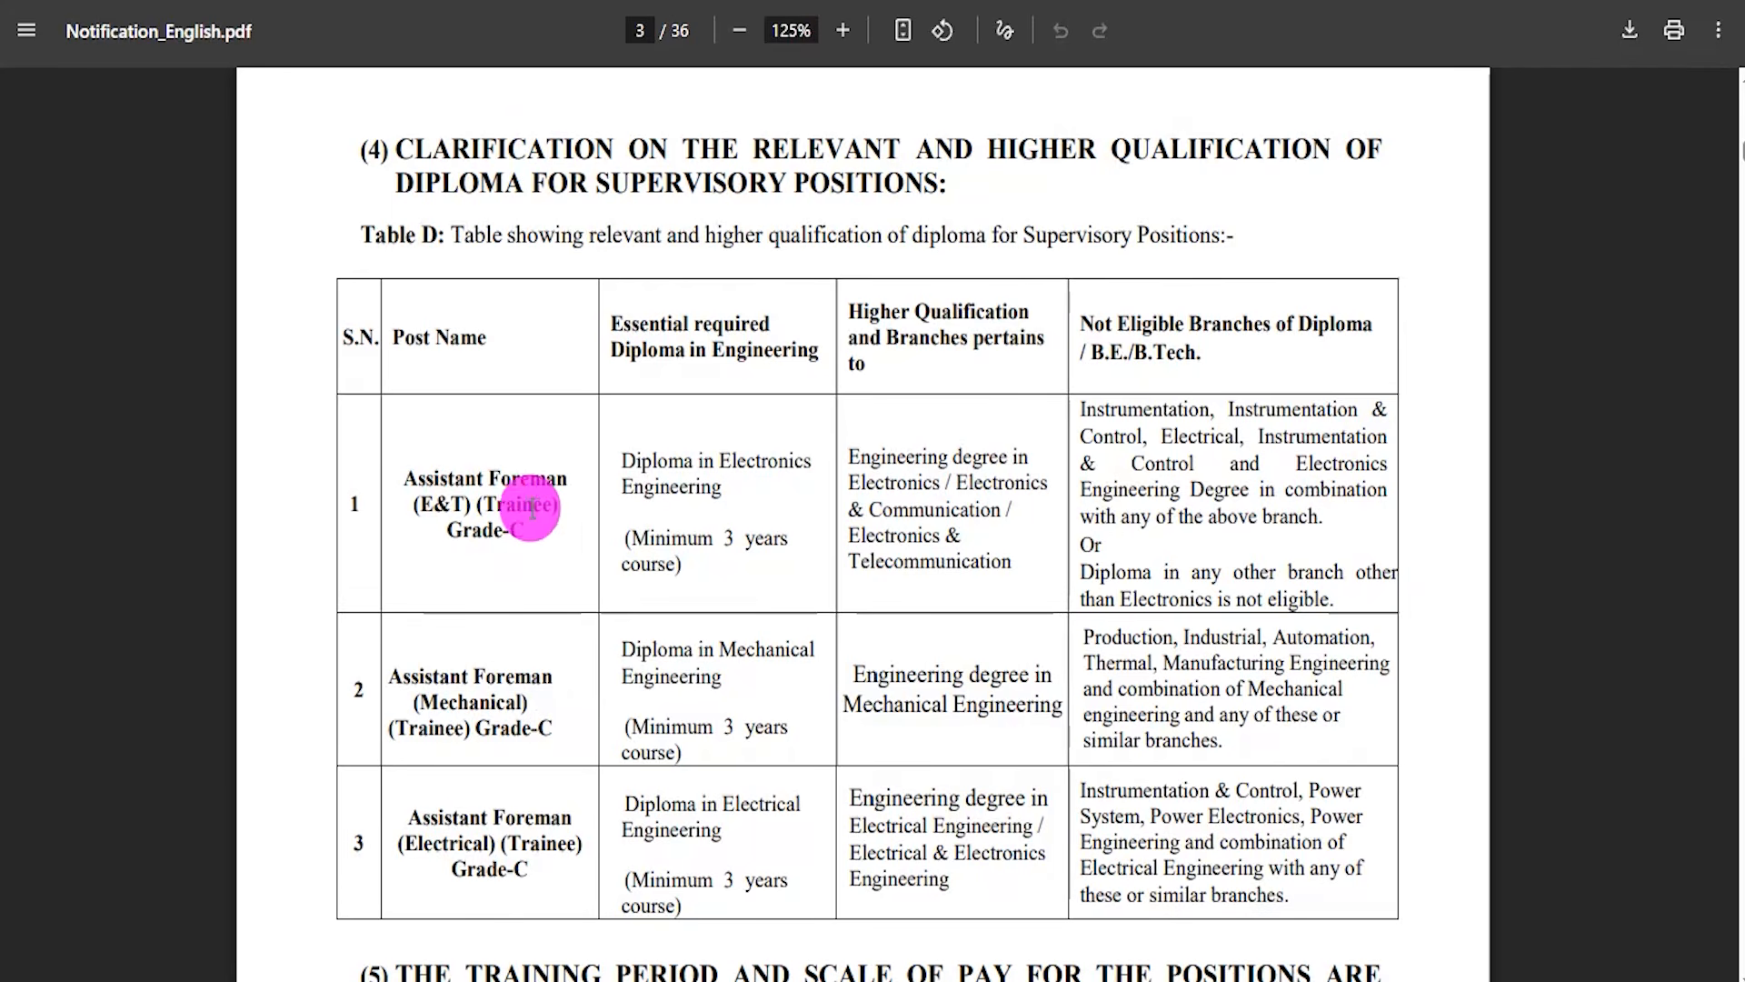
Step: Switch to Notification_English.pdf and examine Table D's diploma and higher qualification requirements for the E&T, Mechanical and Electrical Assistant Foreman posts
{"action": "left_click_drag", "start_coordinate": [436, 483], "coordinate": [535, 489]}
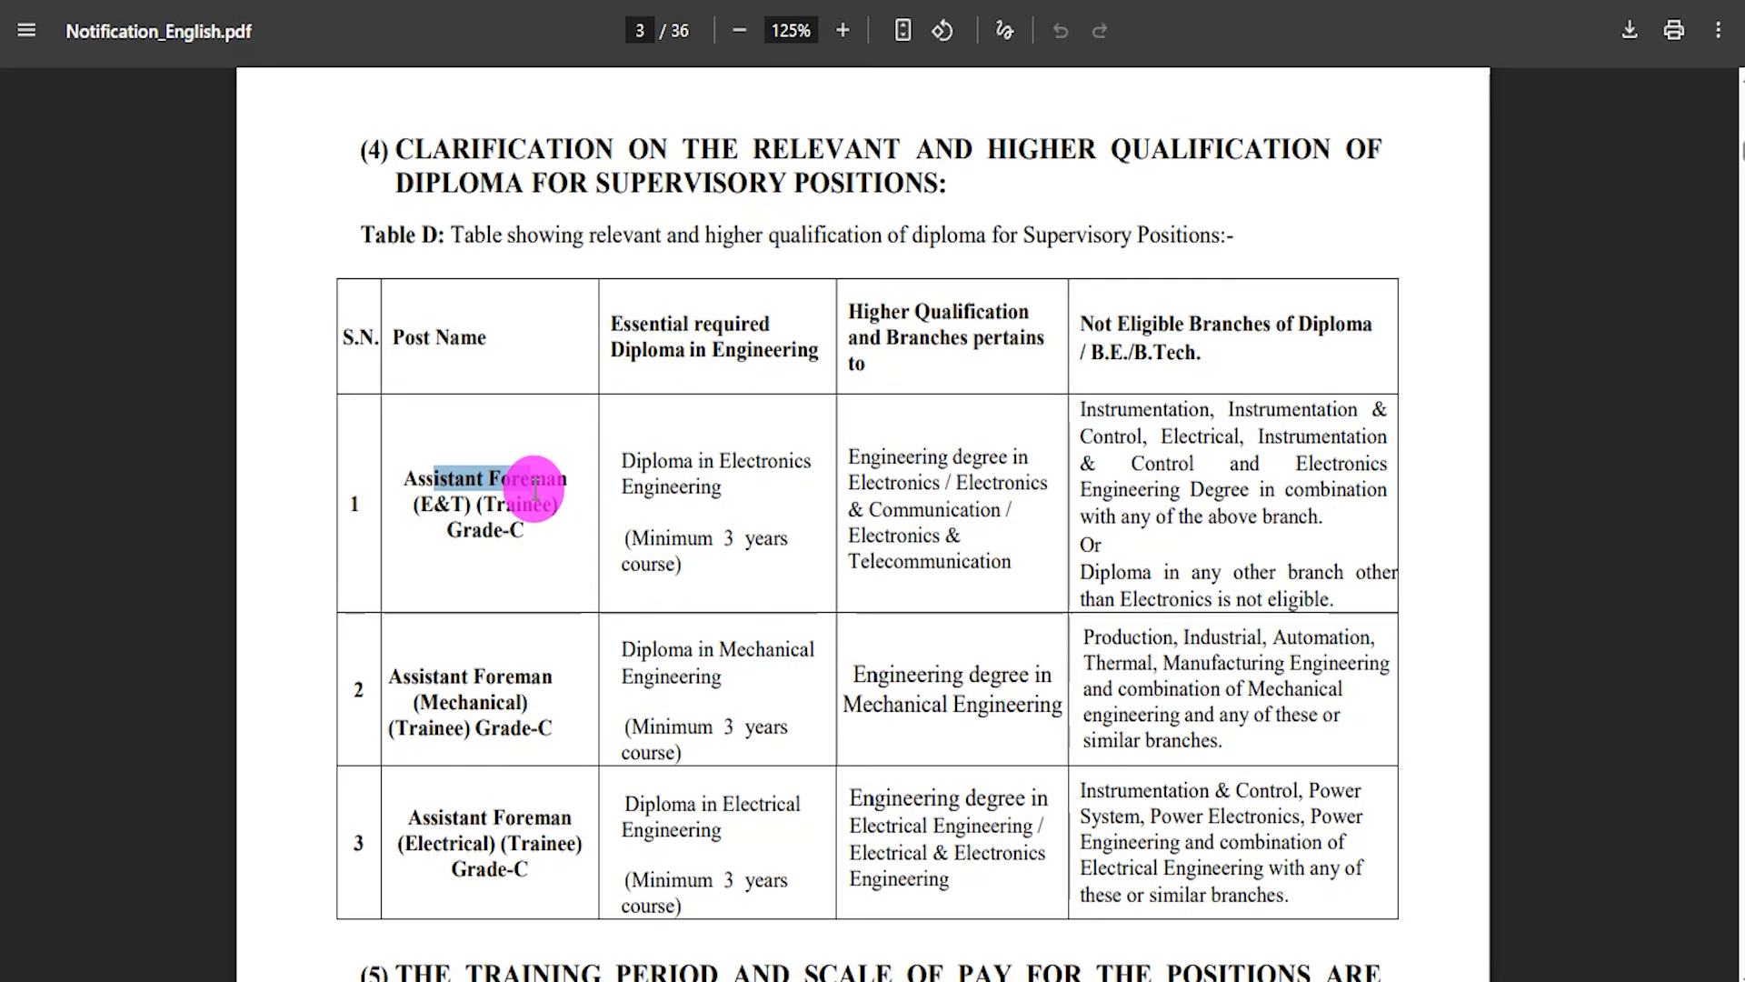
{"action": "left_click_drag", "start_coordinate": [535, 488], "coordinate": [741, 492]}
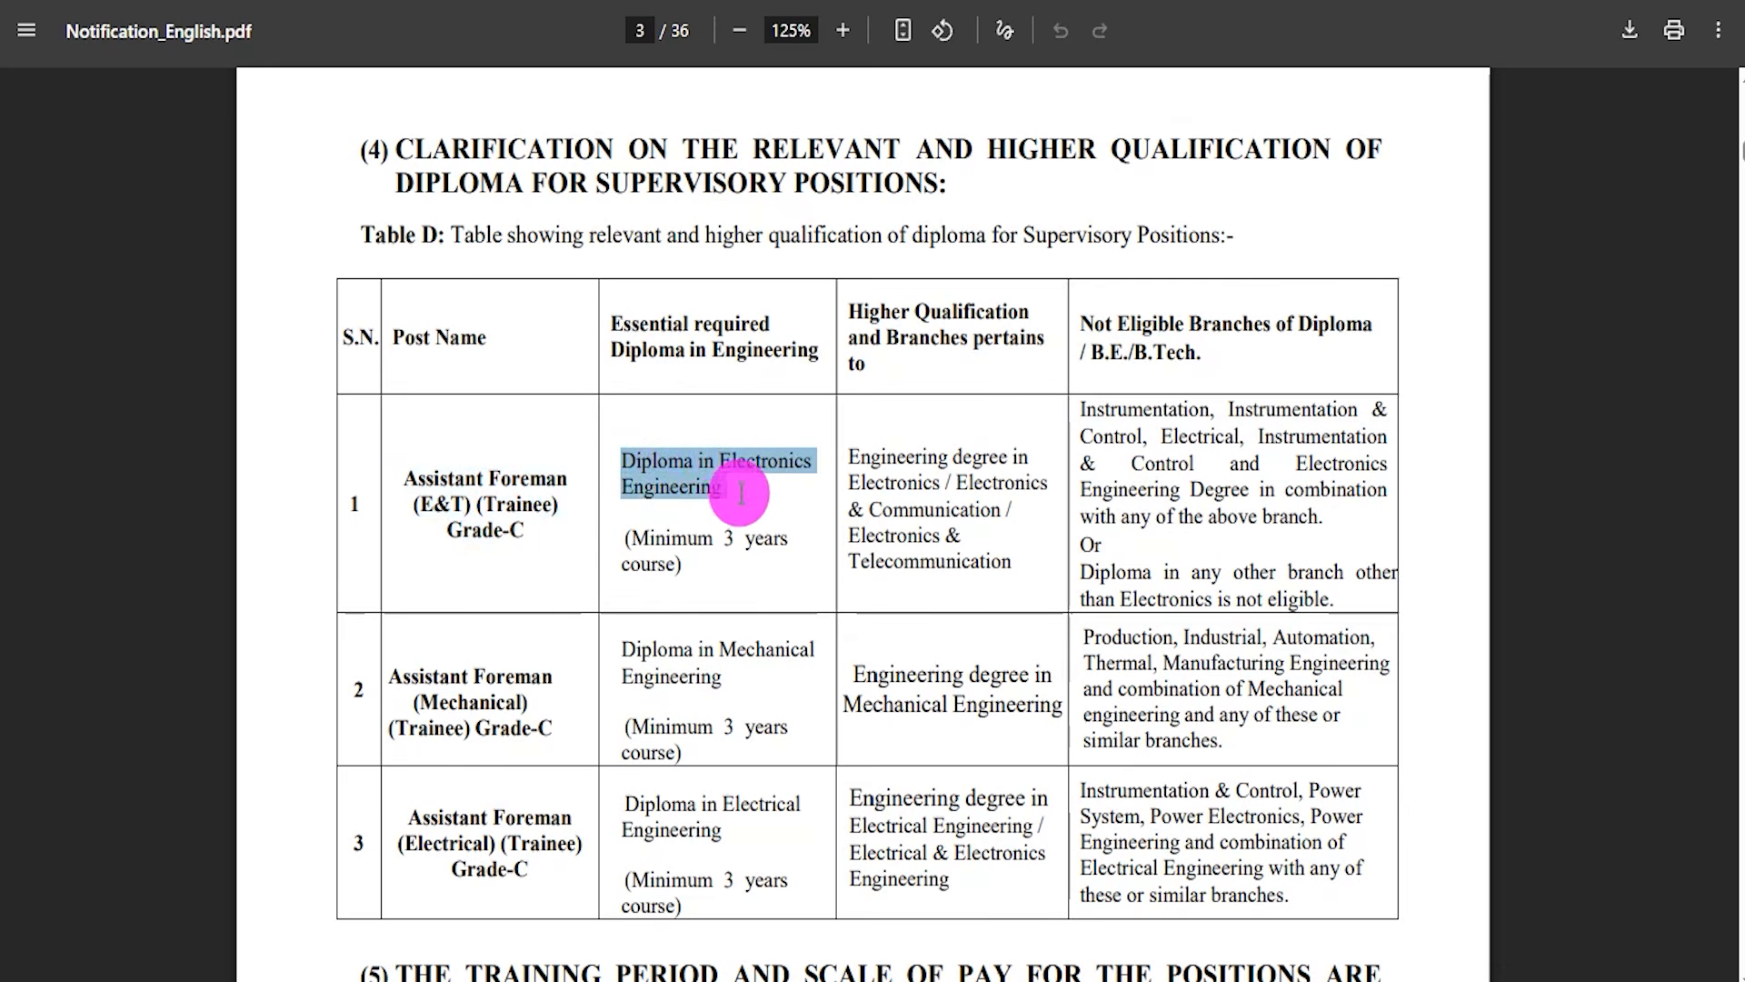
{"action": "left_click_drag", "start_coordinate": [664, 539], "coordinate": [737, 539]}
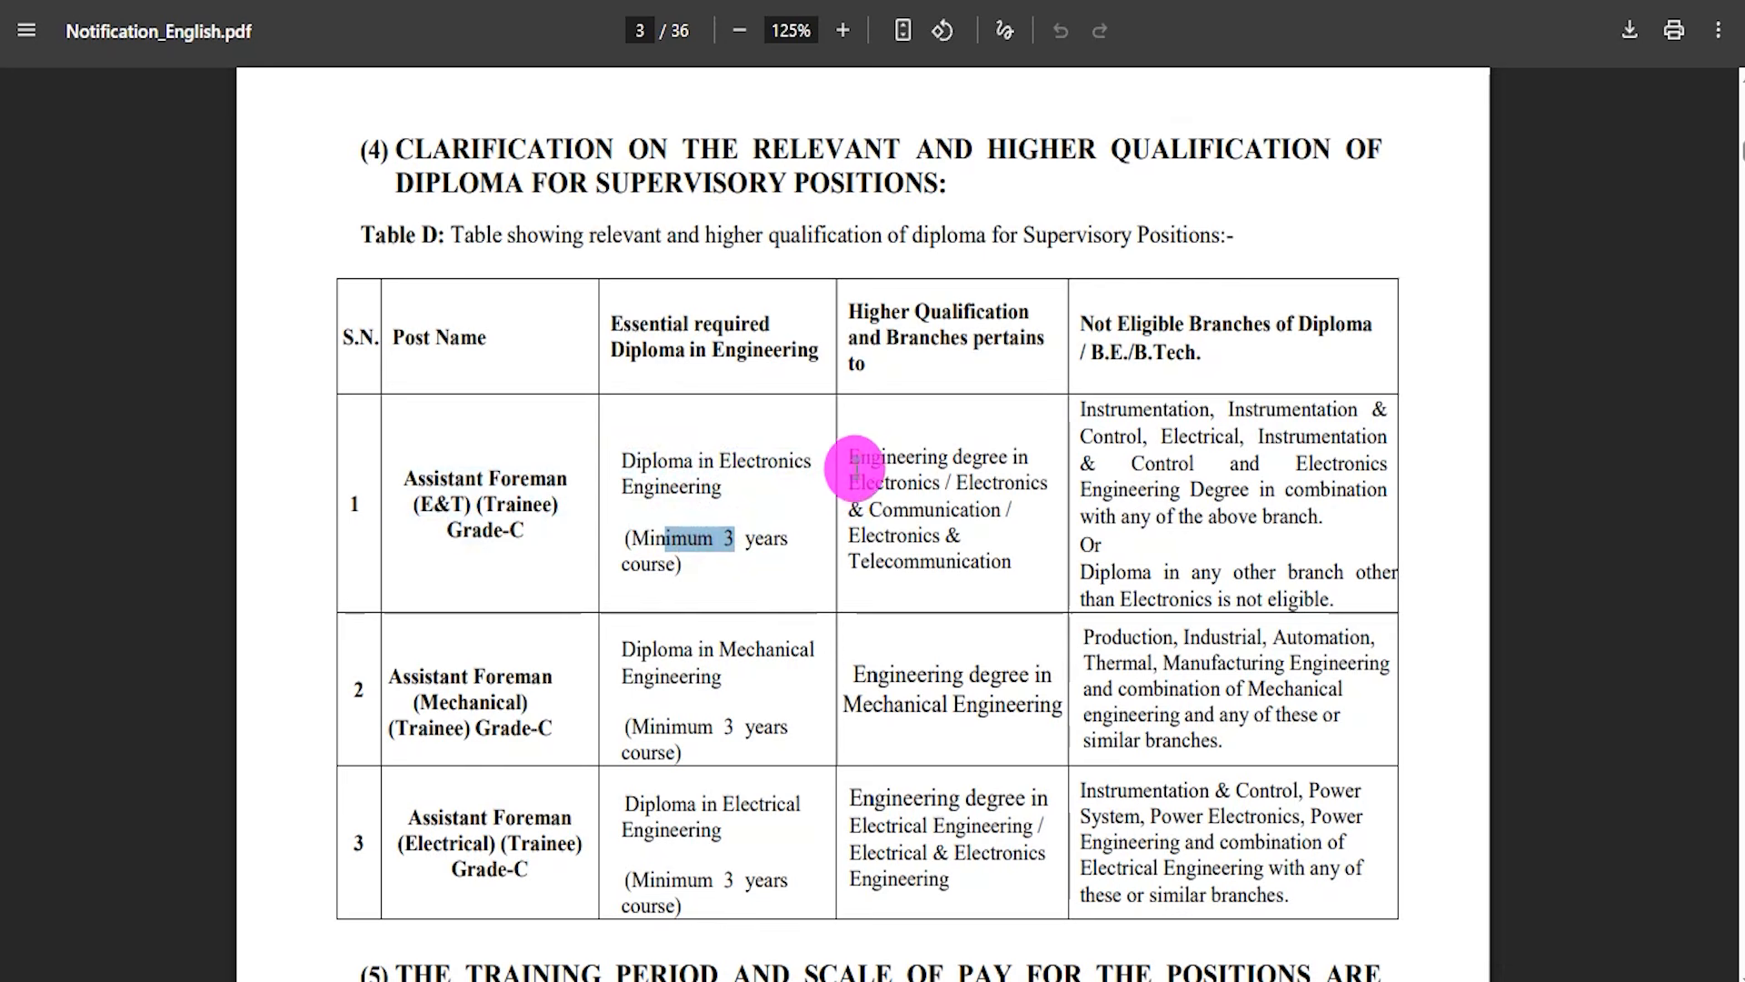
{"action": "left_click_drag", "start_coordinate": [860, 462], "coordinate": [985, 559]}
{"action": "left_click_drag", "start_coordinate": [403, 677], "coordinate": [548, 728]}
{"action": "left_click_drag", "start_coordinate": [631, 647], "coordinate": [700, 672]}
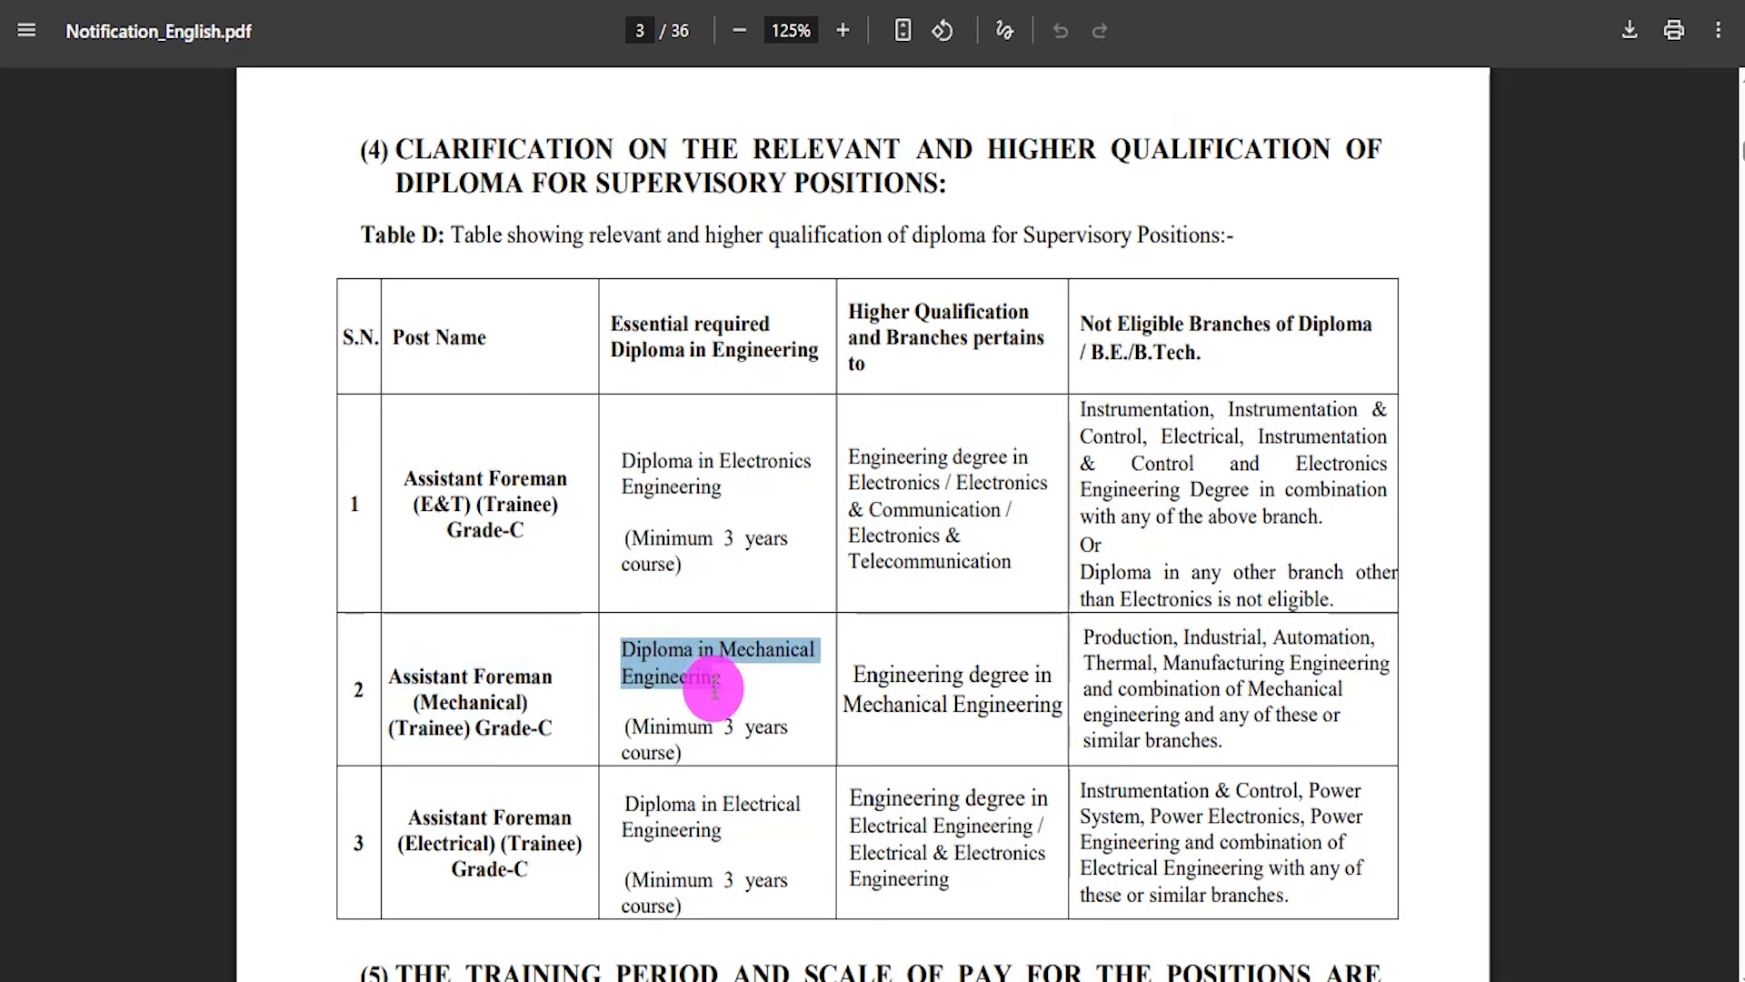
{"action": "double_click", "coordinate": [689, 724]}
{"action": "left_click_drag", "start_coordinate": [878, 674], "coordinate": [1002, 701]}
{"action": "left_click_drag", "start_coordinate": [423, 811], "coordinate": [528, 868]}
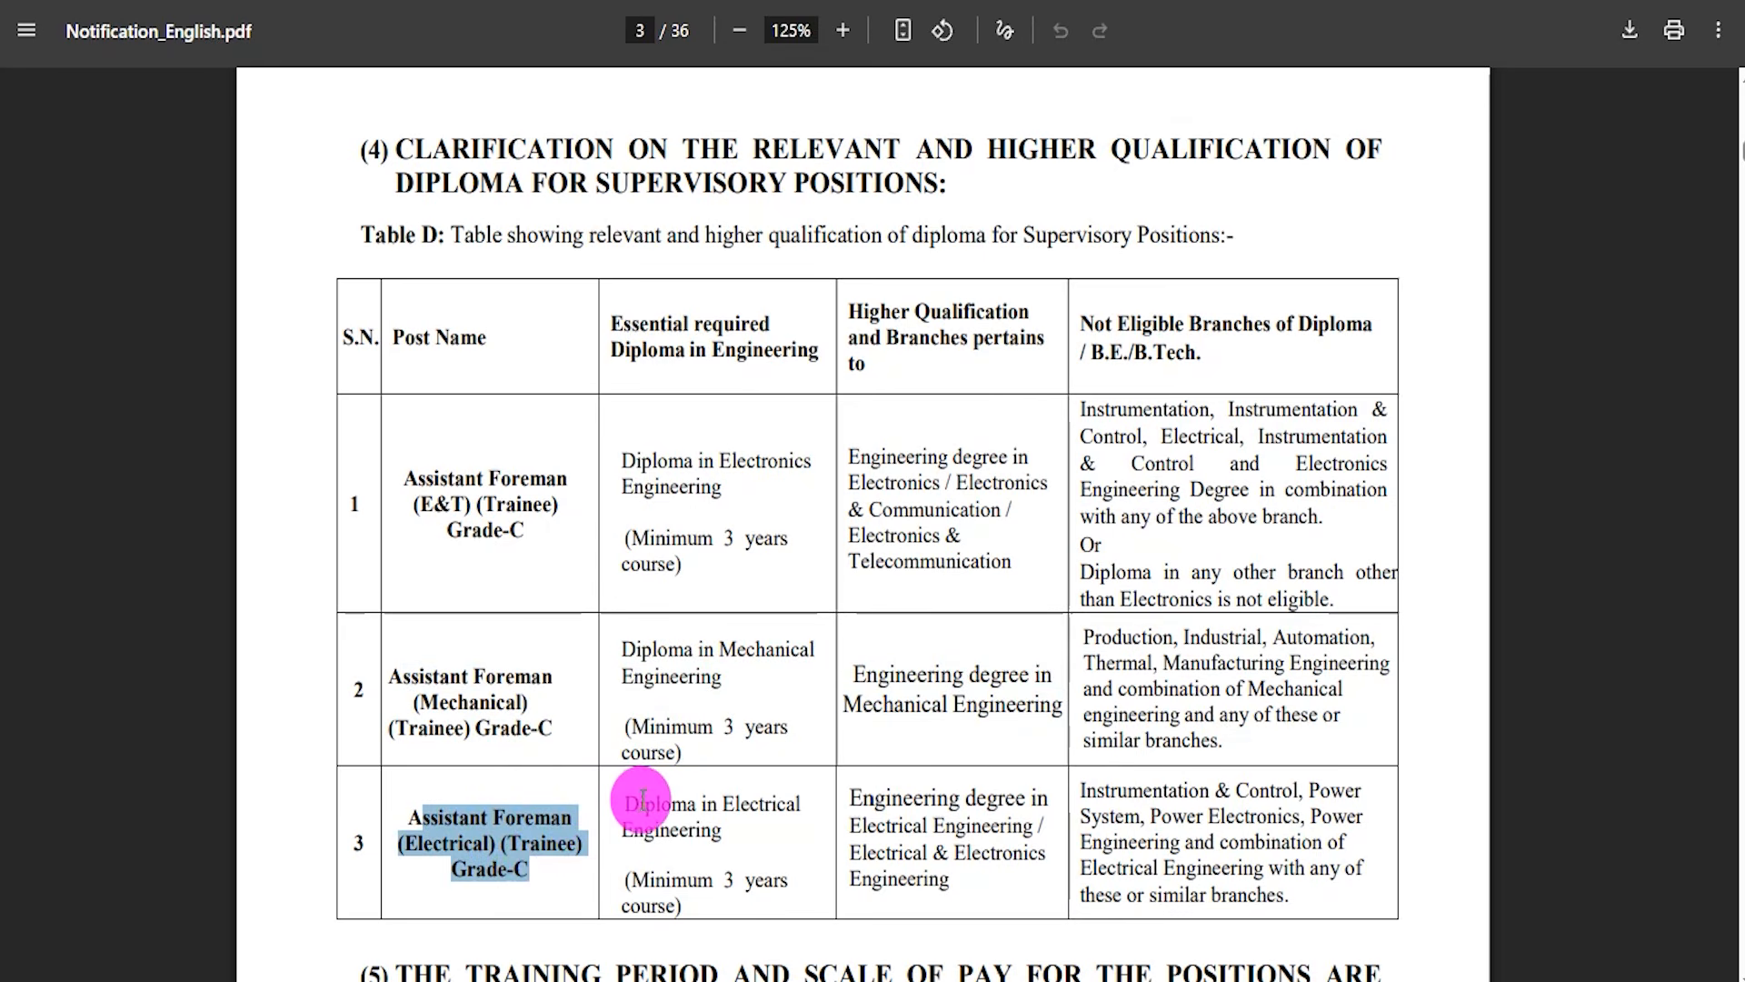
{"action": "left_click_drag", "start_coordinate": [629, 804], "coordinate": [684, 837]}
{"action": "left_click_drag", "start_coordinate": [874, 799], "coordinate": [974, 830]}
{"action": "left_click_drag", "start_coordinate": [874, 852], "coordinate": [957, 882]}
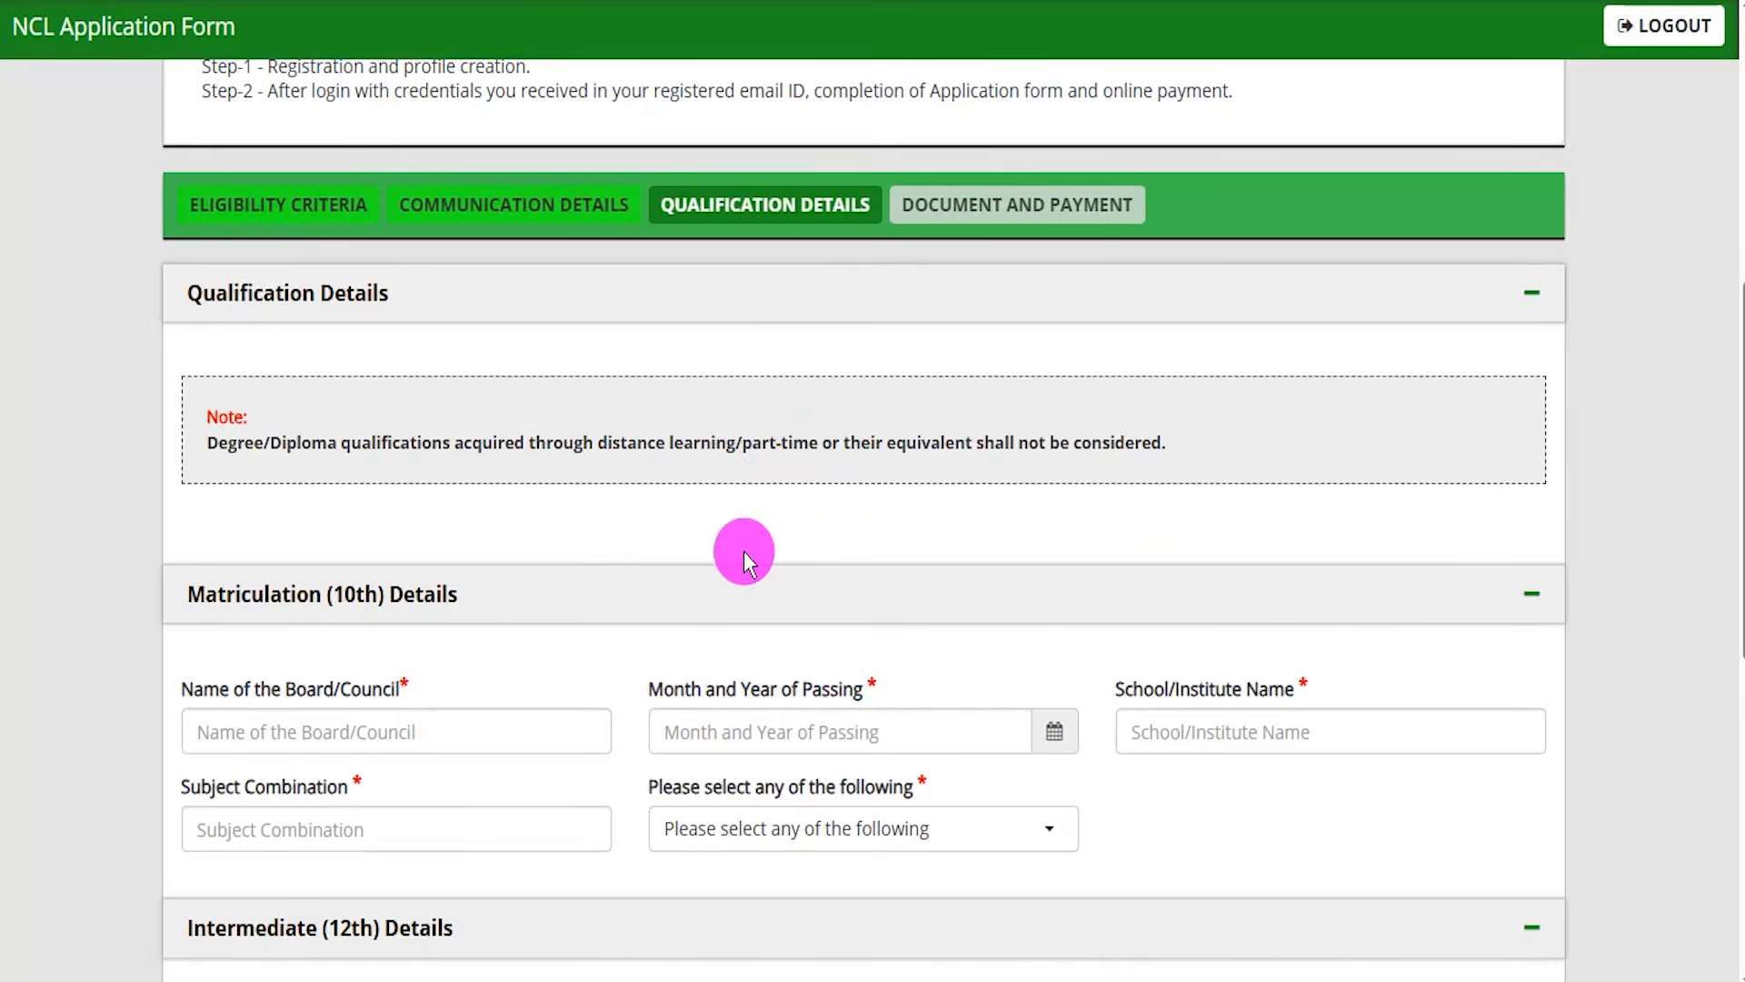
Step: Enter CBSE as the Matriculation board and go over the passing date, school name and subject combination fields
{"action": "scroll", "coordinate": [564, 582], "scroll_direction": "down", "scroll_amount": 3}
{"action": "scroll", "coordinate": [455, 395], "scroll_direction": "down", "scroll_amount": 2}
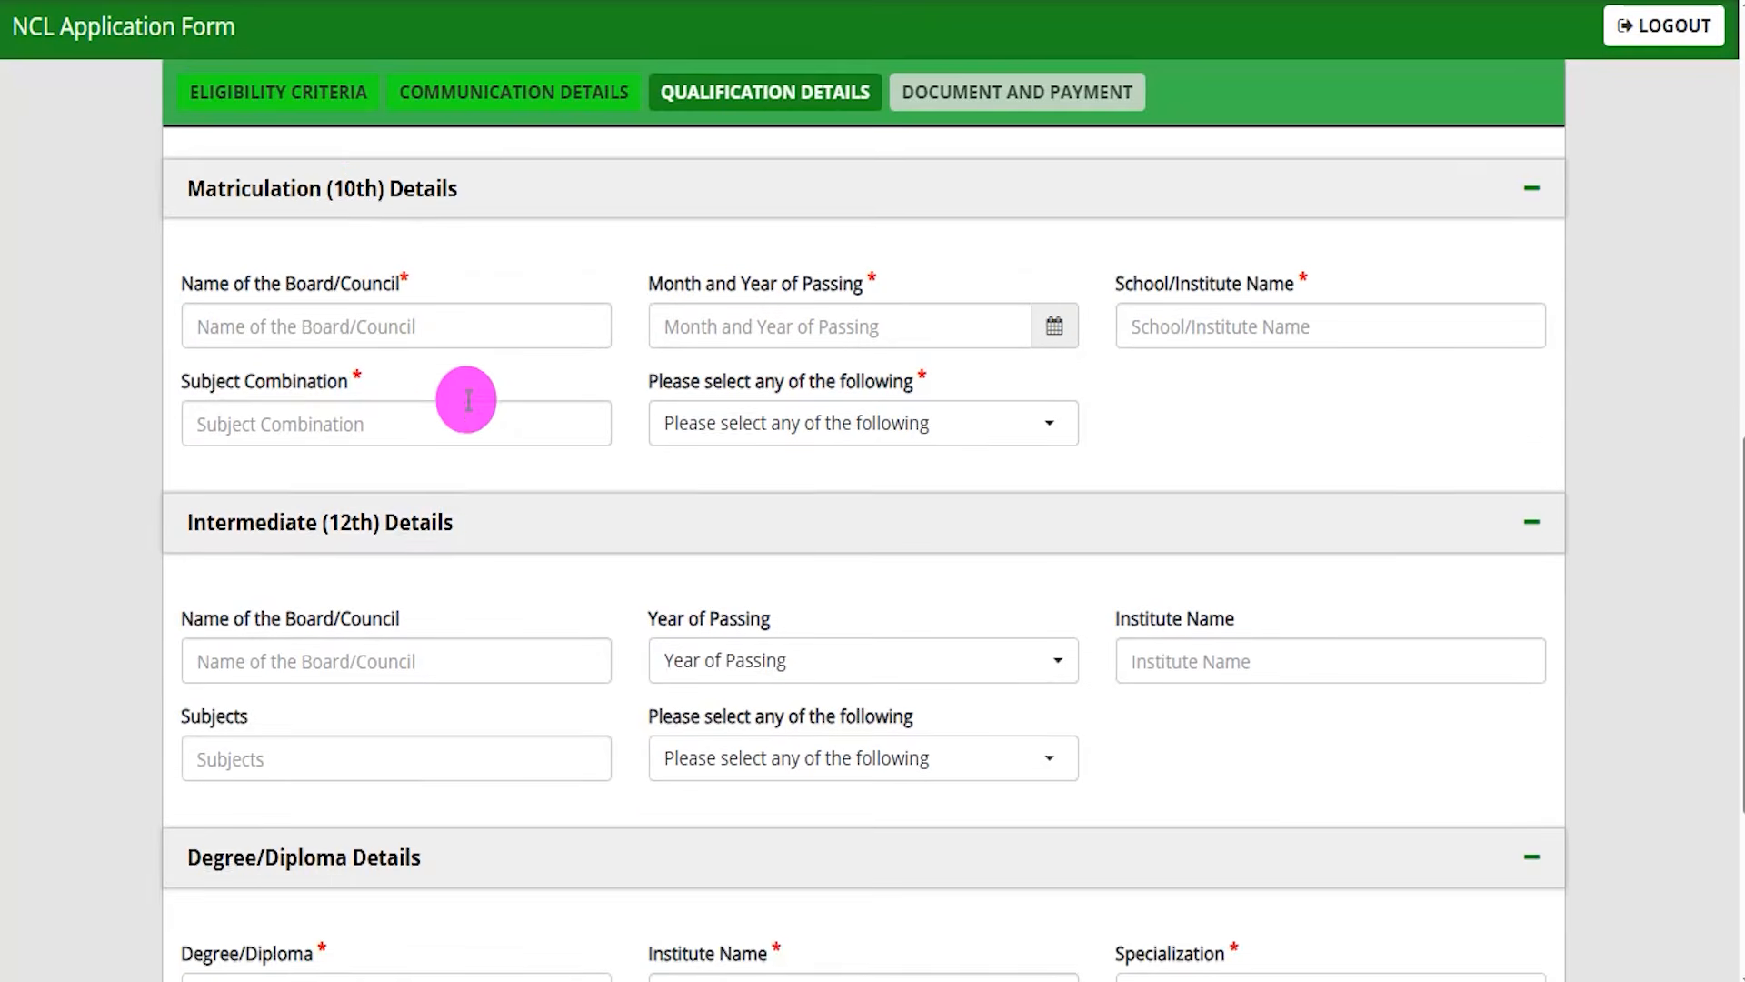
{"action": "left_click", "coordinate": [350, 324]}
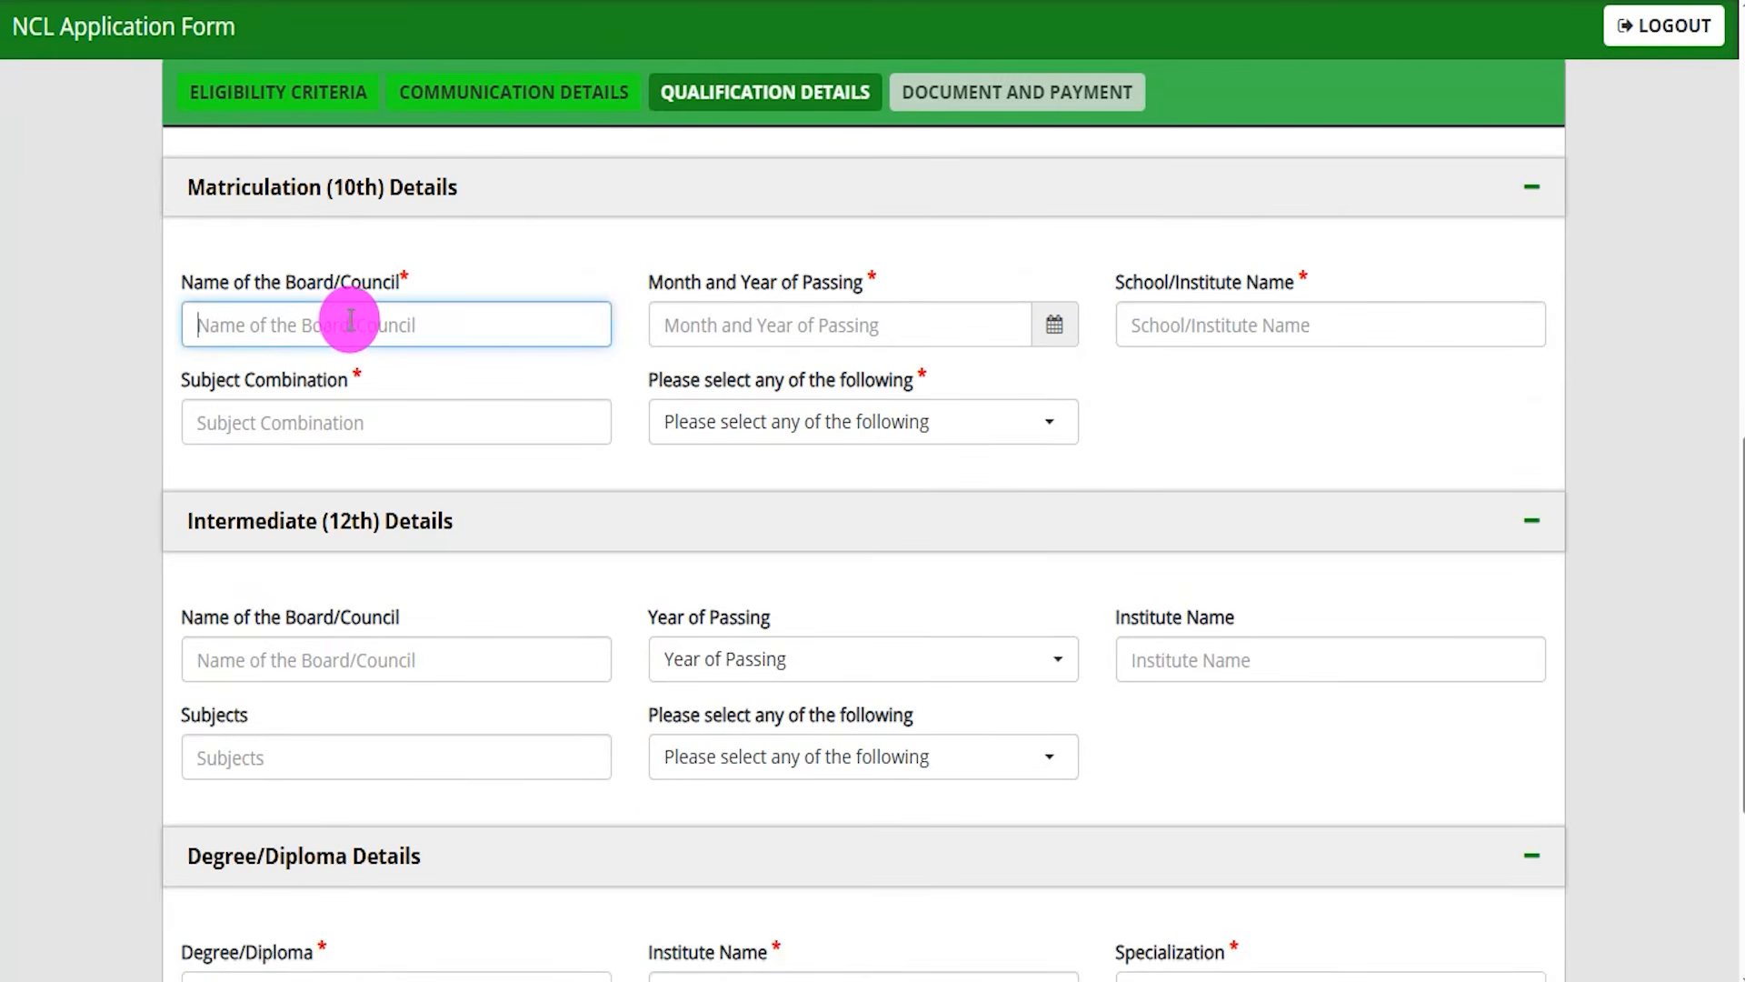
{"action": "type", "text": "CBSE"}
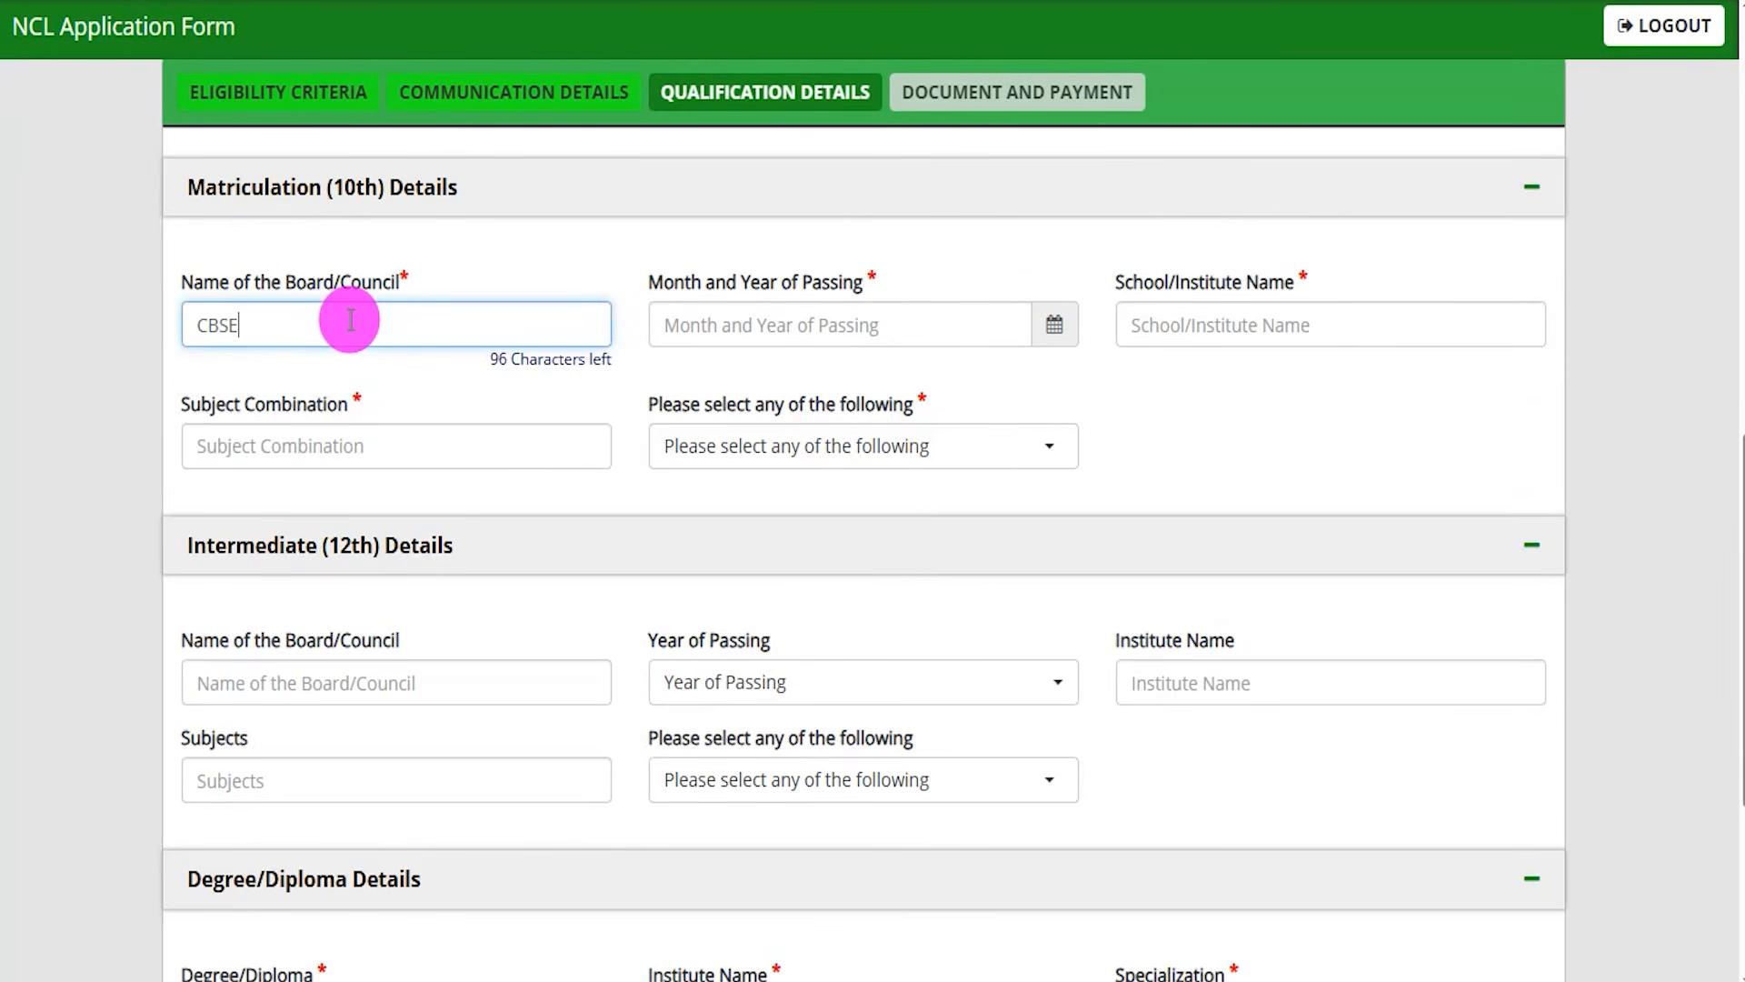
{"action": "left_click", "coordinate": [1055, 327]}
{"action": "left_click", "coordinate": [1247, 316]}
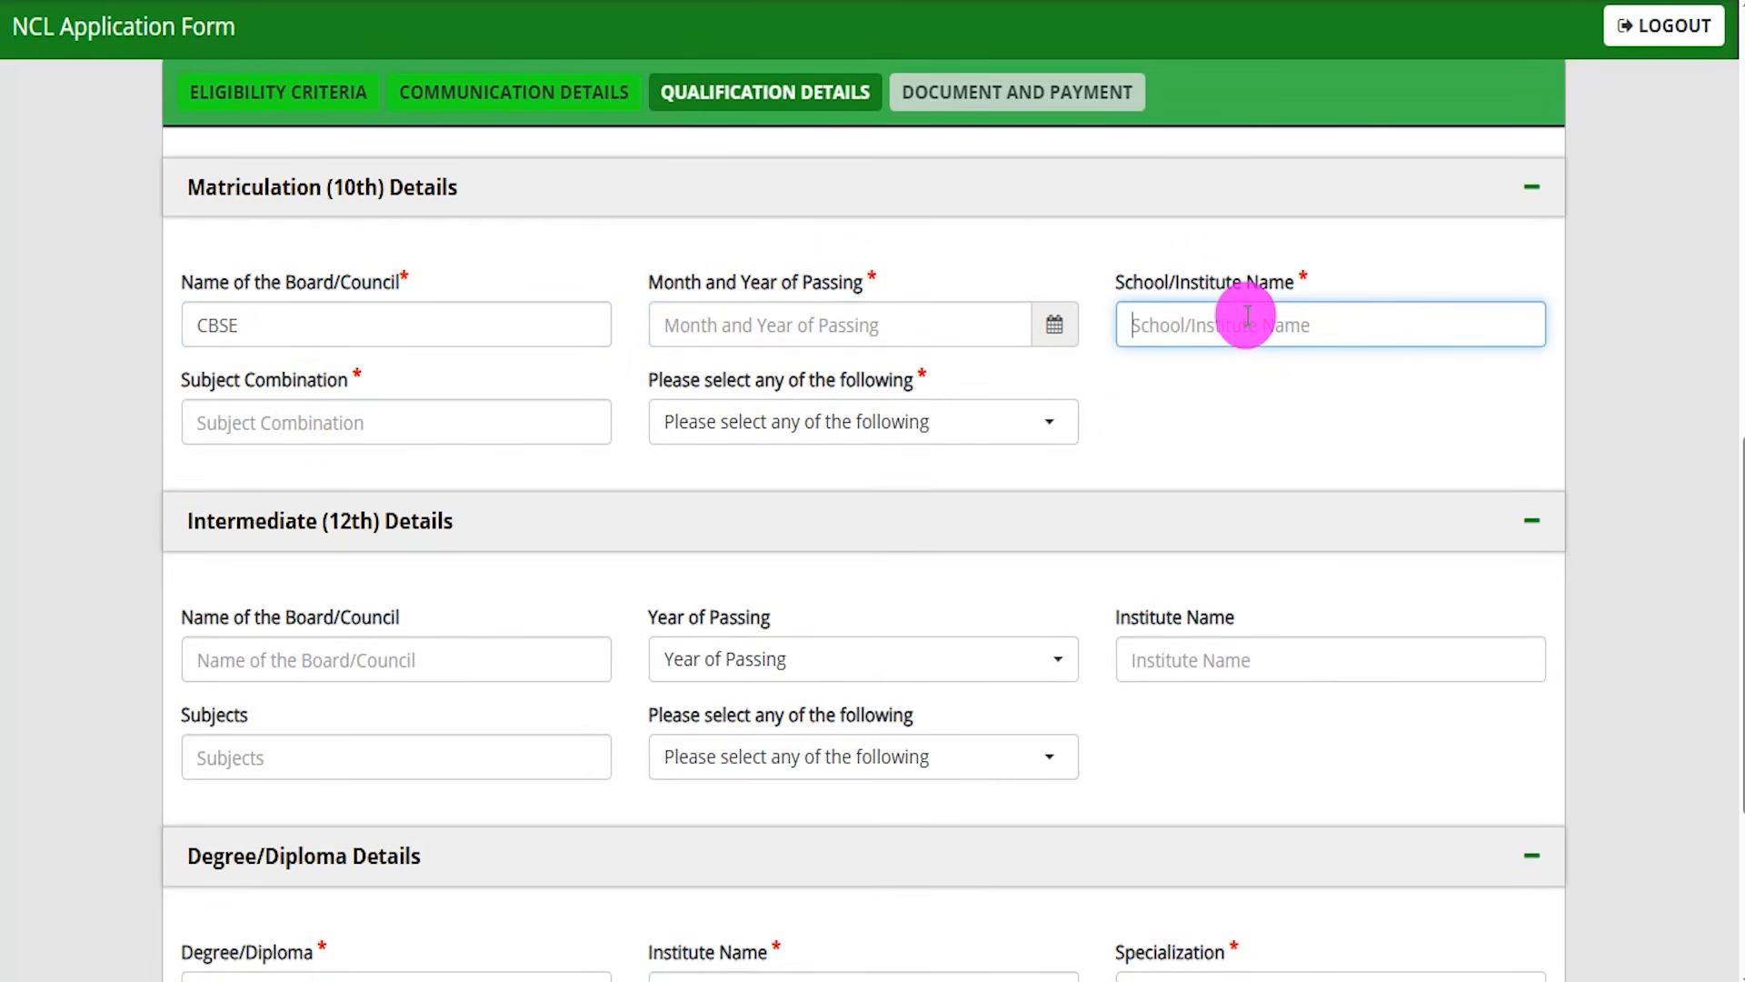
{"action": "left_click_drag", "start_coordinate": [201, 380], "coordinate": [318, 396]}
{"action": "left_click", "coordinate": [309, 420]}
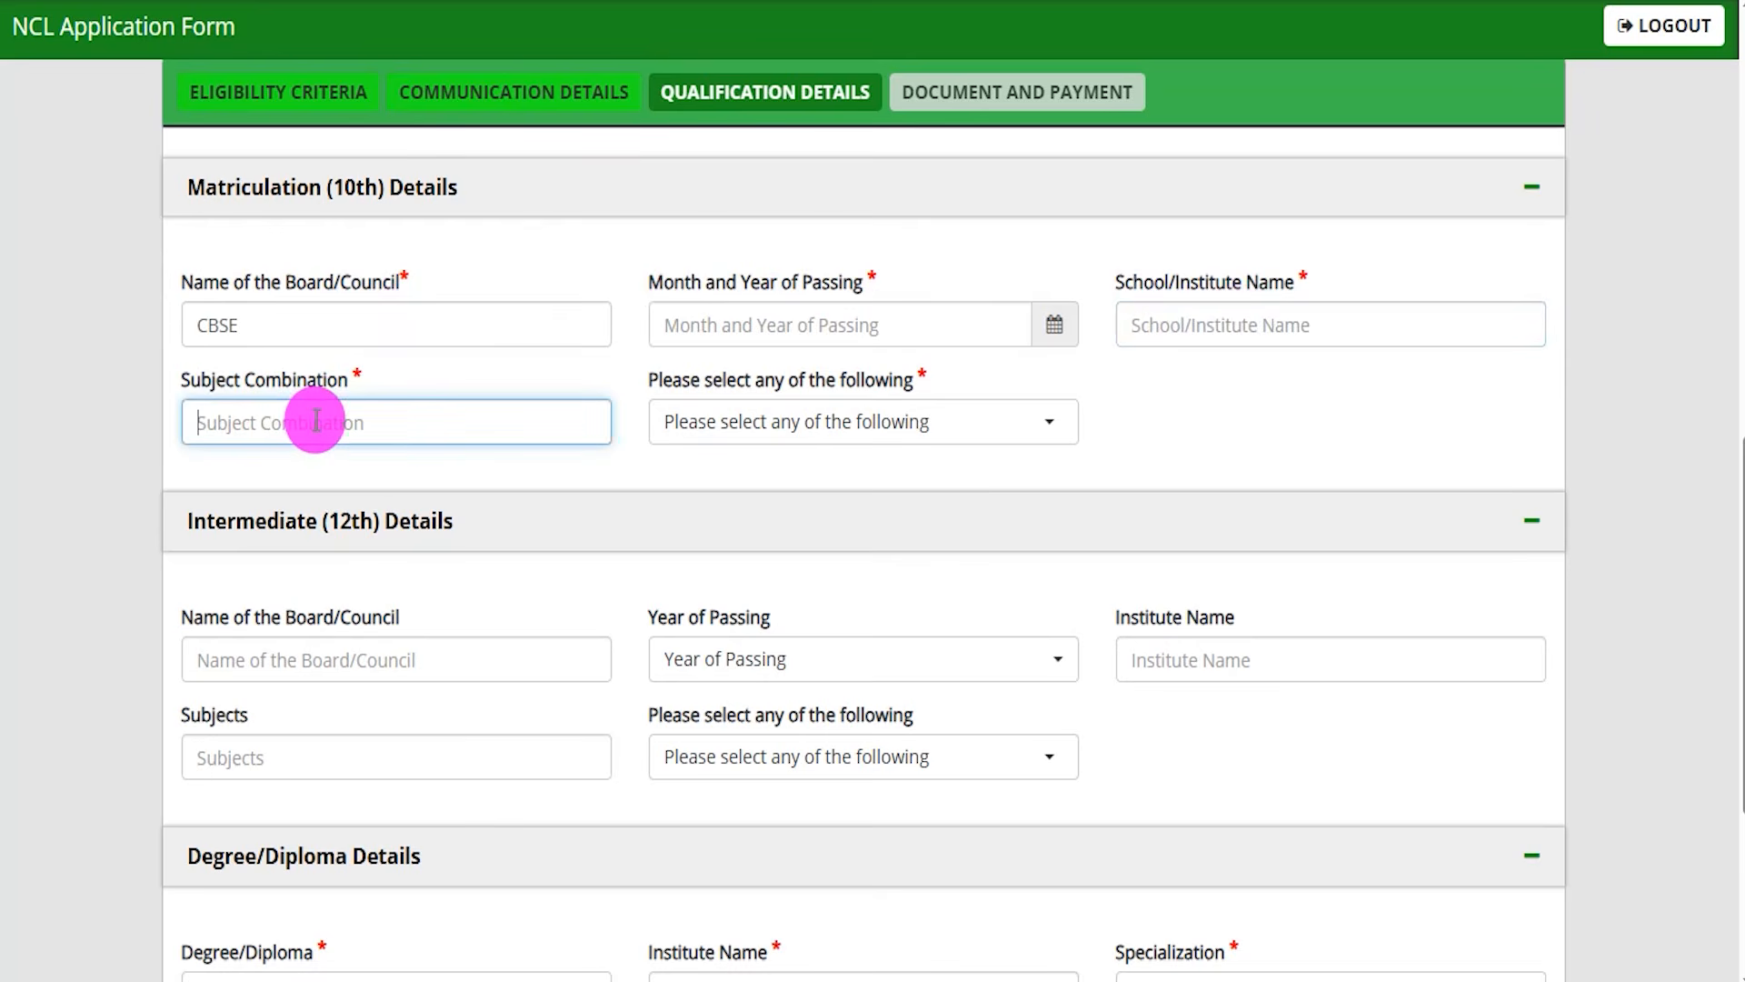
Step: Choose Percentage for the Matriculation result, enter 450 marks obtained out of 600, and highlight the calculated percentage
{"action": "left_click", "coordinate": [919, 424]}
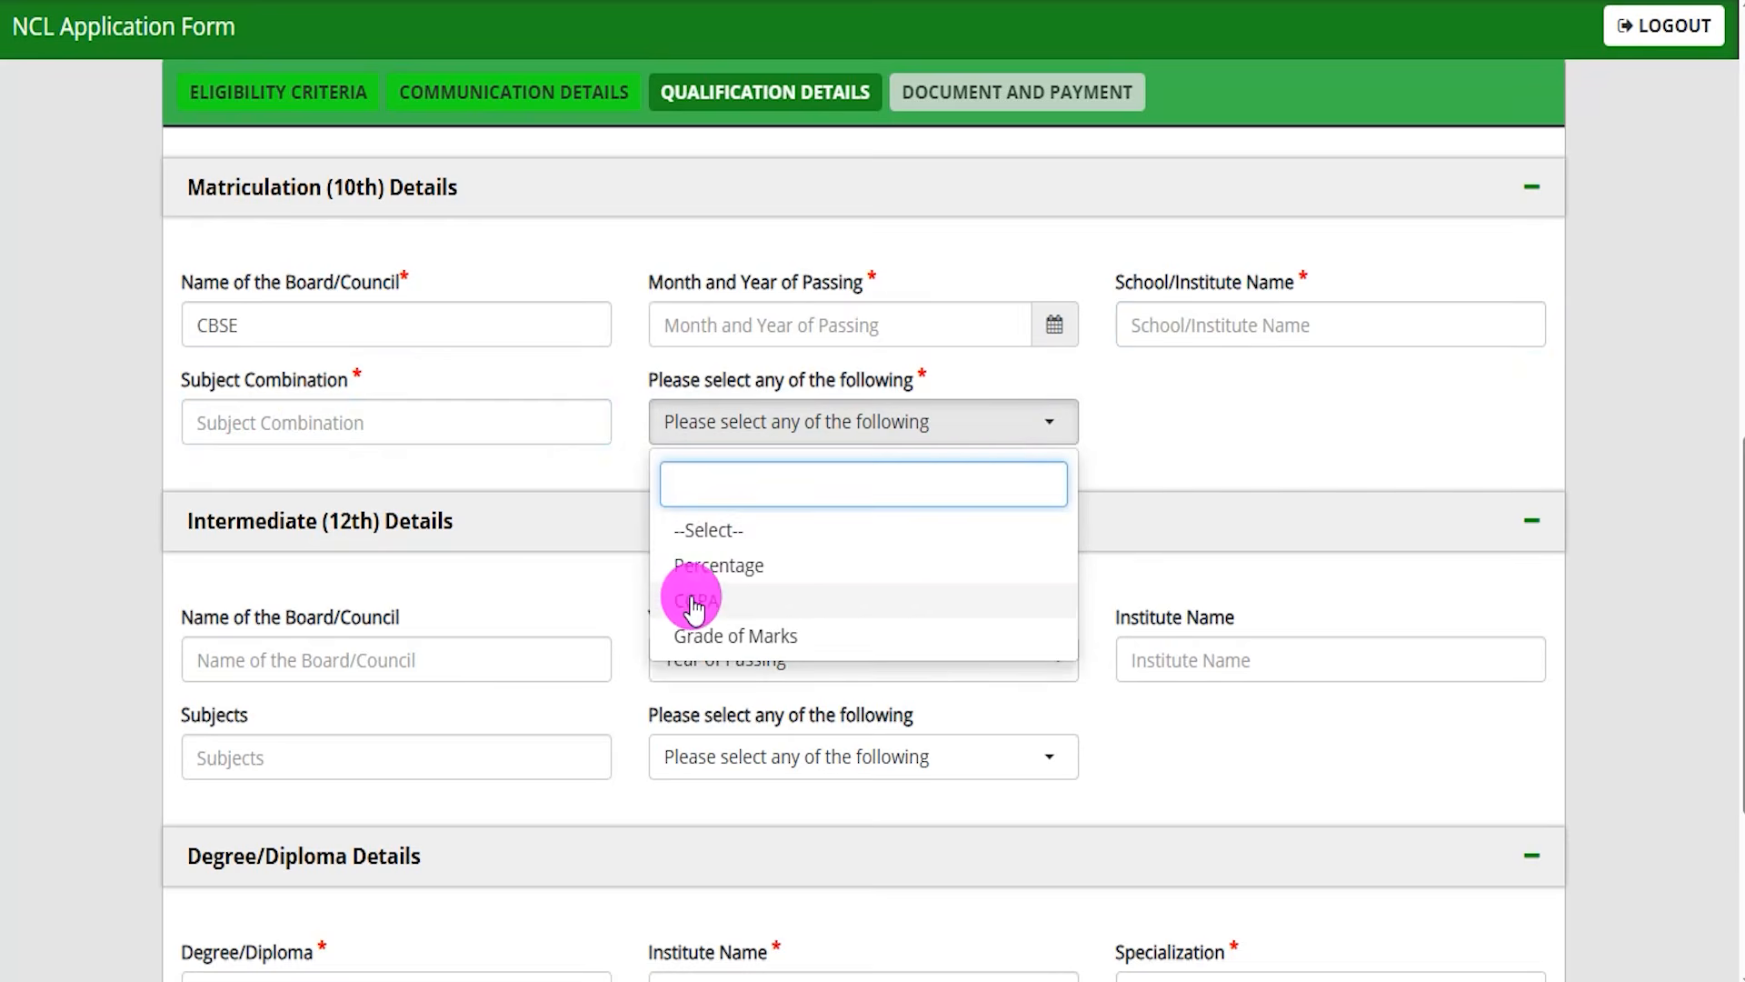
{"action": "left_click", "coordinate": [728, 565]}
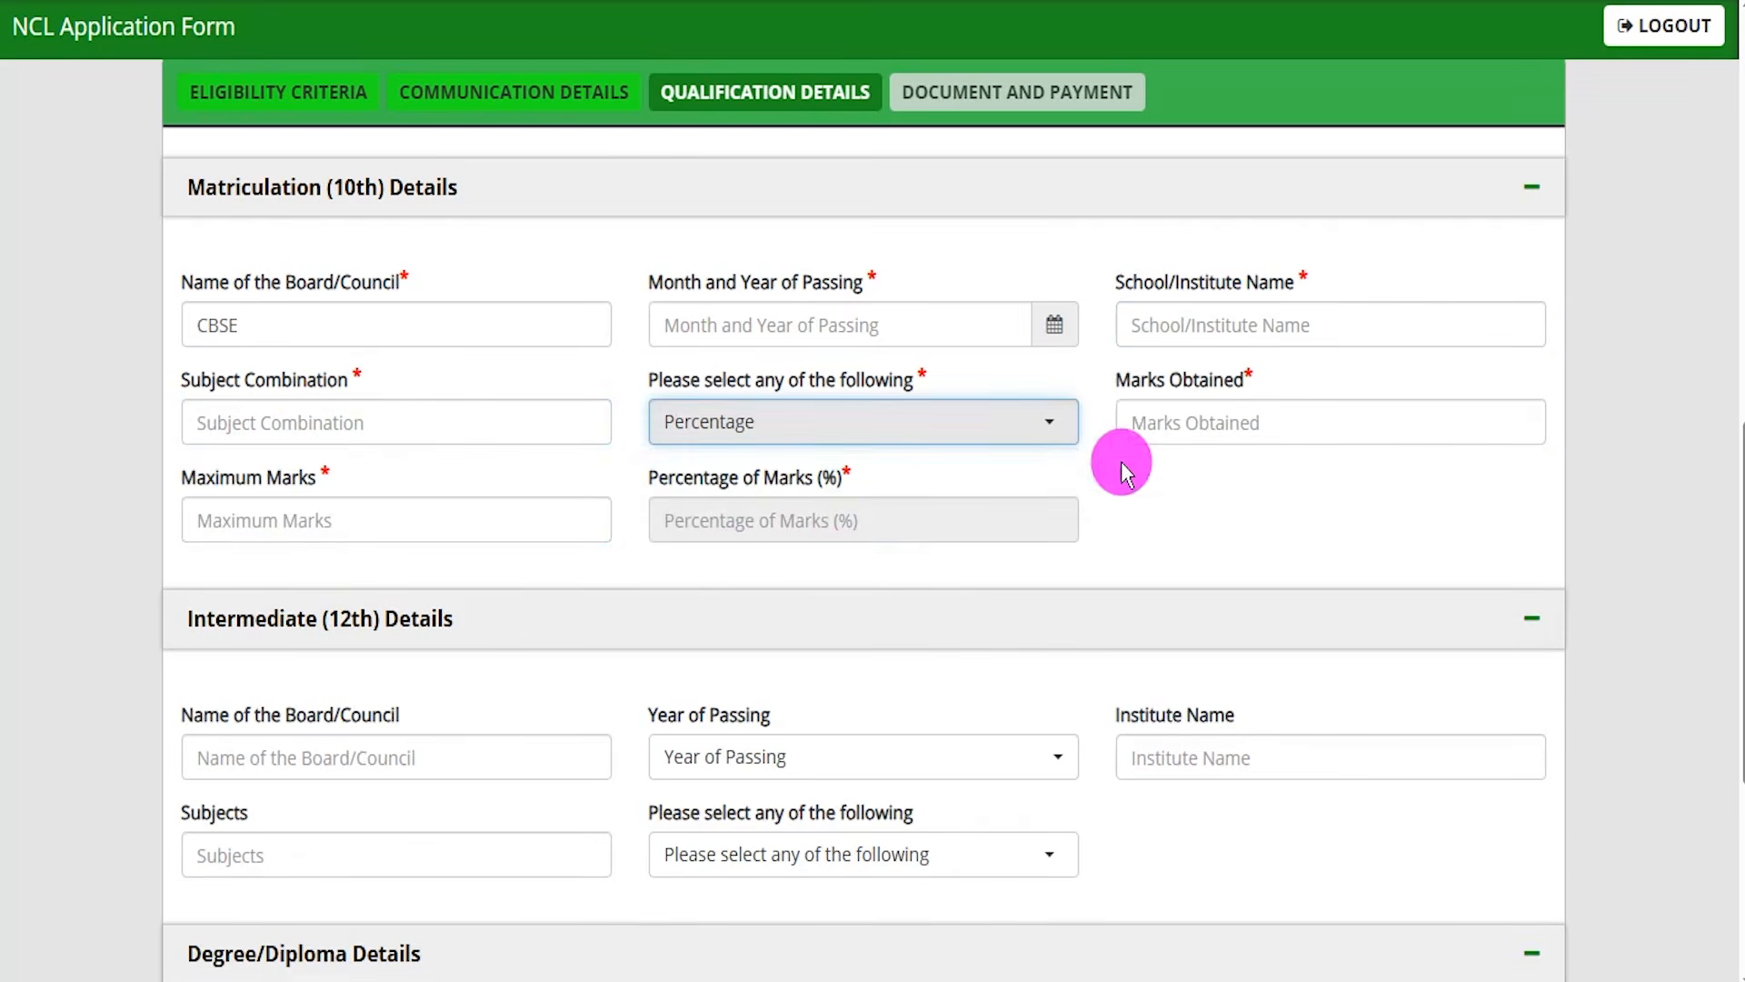
{"action": "left_click", "coordinate": [1153, 423]}
{"action": "type", "text": "450"}
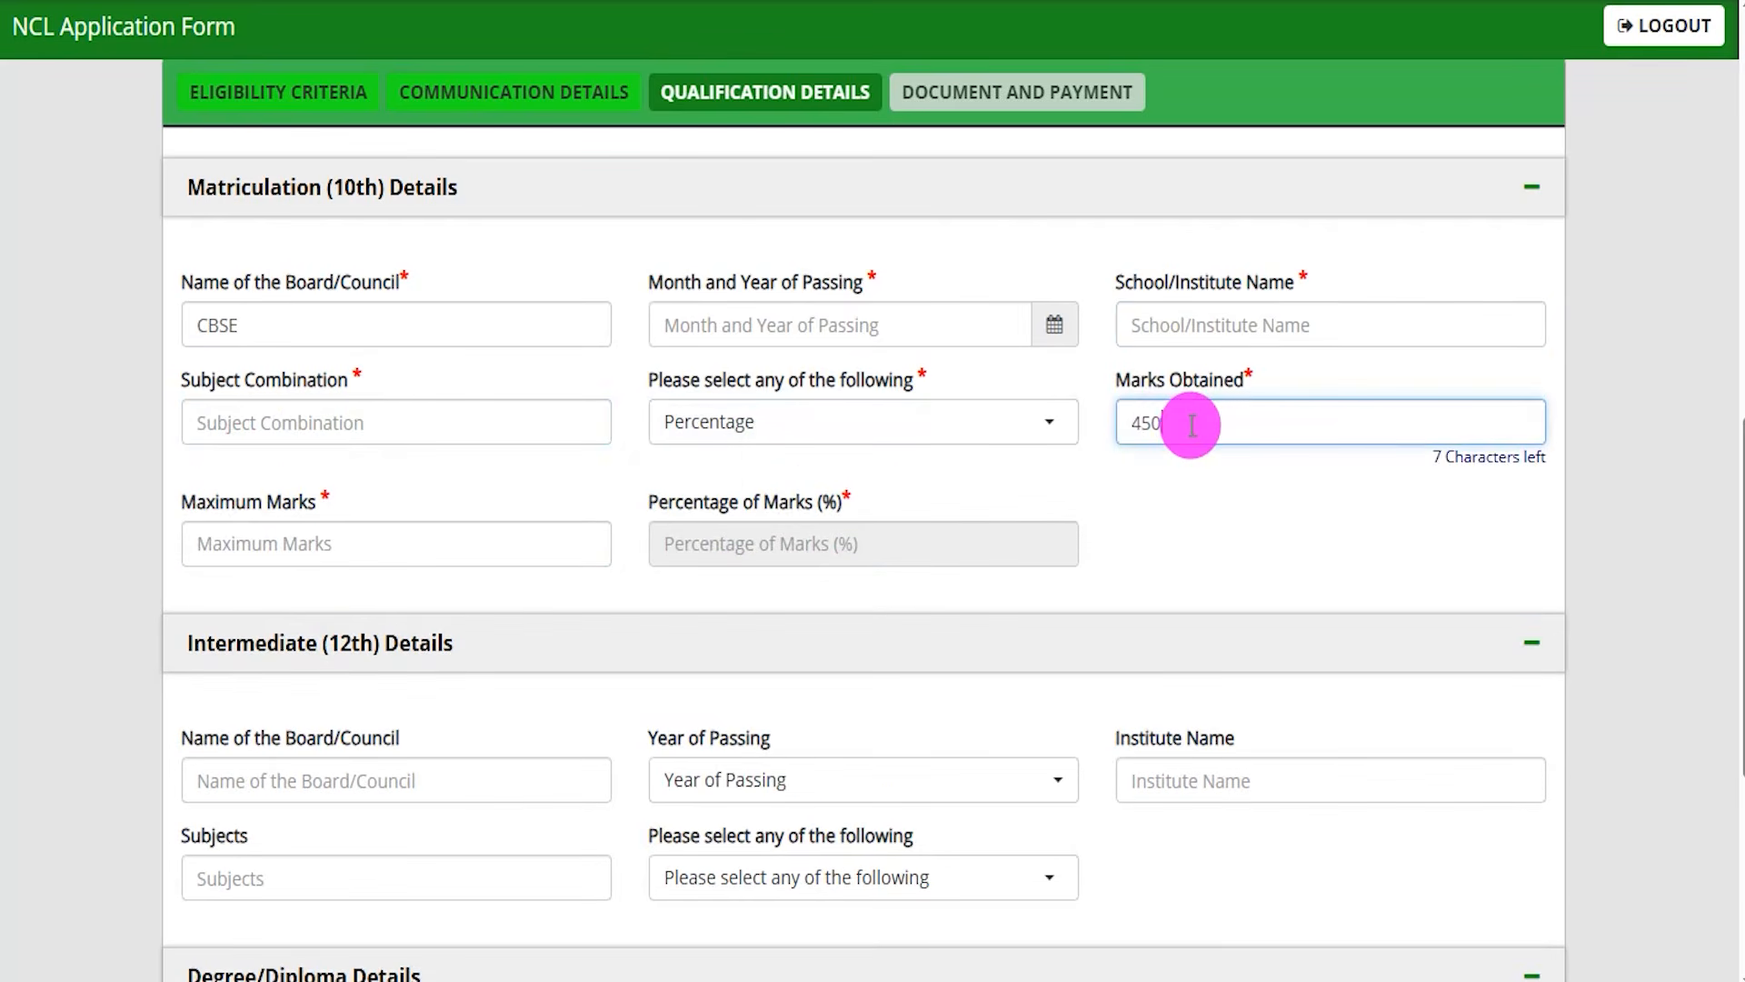
{"action": "left_click", "coordinate": [276, 545]}
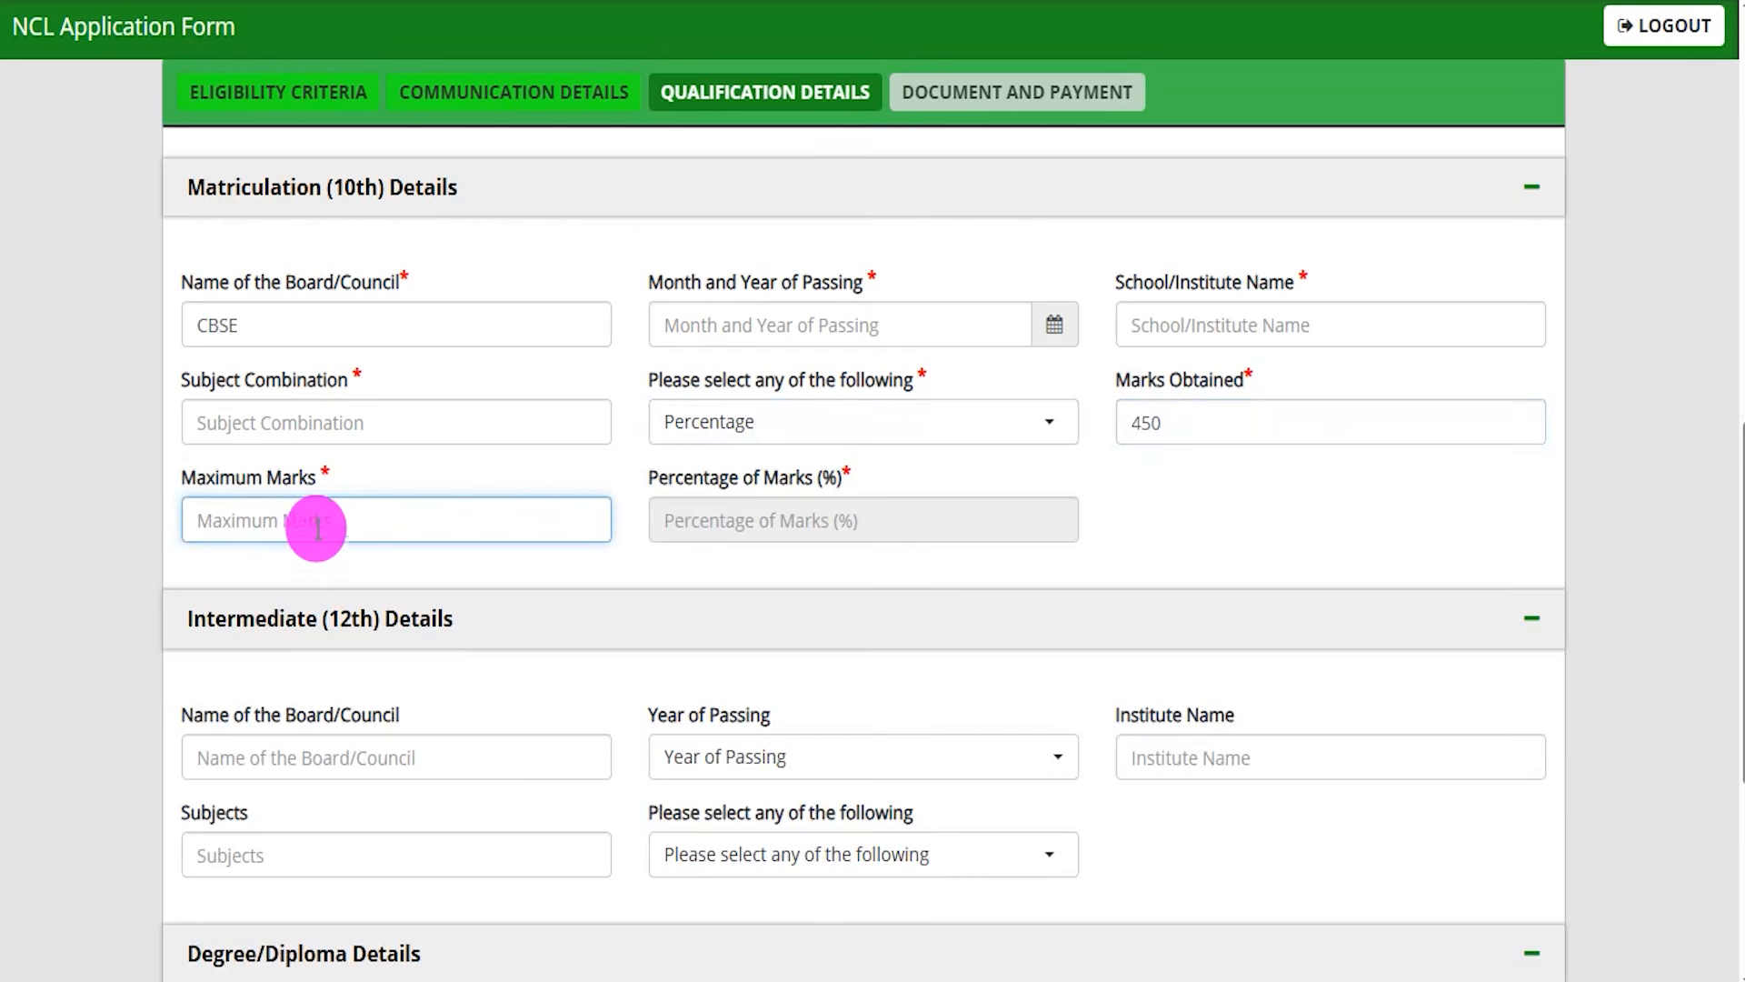
{"action": "type", "text": "600"}
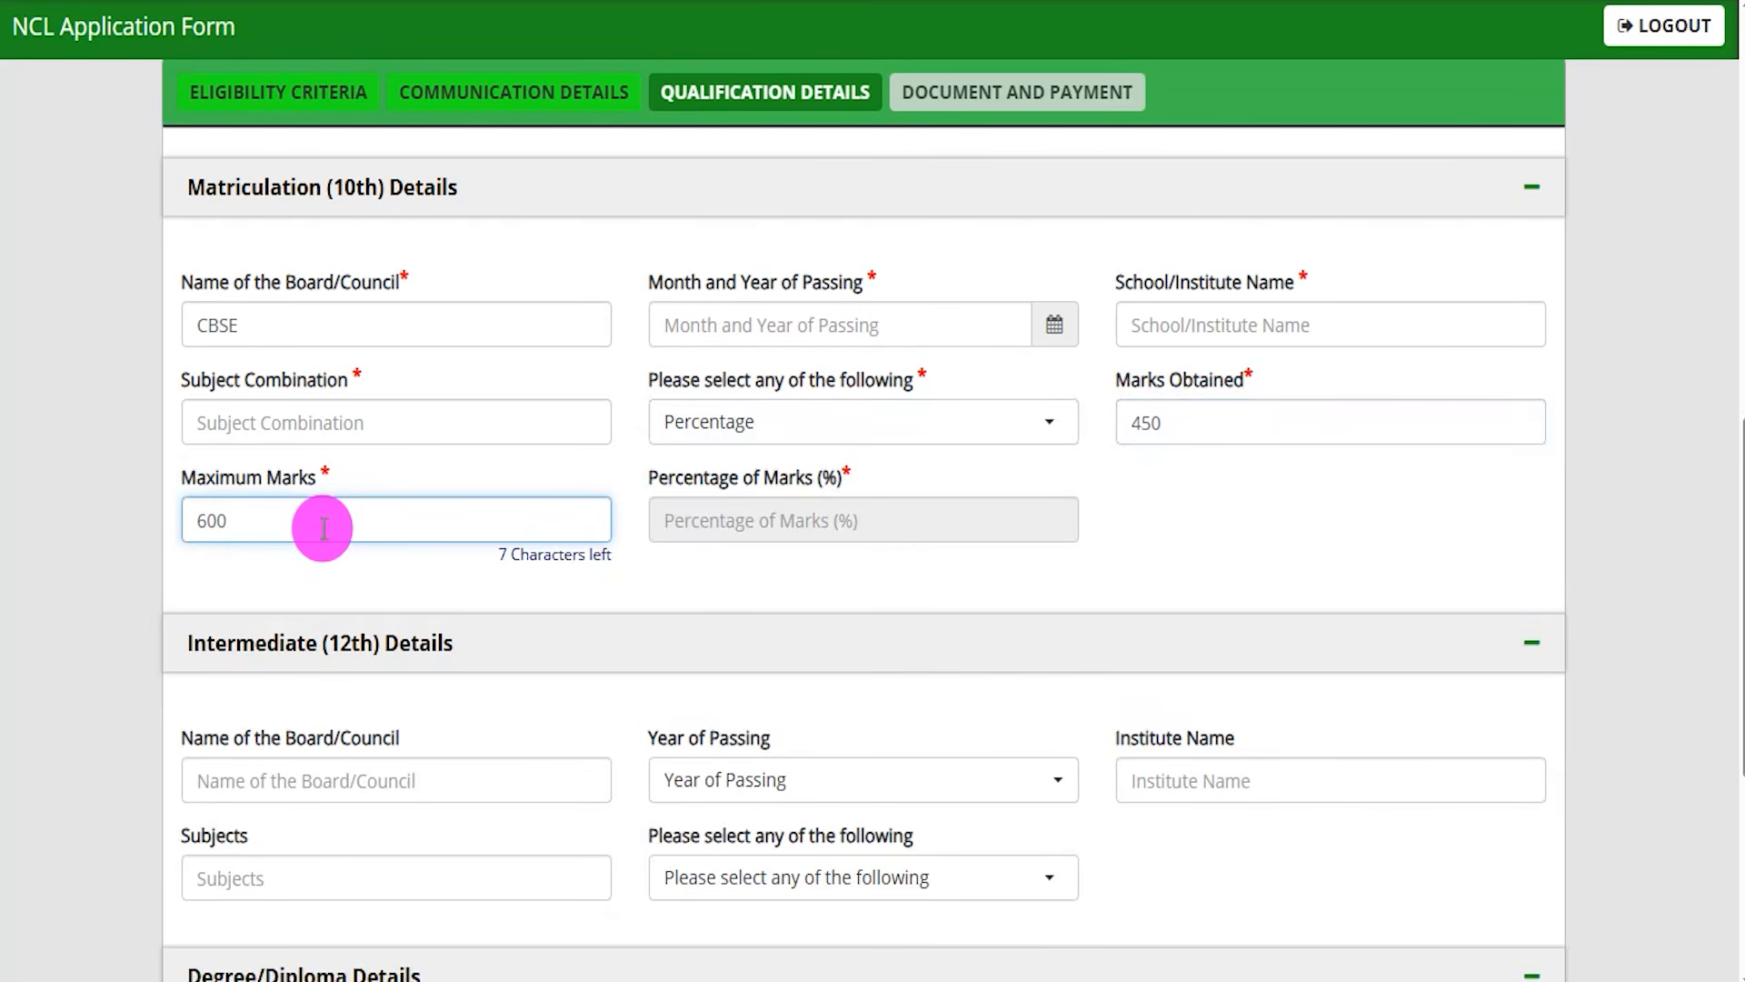
{"action": "left_click", "coordinate": [743, 539]}
{"action": "left_click_drag", "start_coordinate": [663, 520], "coordinate": [748, 524]}
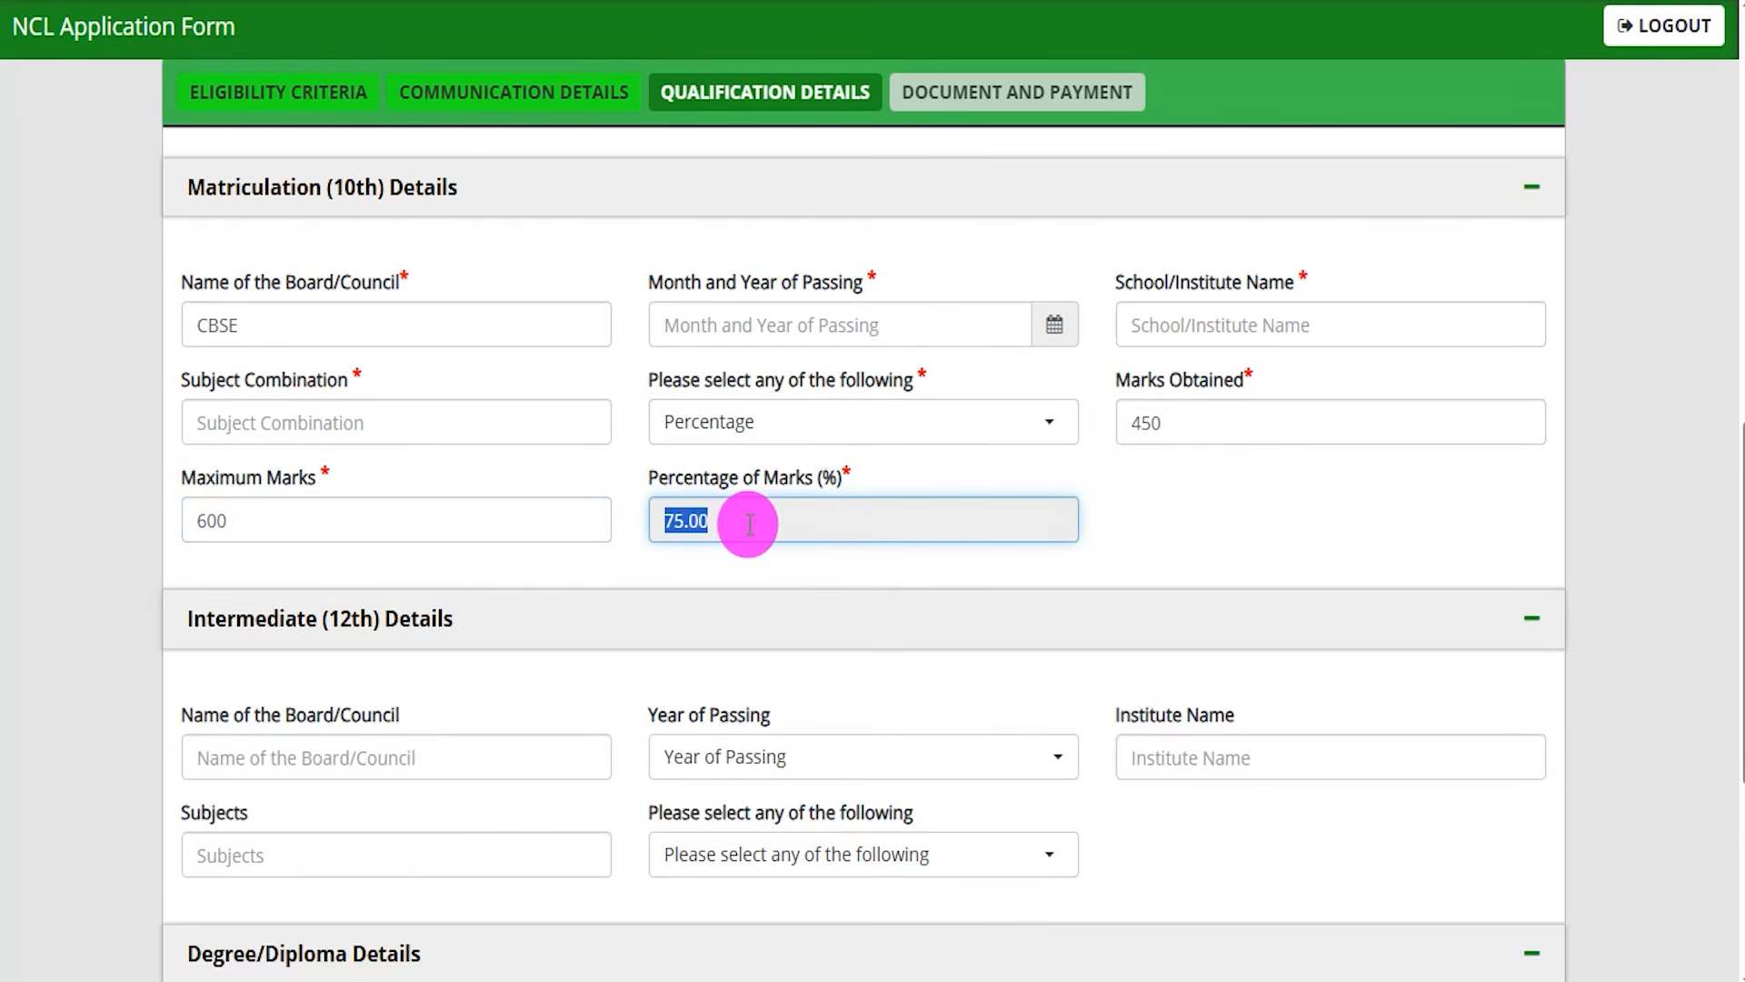
Step: Enter CBSE as the Intermediate board with 2019 as year of passing, and point out the institute and subjects fields
{"action": "scroll", "coordinate": [742, 637], "scroll_direction": "down", "scroll_amount": 3}
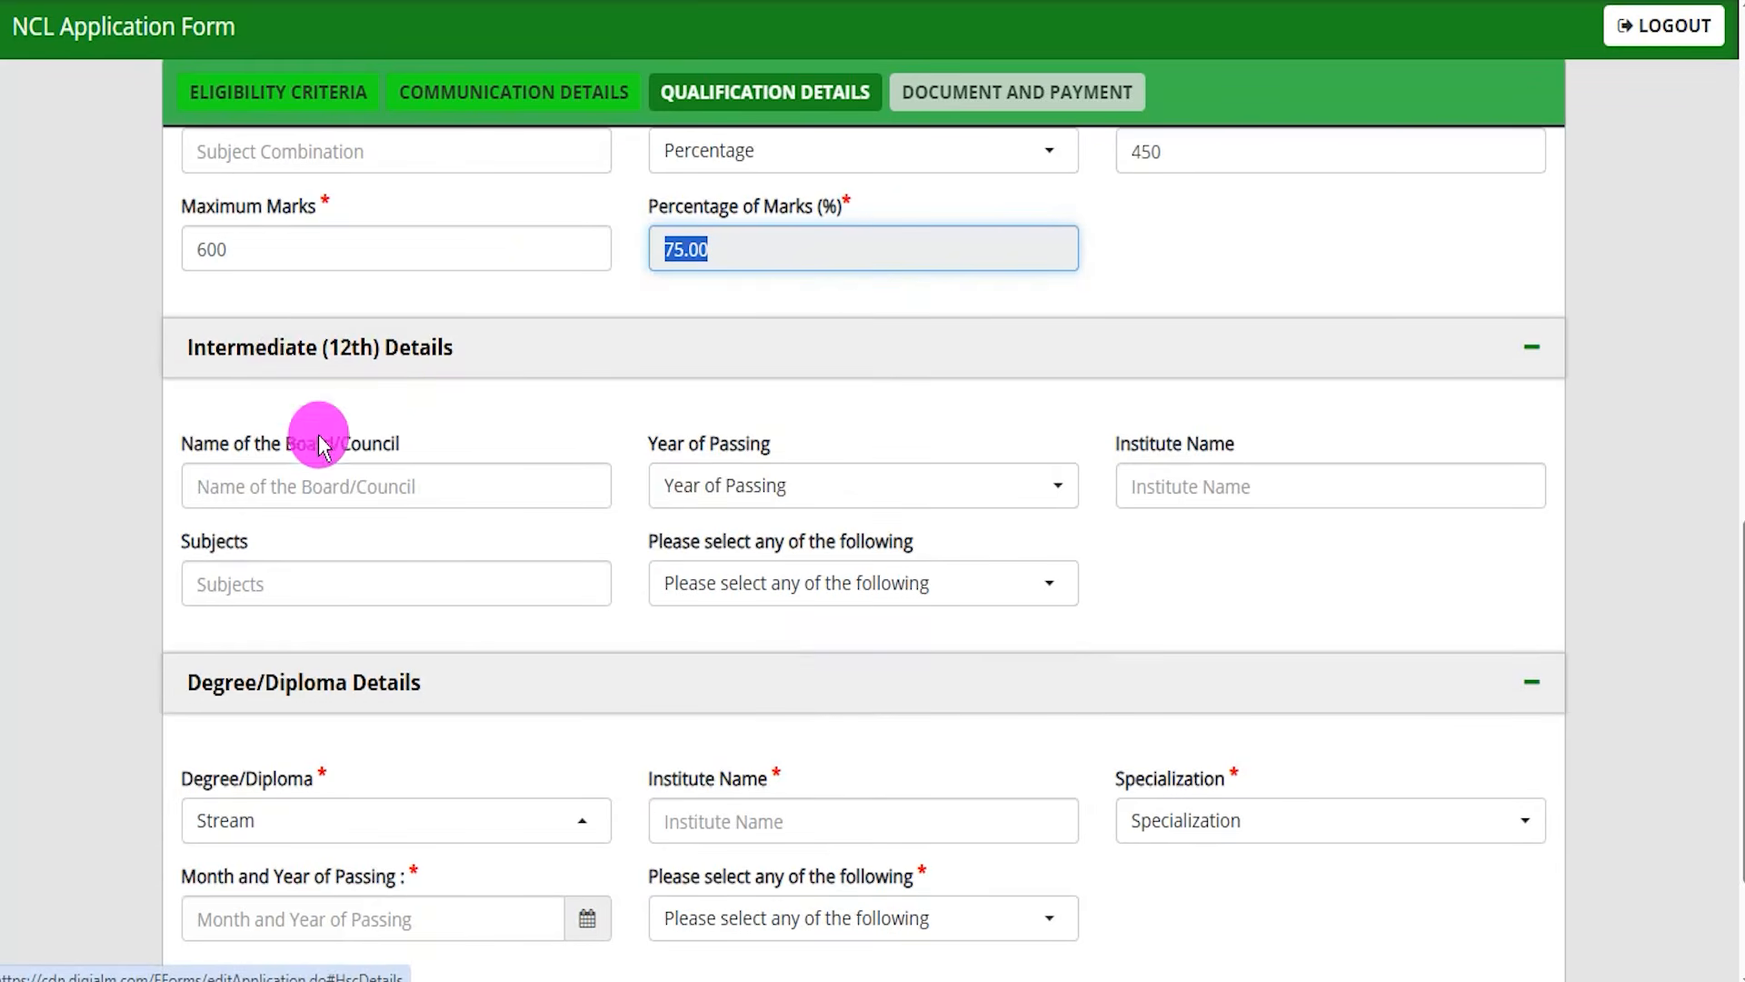
{"action": "left_click", "coordinate": [267, 481]}
{"action": "type", "text": "CBSE"}
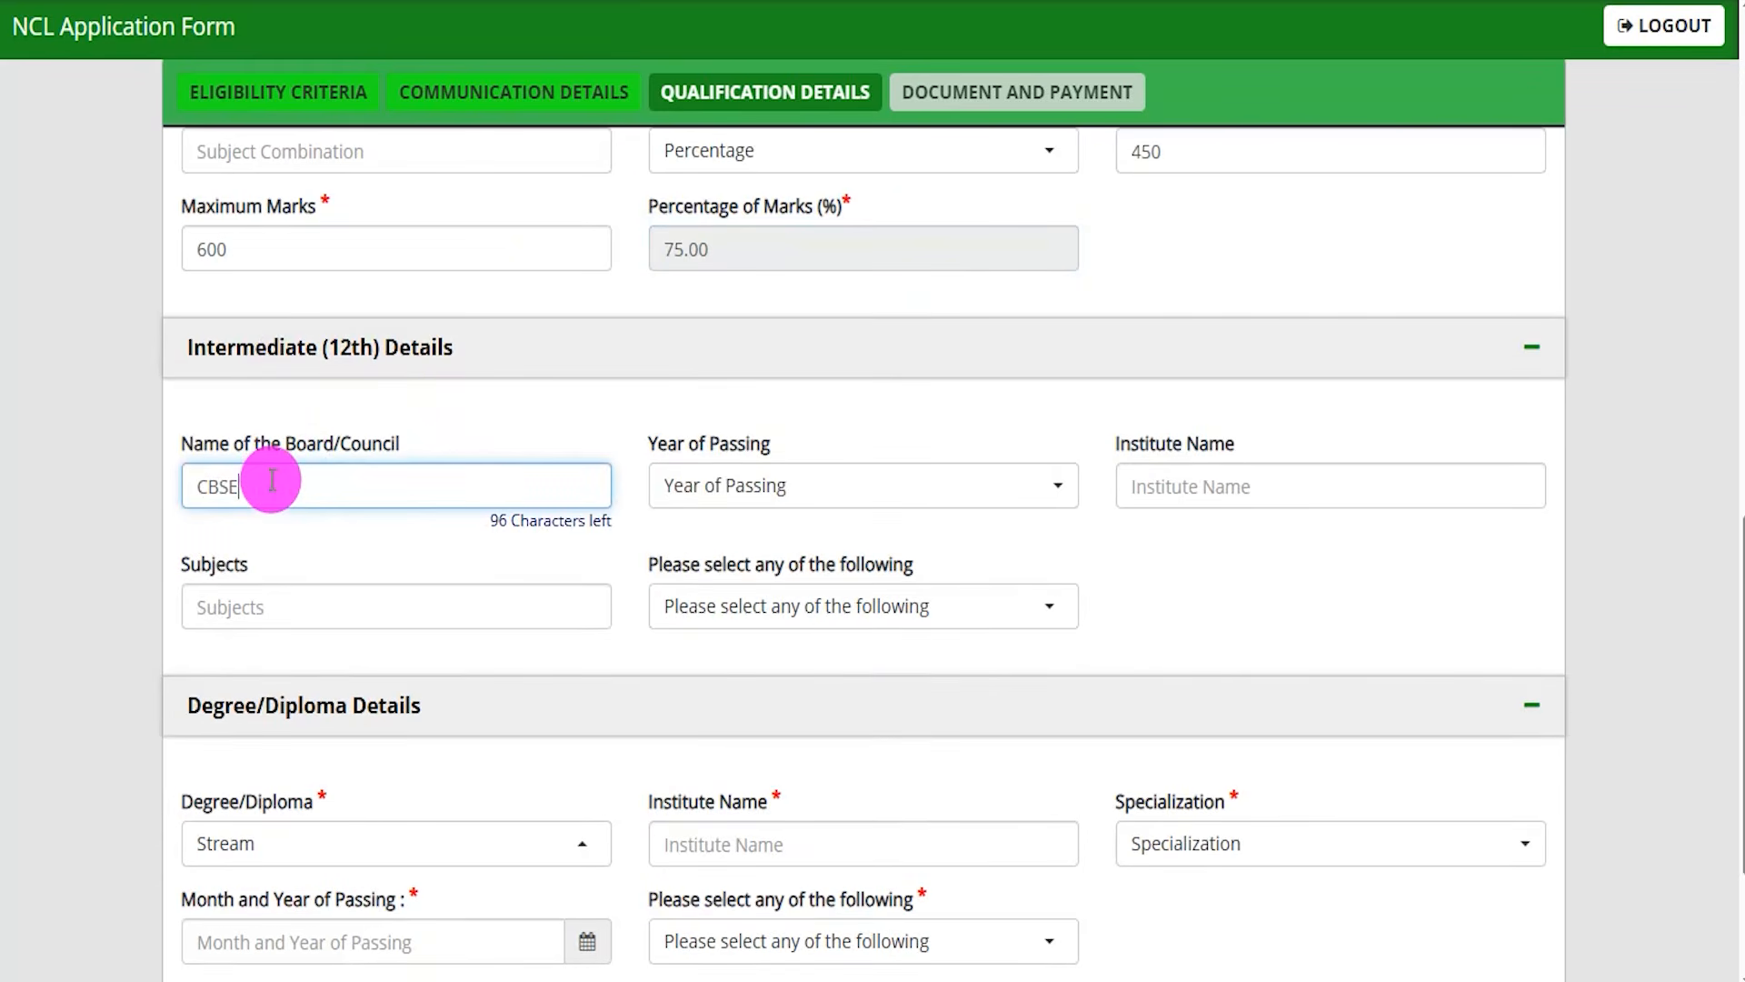
{"action": "left_click", "coordinate": [772, 484]}
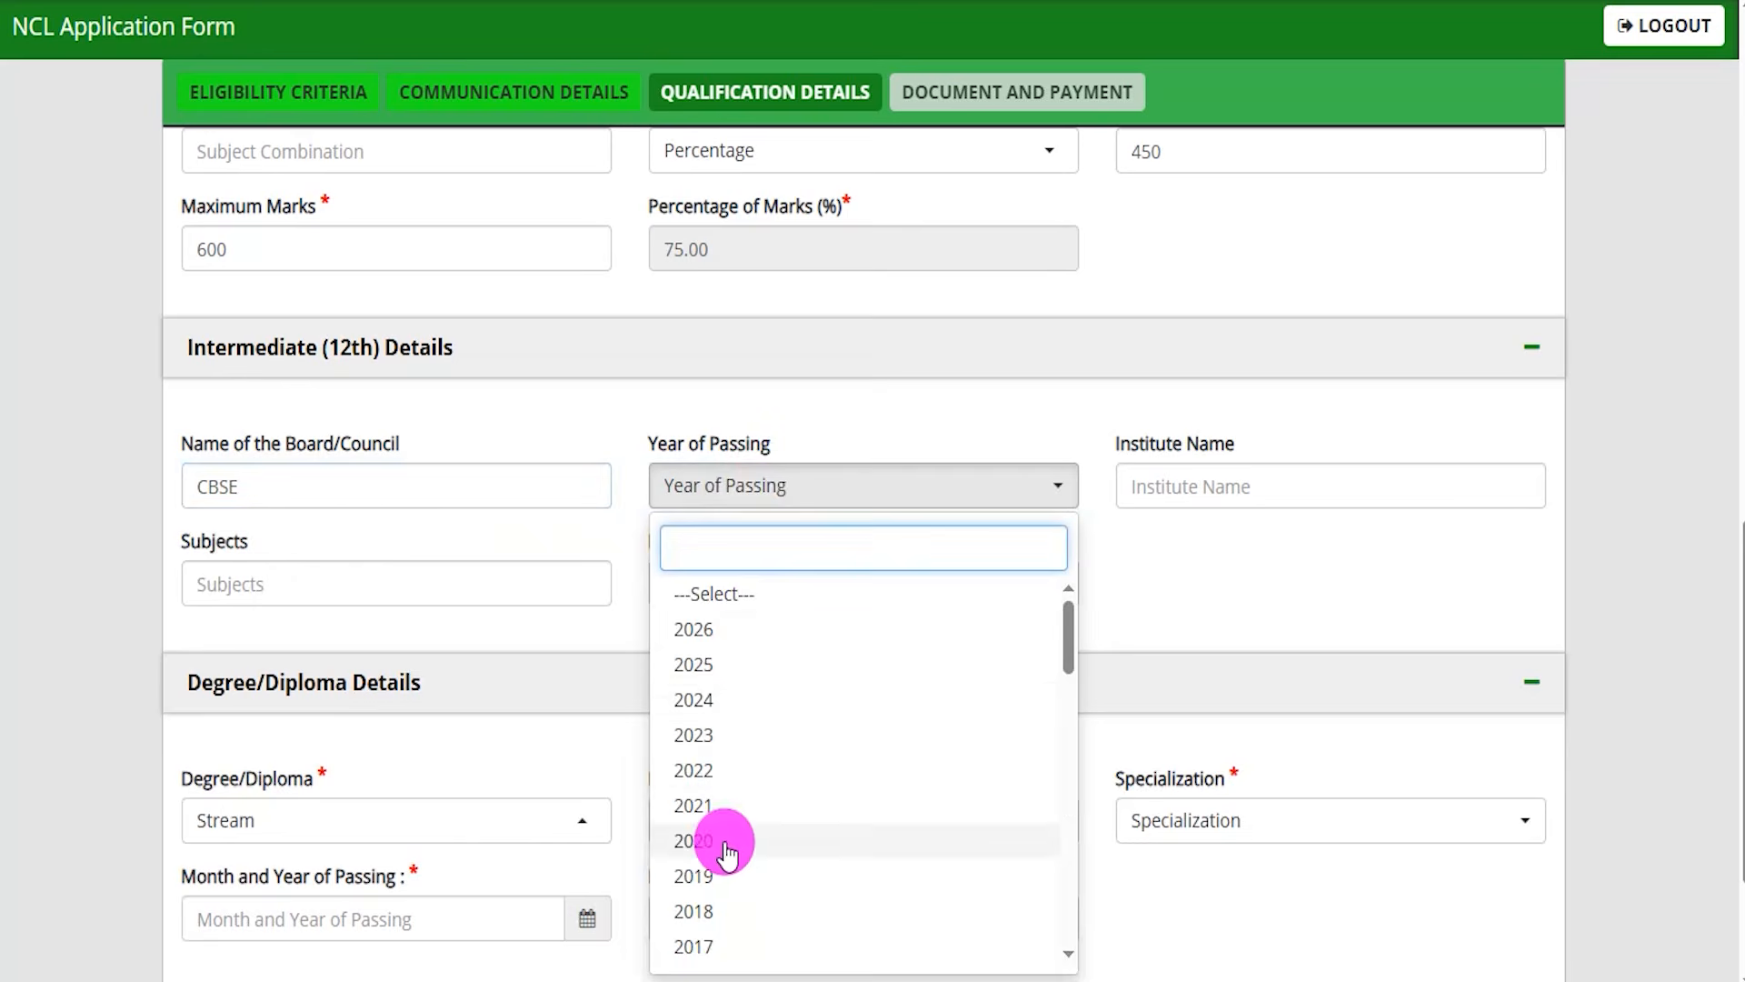
{"action": "left_click", "coordinate": [718, 875]}
{"action": "left_click", "coordinate": [1216, 488]}
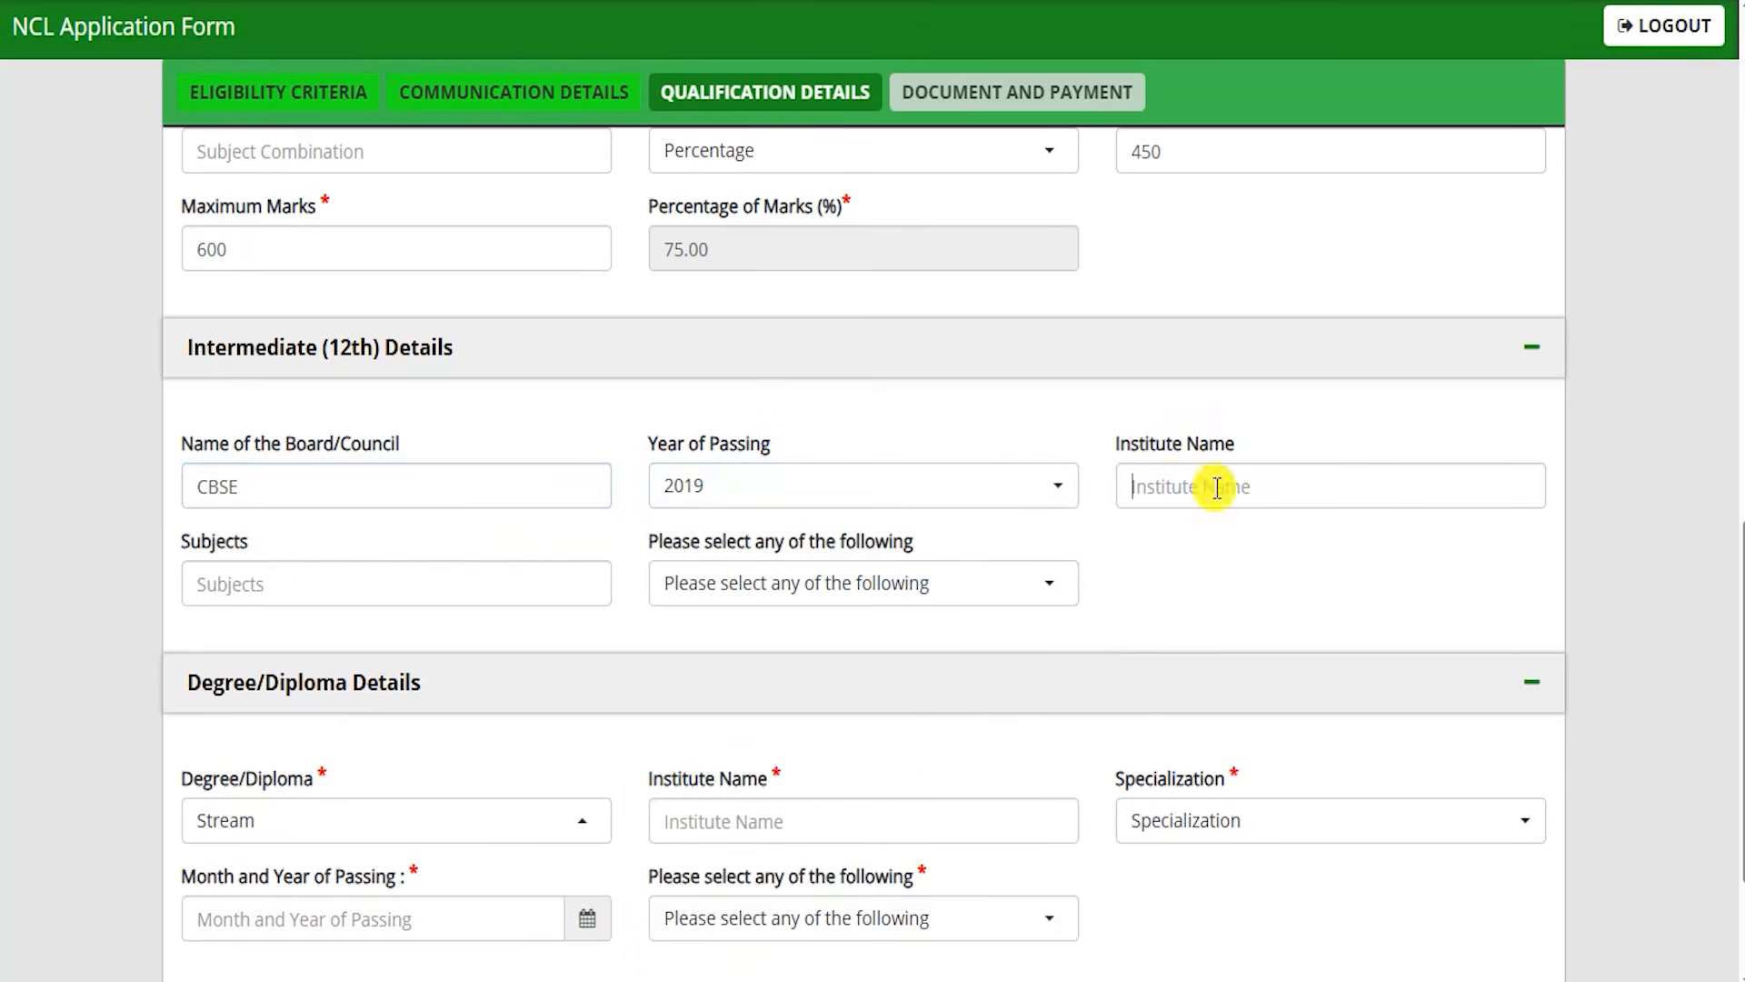
{"action": "left_click", "coordinate": [1216, 489]}
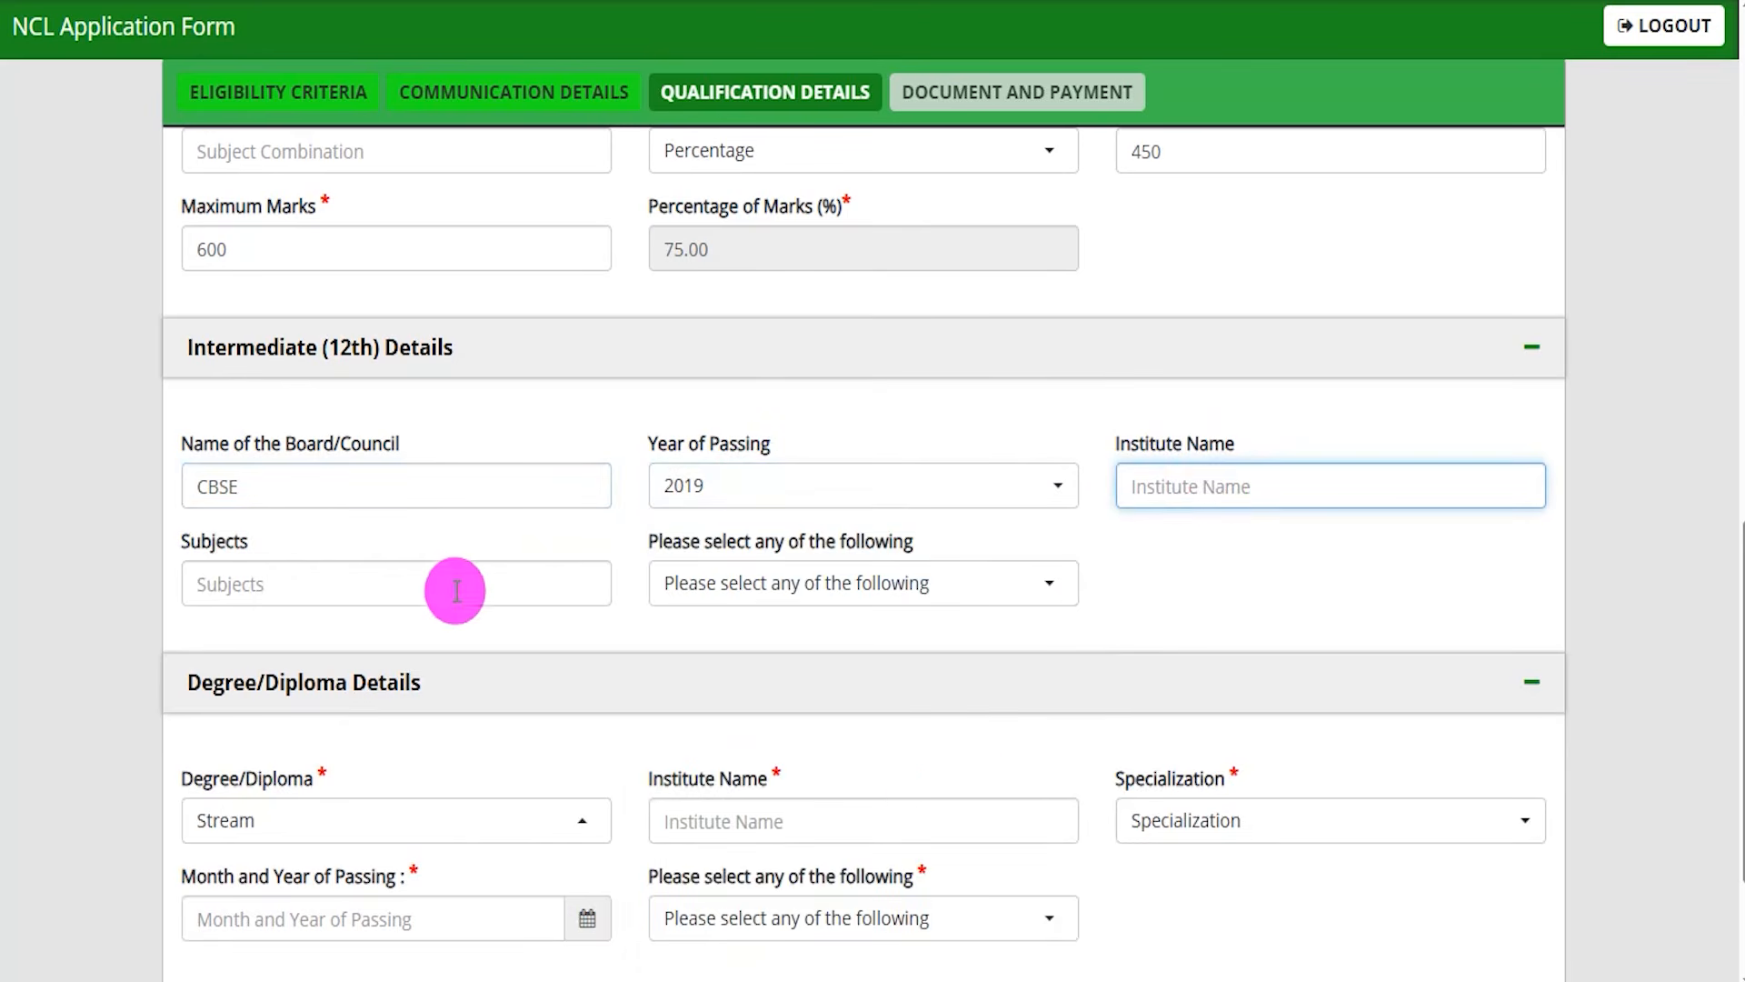
{"action": "left_click", "coordinate": [286, 584]}
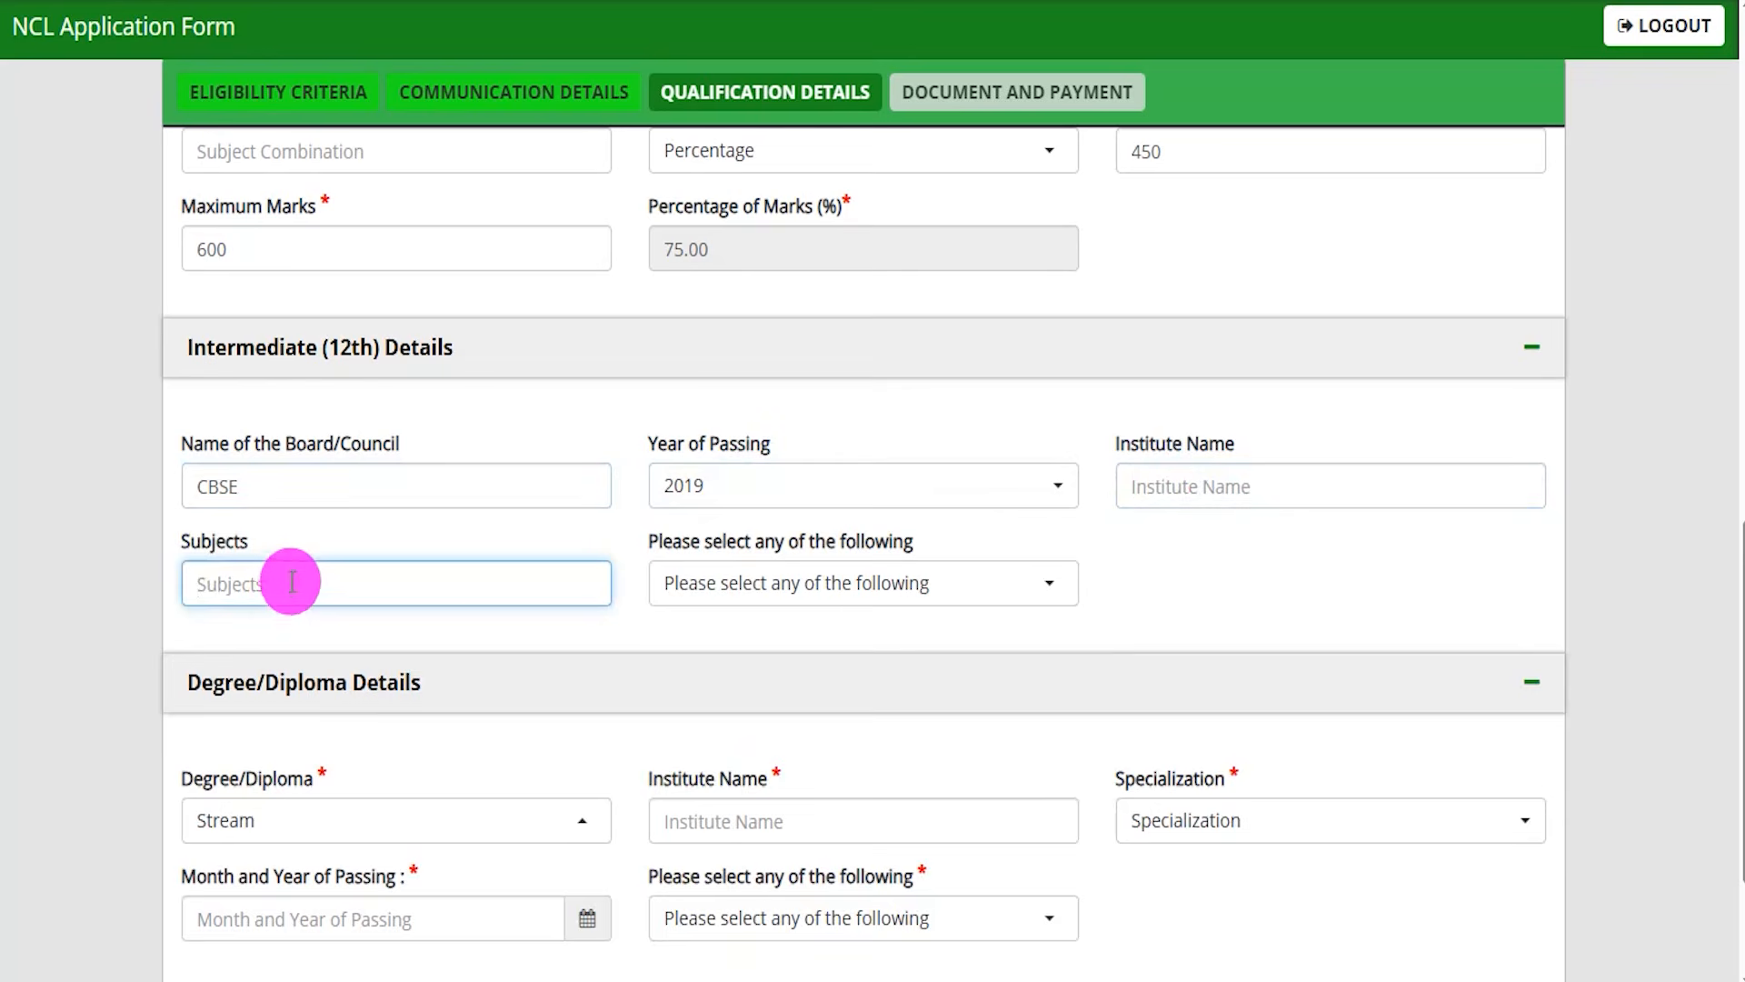
Step: Choose Percentage for the Intermediate result and enter 450 marks obtained out of a maximum of 600
{"action": "left_click", "coordinate": [764, 585]}
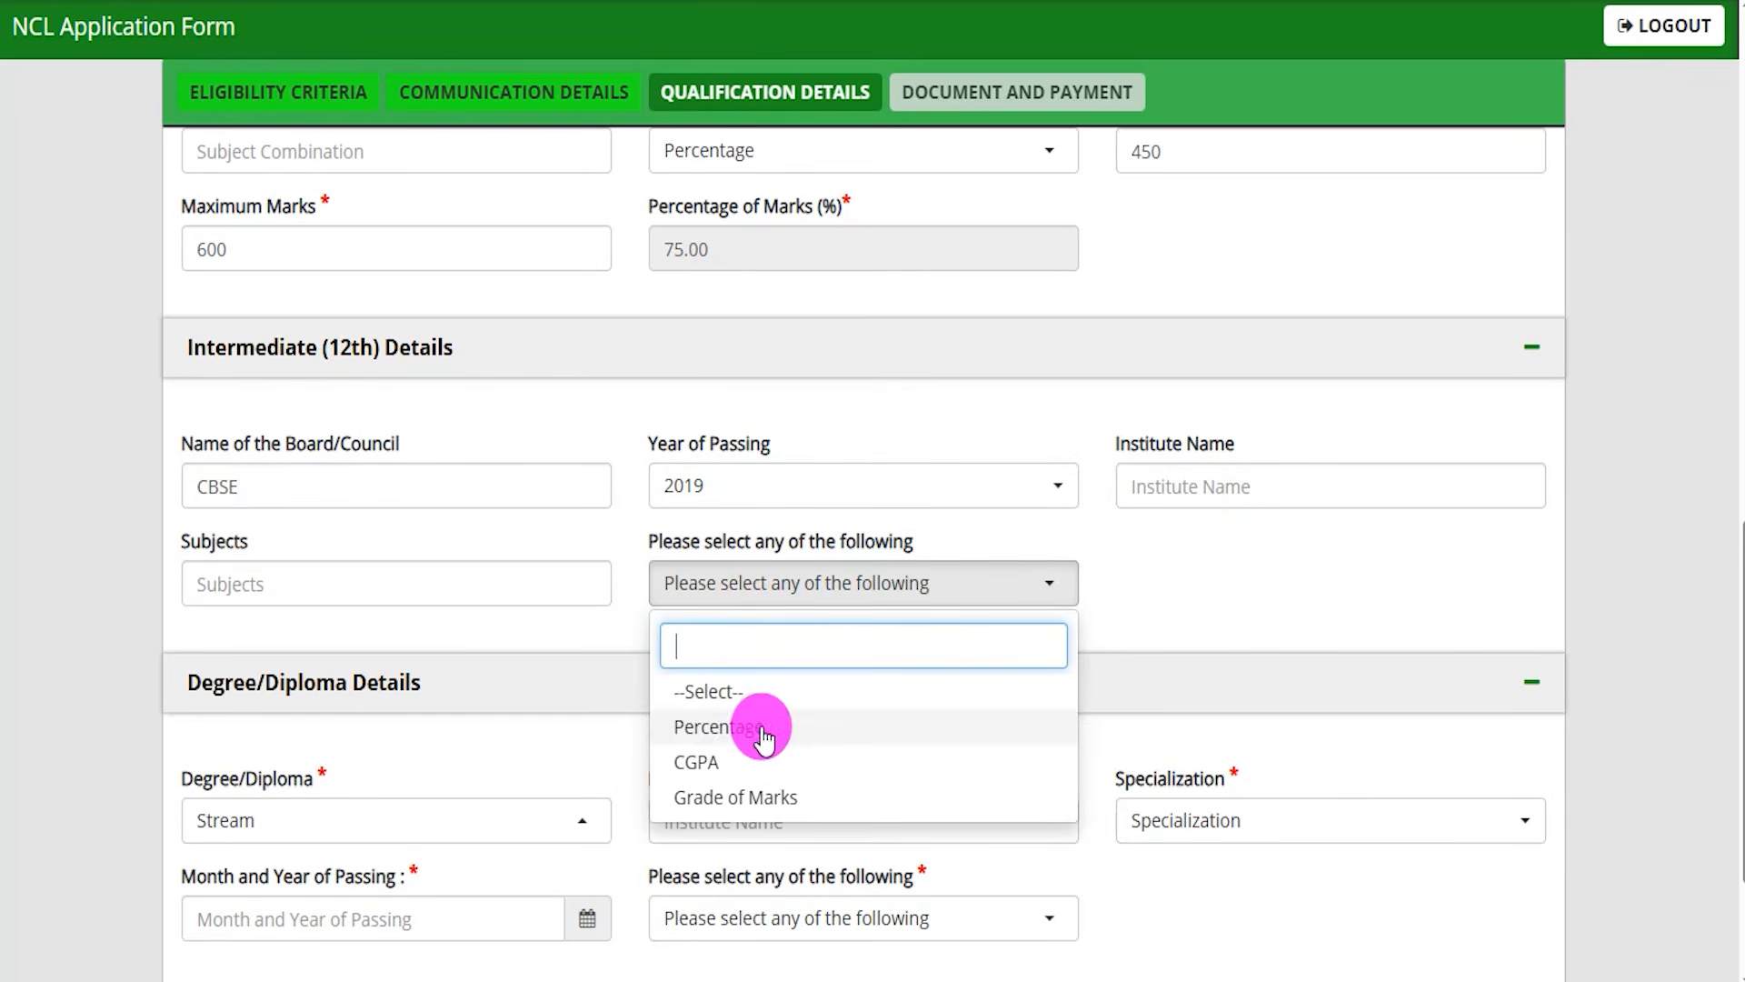
{"action": "left_click", "coordinate": [705, 726]}
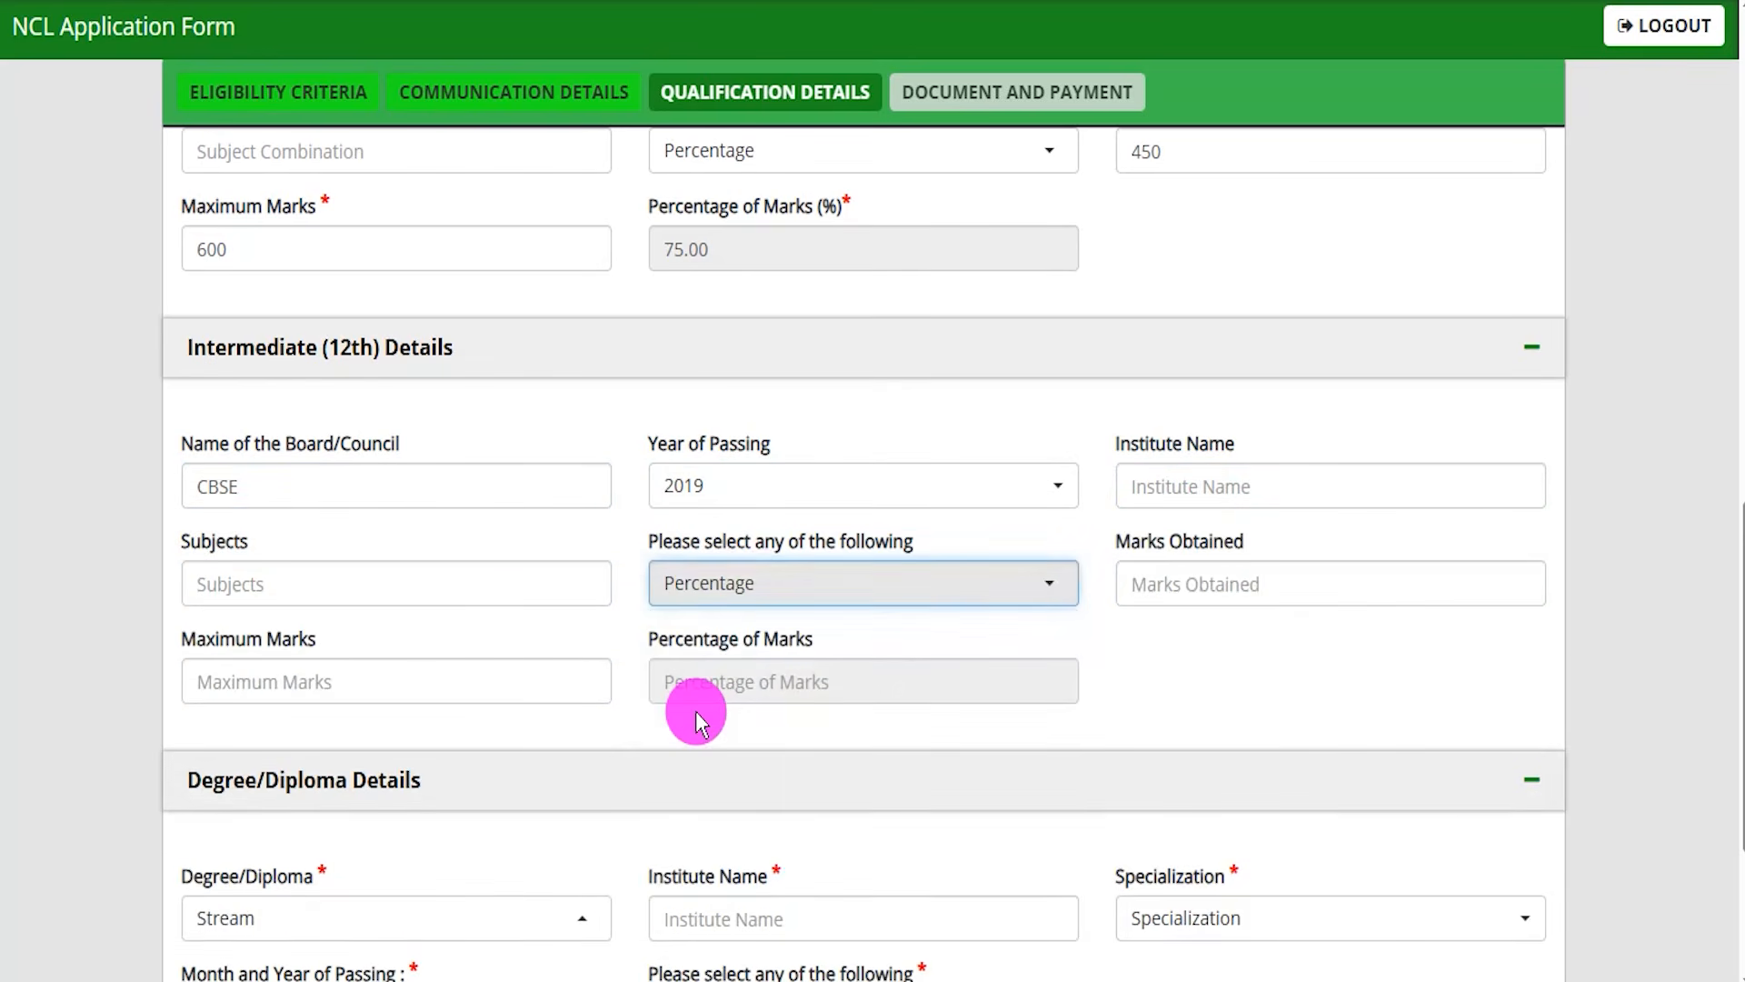
{"action": "left_click", "coordinate": [1187, 586]}
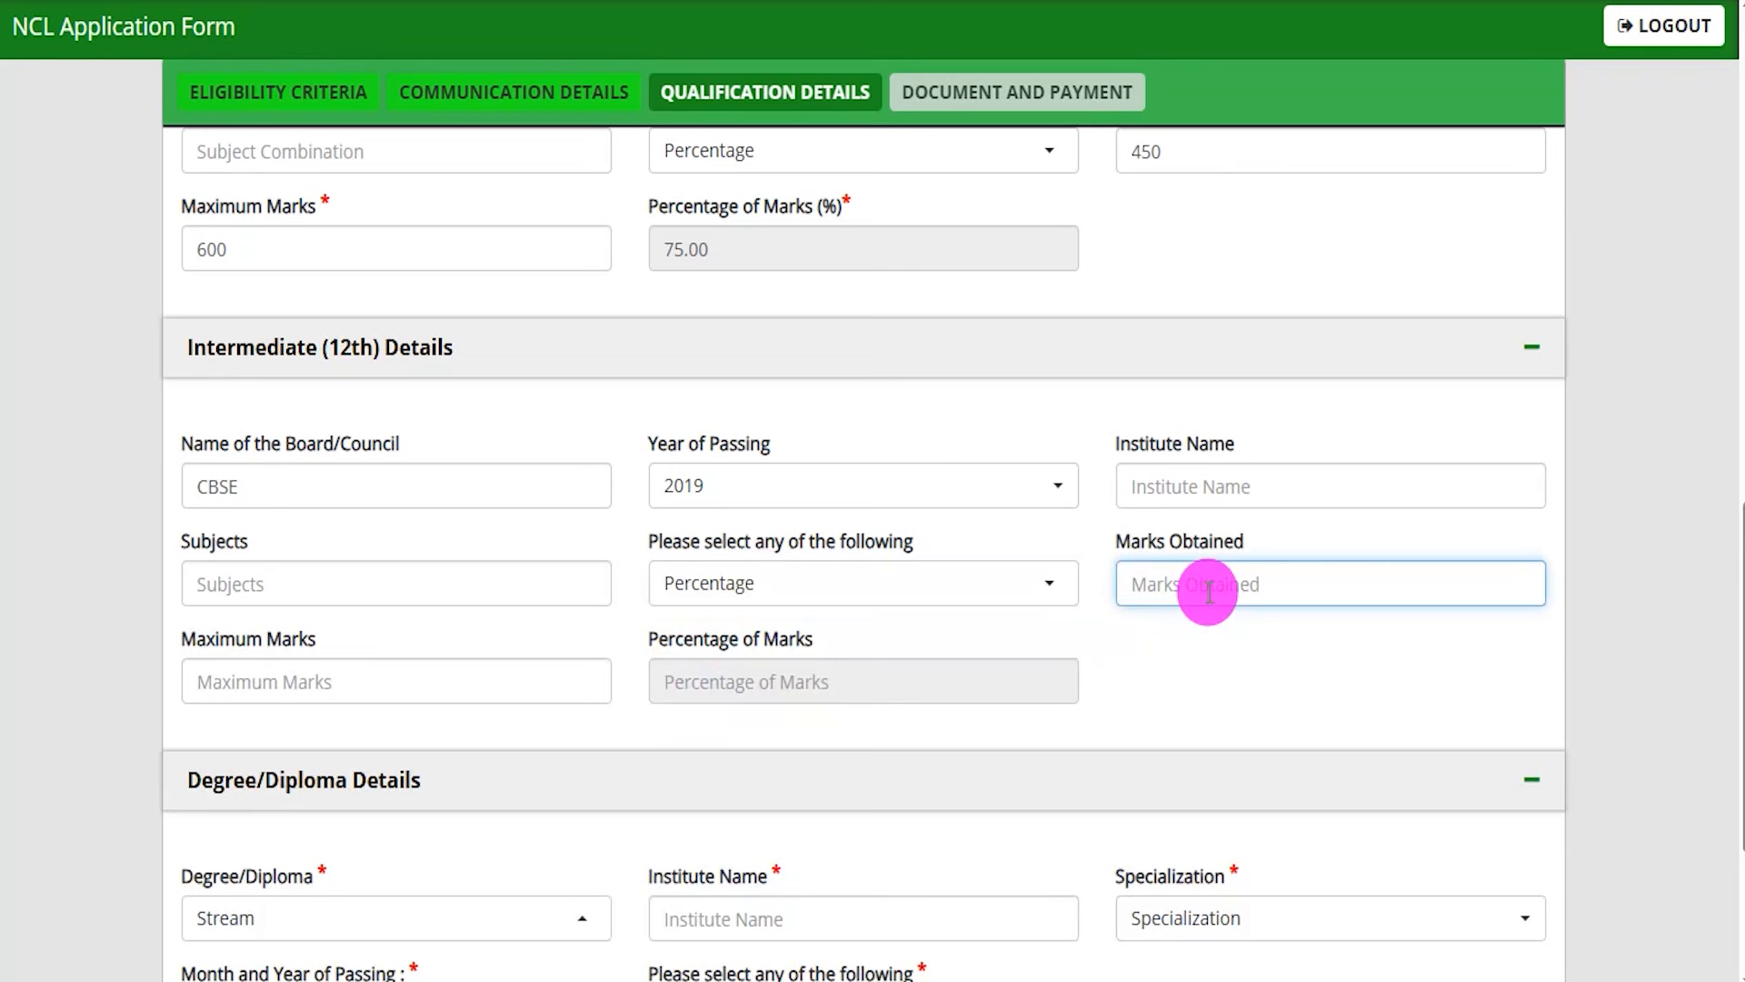
{"action": "type", "text": "450"}
{"action": "key", "text": "Tab"}
{"action": "type", "text": "6"}
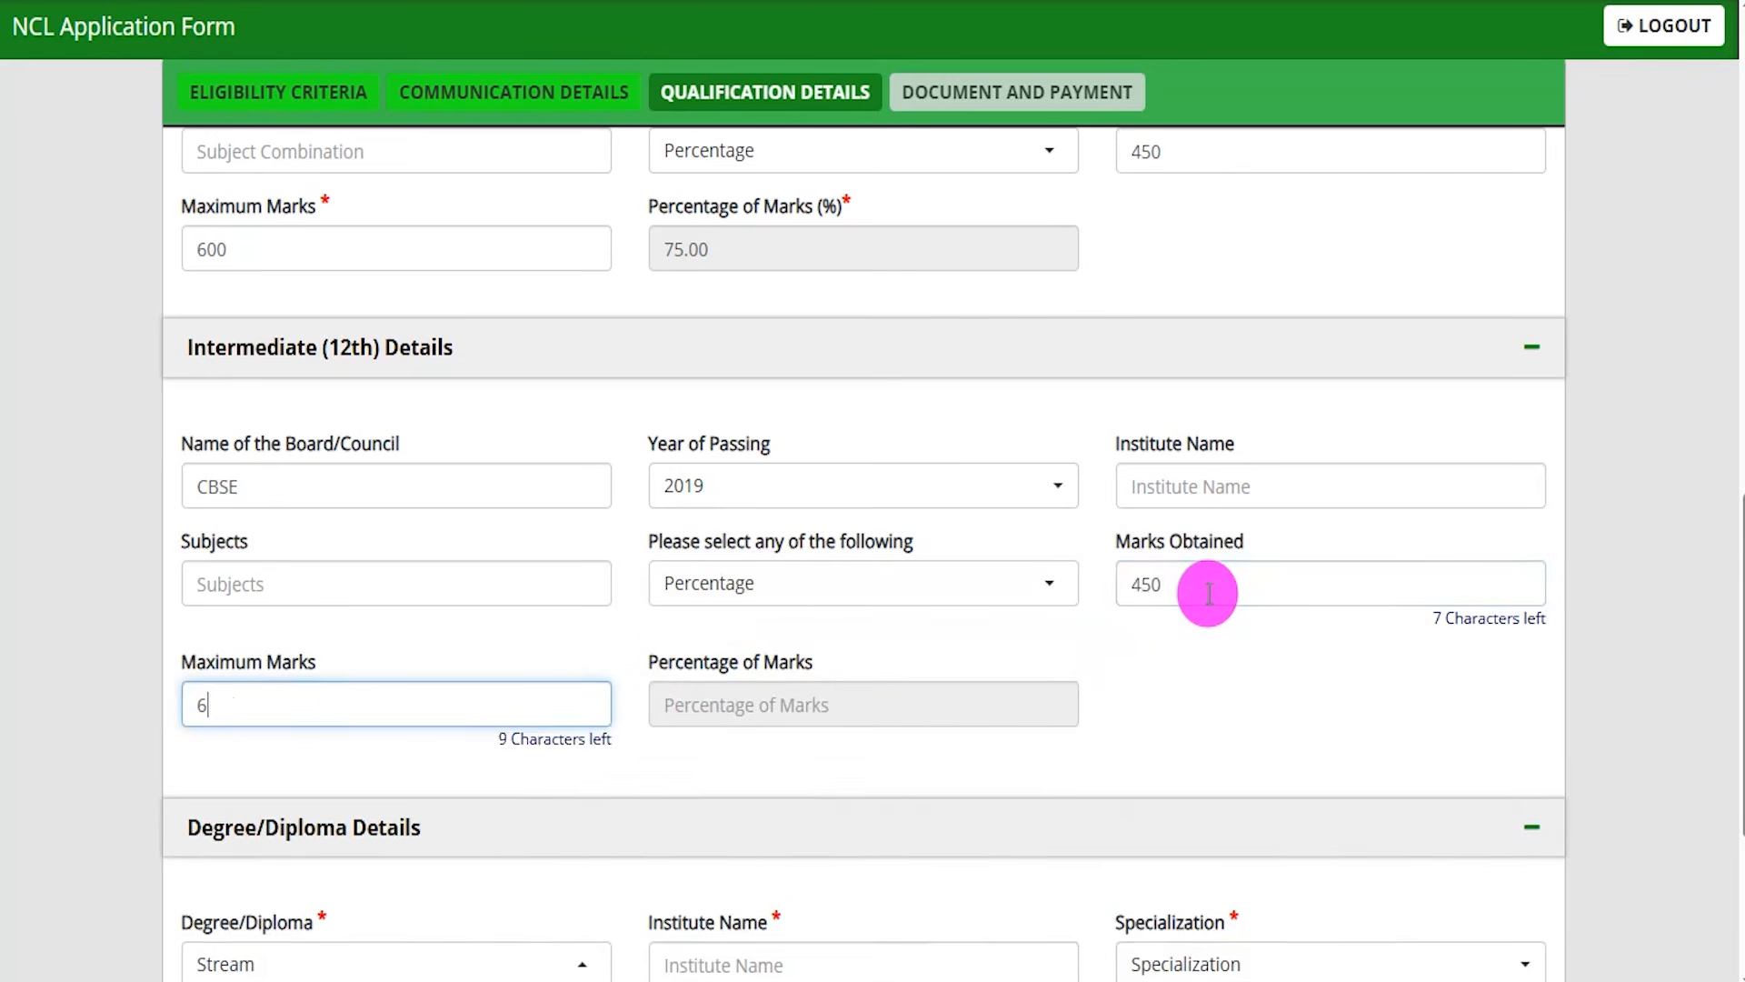
{"action": "key", "text": "Tab"}
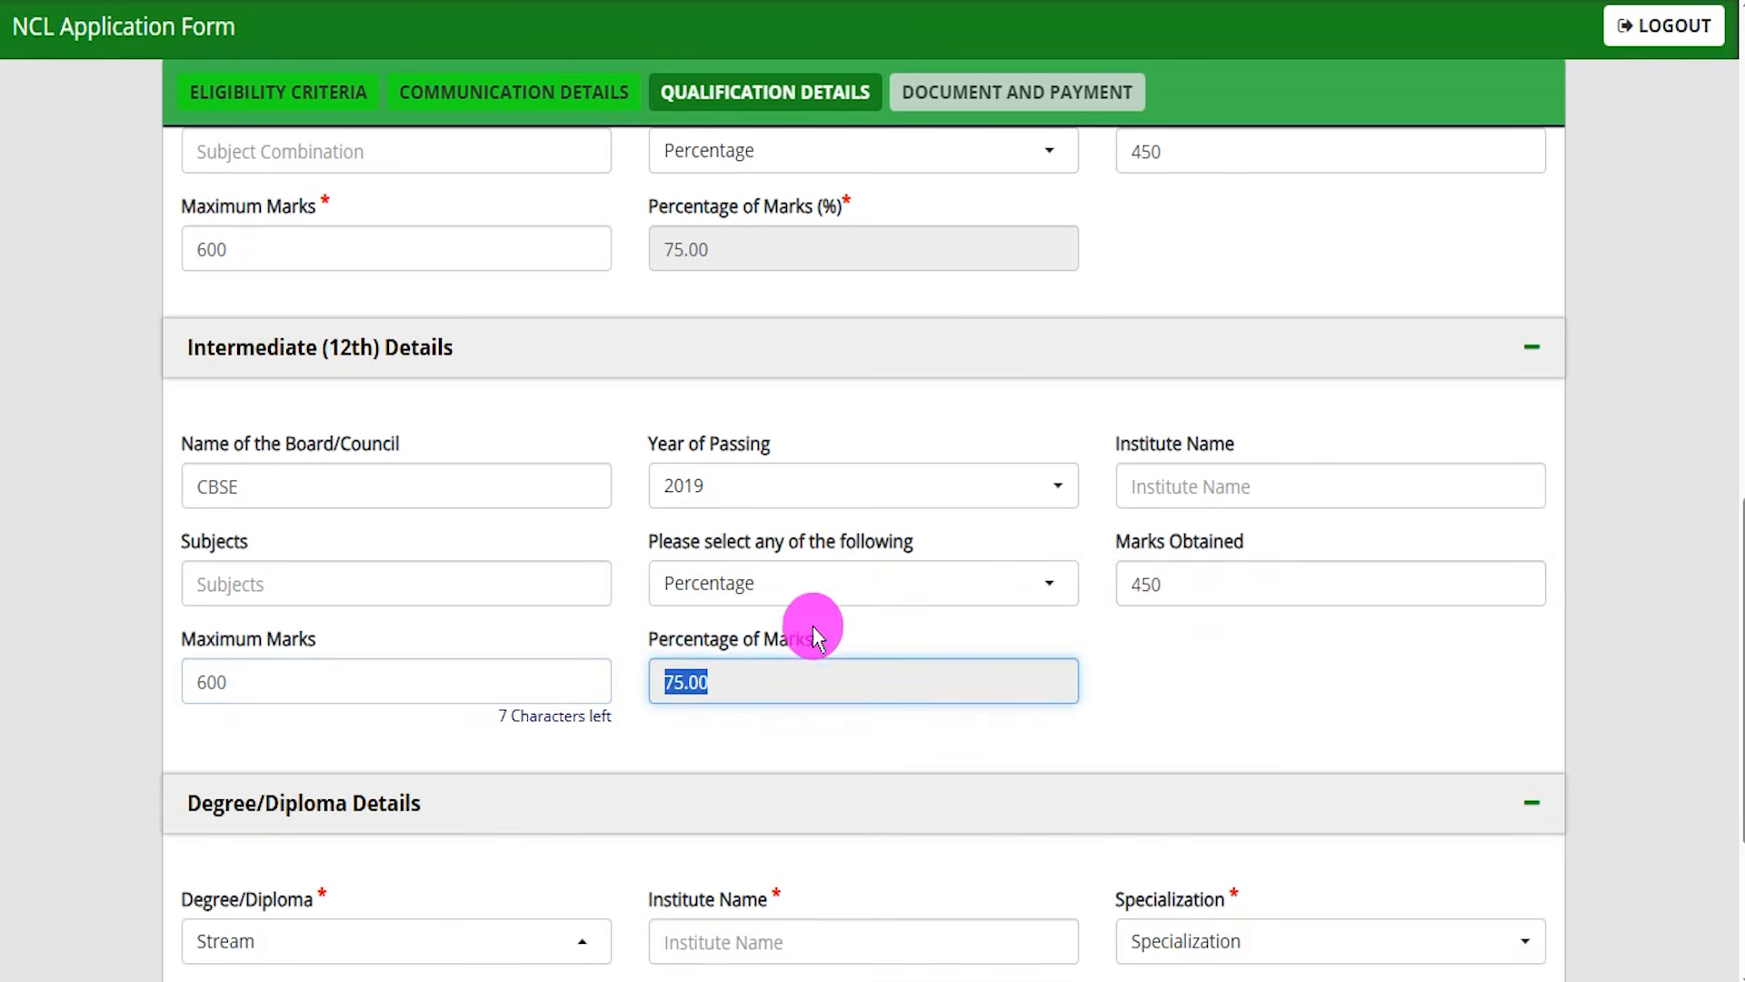
{"action": "left_click", "coordinate": [768, 728]}
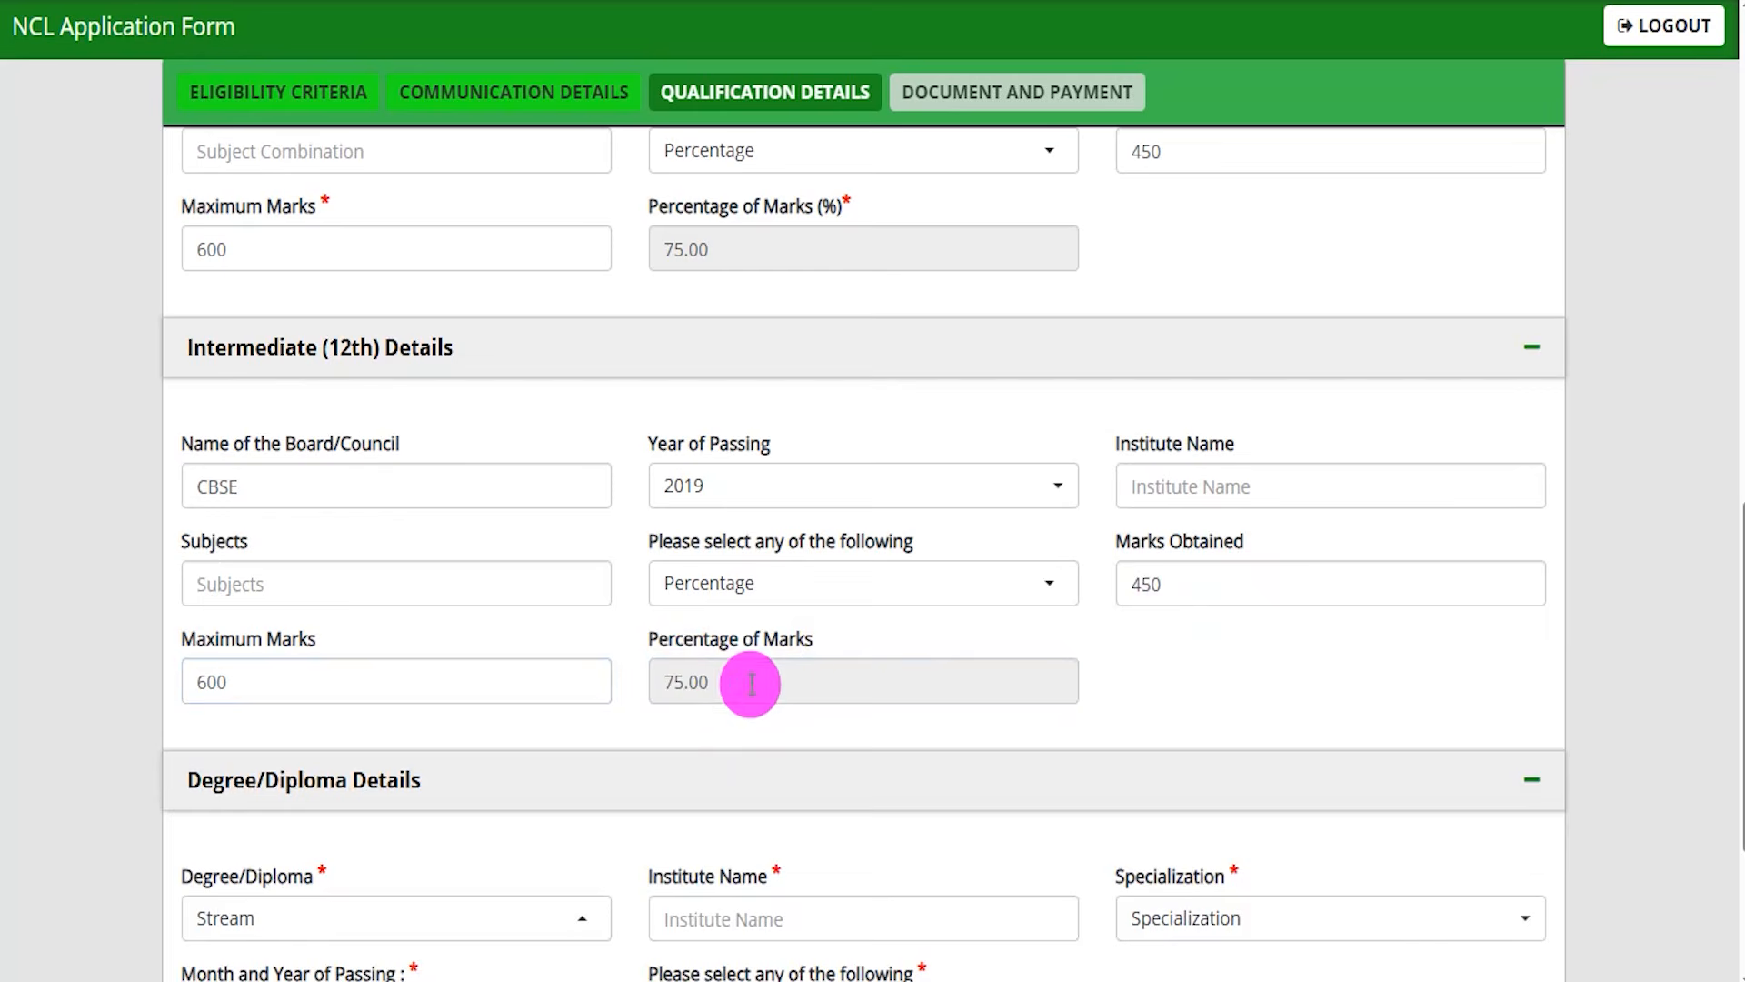
Step: Set Degree/Diploma to Three years Regular Diploma and Specialization to Mechanical Engineering, pointing out the Institute Name field
{"action": "scroll", "coordinate": [800, 727], "scroll_direction": "down", "scroll_amount": 4}
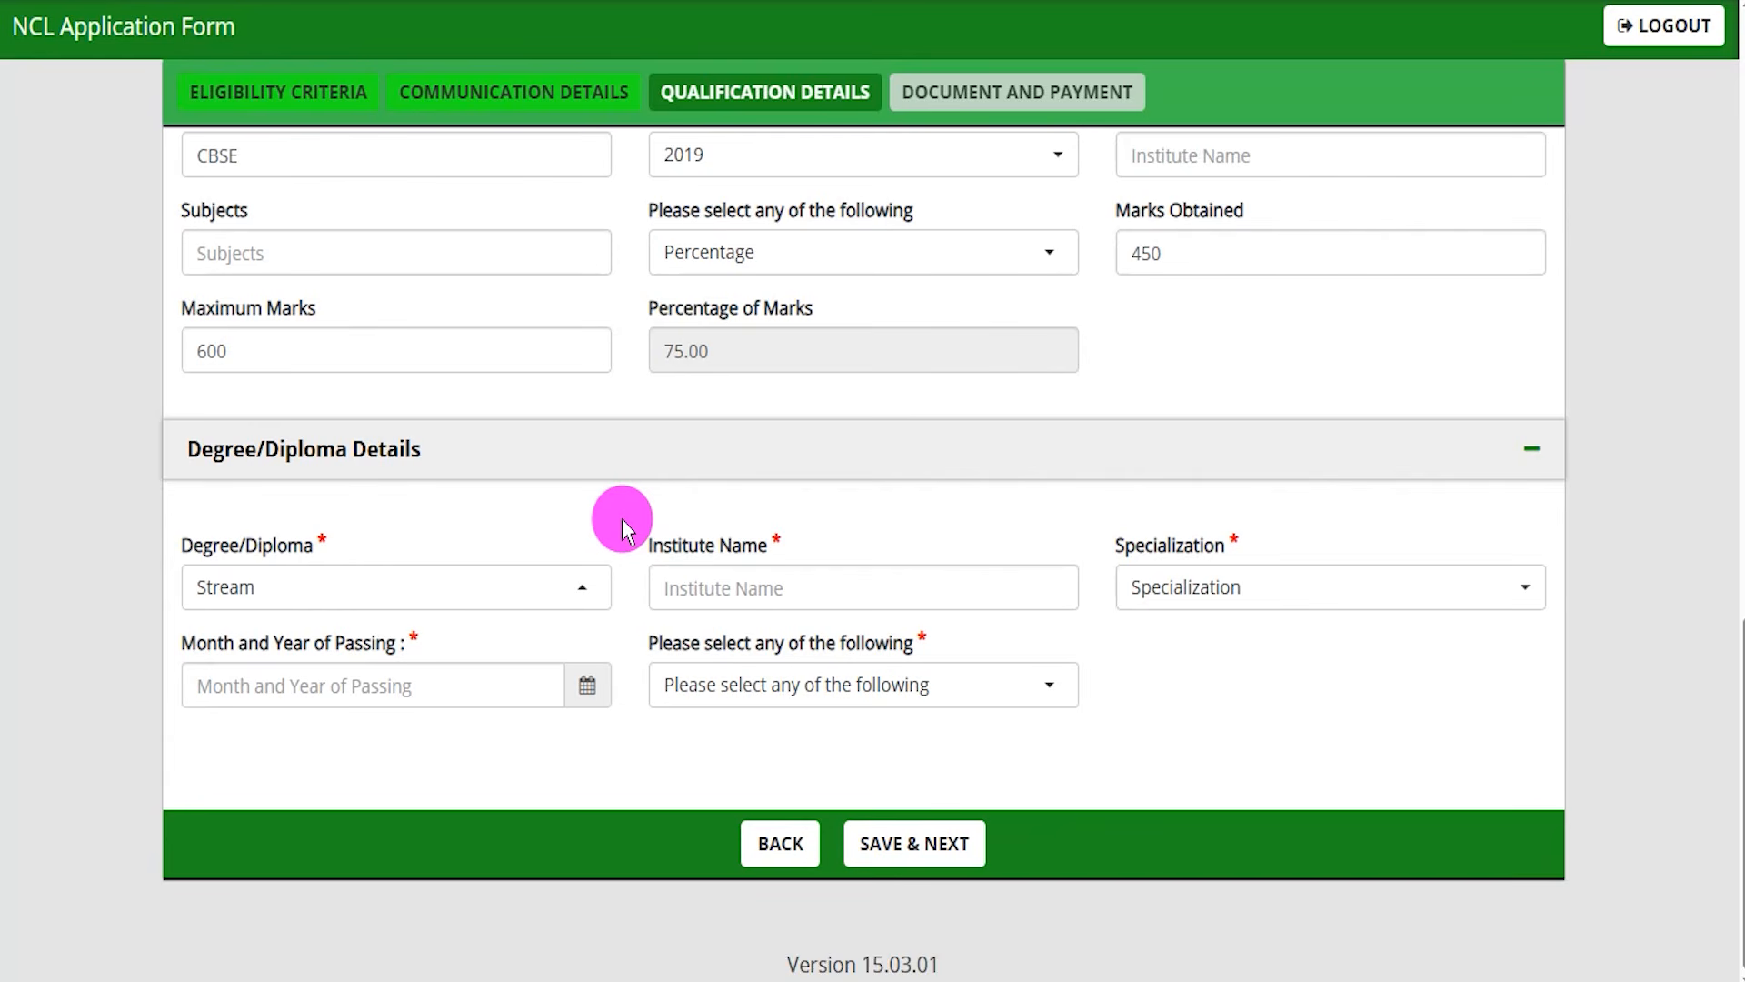
{"action": "left_click", "coordinate": [389, 592]}
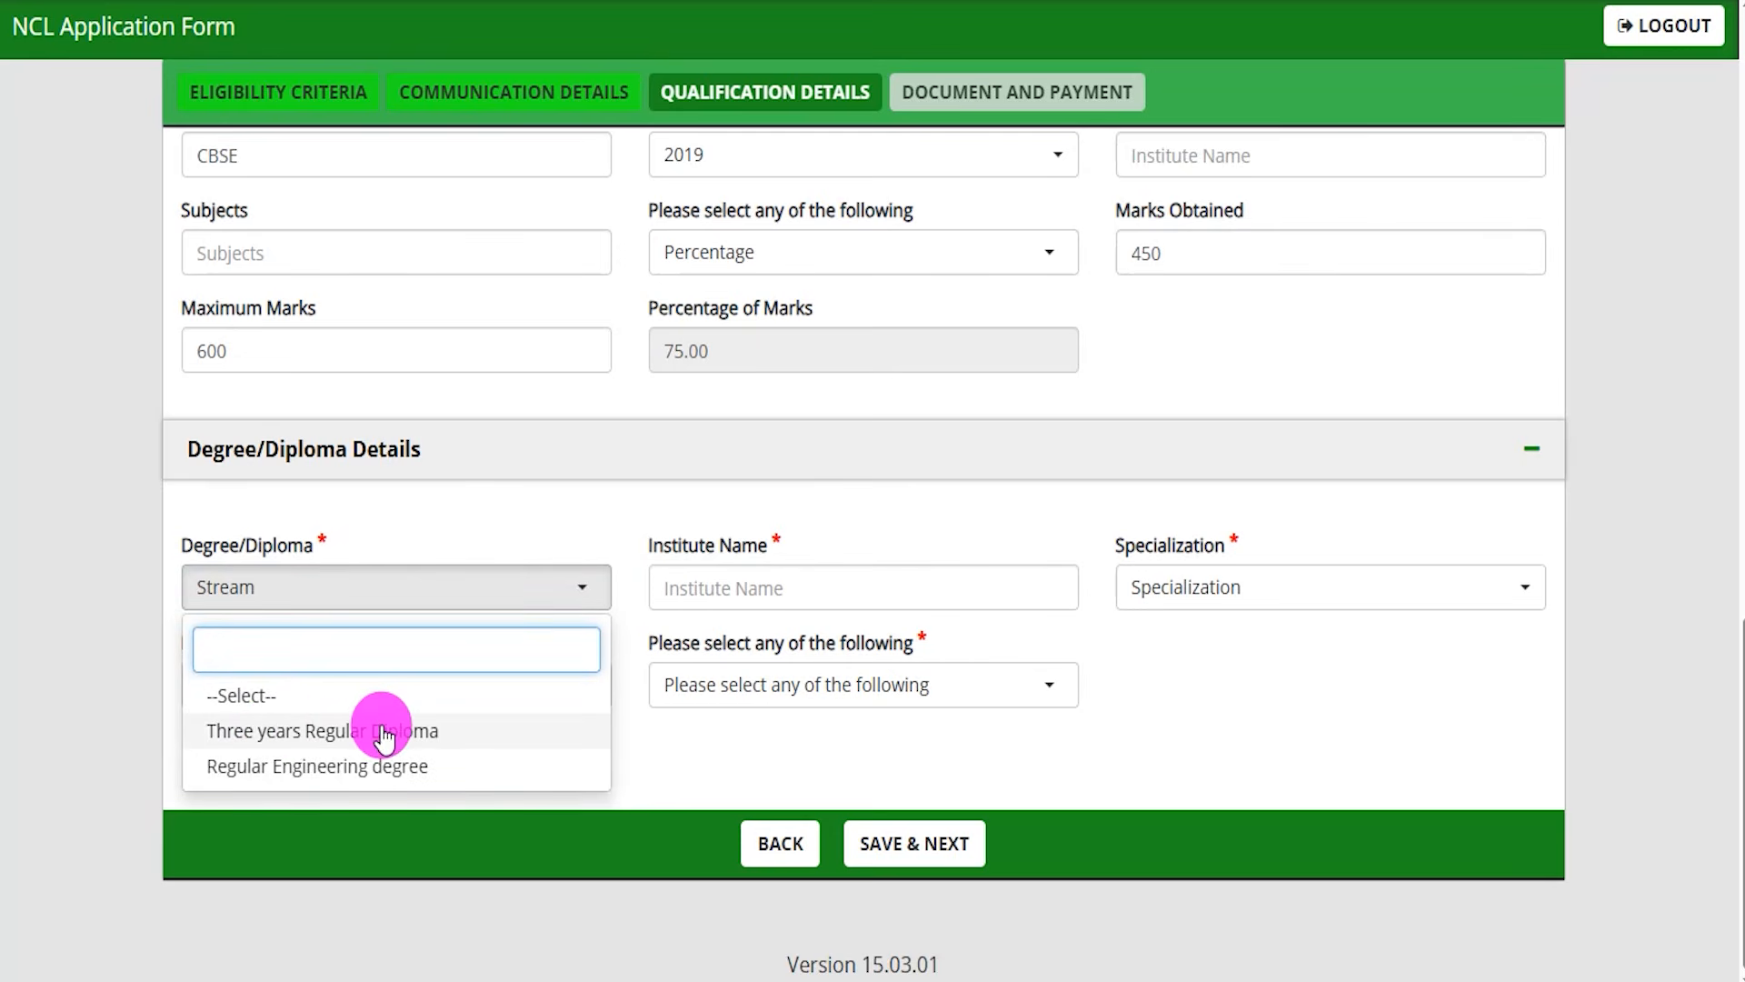
{"action": "left_click", "coordinate": [332, 730]}
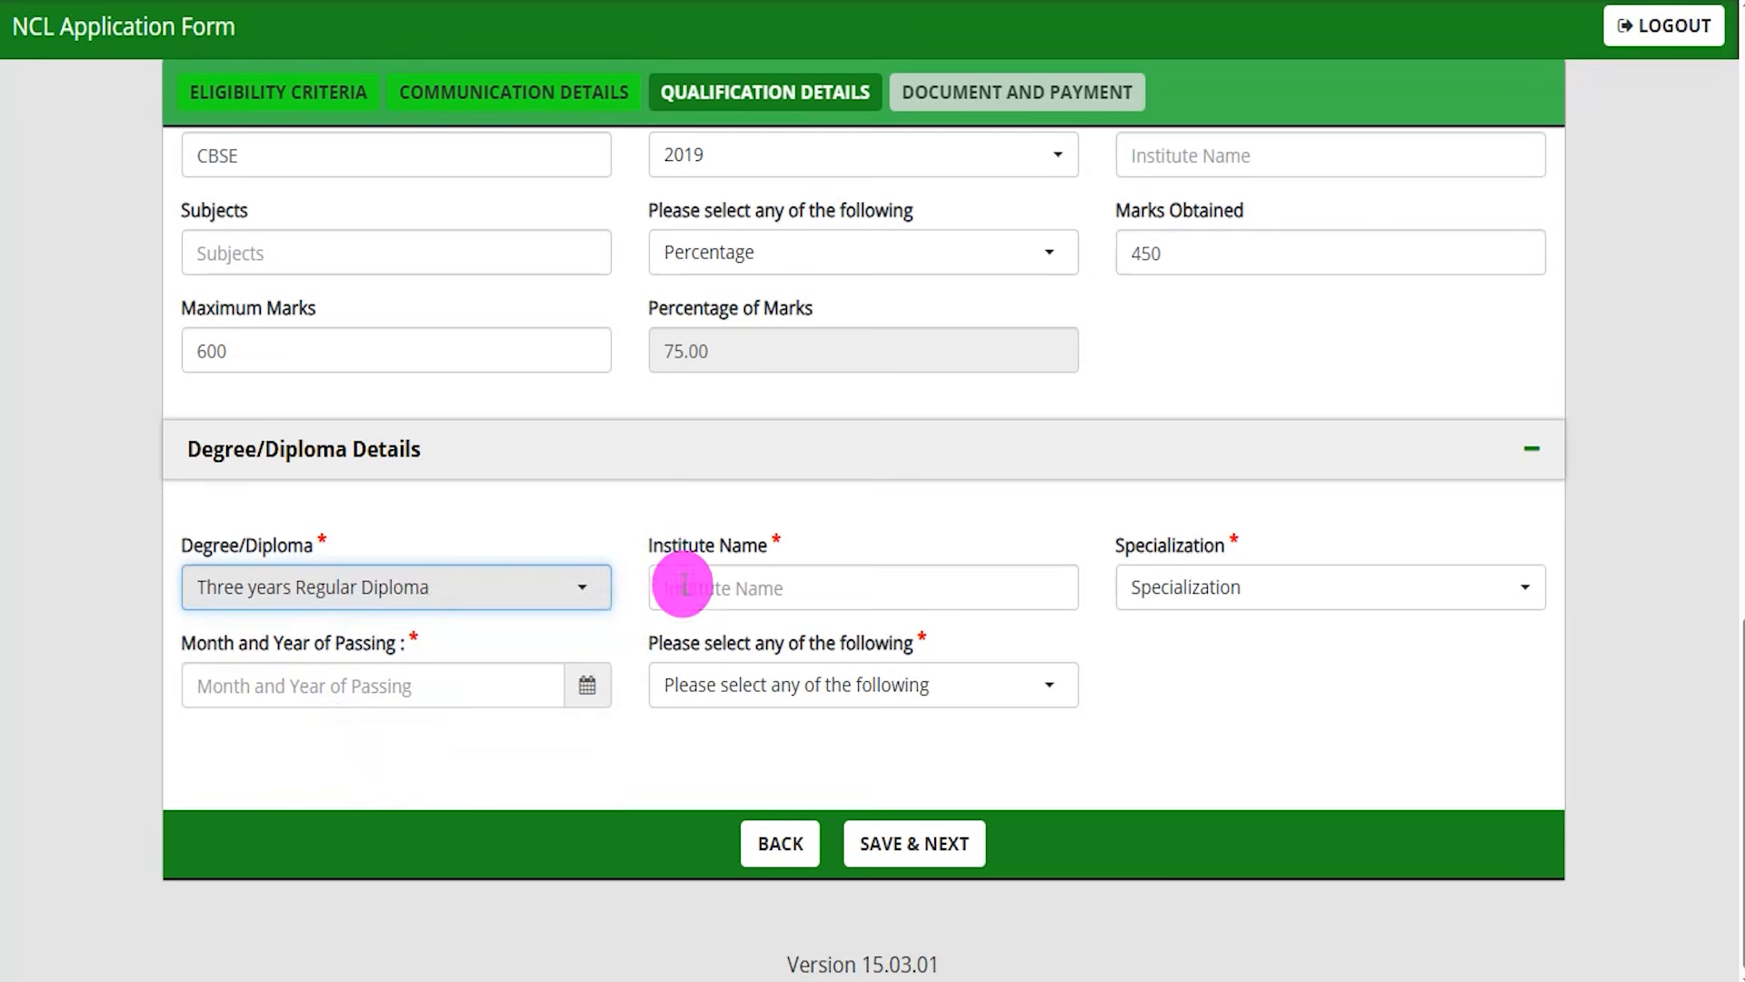
{"action": "left_click_drag", "start_coordinate": [682, 552], "coordinate": [728, 576]}
{"action": "left_click", "coordinate": [728, 586]}
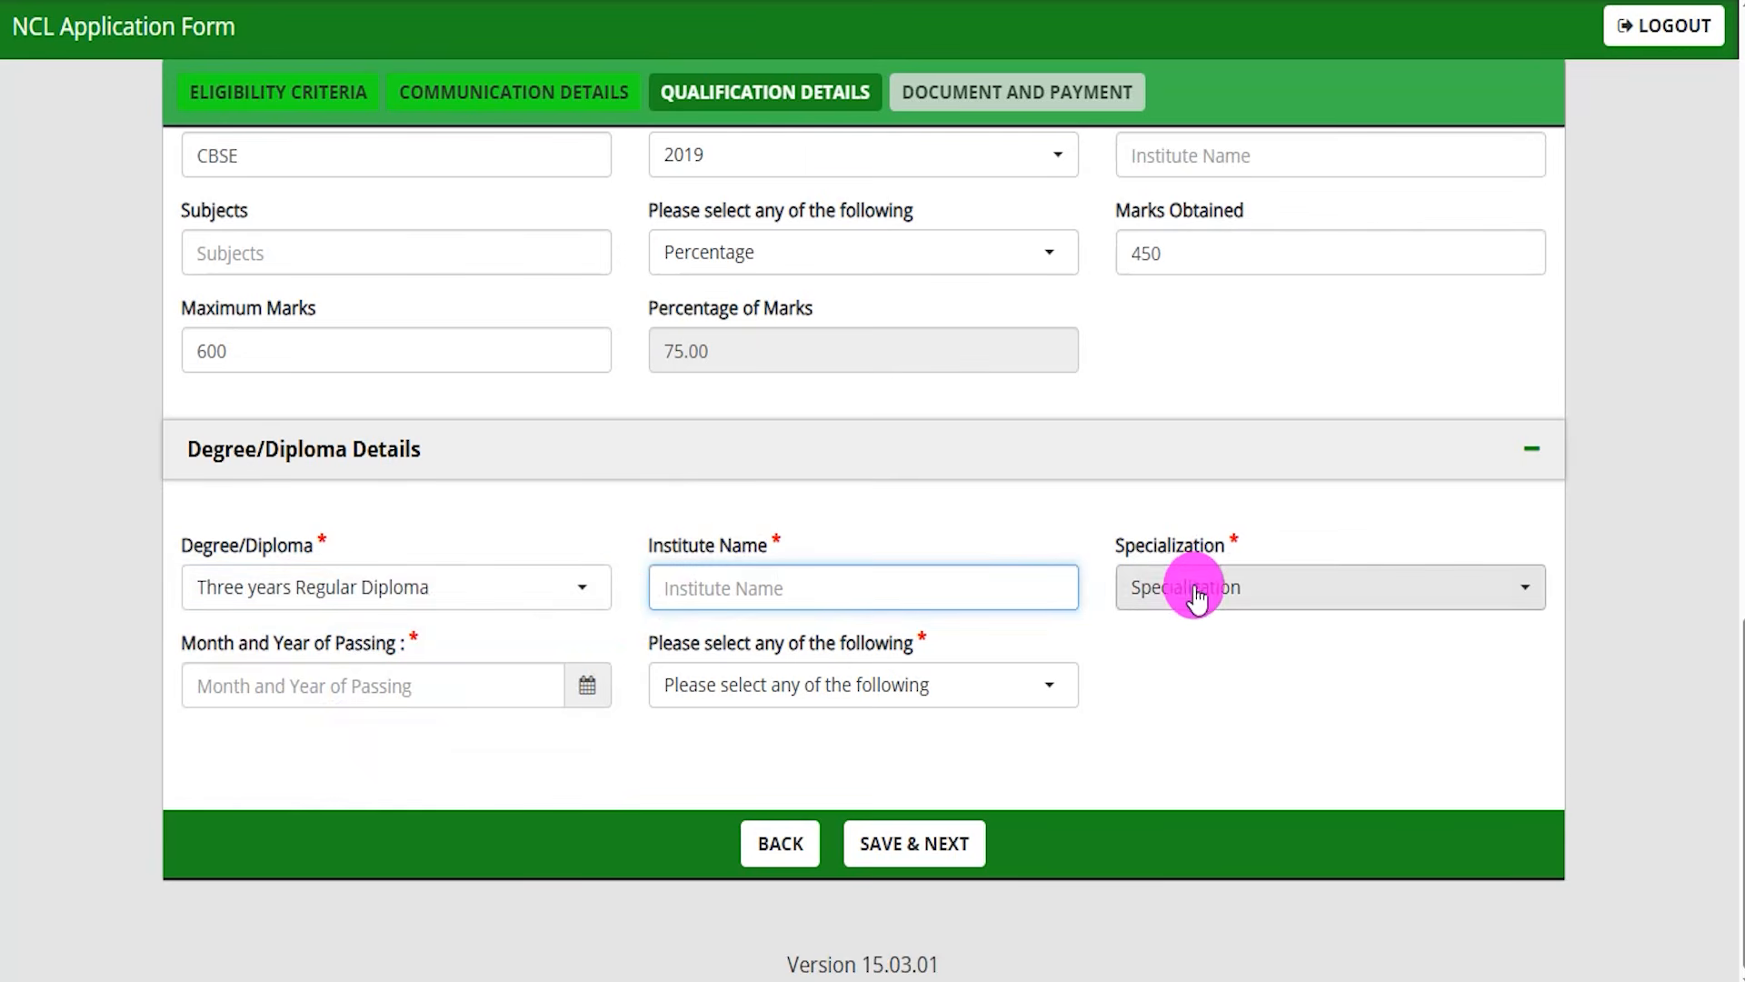
{"action": "left_click", "coordinate": [1198, 591]}
{"action": "left_click", "coordinate": [1175, 727]}
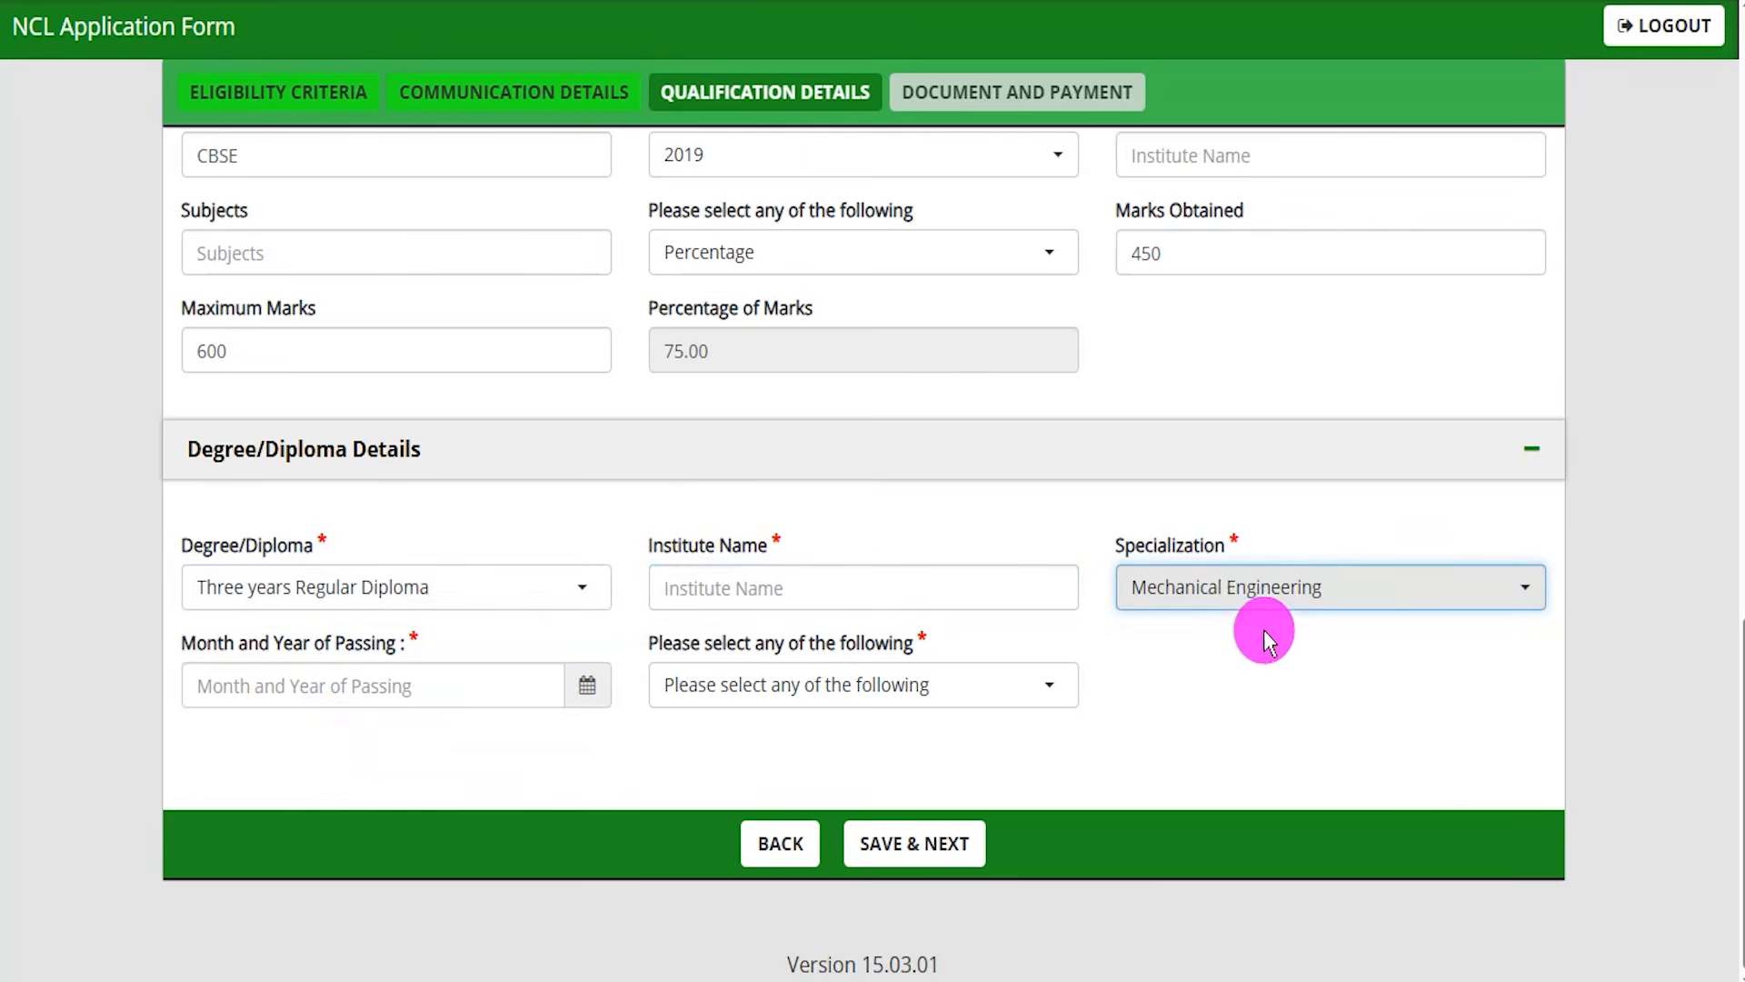
{"action": "left_click", "coordinate": [1232, 586]}
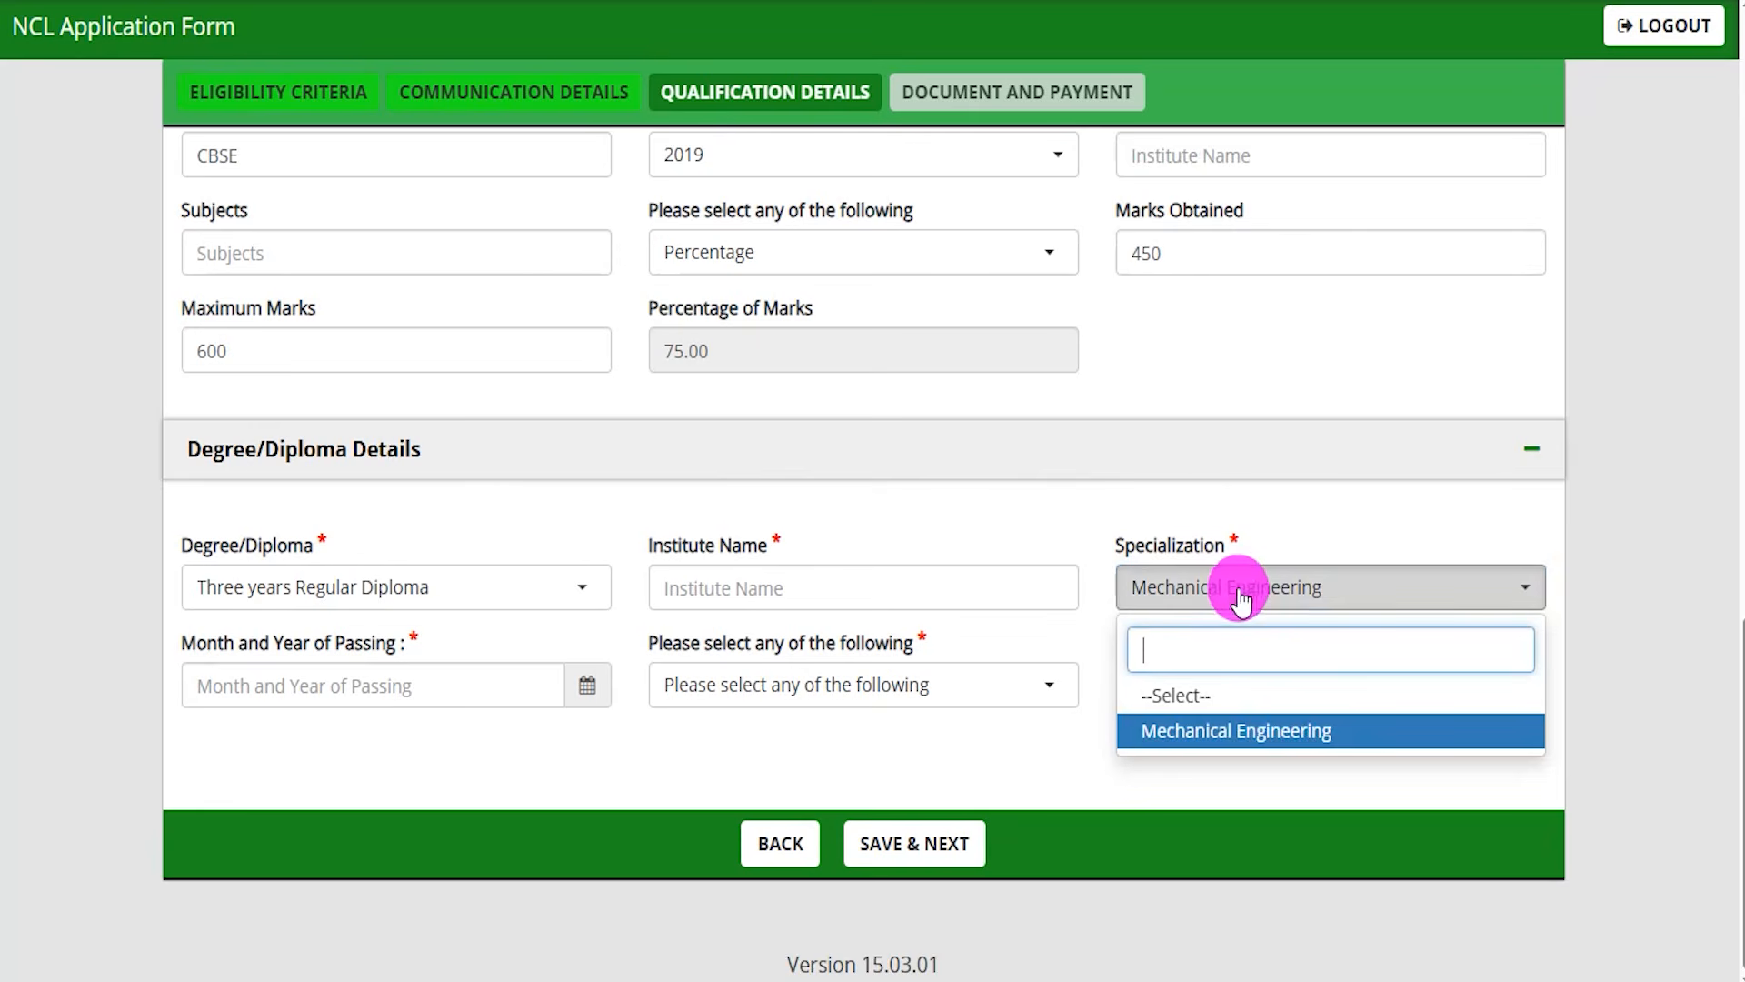
{"action": "left_click", "coordinate": [1215, 728]}
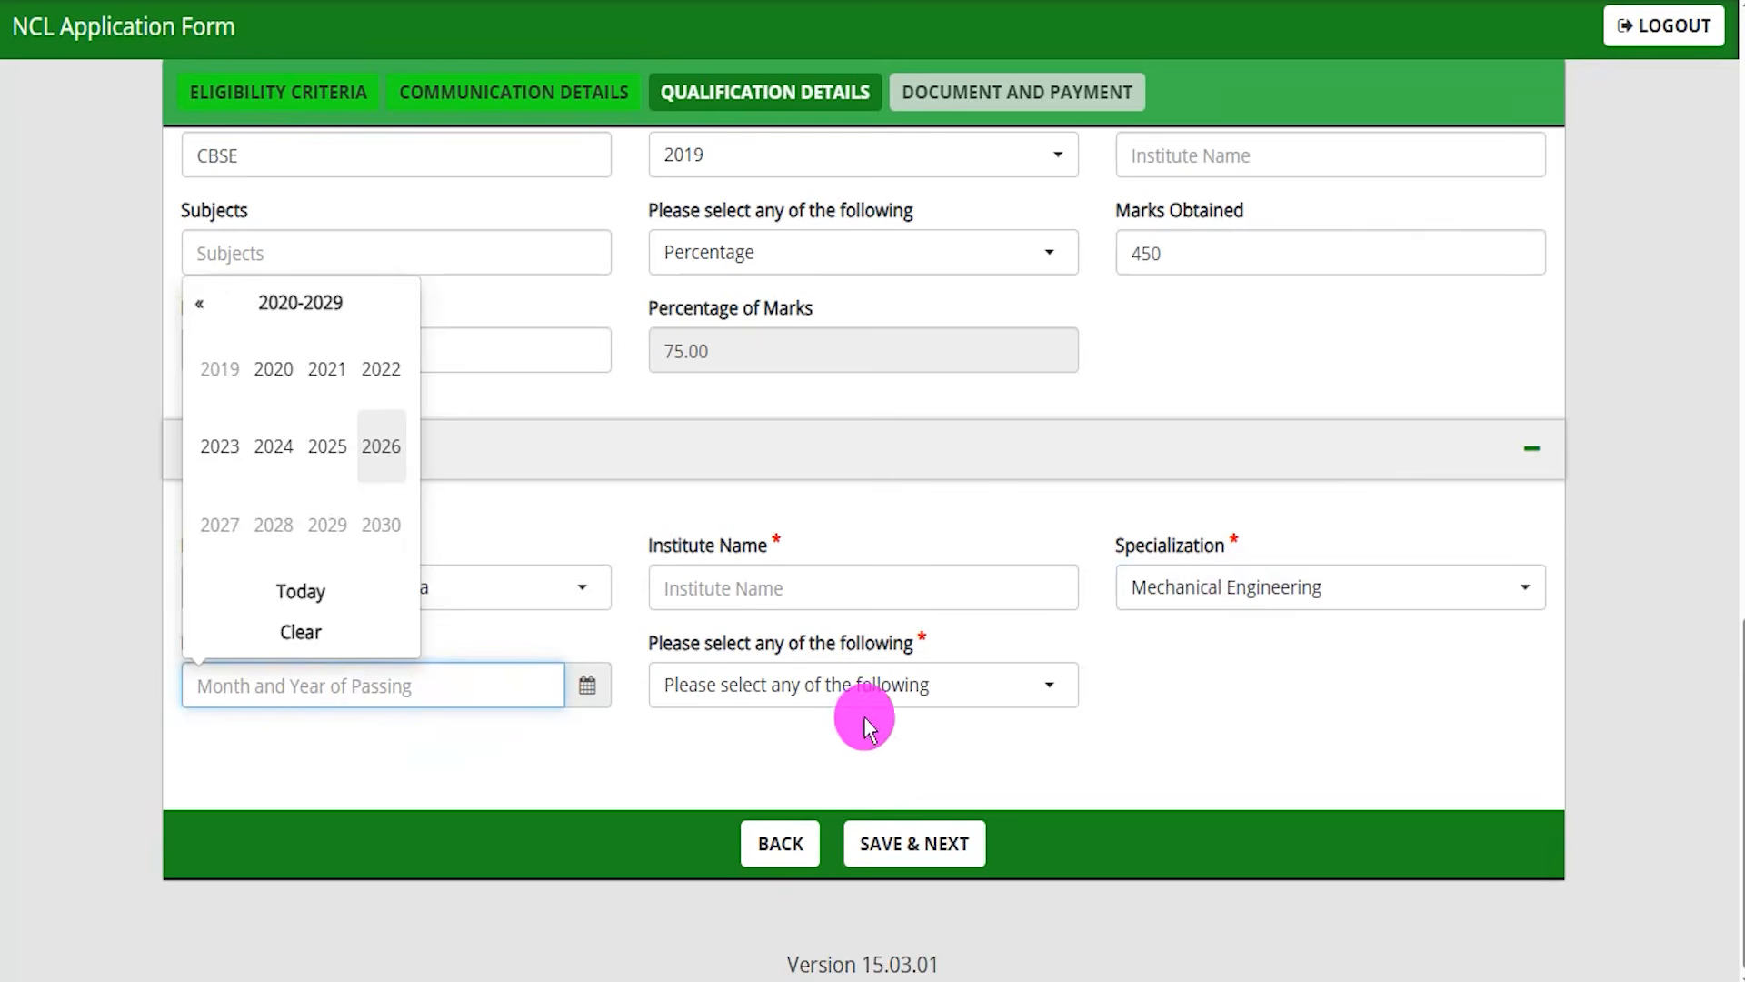
Step: Choose Percentage for the diploma result, enter 450 marks obtained out of 600, and highlight the calculated percentage
{"action": "left_click", "coordinate": [908, 687]}
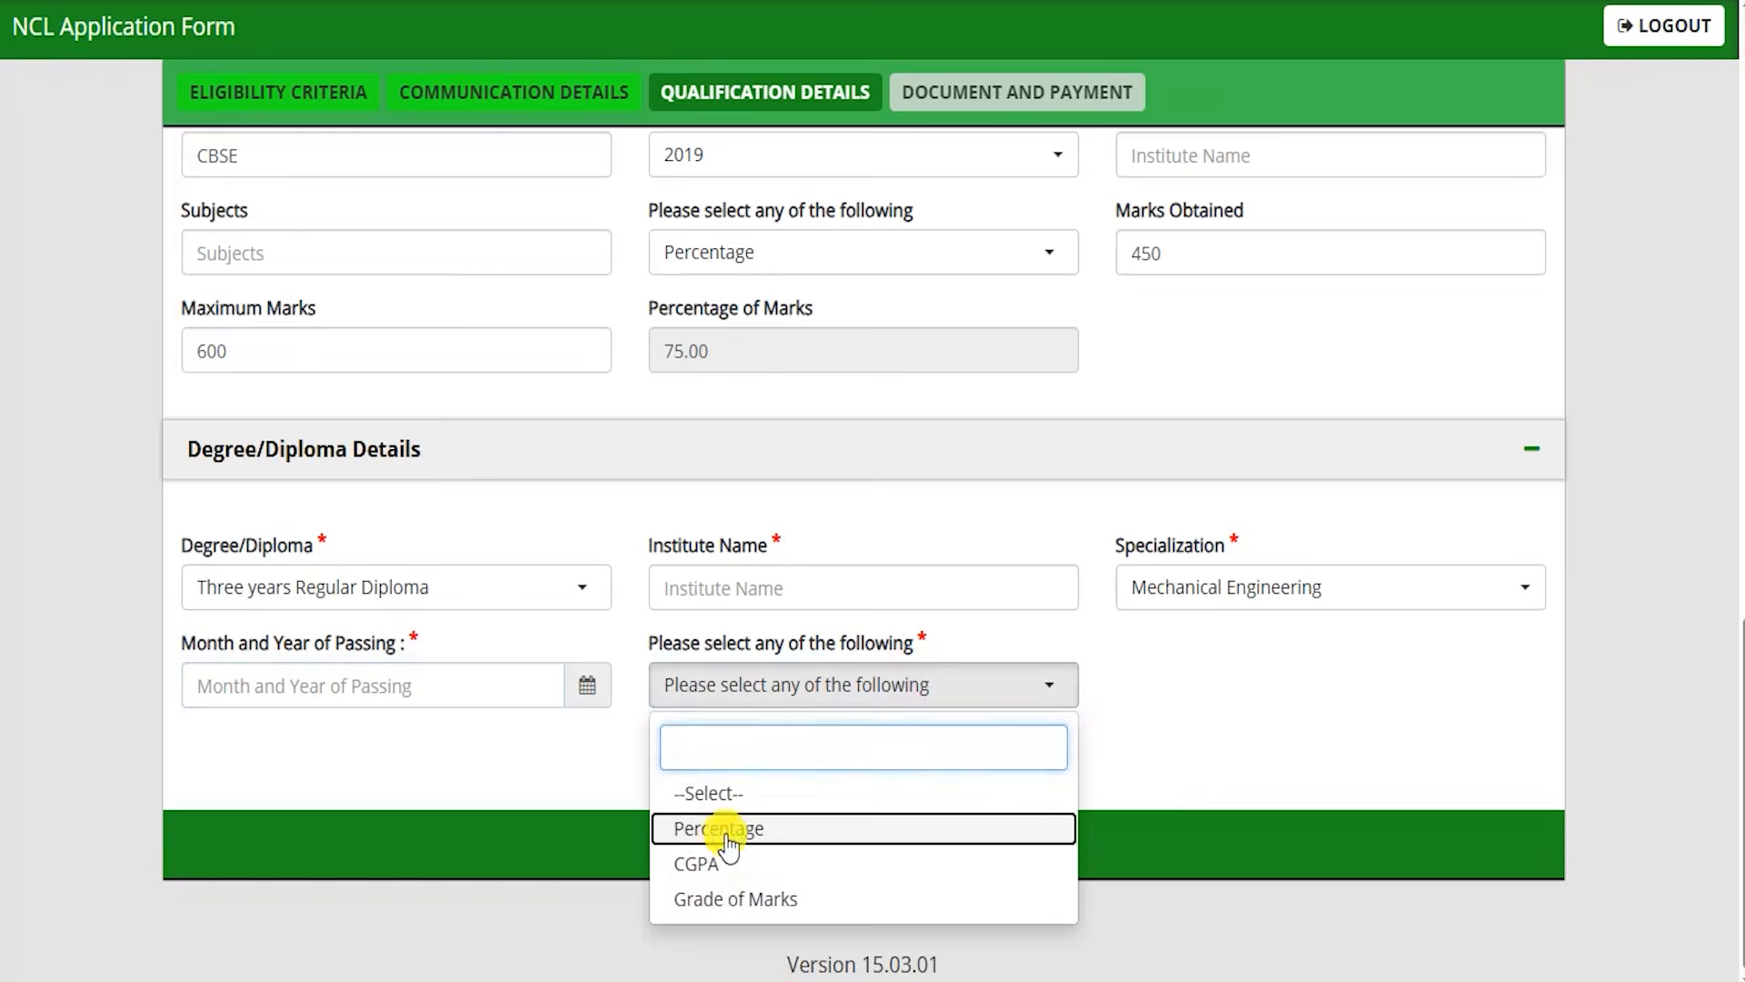
{"action": "left_click", "coordinate": [719, 828]}
{"action": "left_click", "coordinate": [1200, 701]}
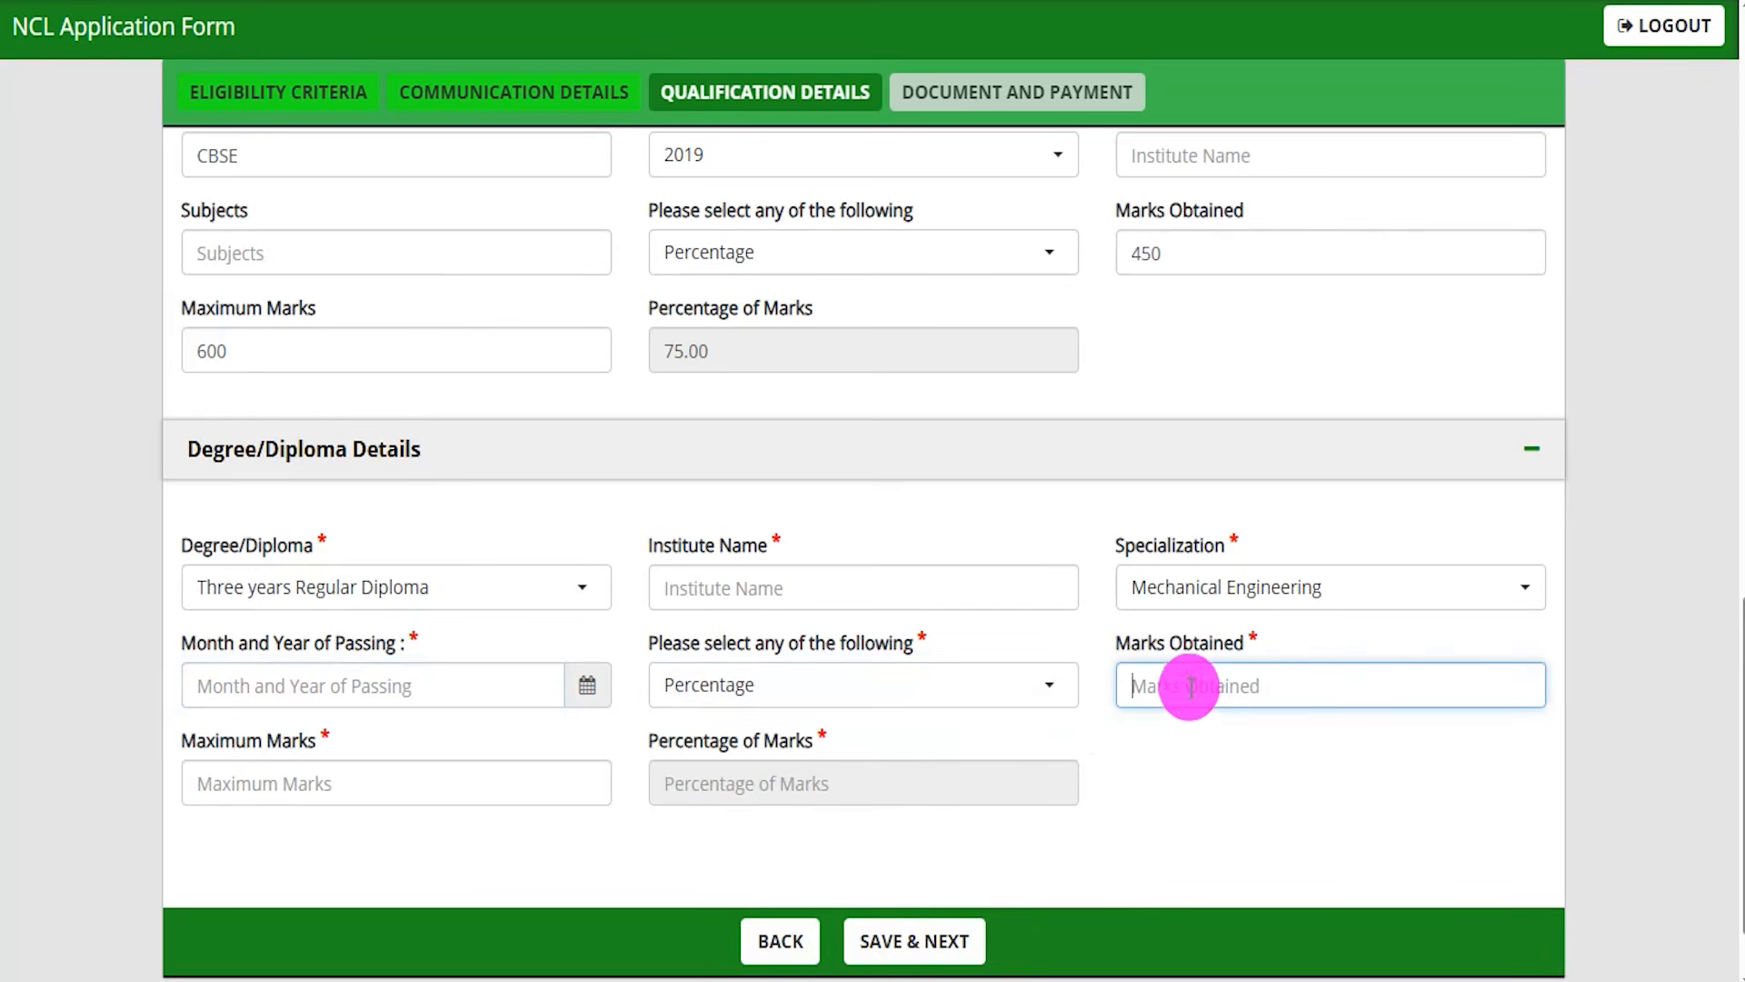
{"action": "type", "text": "450"}
{"action": "key", "text": "Tab"}
{"action": "type", "text": "6"}
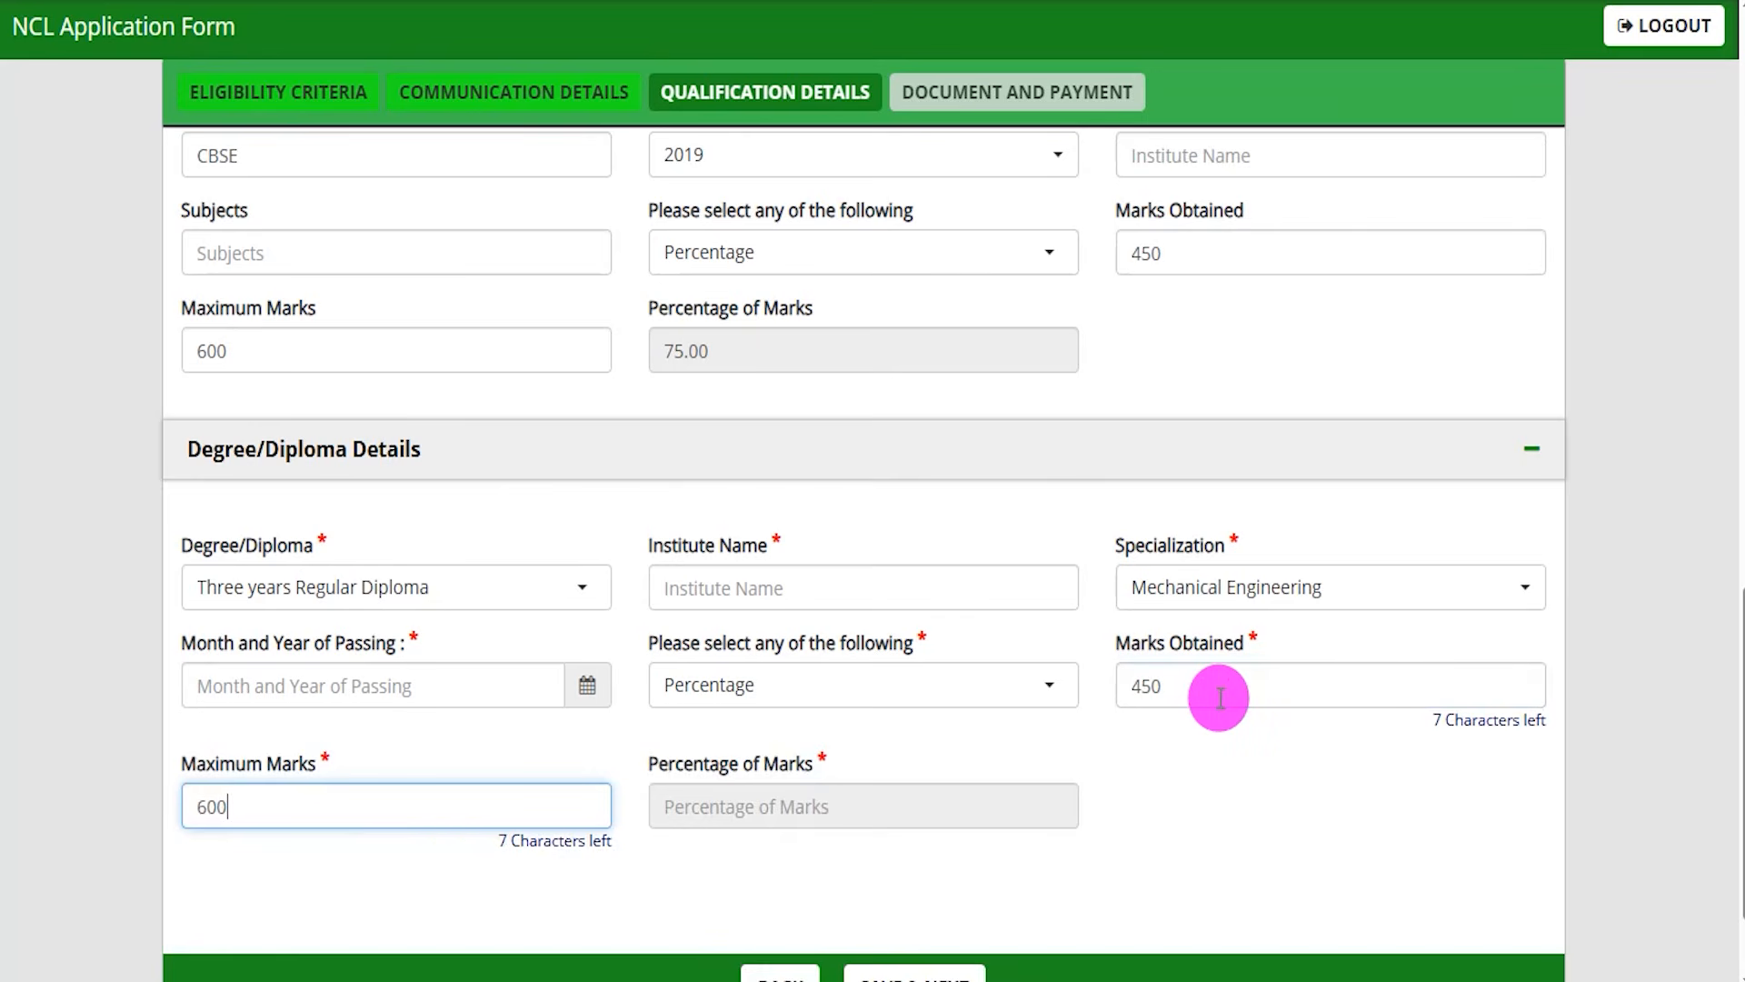
{"action": "left_click", "coordinate": [862, 793]}
{"action": "left_click_drag", "start_coordinate": [670, 783], "coordinate": [1028, 801]}
{"action": "left_click", "coordinate": [1156, 801]}
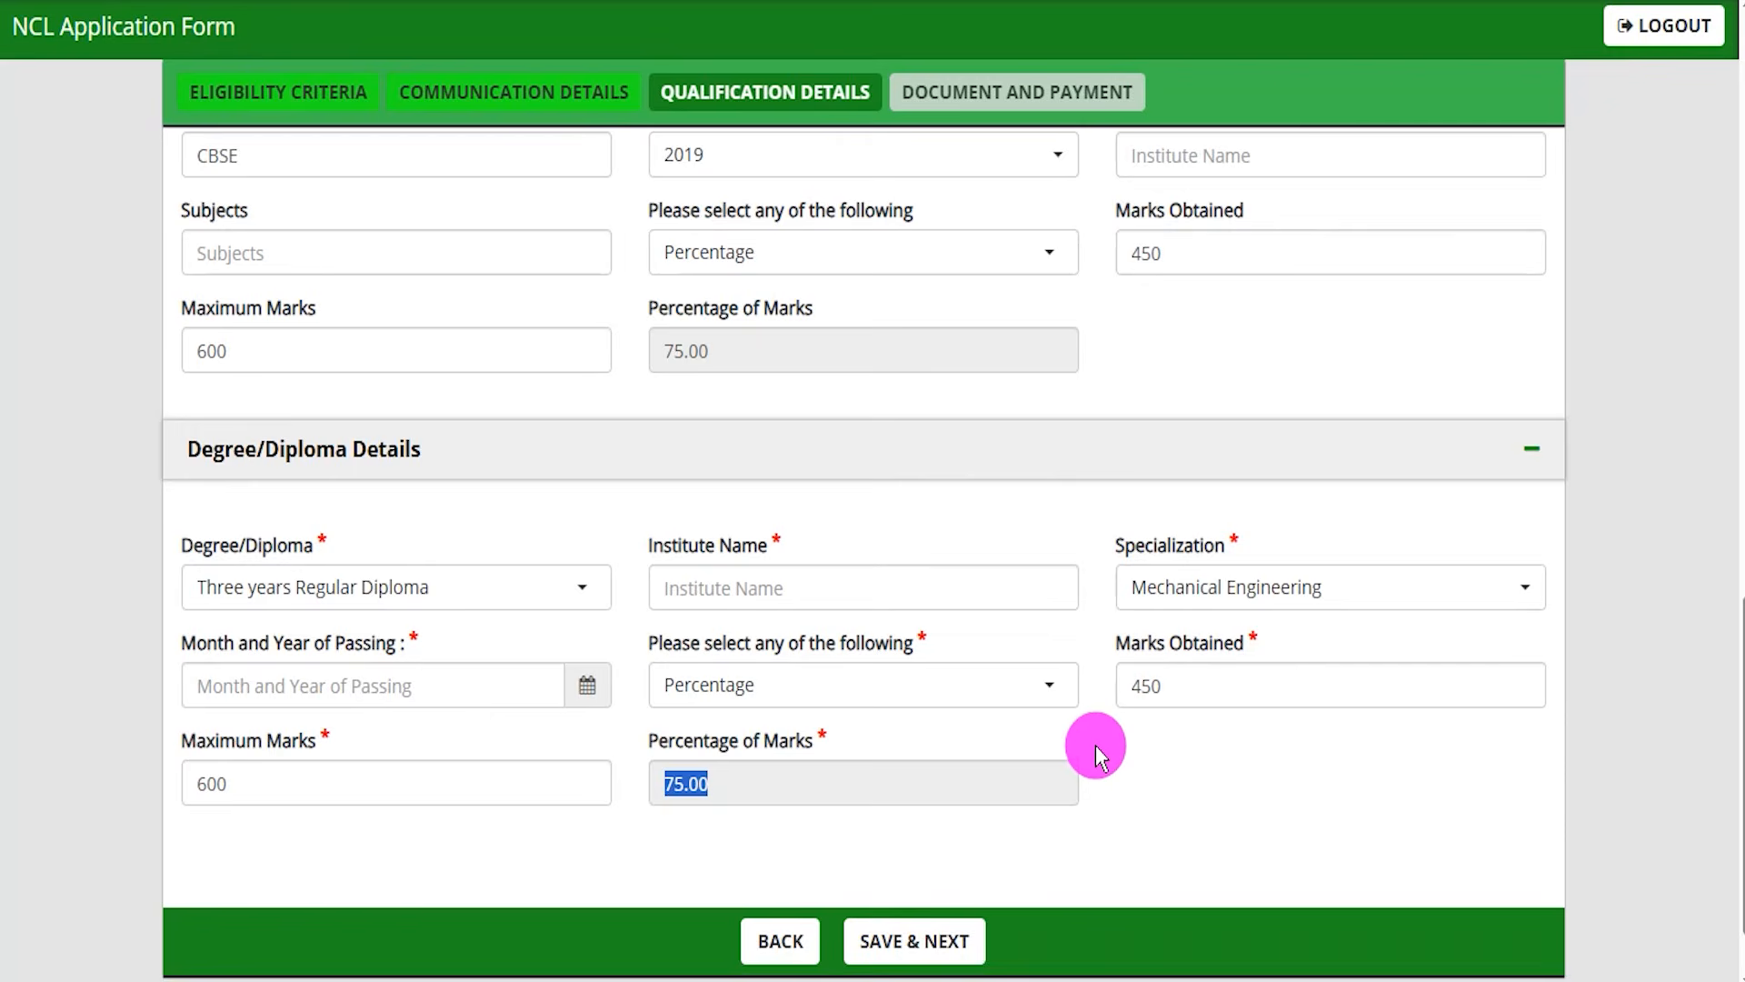
{"action": "scroll", "coordinate": [1094, 744], "scroll_direction": "up", "scroll_amount": 7}
{"action": "scroll", "coordinate": [1045, 687], "scroll_direction": "down", "scroll_amount": 2}
{"action": "scroll", "coordinate": [1045, 687], "scroll_direction": "down", "scroll_amount": 5}
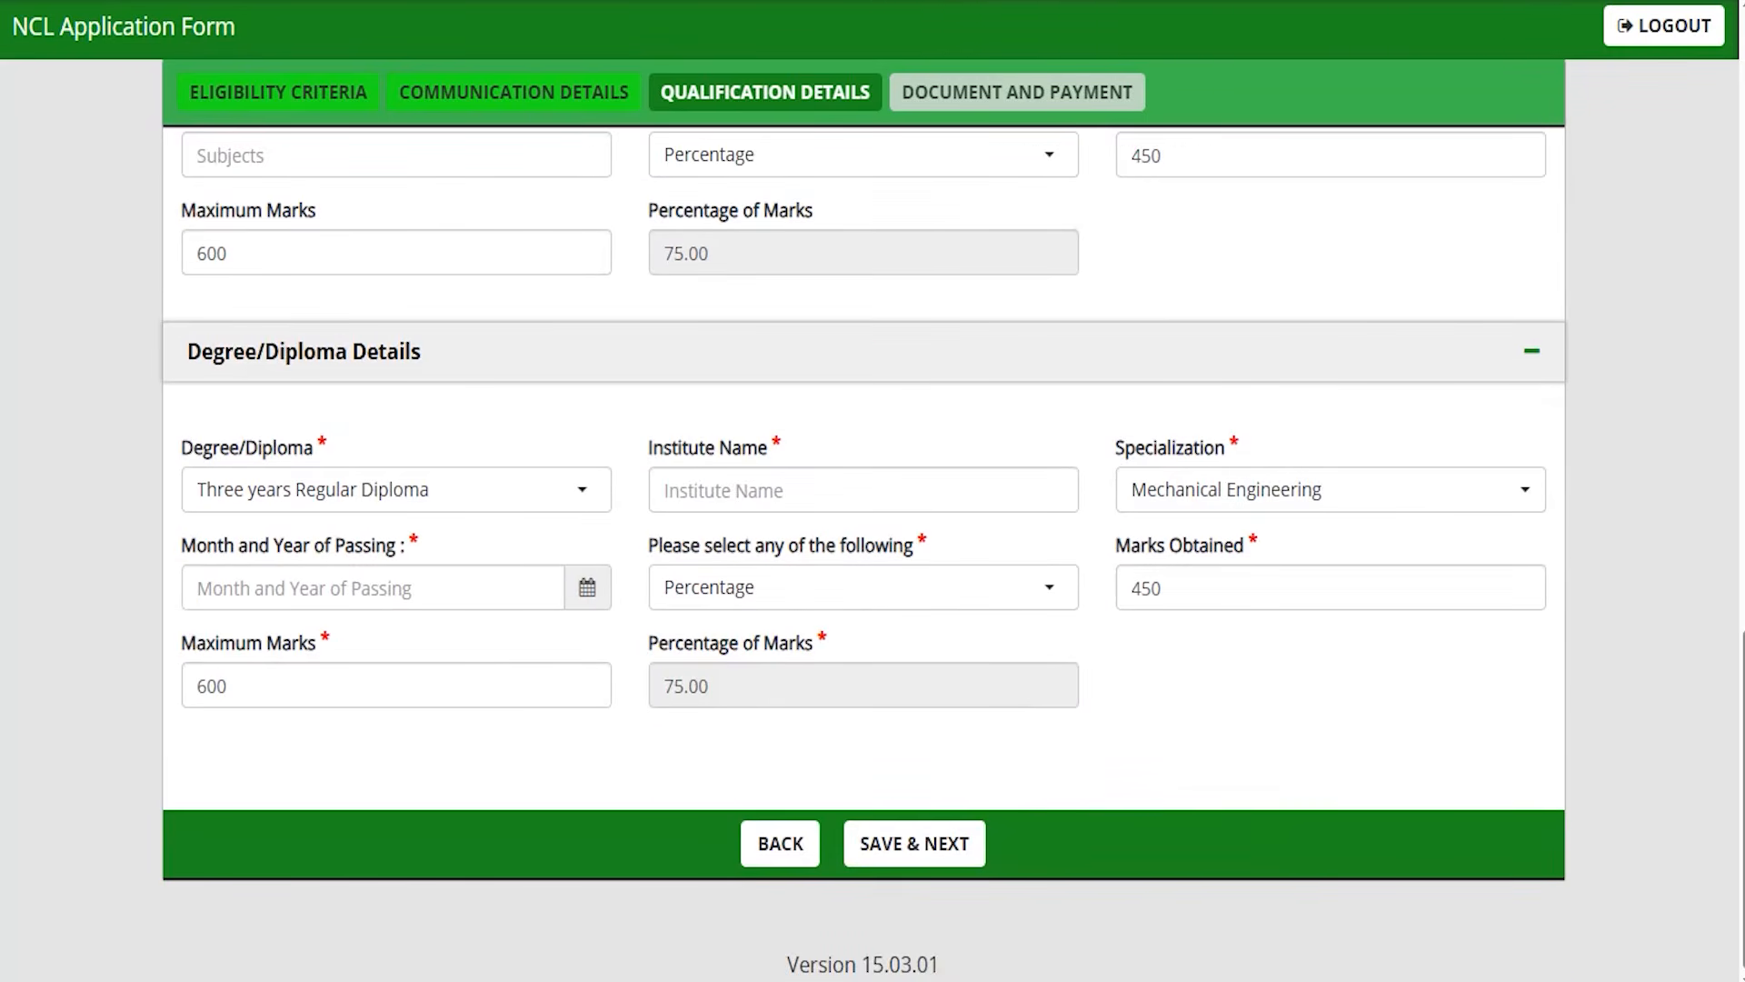
Step: Save the qualification details, continue to Document and Payment, and temporarily mark each required upload from passport photo to caste certificate
{"action": "mouse_move", "coordinate": [1231, 670]}
{"action": "left_mouse_down"}
{"action": "mouse_move", "coordinate": [1130, 767]}
{"action": "mouse_move", "coordinate": [991, 821]}
{"action": "left_mouse_up"}
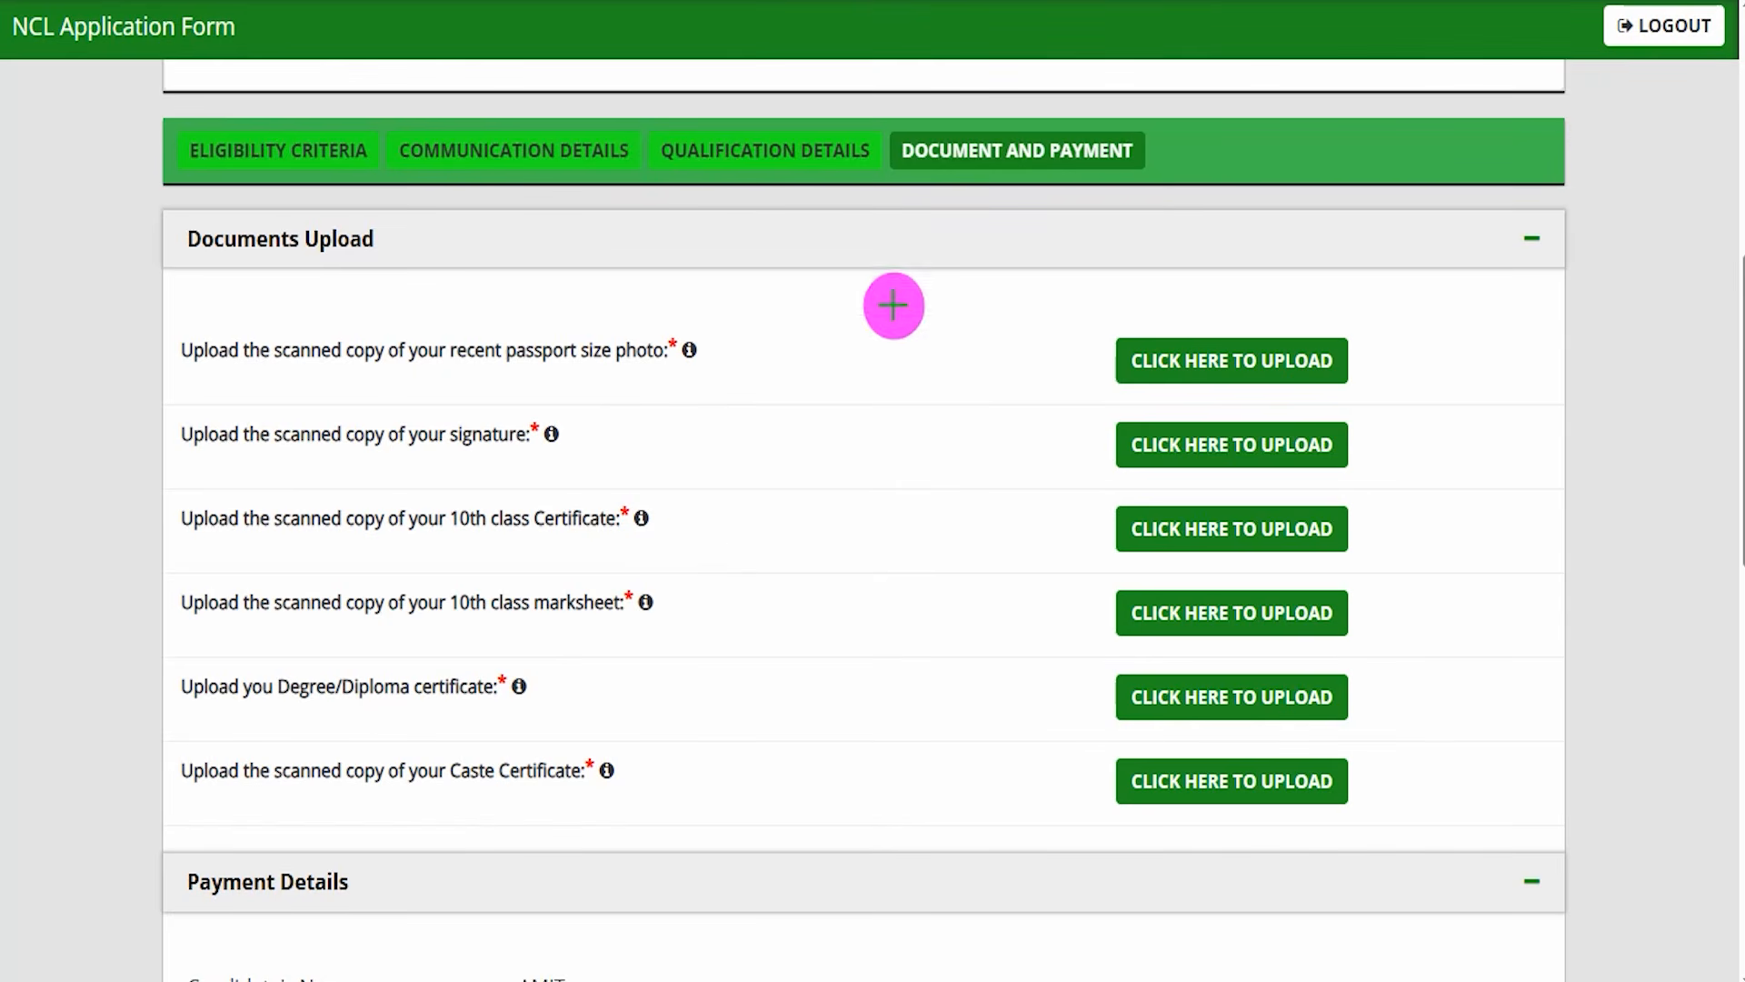
{"action": "left_click_drag", "start_coordinate": [1137, 164], "coordinate": [1191, 113]}
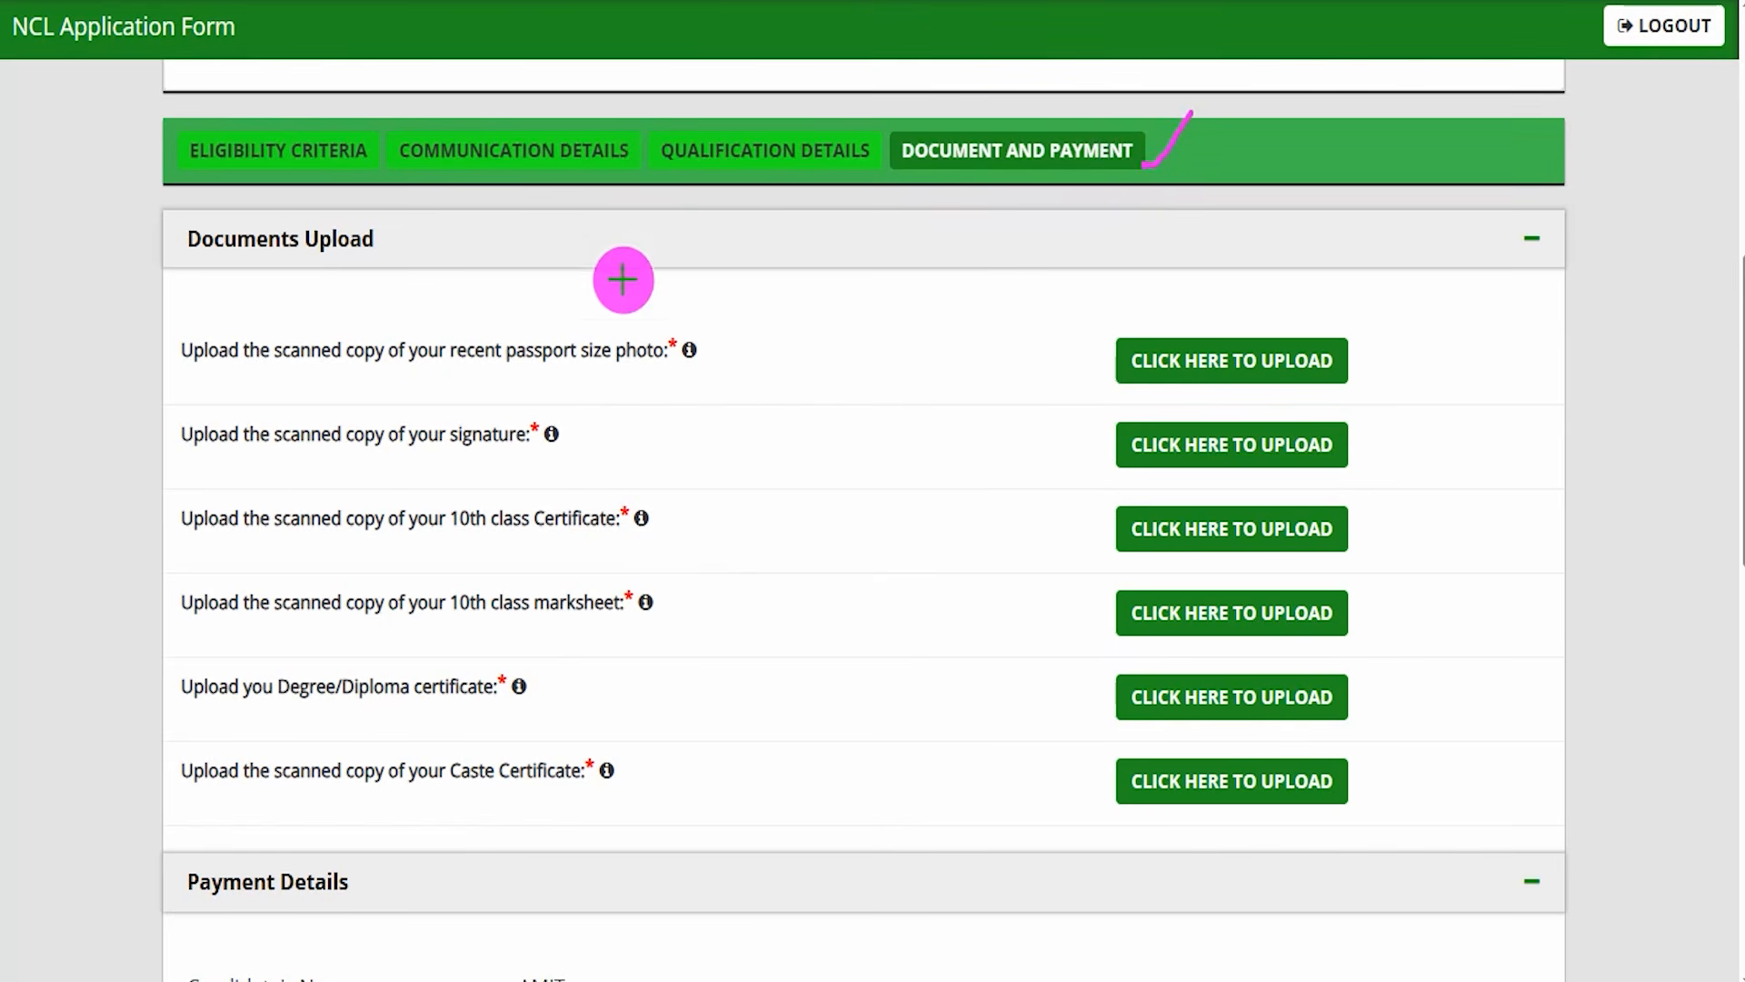
{"action": "left_click_drag", "start_coordinate": [479, 371], "coordinate": [557, 371]}
{"action": "left_click_drag", "start_coordinate": [735, 361], "coordinate": [779, 311]}
{"action": "left_click_drag", "start_coordinate": [579, 435], "coordinate": [635, 392]}
{"action": "left_click_drag", "start_coordinate": [669, 522], "coordinate": [701, 475]}
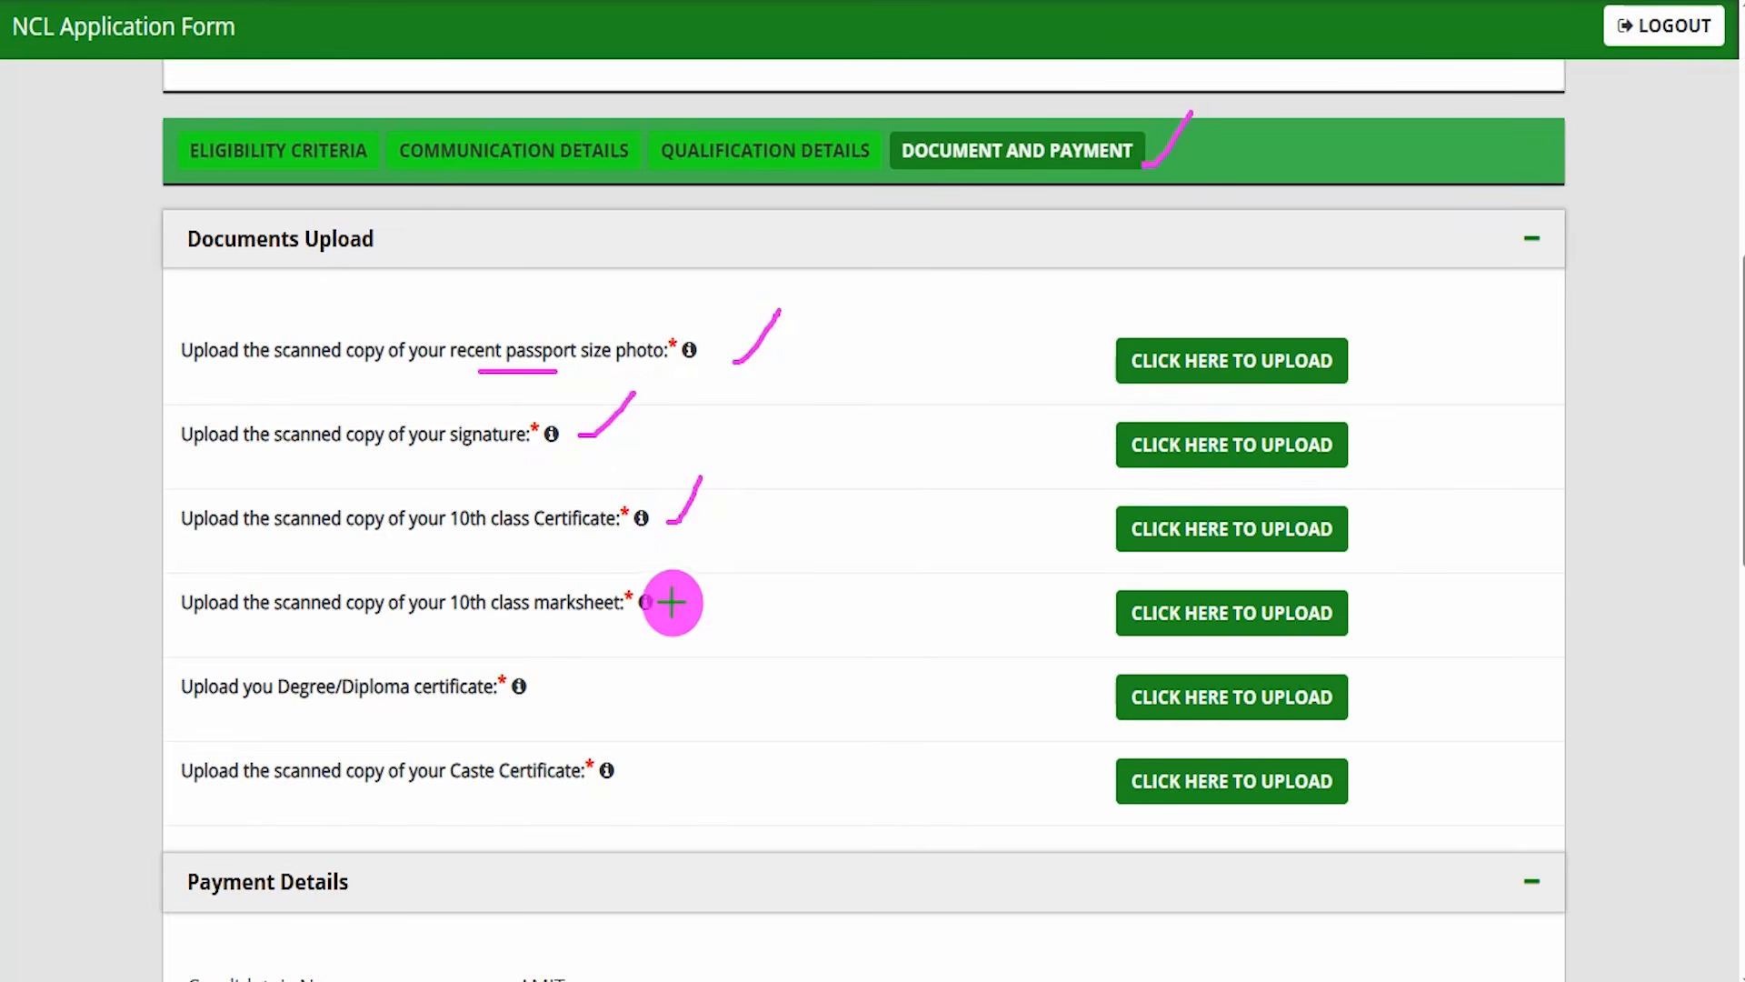
{"action": "left_click_drag", "start_coordinate": [673, 597], "coordinate": [723, 534]}
{"action": "left_click_drag", "start_coordinate": [551, 690], "coordinate": [589, 648]}
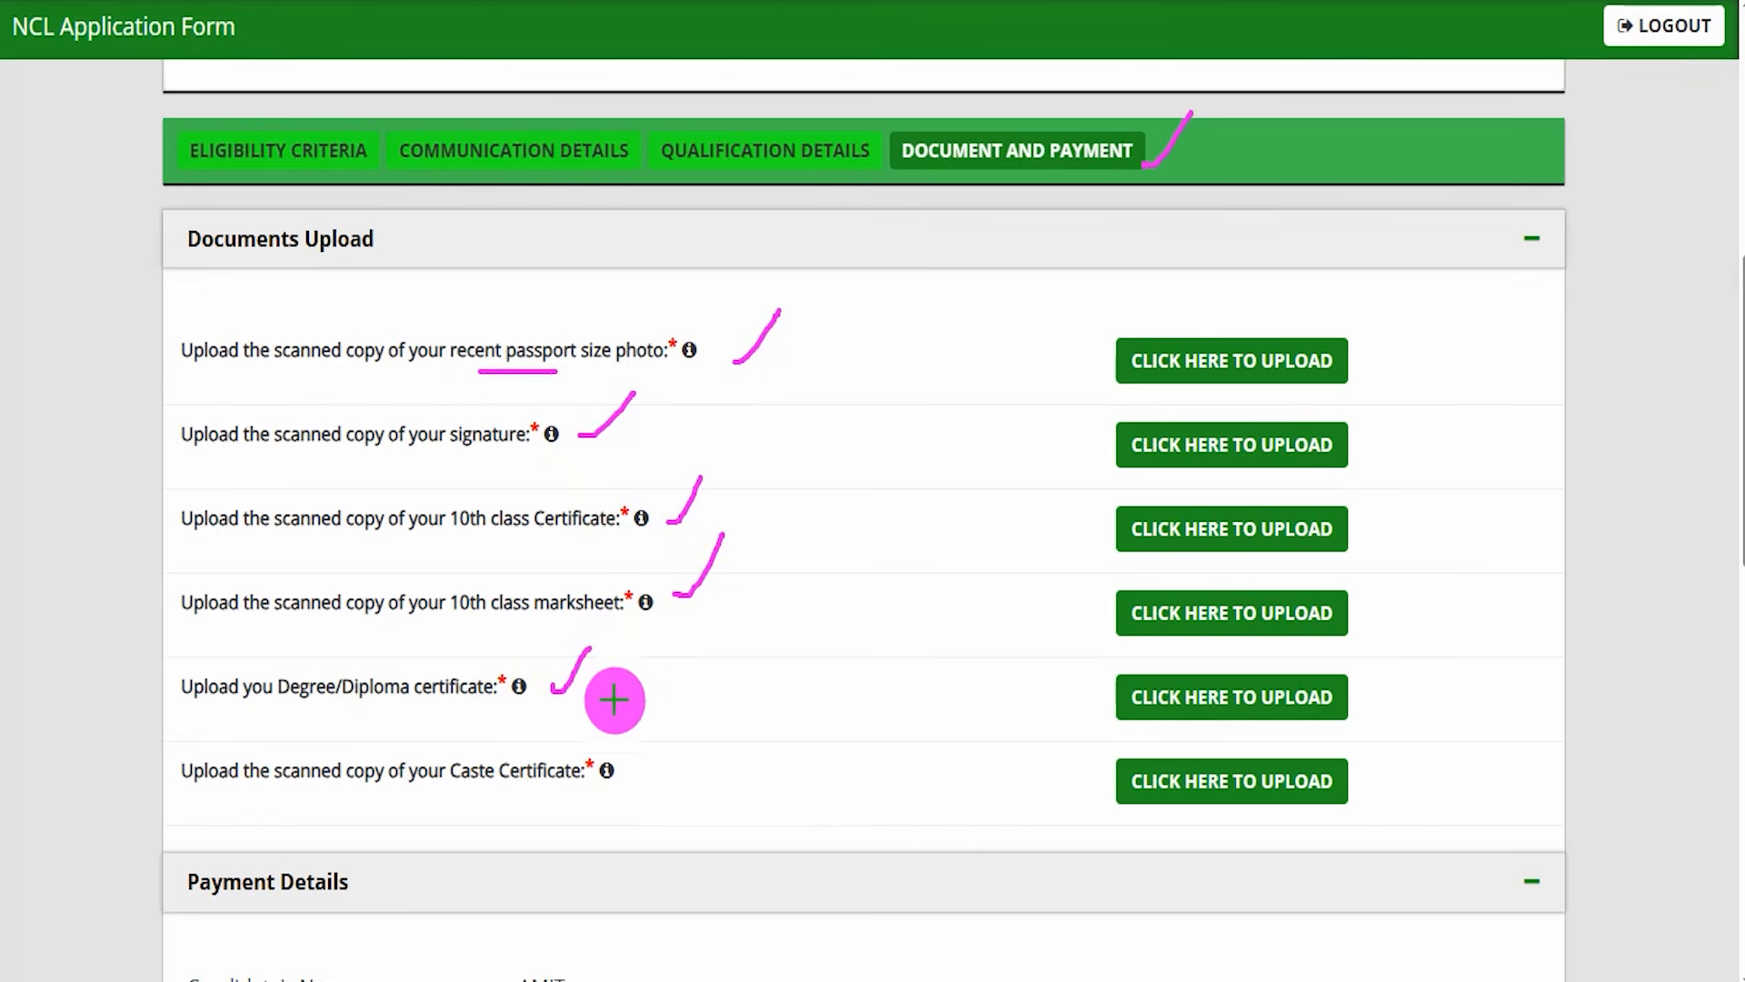
{"action": "left_click_drag", "start_coordinate": [627, 774], "coordinate": [670, 723]}
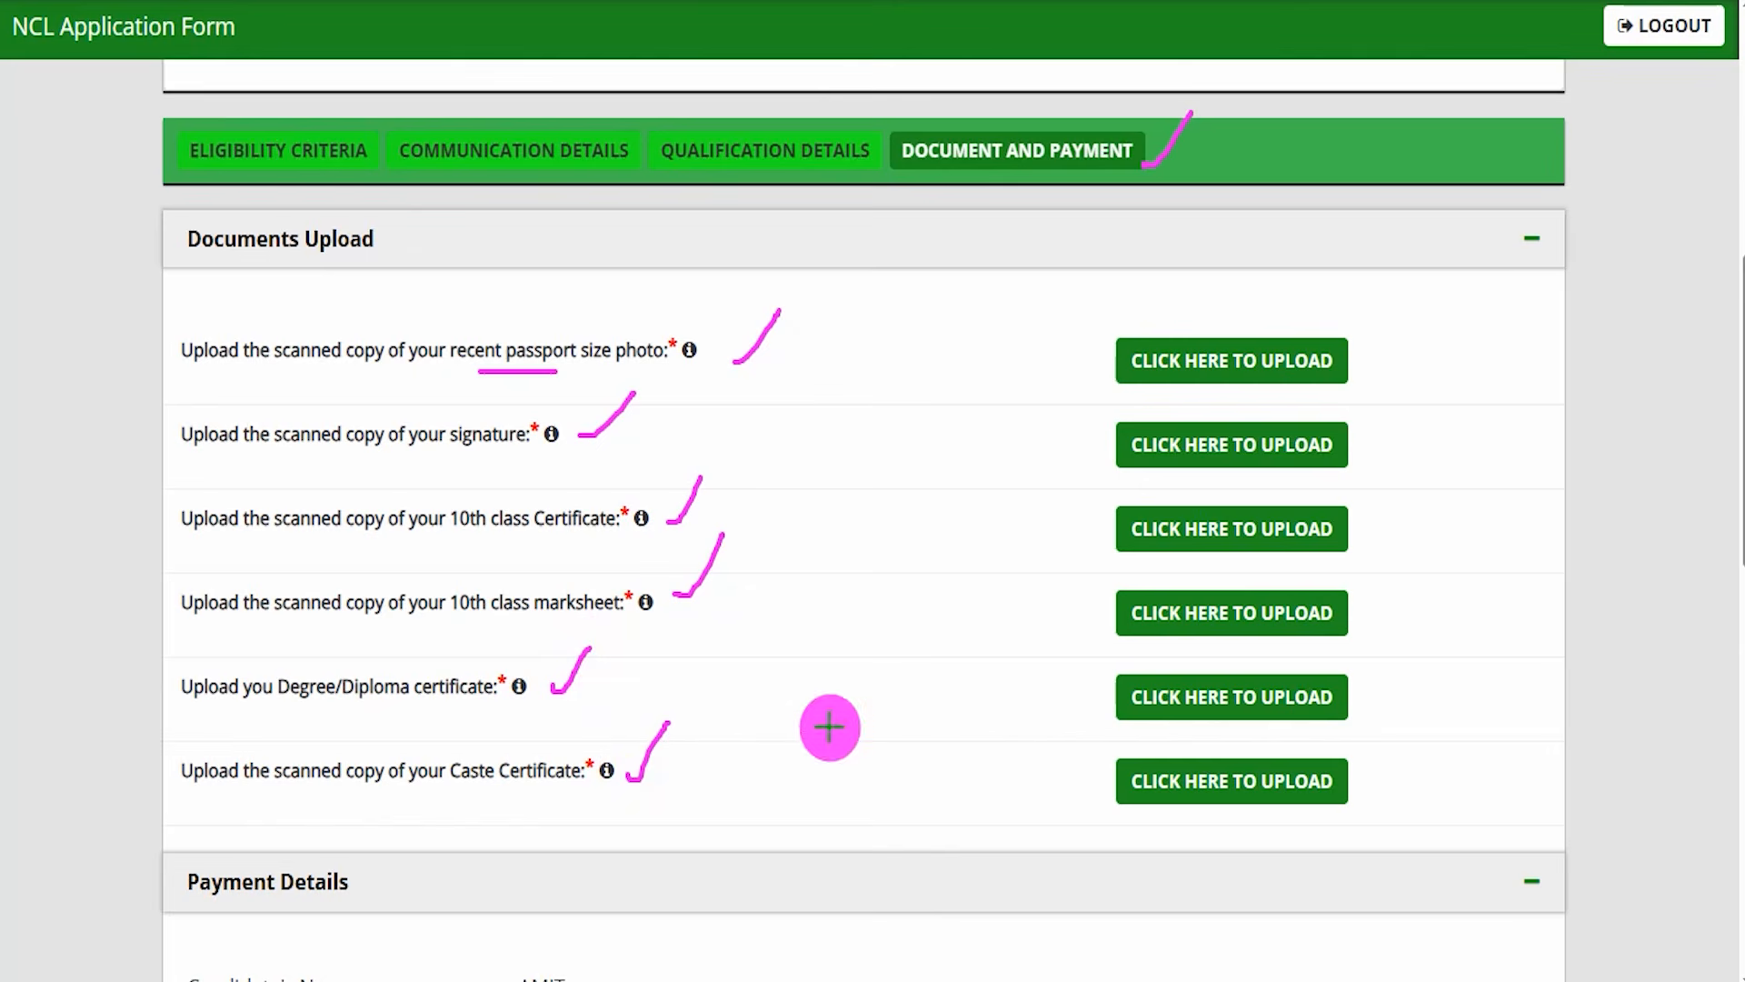
{"action": "key", "text": "e"}
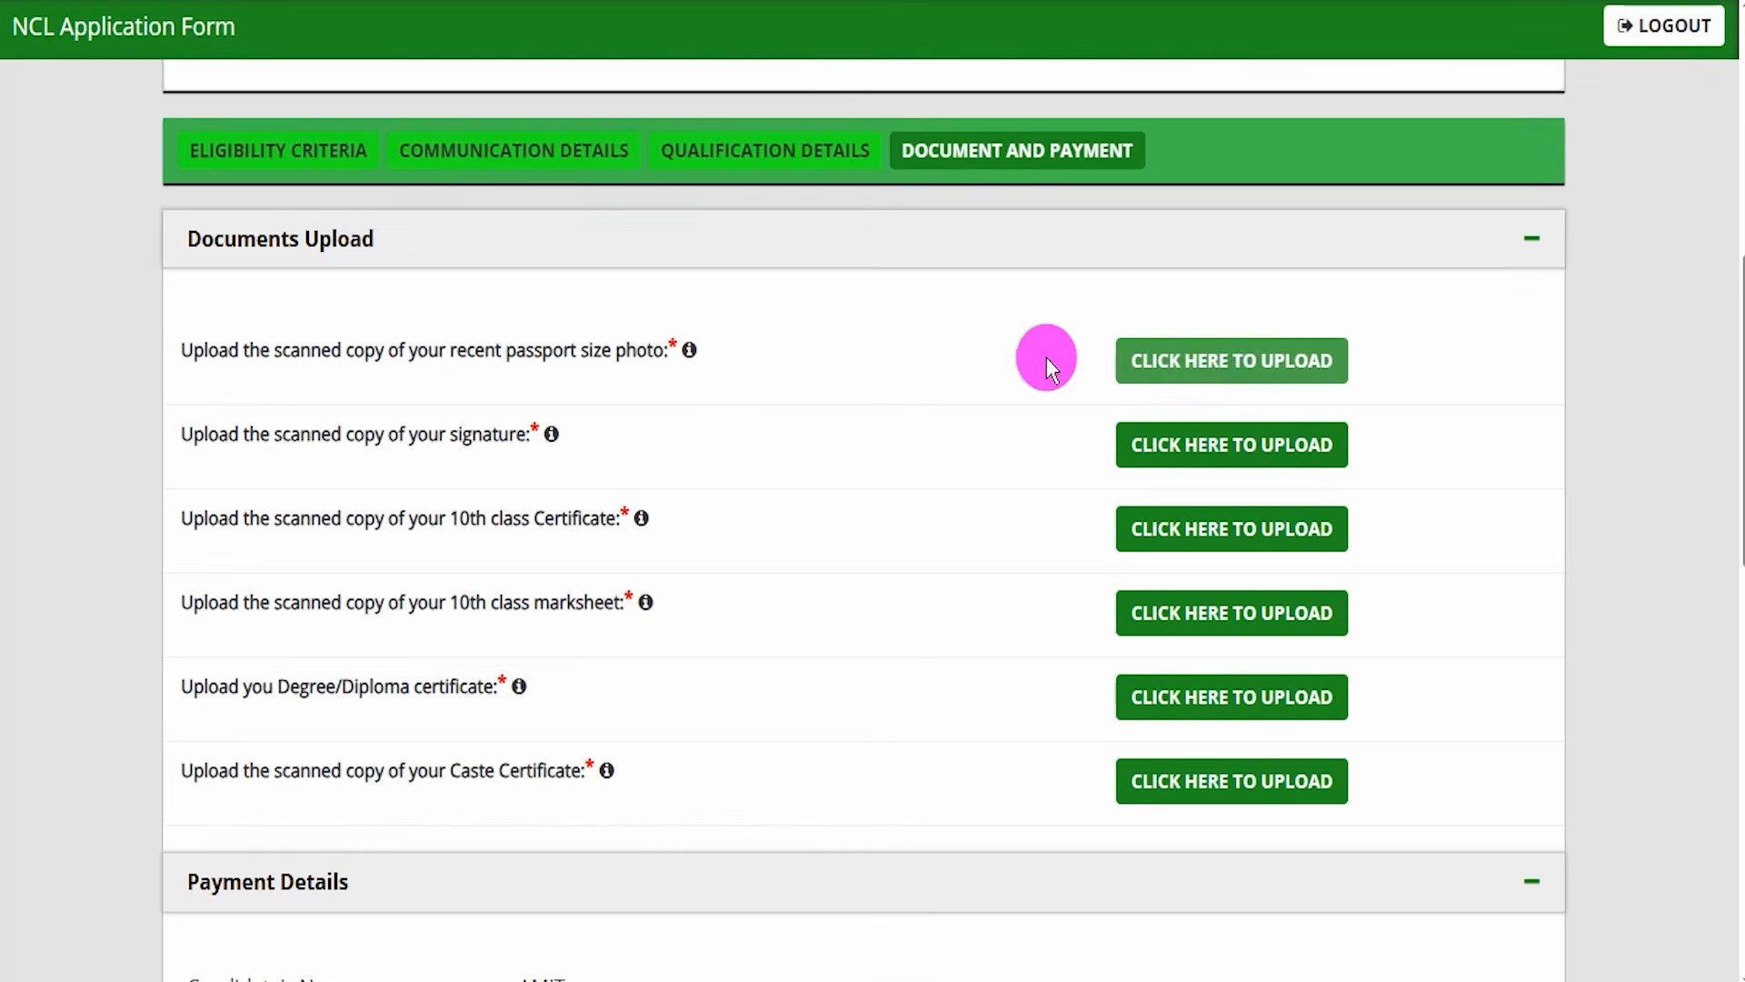
Step: Open the passport photo upload and highlight its instructions on background, file size, image format, scanner dpi and dimensions
{"action": "left_click_drag", "start_coordinate": [1343, 364], "coordinate": [1409, 317]}
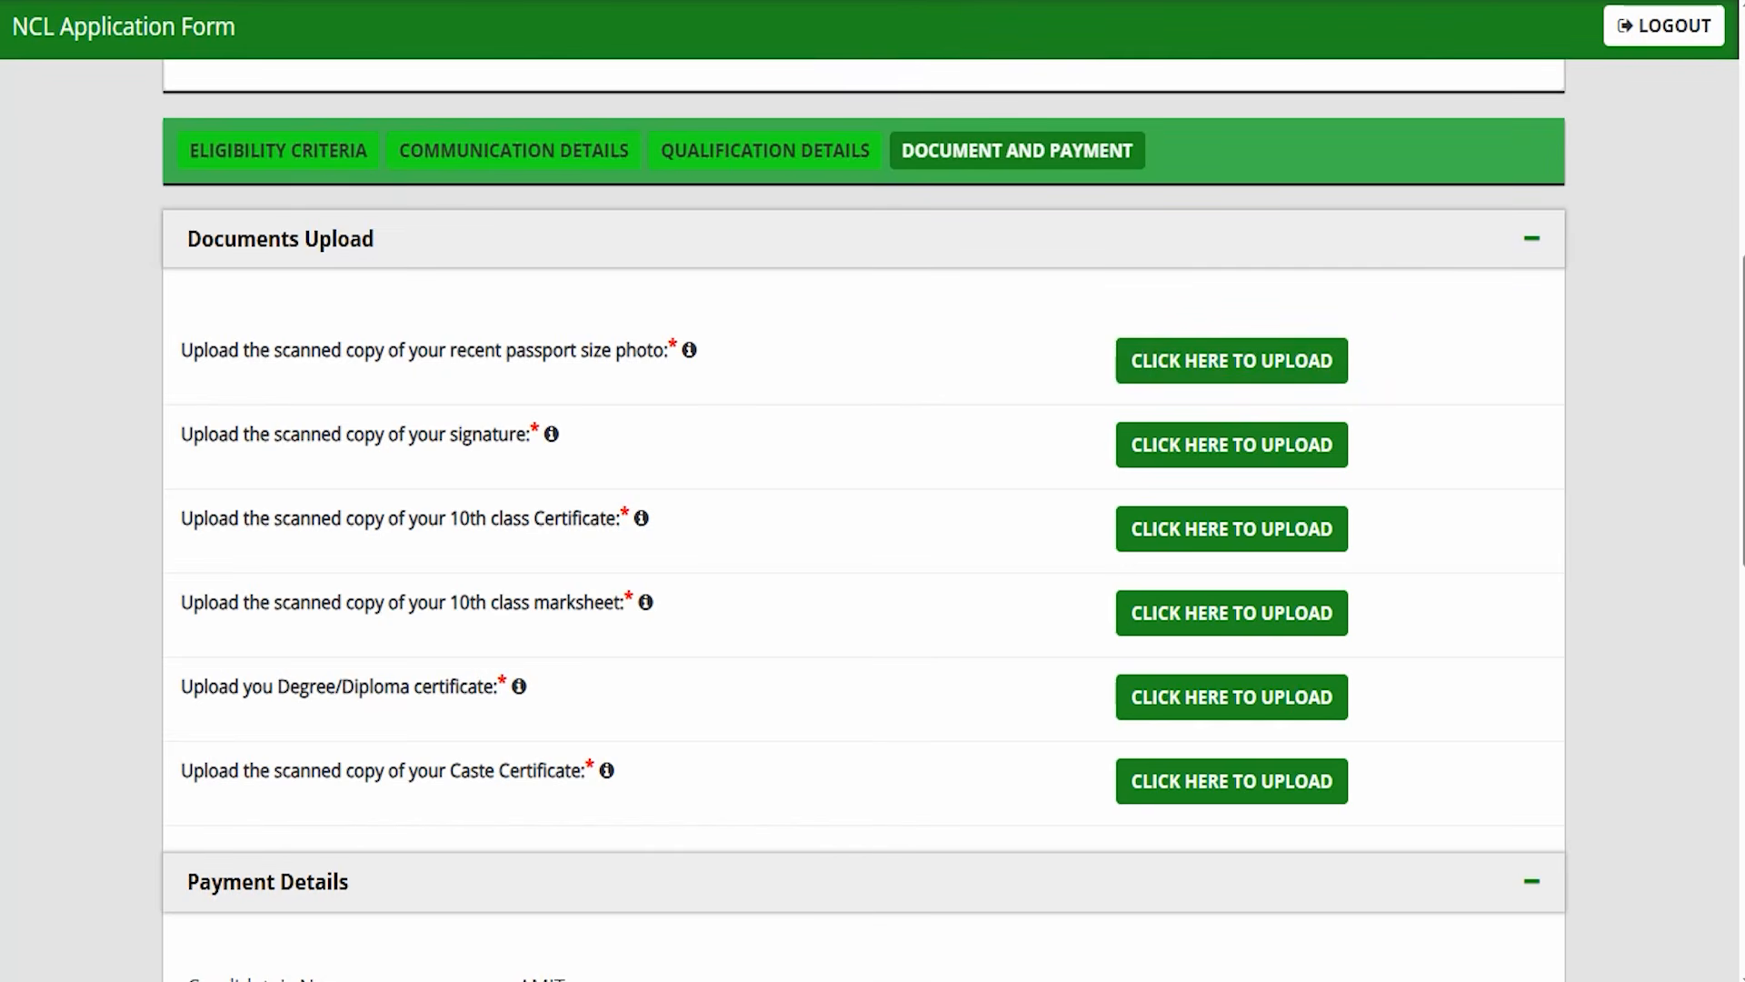
{"action": "left_click", "coordinate": [1219, 361]}
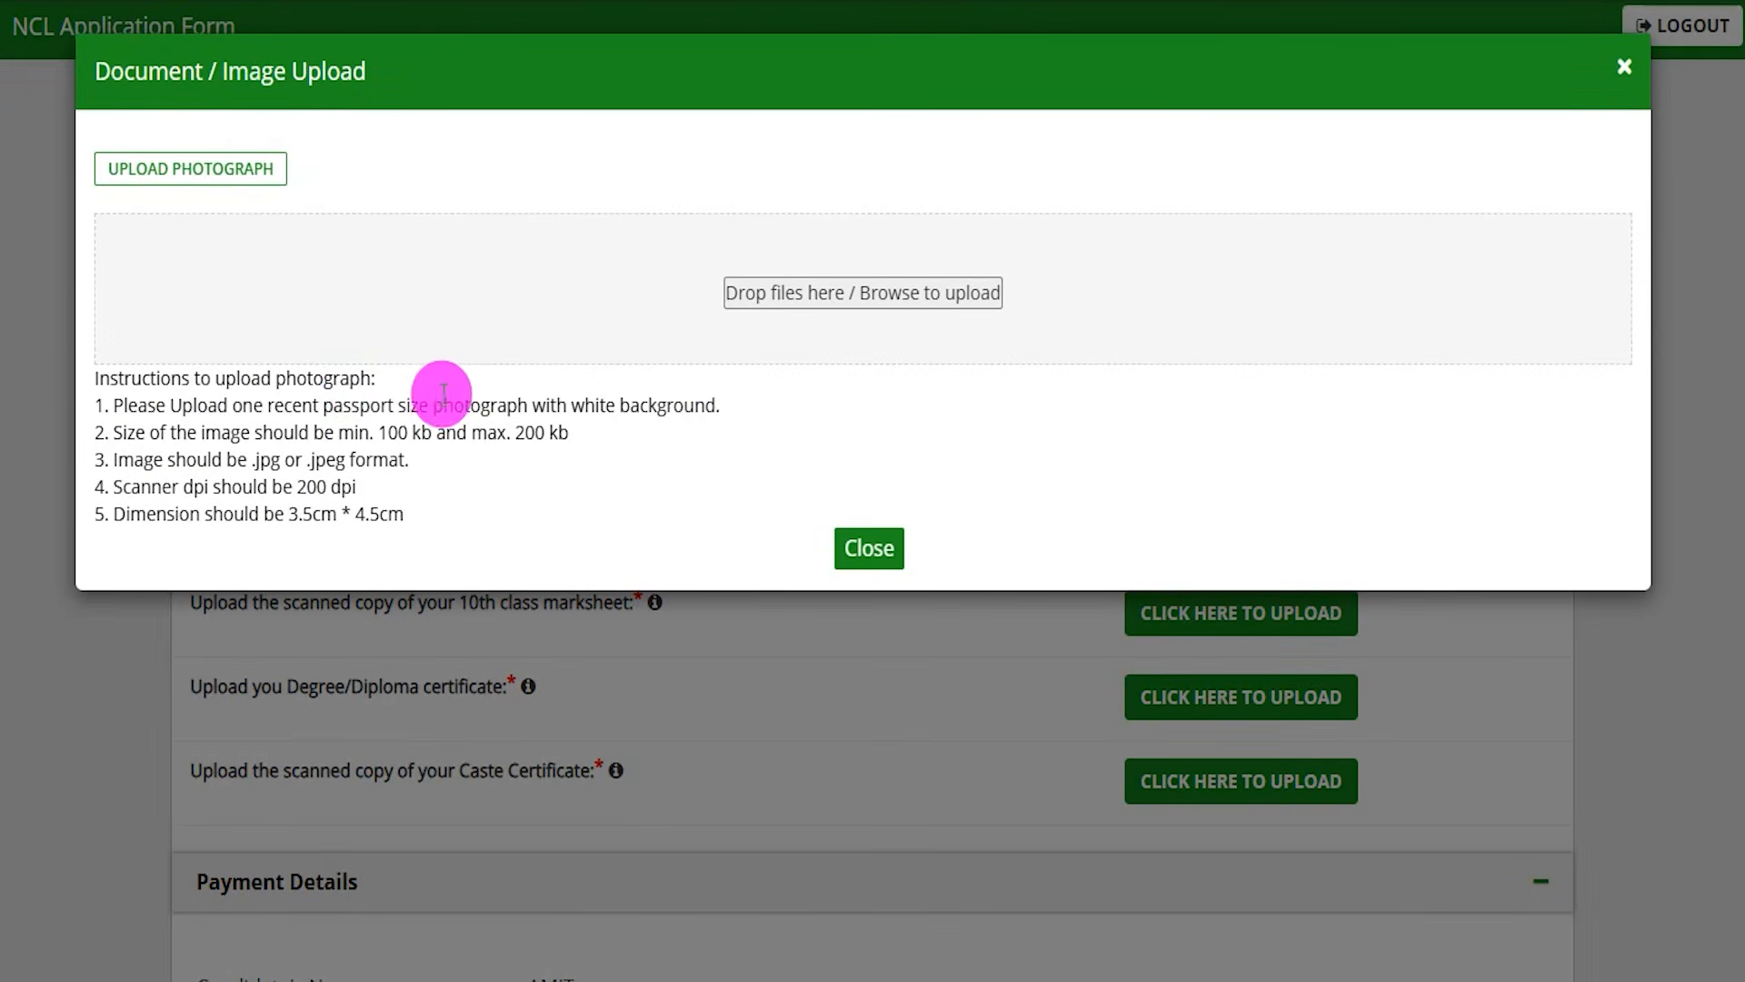
{"action": "left_click_drag", "start_coordinate": [262, 377], "coordinate": [306, 378]}
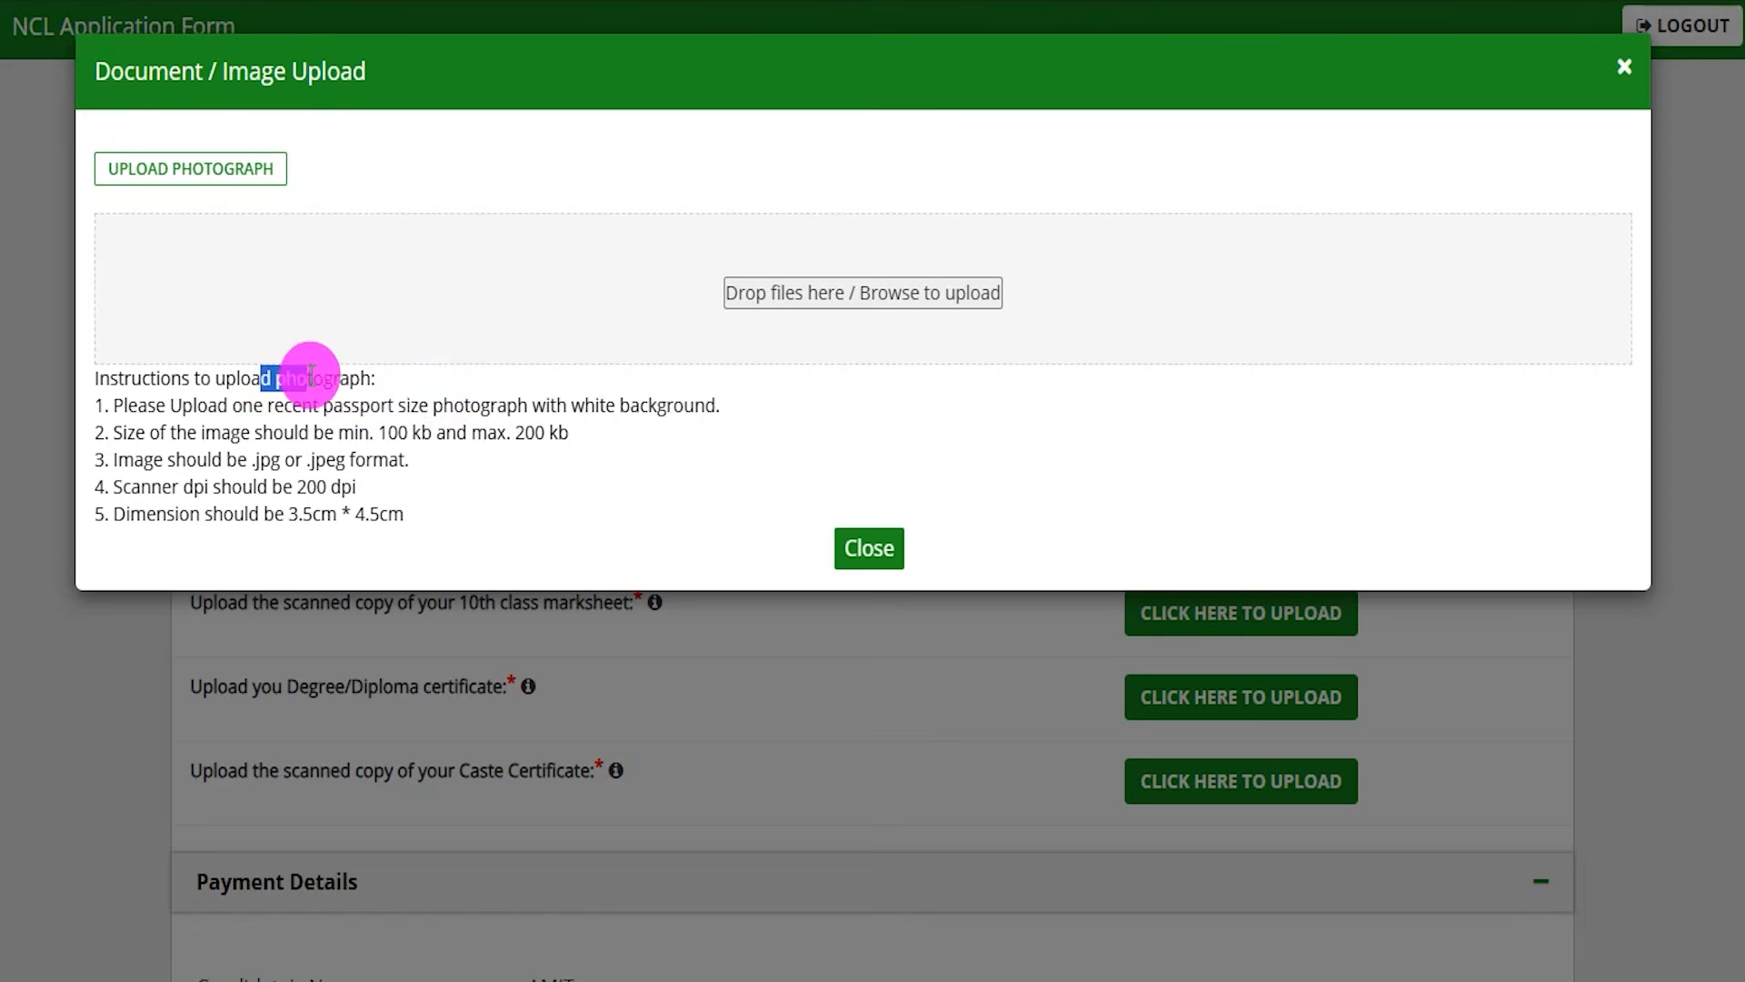
{"action": "left_click_drag", "start_coordinate": [380, 433], "coordinate": [558, 437]}
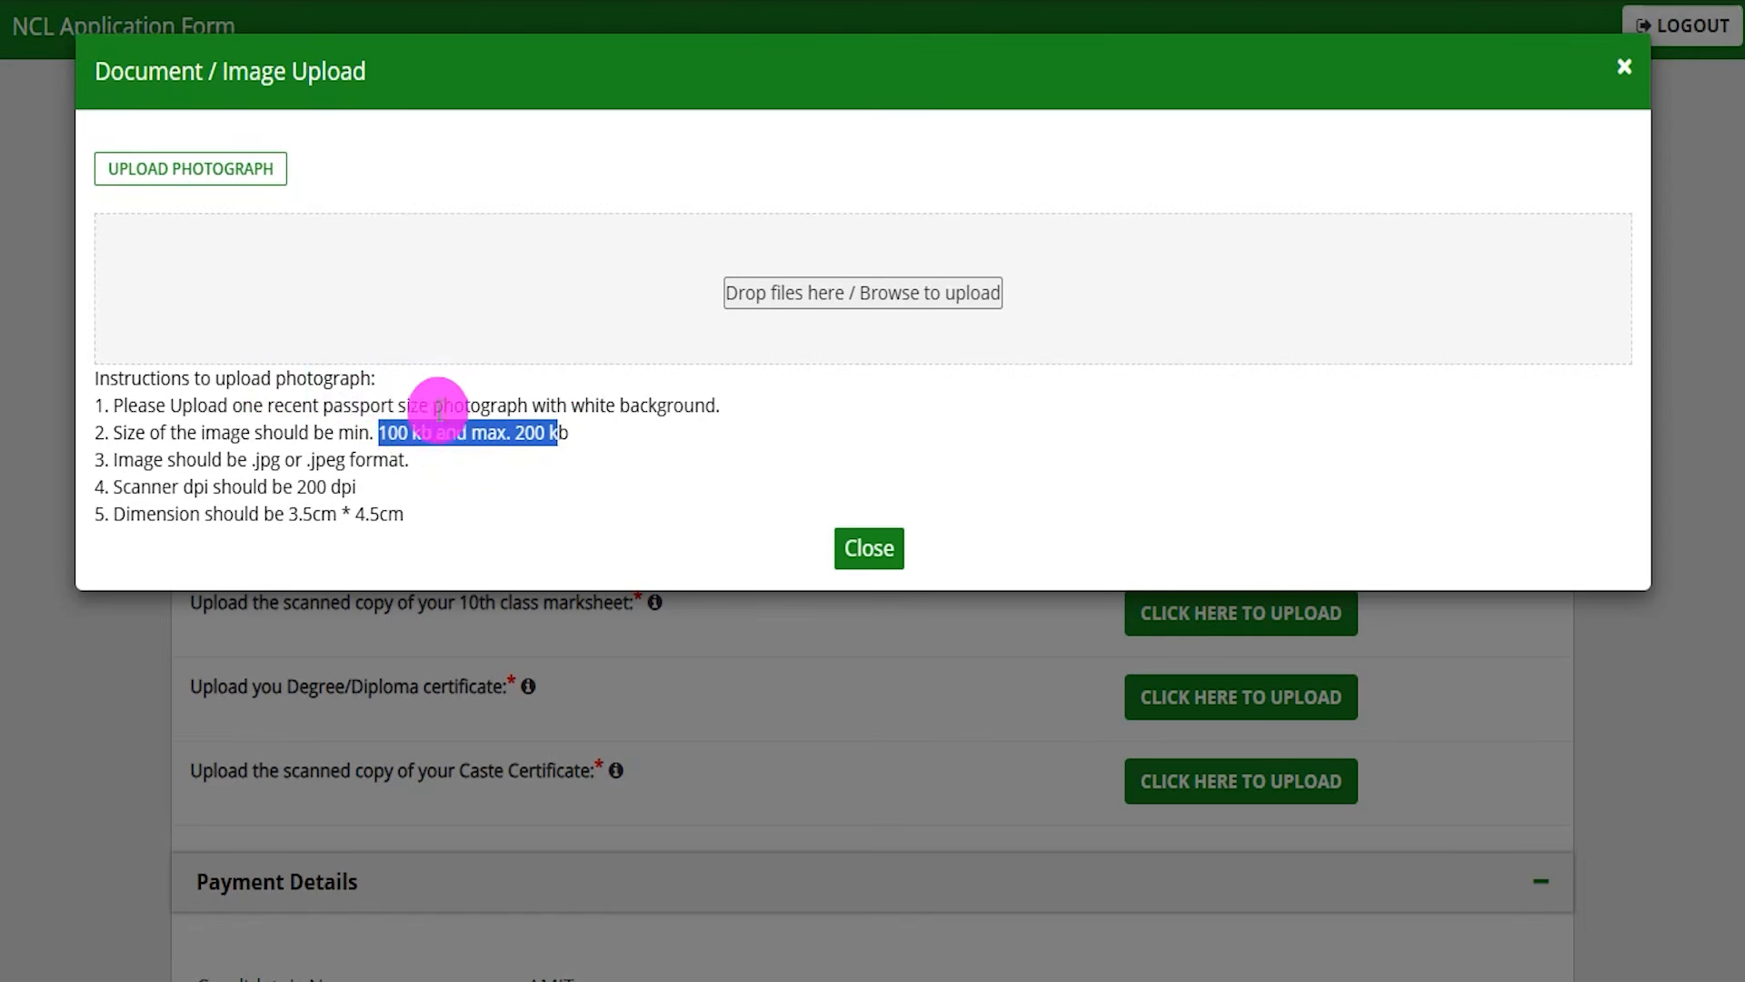
{"action": "left_click_drag", "start_coordinate": [339, 405], "coordinate": [651, 403]}
{"action": "left_click_drag", "start_coordinate": [253, 460], "coordinate": [410, 460]}
{"action": "left_click_drag", "start_coordinate": [307, 487], "coordinate": [355, 486]}
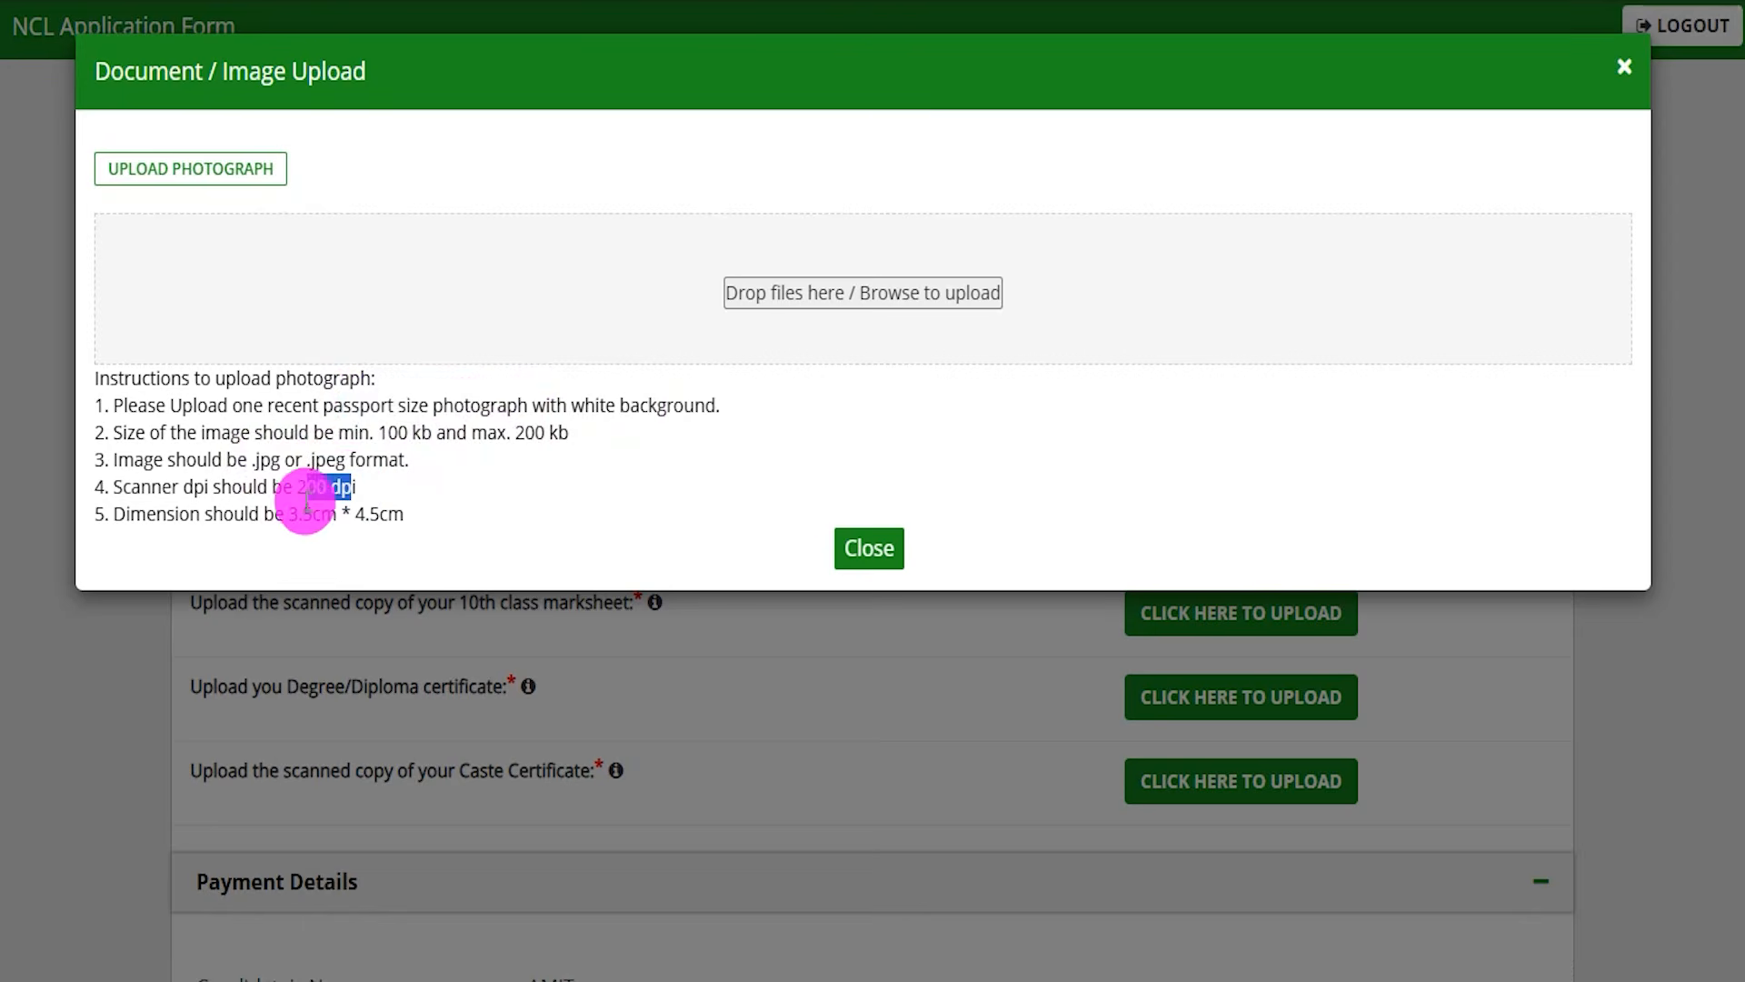
{"action": "left_click_drag", "start_coordinate": [289, 514], "coordinate": [392, 515]}
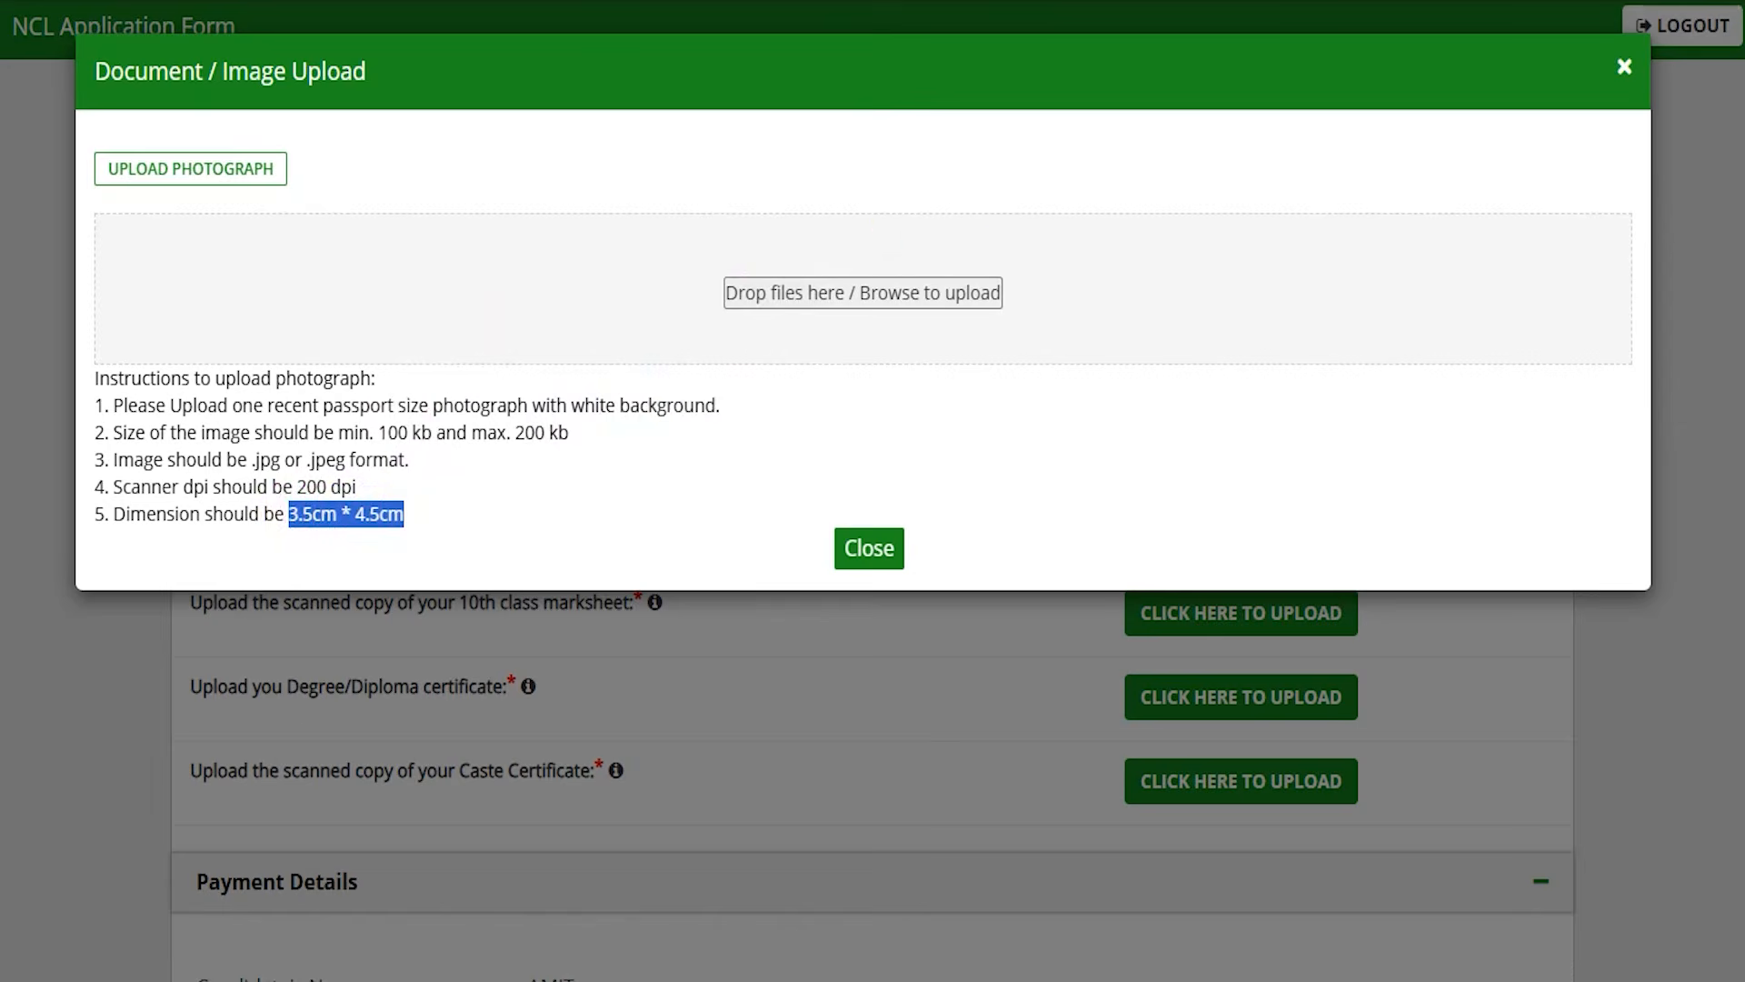
Step: Mark the file browsing option for the photograph with a tick and close the photo upload dialog
{"action": "key", "text": "ctrl+shift+4"}
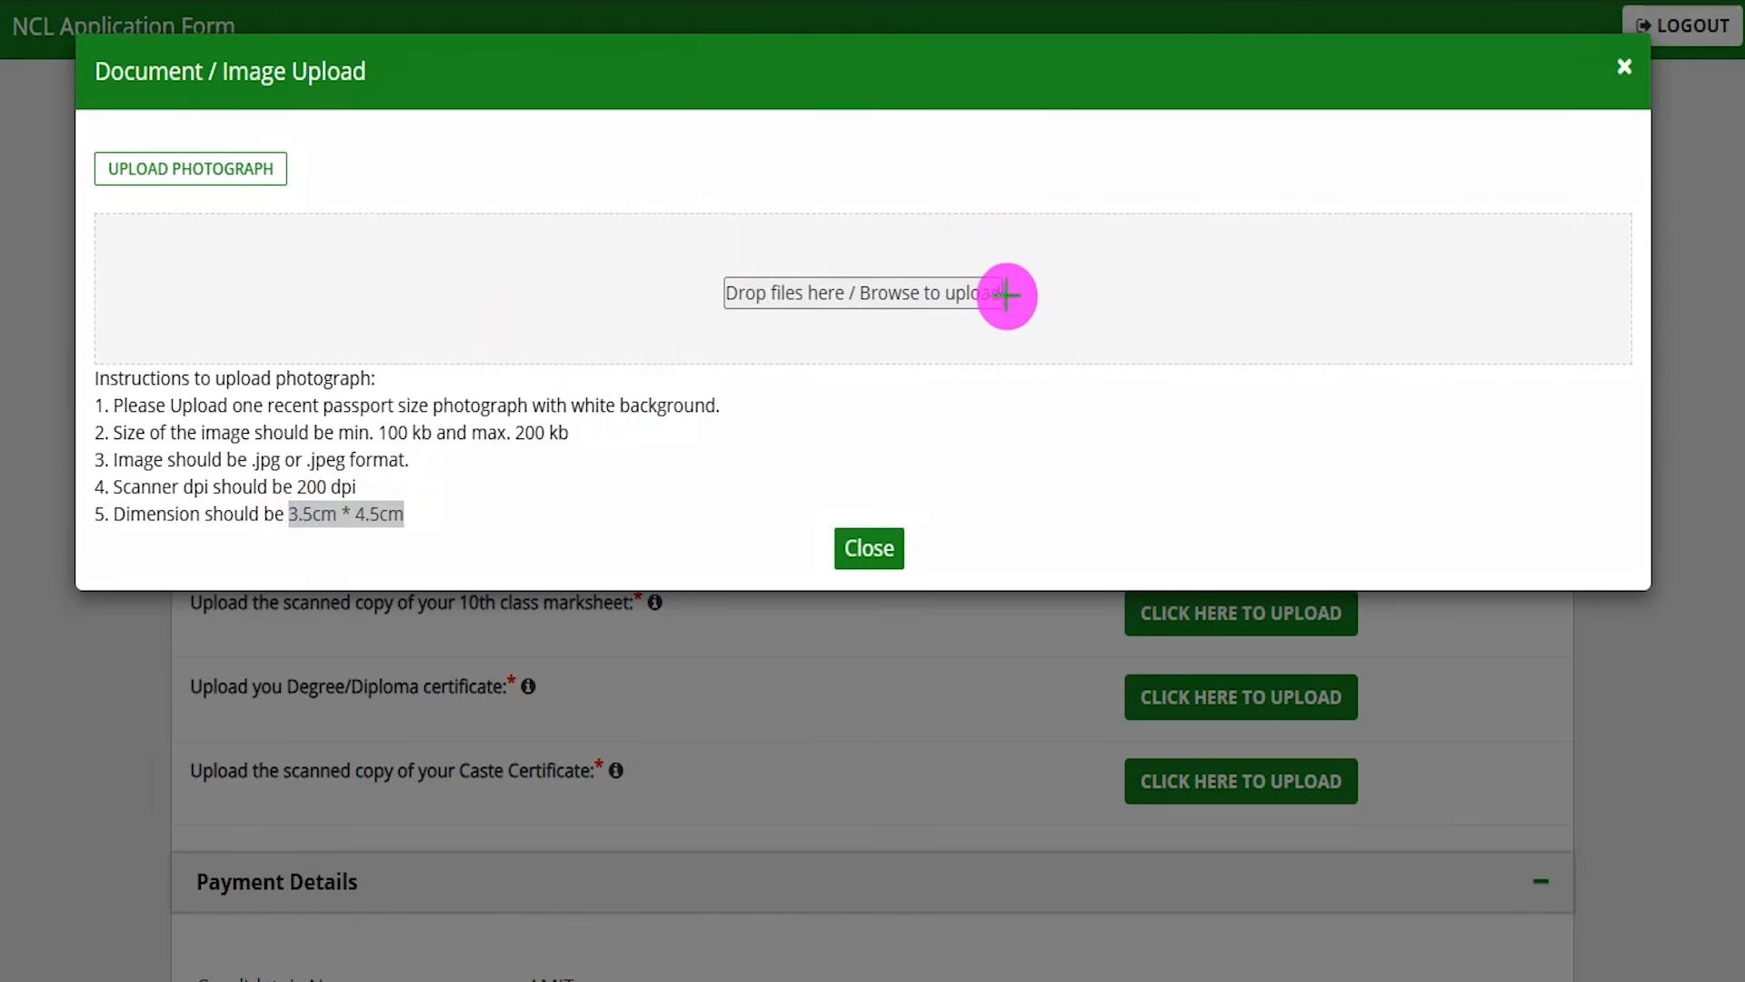
{"action": "left_click_drag", "start_coordinate": [1008, 295], "coordinate": [1066, 238]}
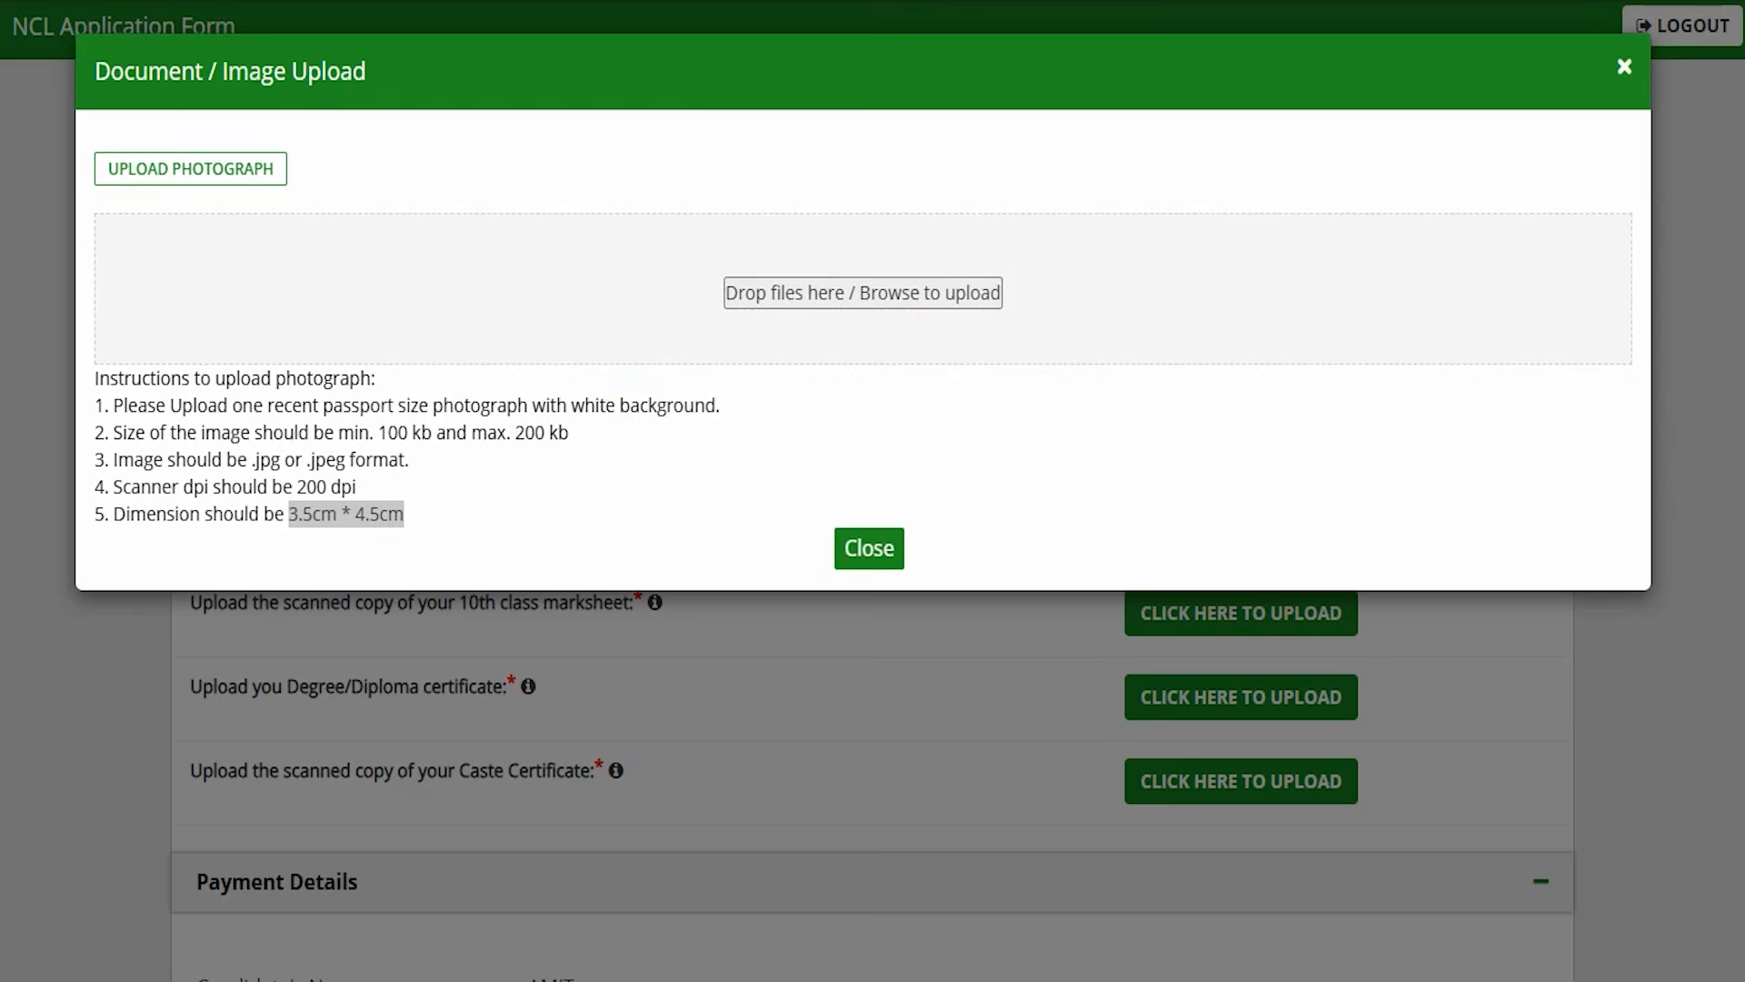
{"action": "left_click", "coordinate": [867, 547]}
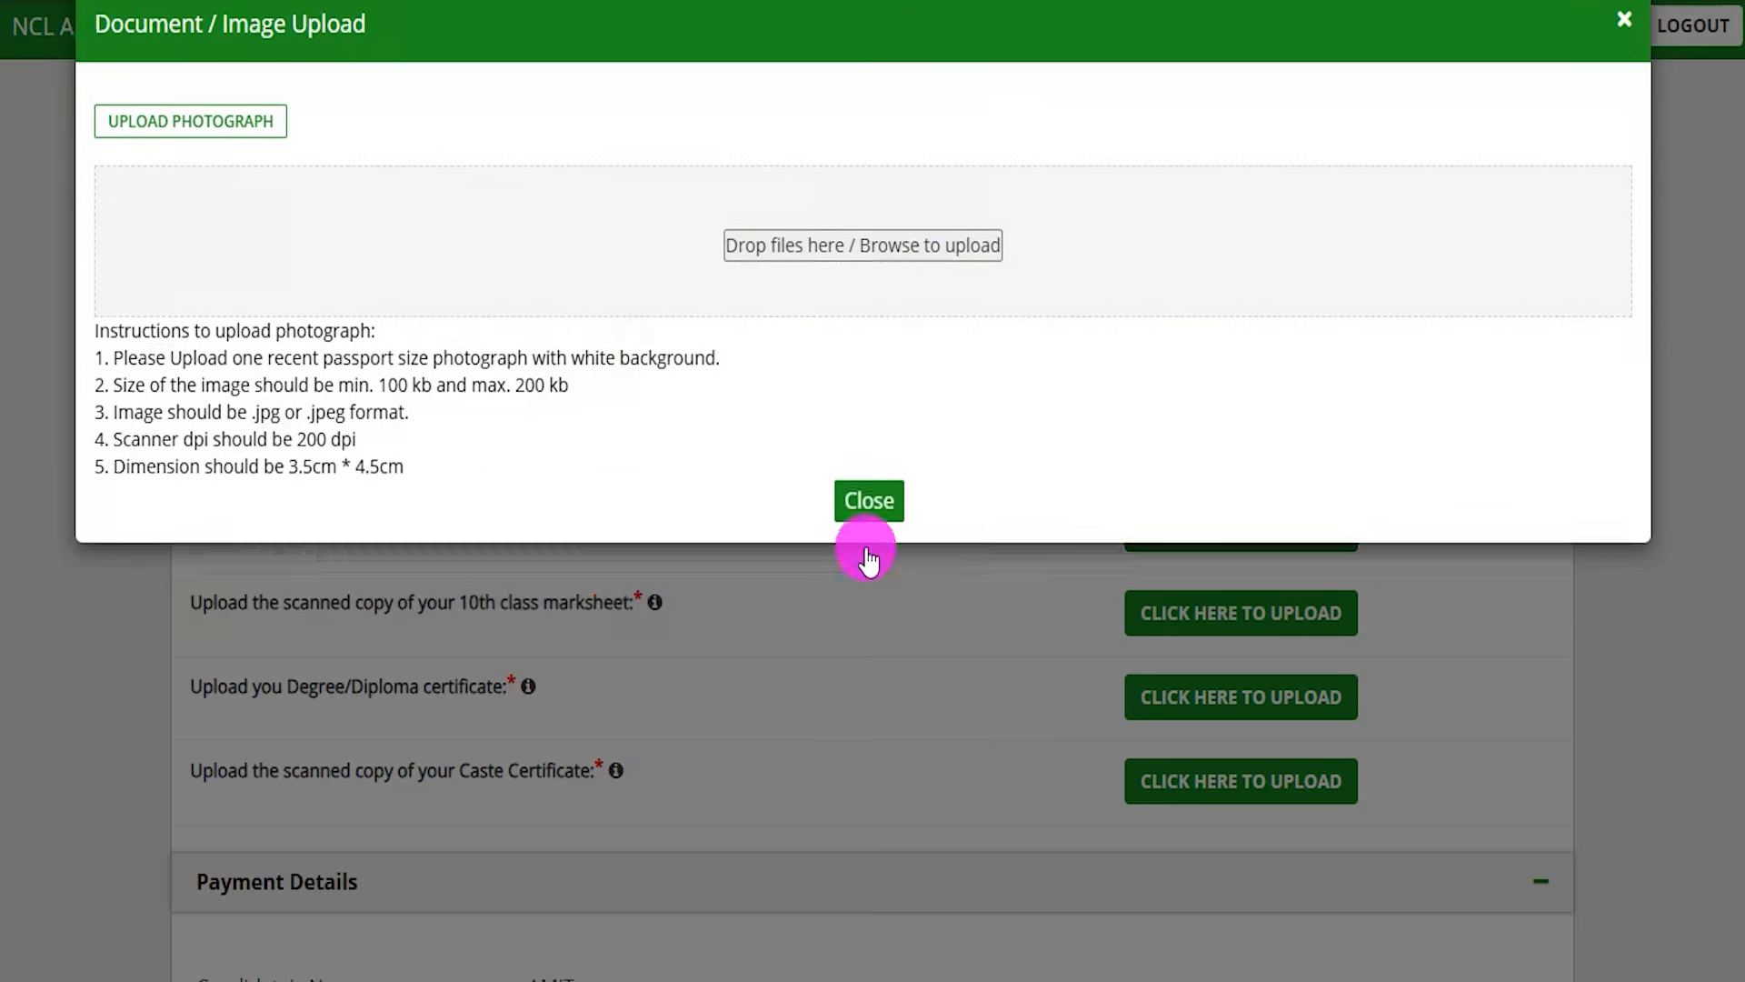
Step: Open the signature upload, highlight its file size and format limits, mark the file browsing option, and close the dialog
{"action": "left_click_drag", "start_coordinate": [406, 435], "coordinate": [511, 435]}
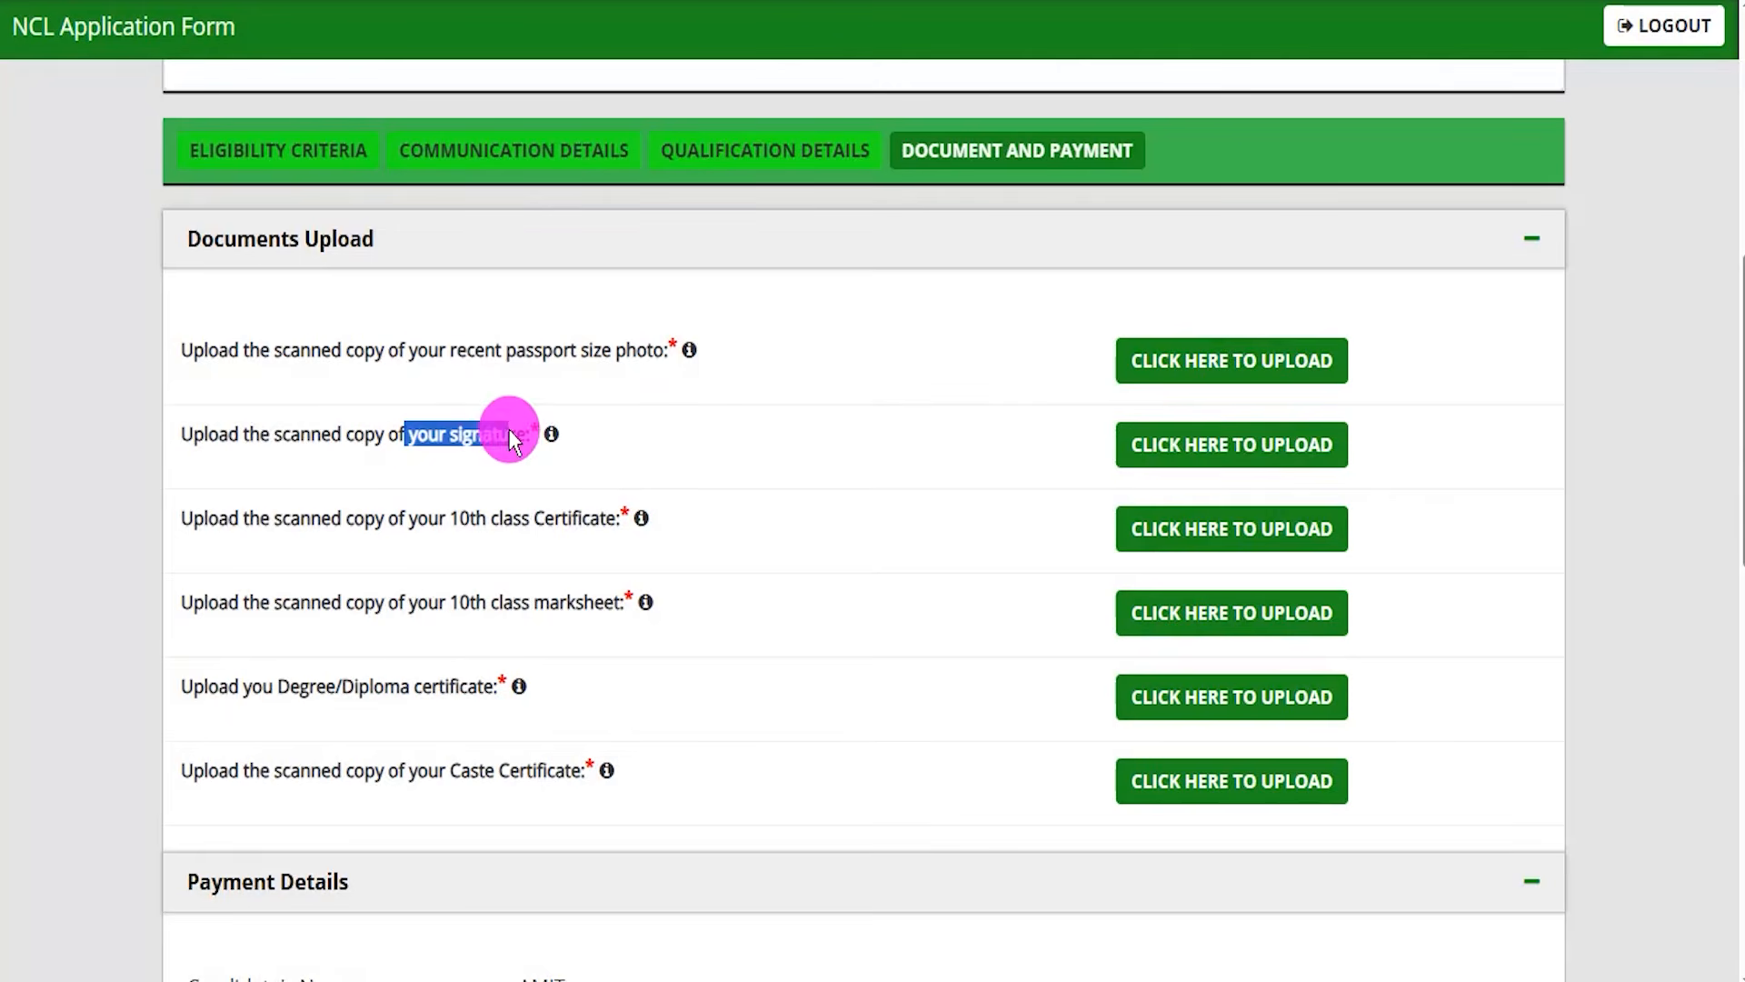
{"action": "left_click", "coordinate": [1238, 448]}
{"action": "left_click_drag", "start_coordinate": [391, 378], "coordinate": [463, 378]}
{"action": "left_click", "coordinate": [461, 378]}
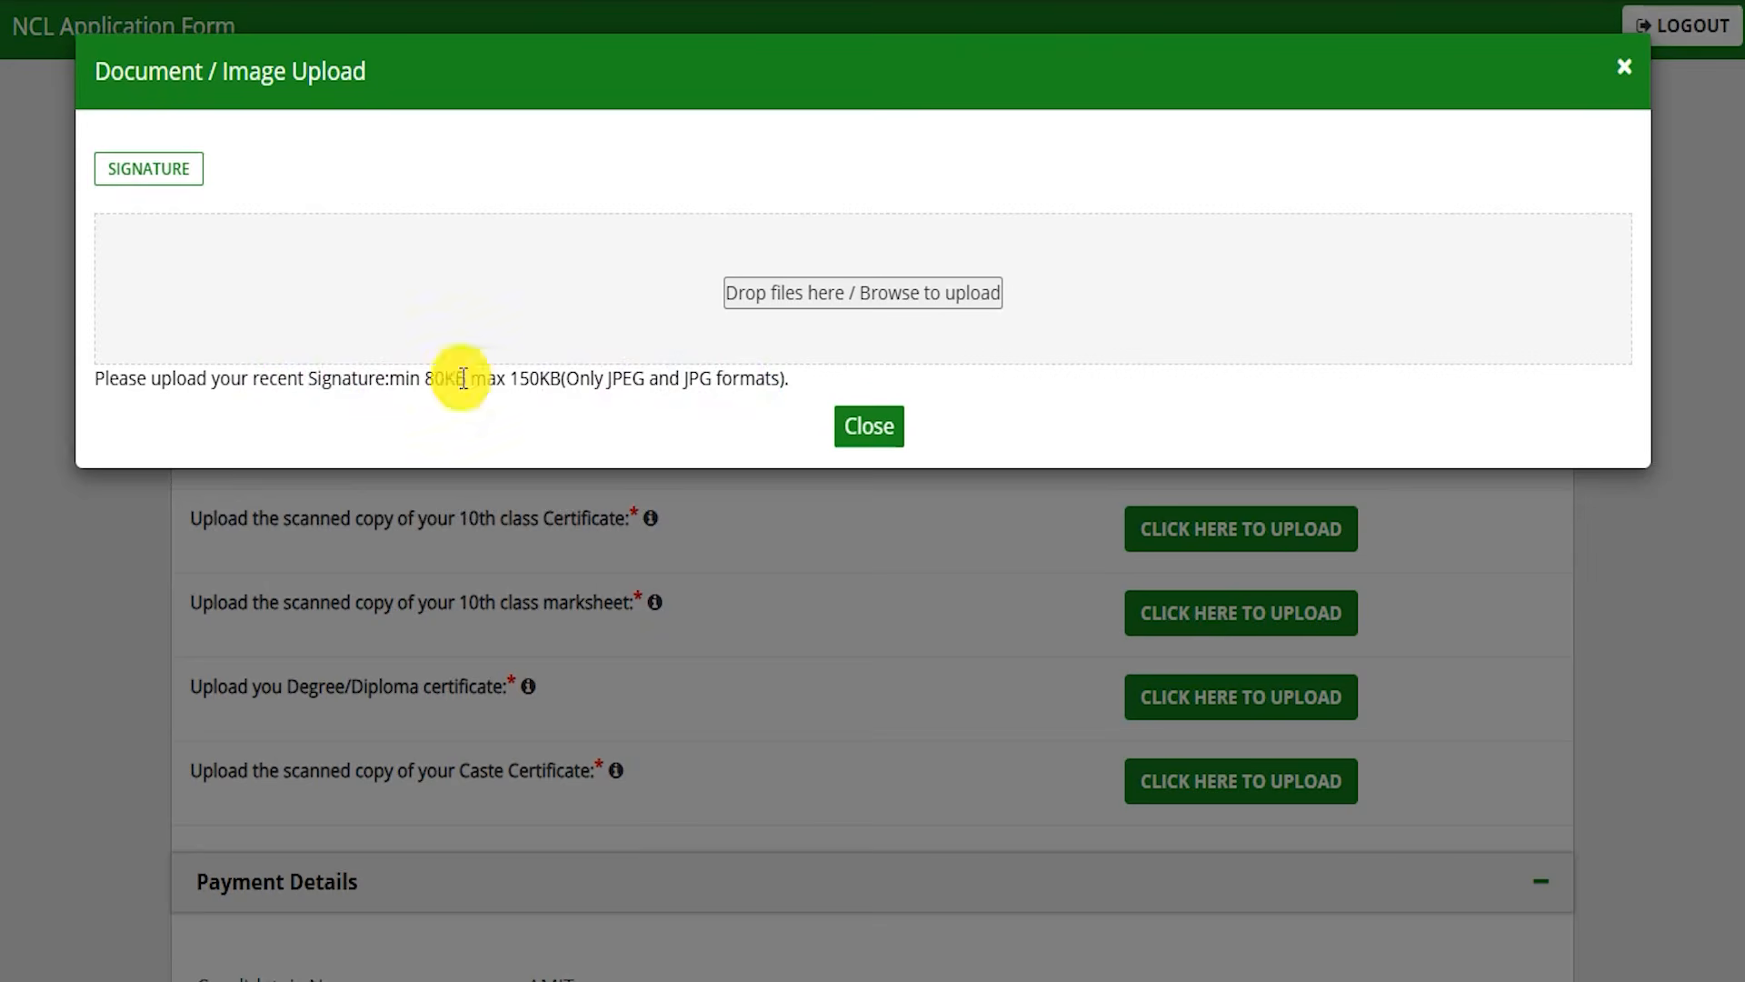
{"action": "left_click_drag", "start_coordinate": [424, 379], "coordinate": [712, 383]}
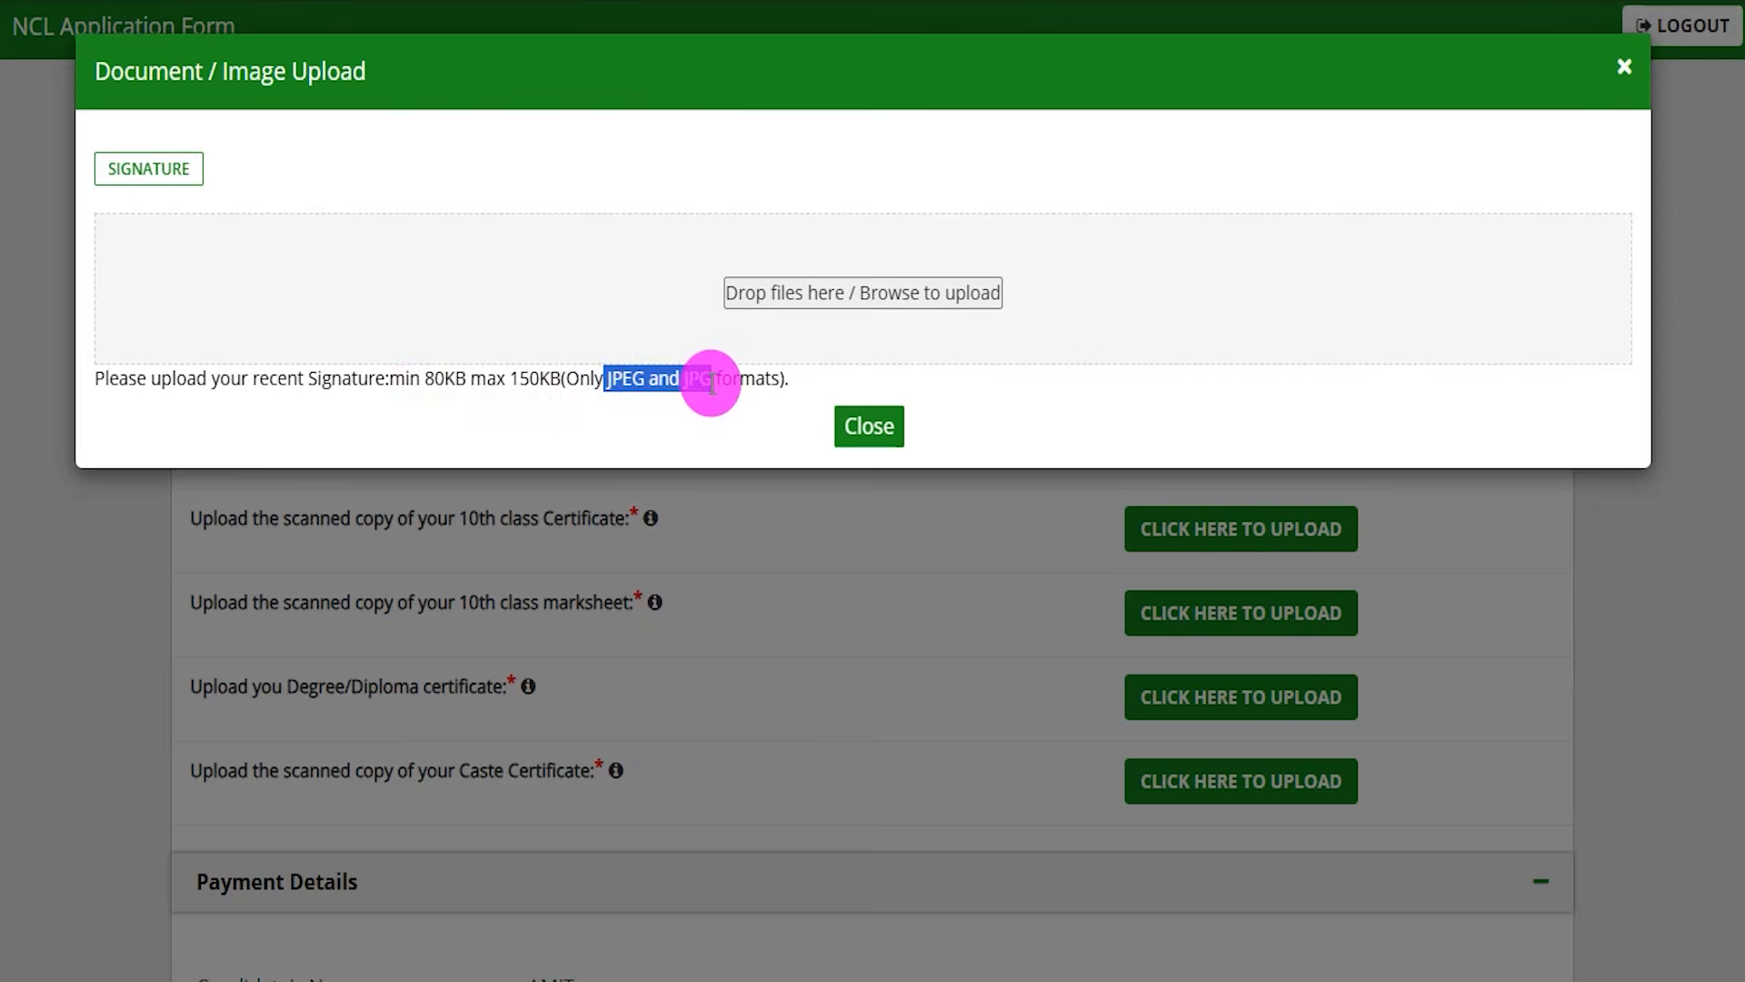
{"action": "left_click", "coordinate": [829, 1]}
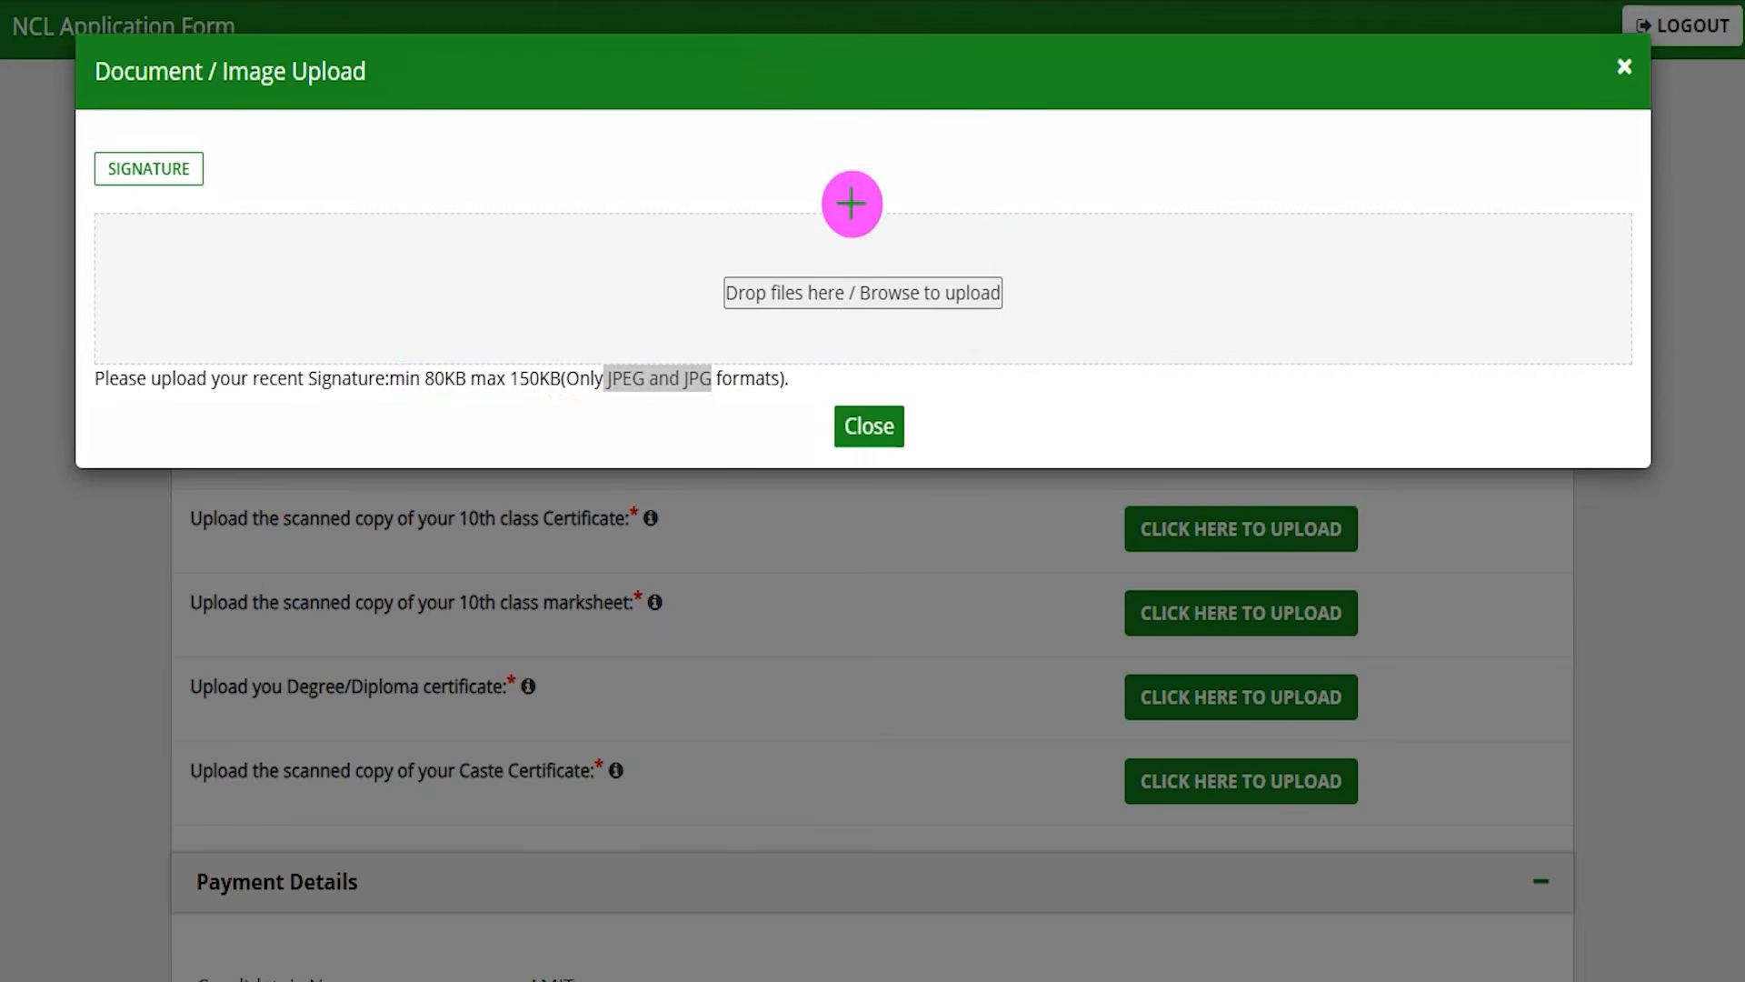
{"action": "left_click_drag", "start_coordinate": [1013, 285], "coordinate": [1060, 211]}
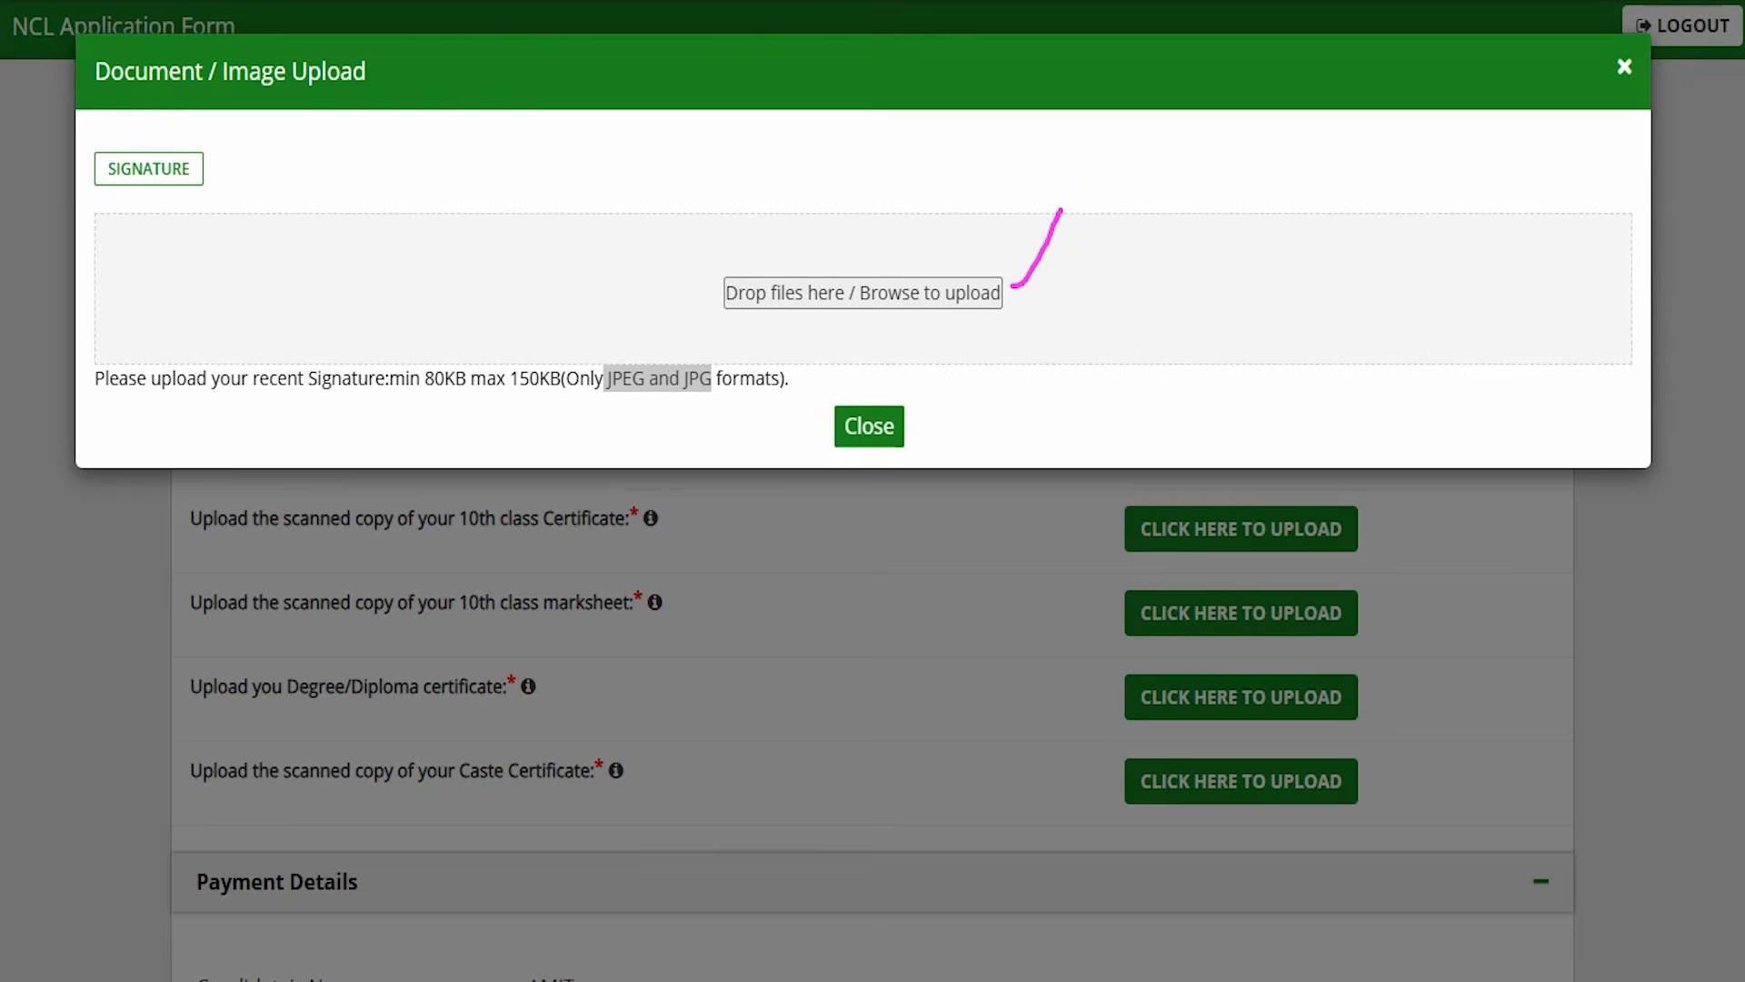
{"action": "left_click", "coordinate": [869, 425]}
Step: Open the 10th class certificate upload, highlight its file size and format requirements, and close the dialog
{"action": "left_click_drag", "start_coordinate": [356, 517], "coordinate": [543, 518]}
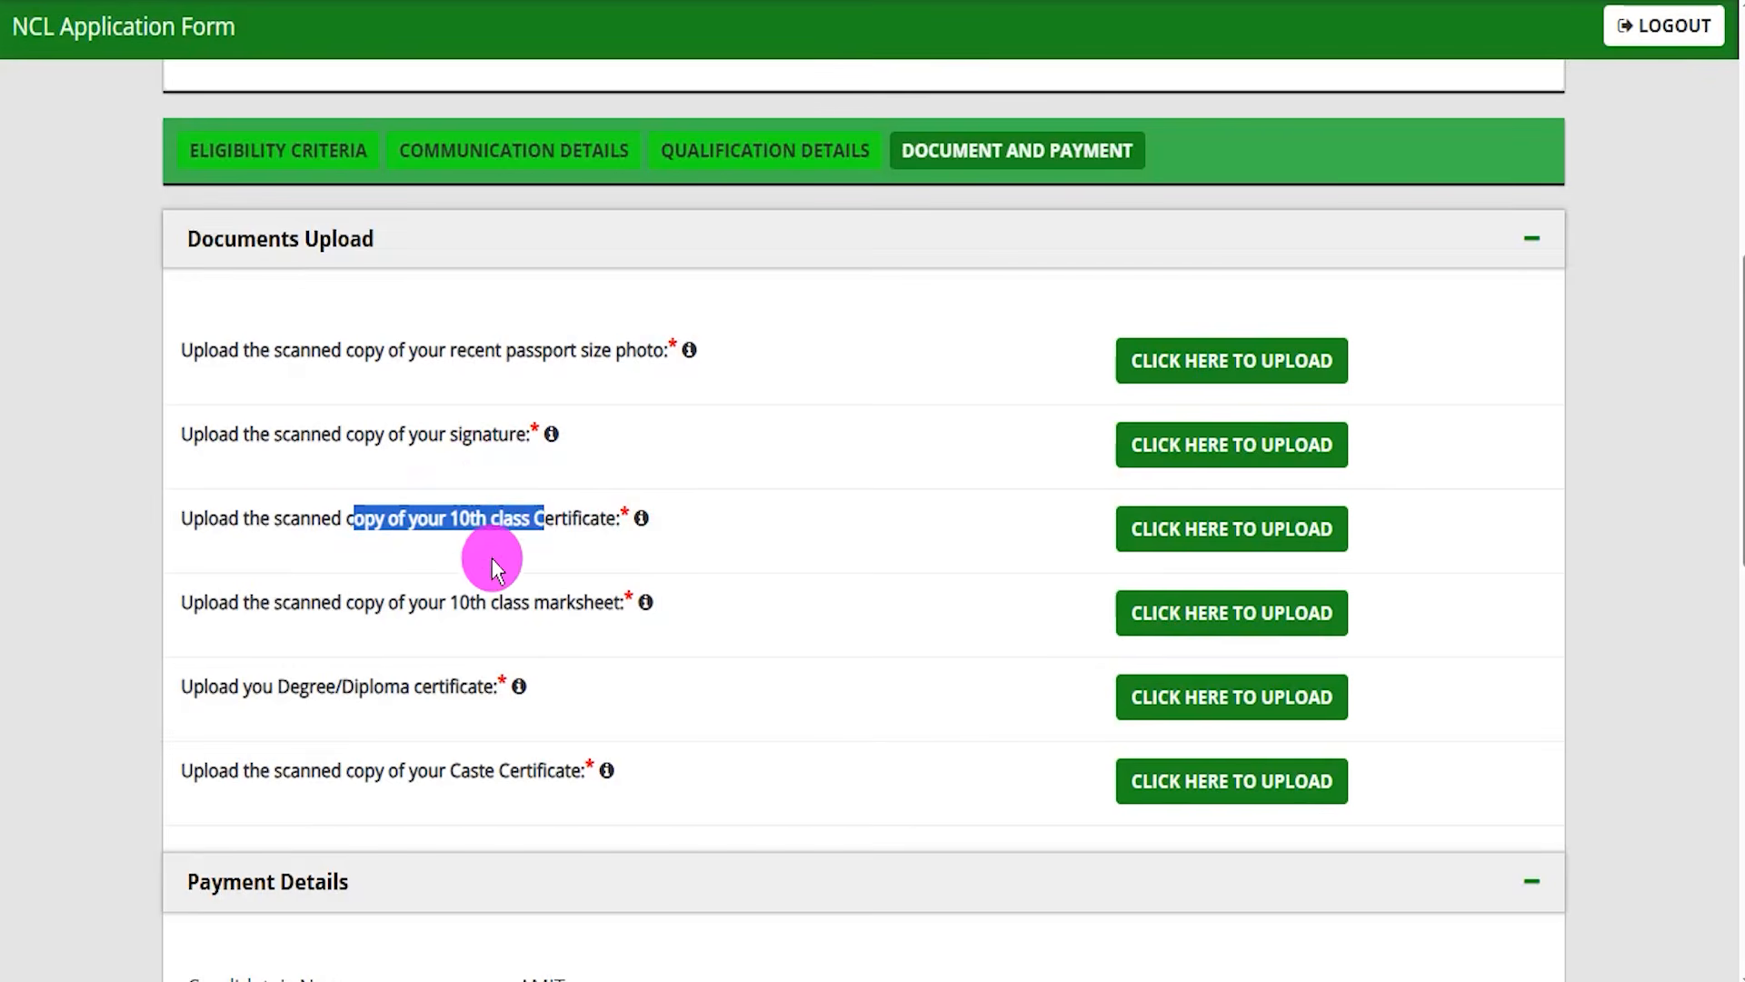
{"action": "left_click", "coordinate": [1176, 520]}
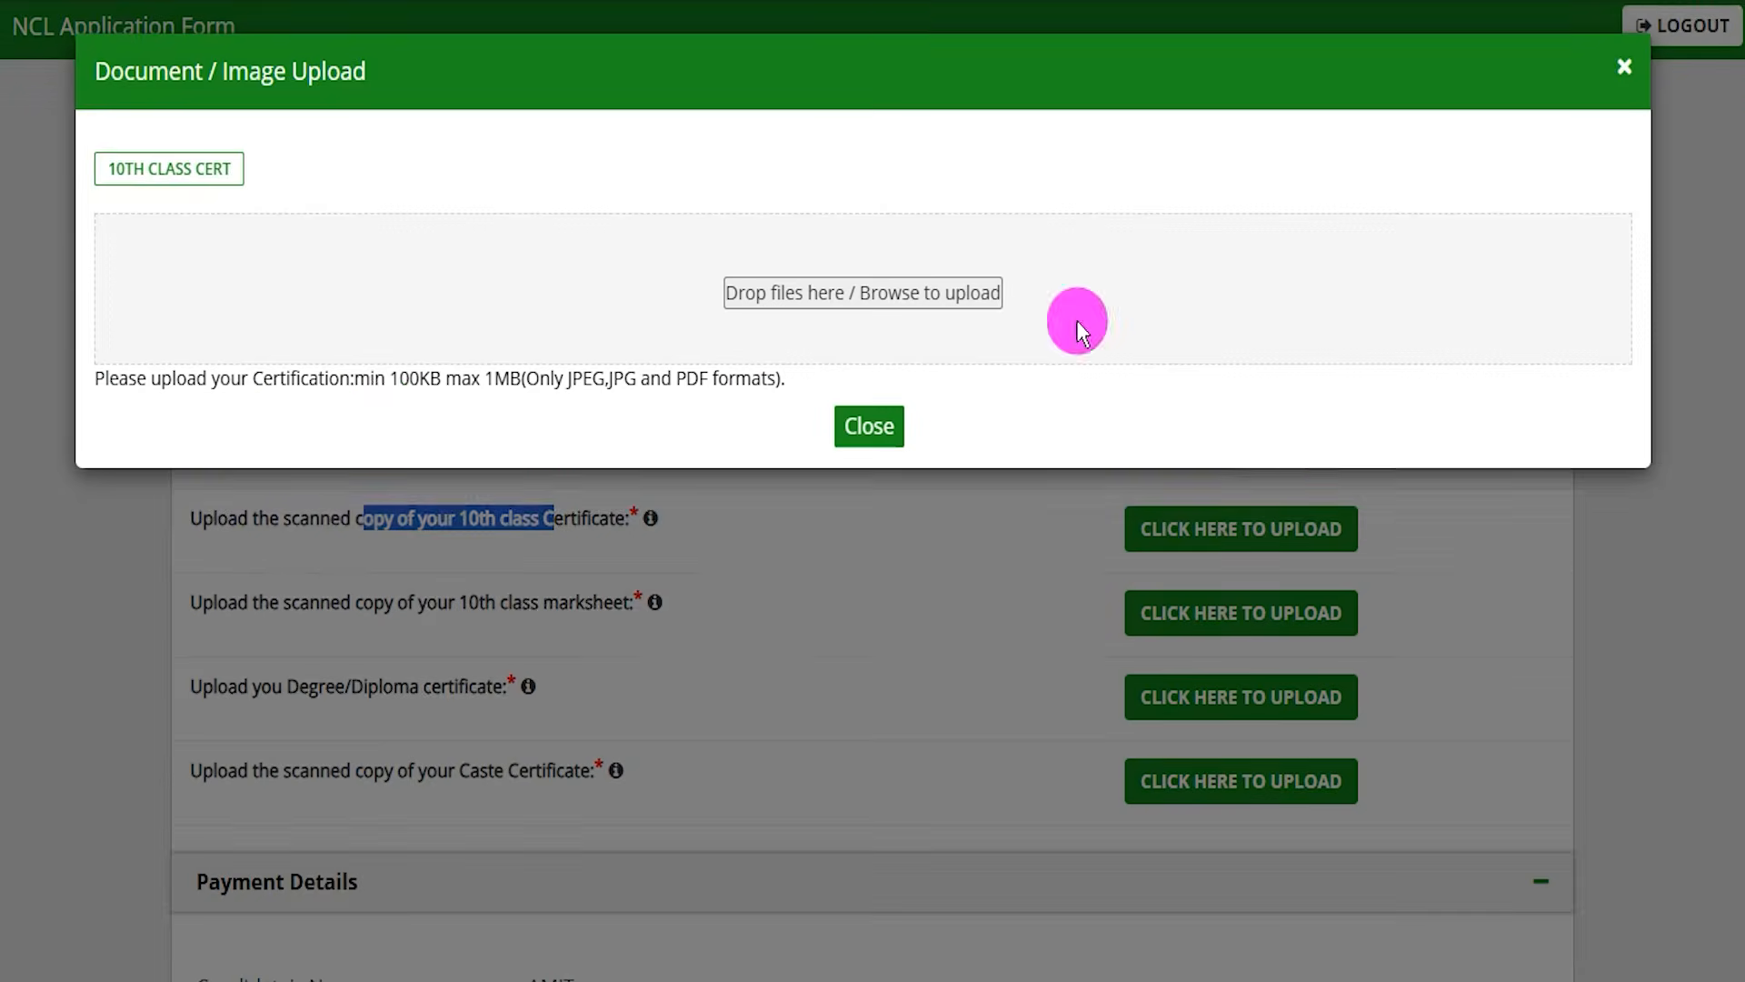
{"action": "left_click_drag", "start_coordinate": [389, 378], "coordinate": [850, 418]}
{"action": "left_click", "coordinate": [862, 430]}
Step: Open the Degree/Diploma certificate upload, highlight its file size limits, and close the dialog
{"action": "left_click", "coordinate": [1222, 695]}
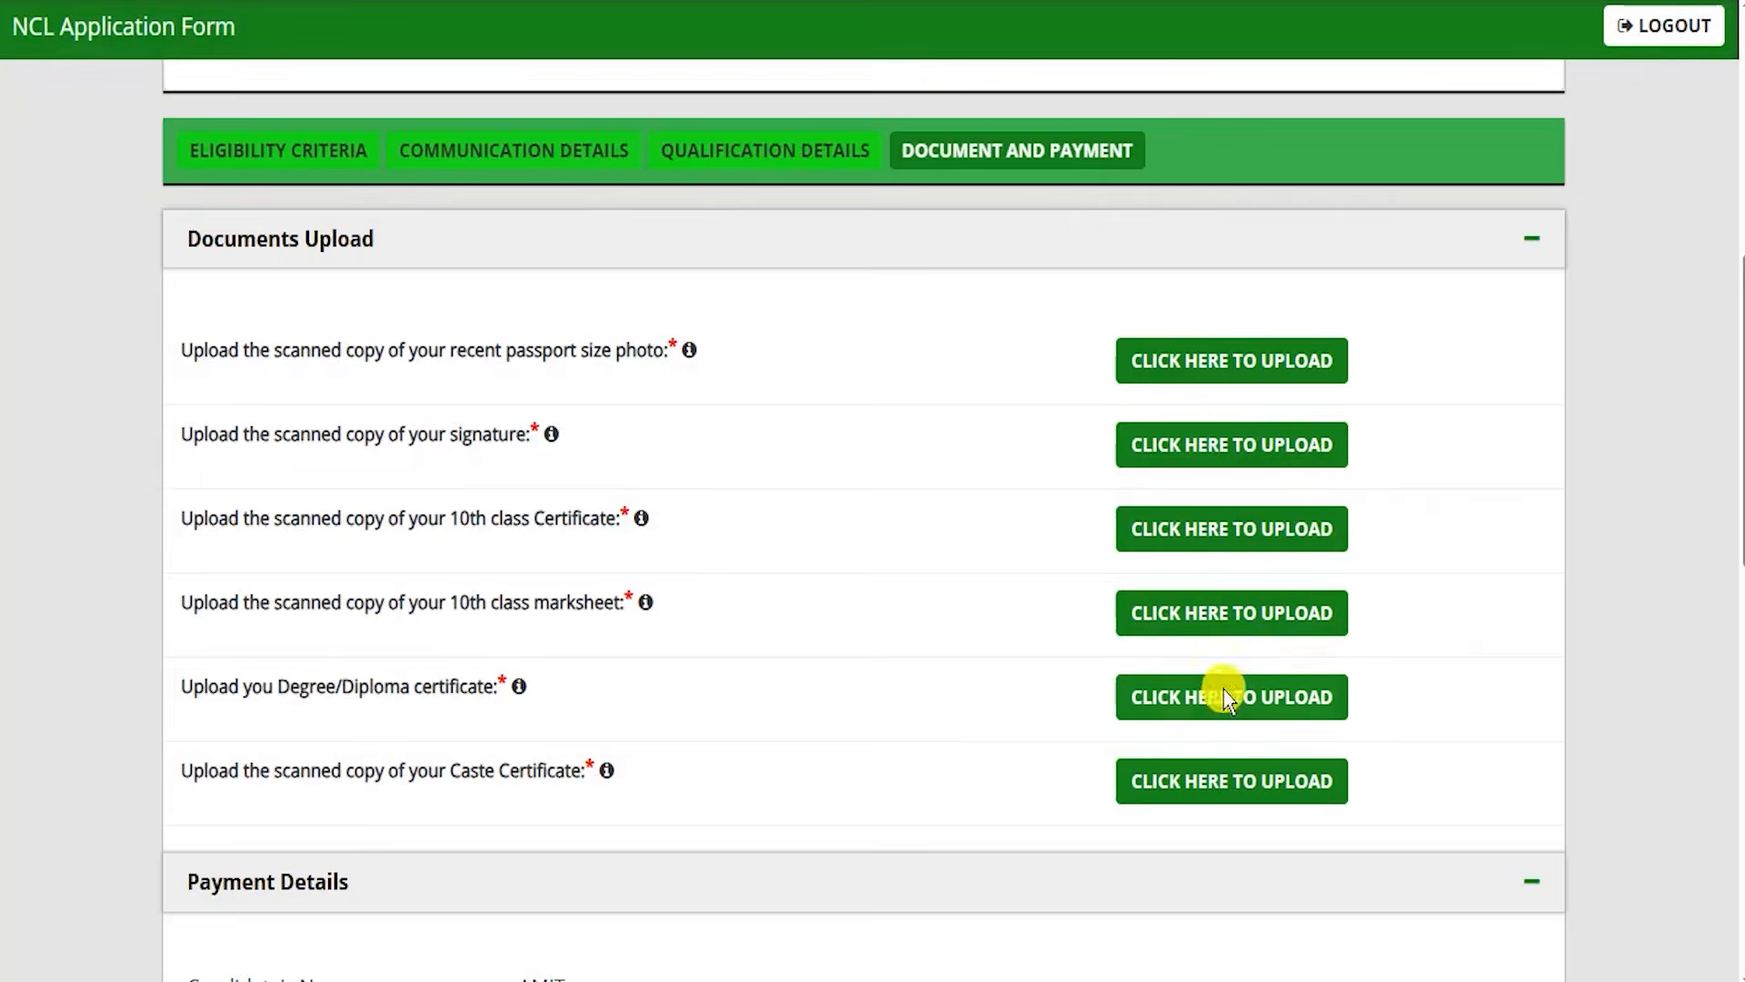
{"action": "left_click_drag", "start_coordinate": [399, 380], "coordinate": [568, 378]}
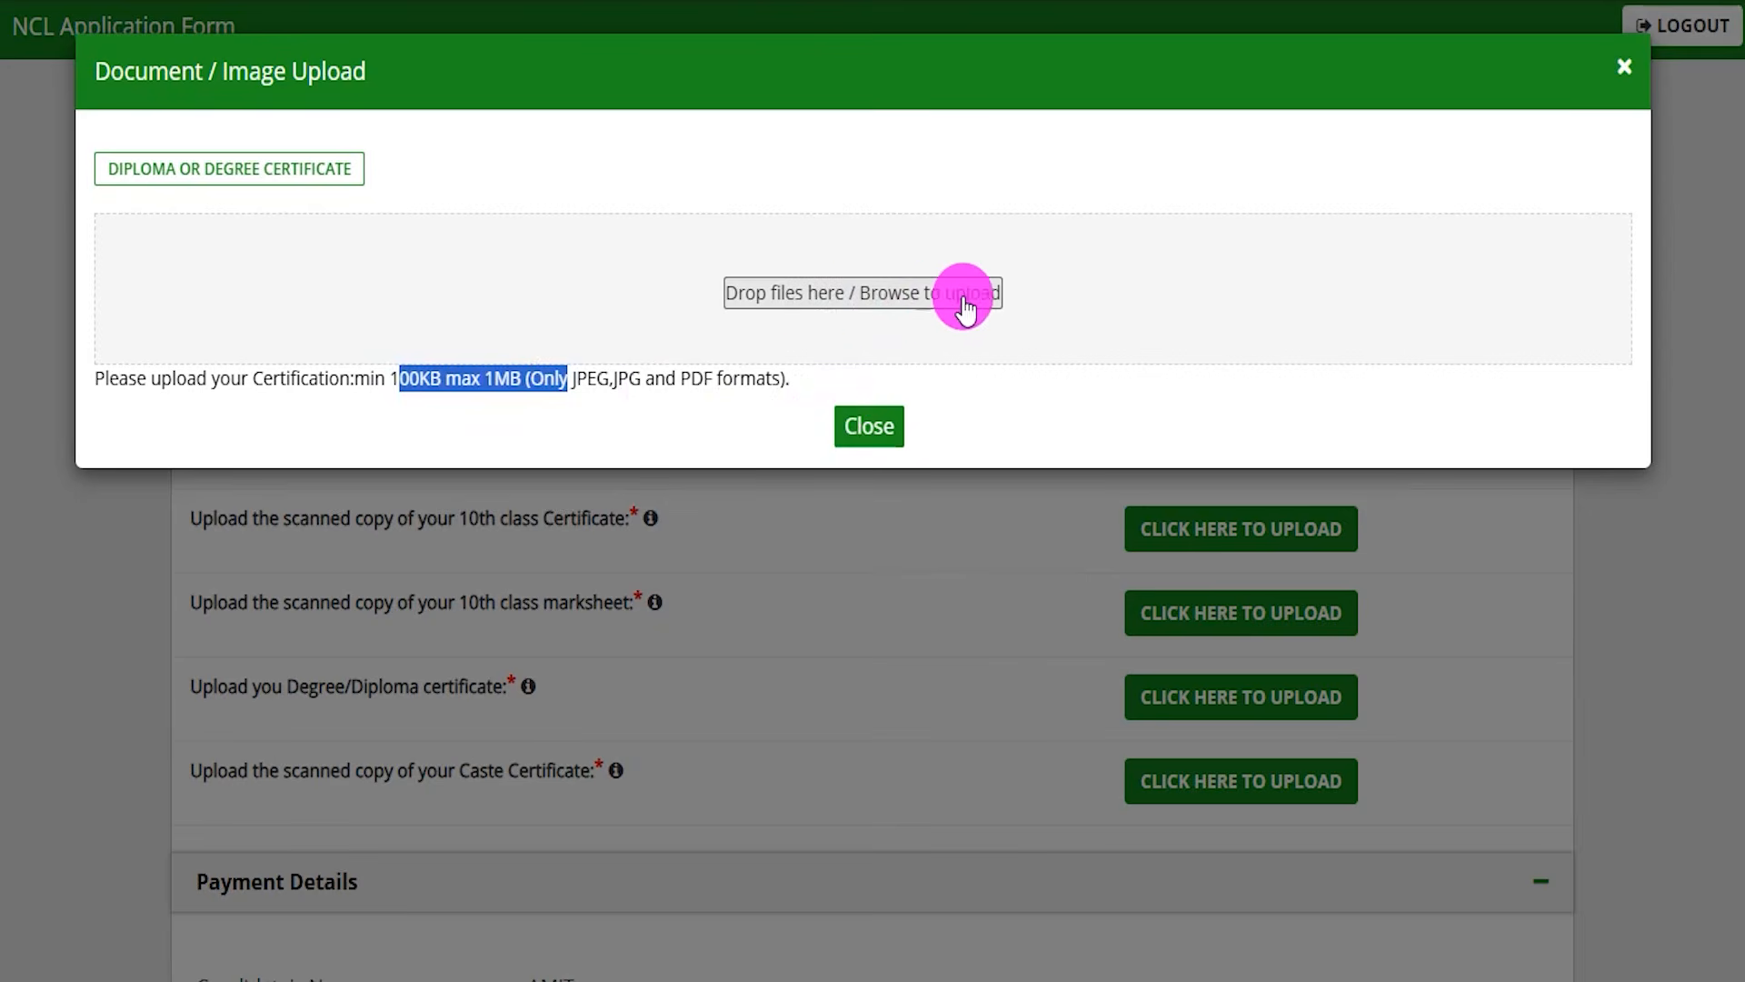
{"action": "left_click", "coordinate": [883, 426]}
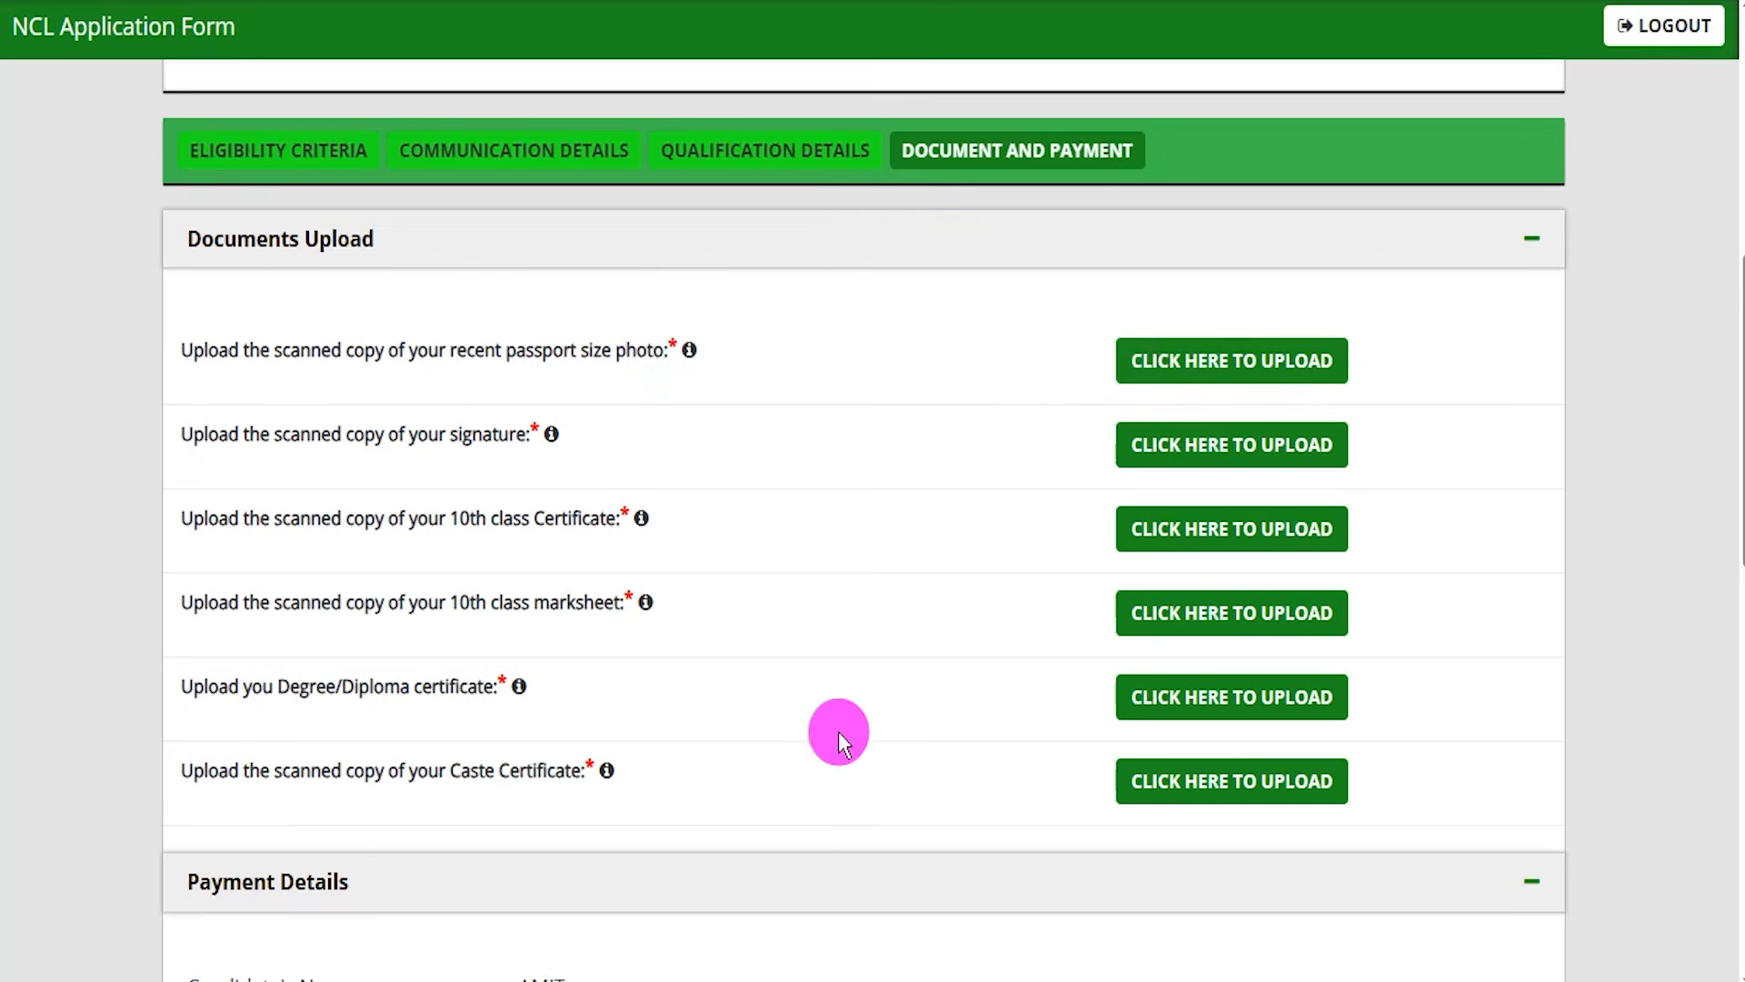
Step: Look up the application fee per category on the recruitment notice page, and highlight the Applicable Registration Fee in the application form
{"action": "scroll", "coordinate": [881, 709], "scroll_direction": "up", "scroll_amount": 2}
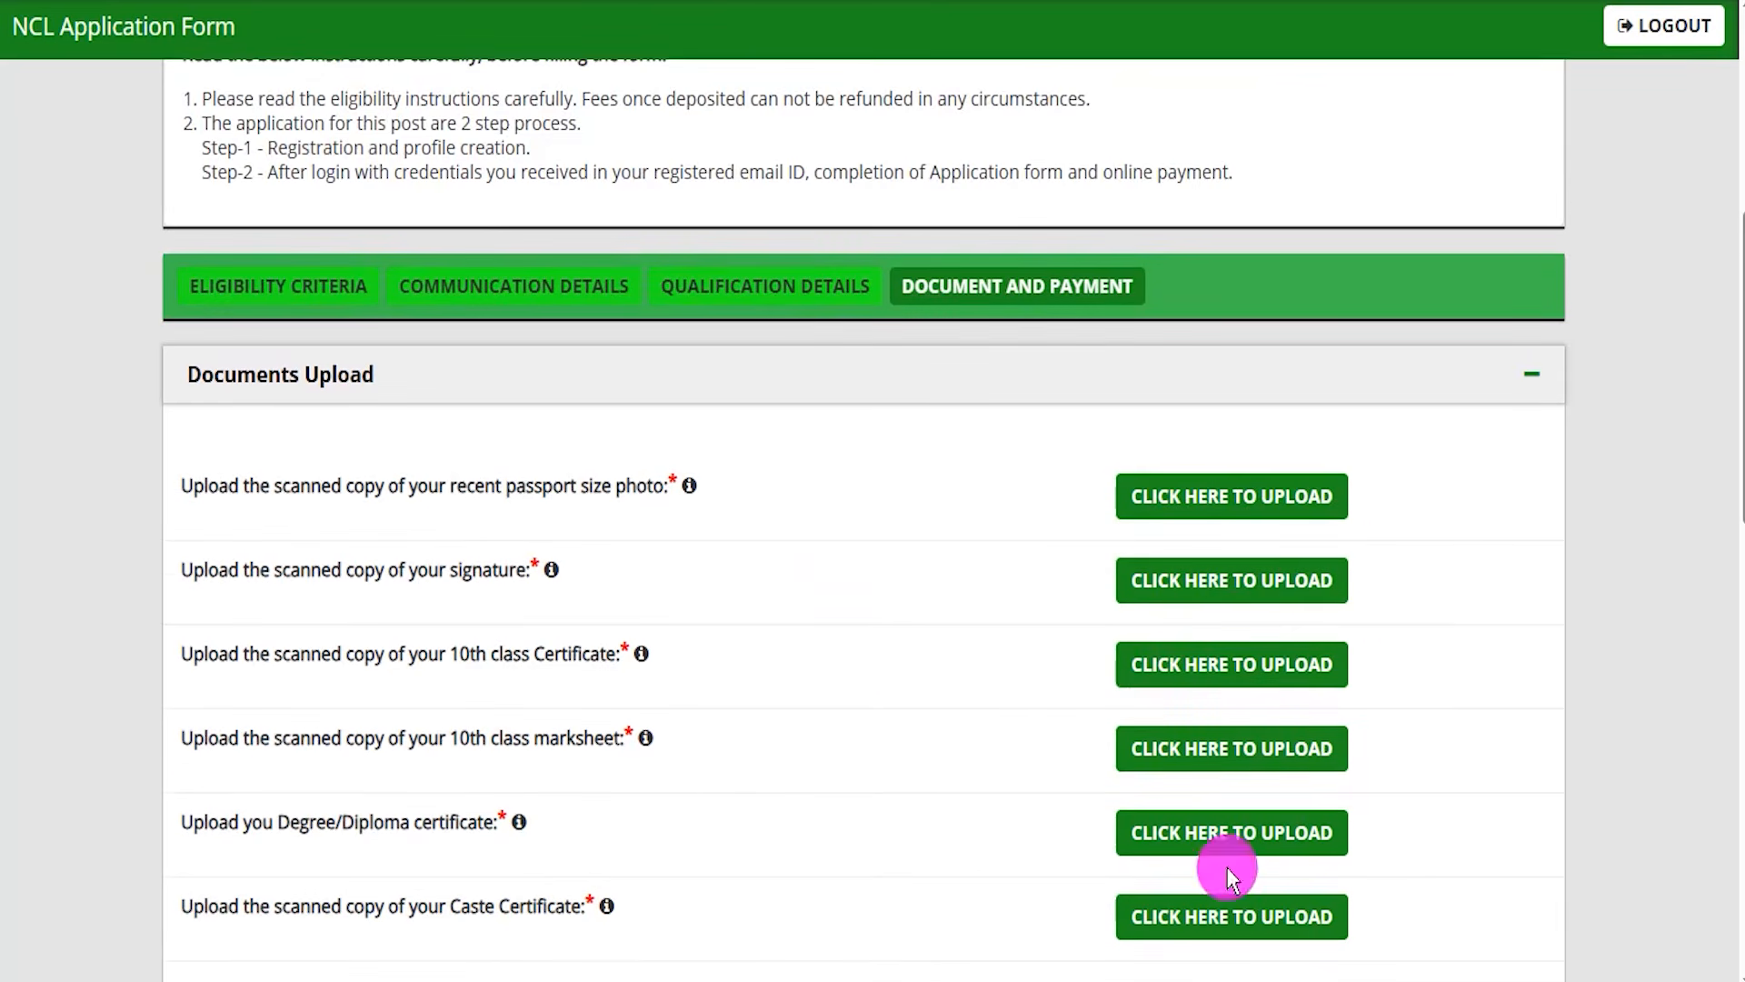
{"action": "scroll", "coordinate": [635, 721], "scroll_direction": "down", "scroll_amount": 10}
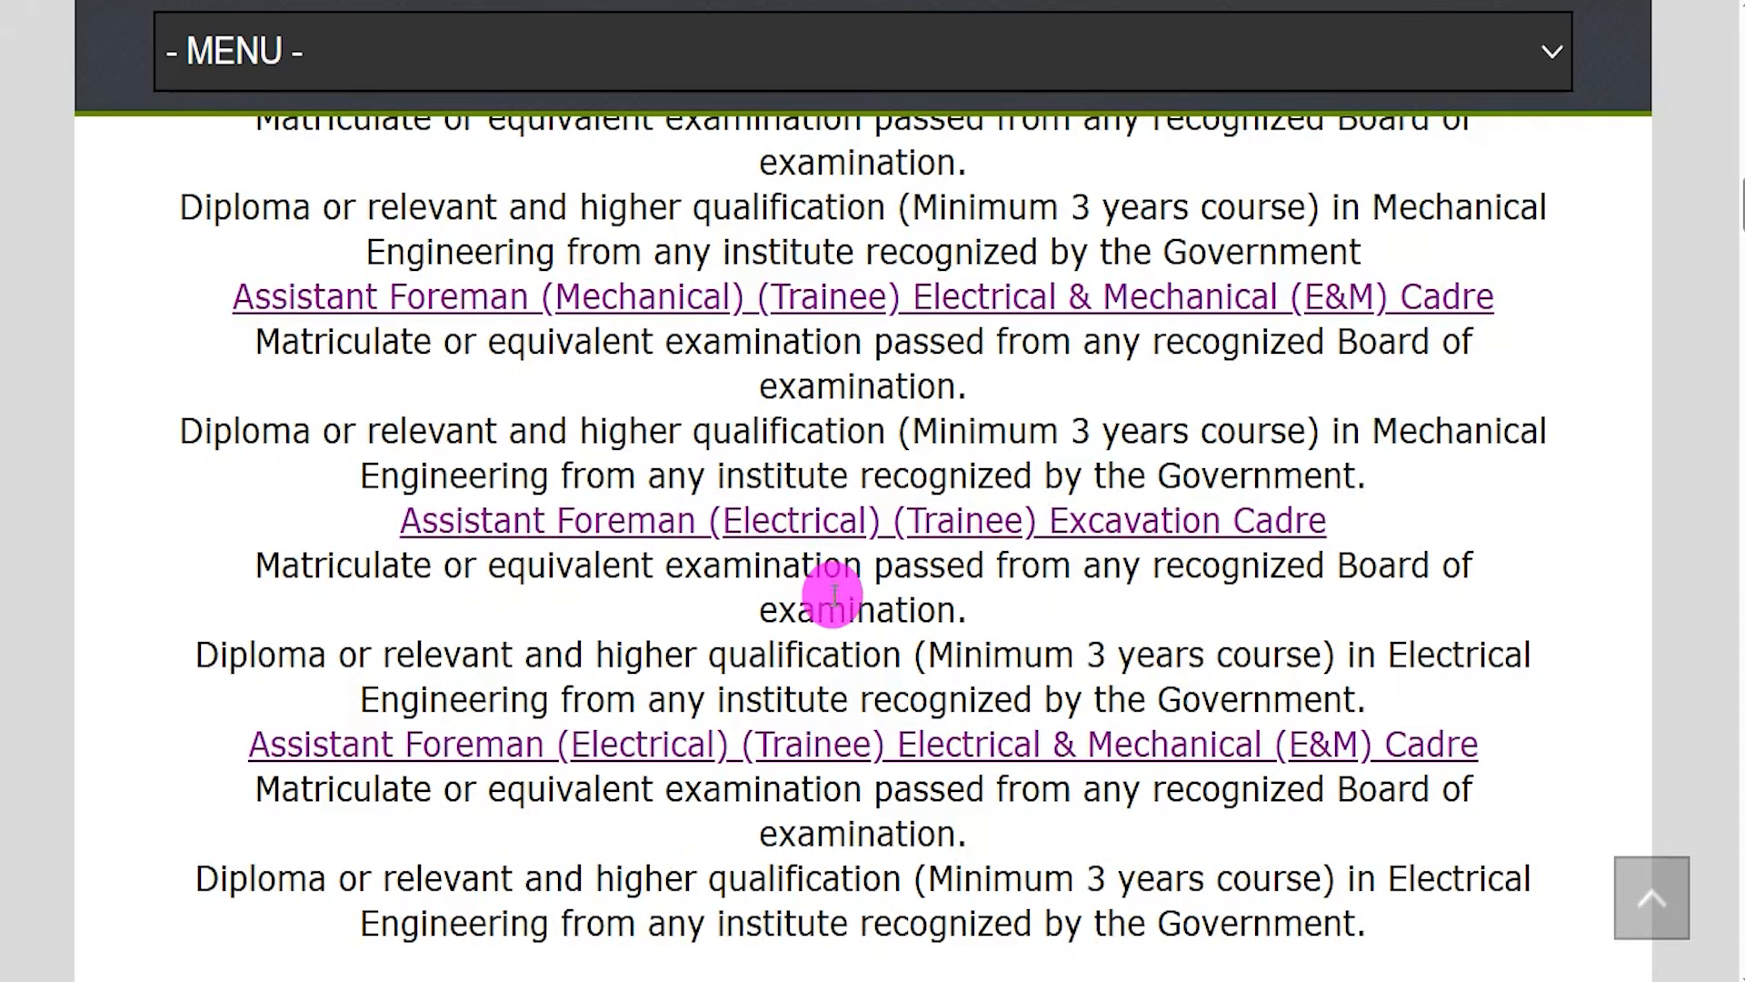
{"action": "scroll", "coordinate": [830, 591], "scroll_direction": "down", "scroll_amount": 6}
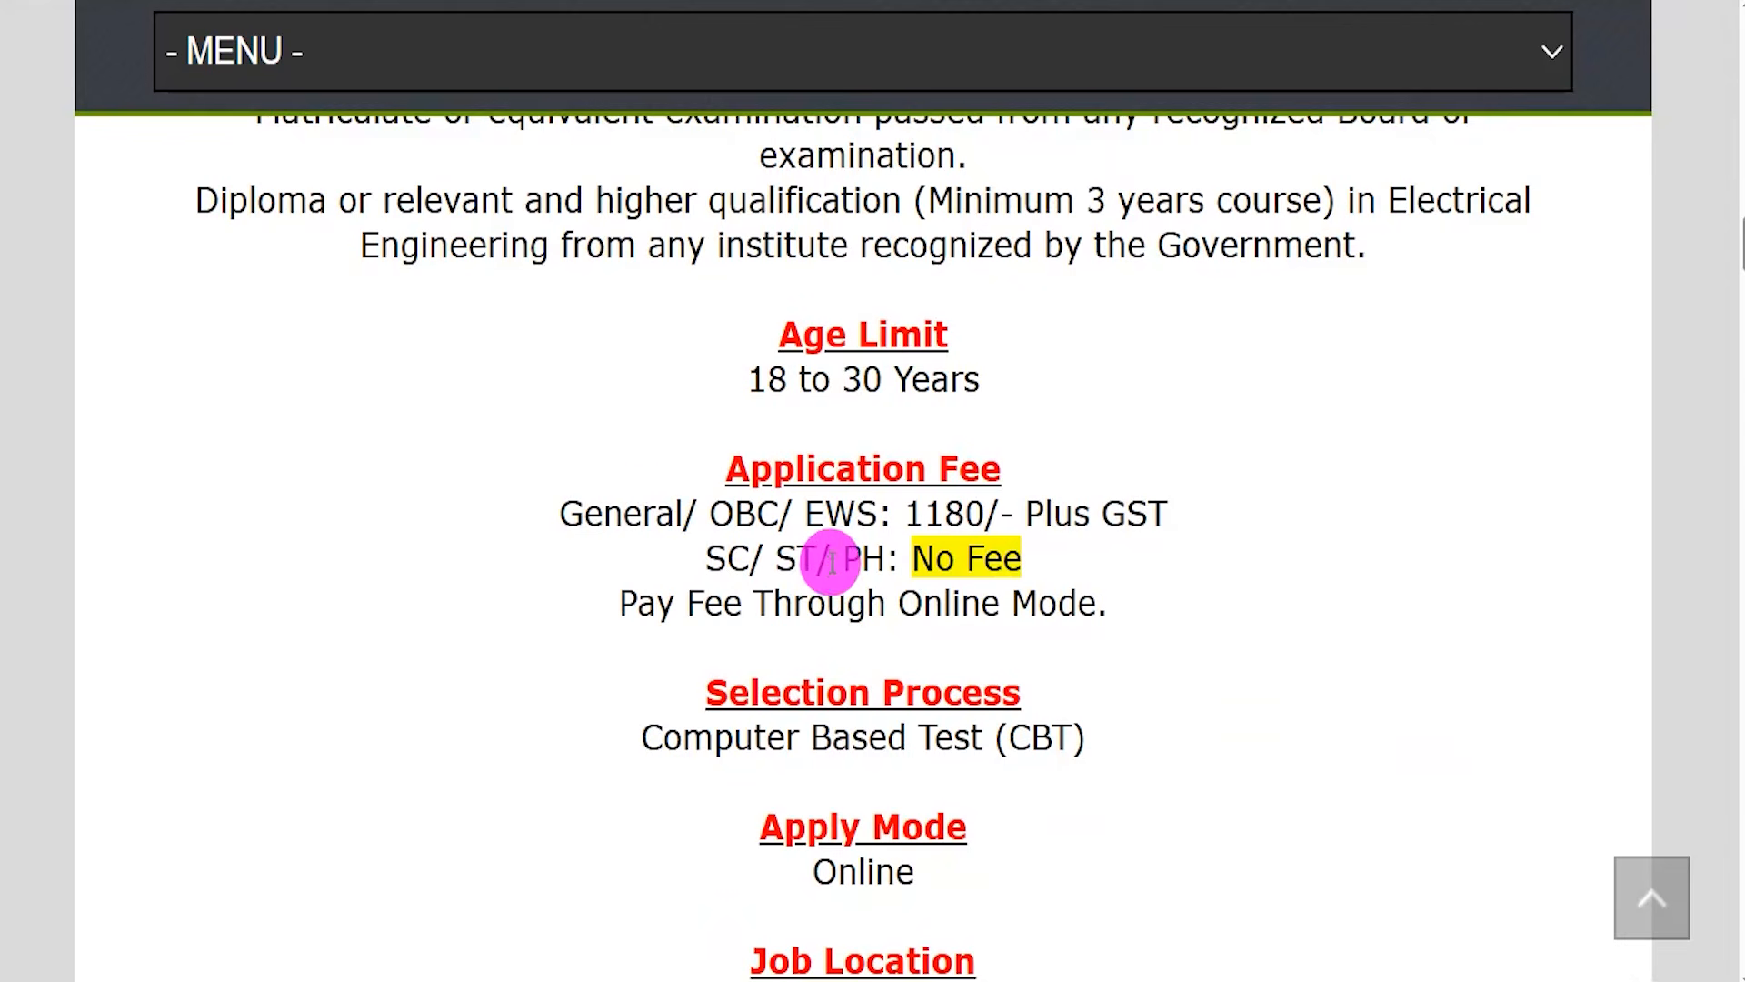
{"action": "left_click_drag", "start_coordinate": [624, 513], "coordinate": [1167, 514]}
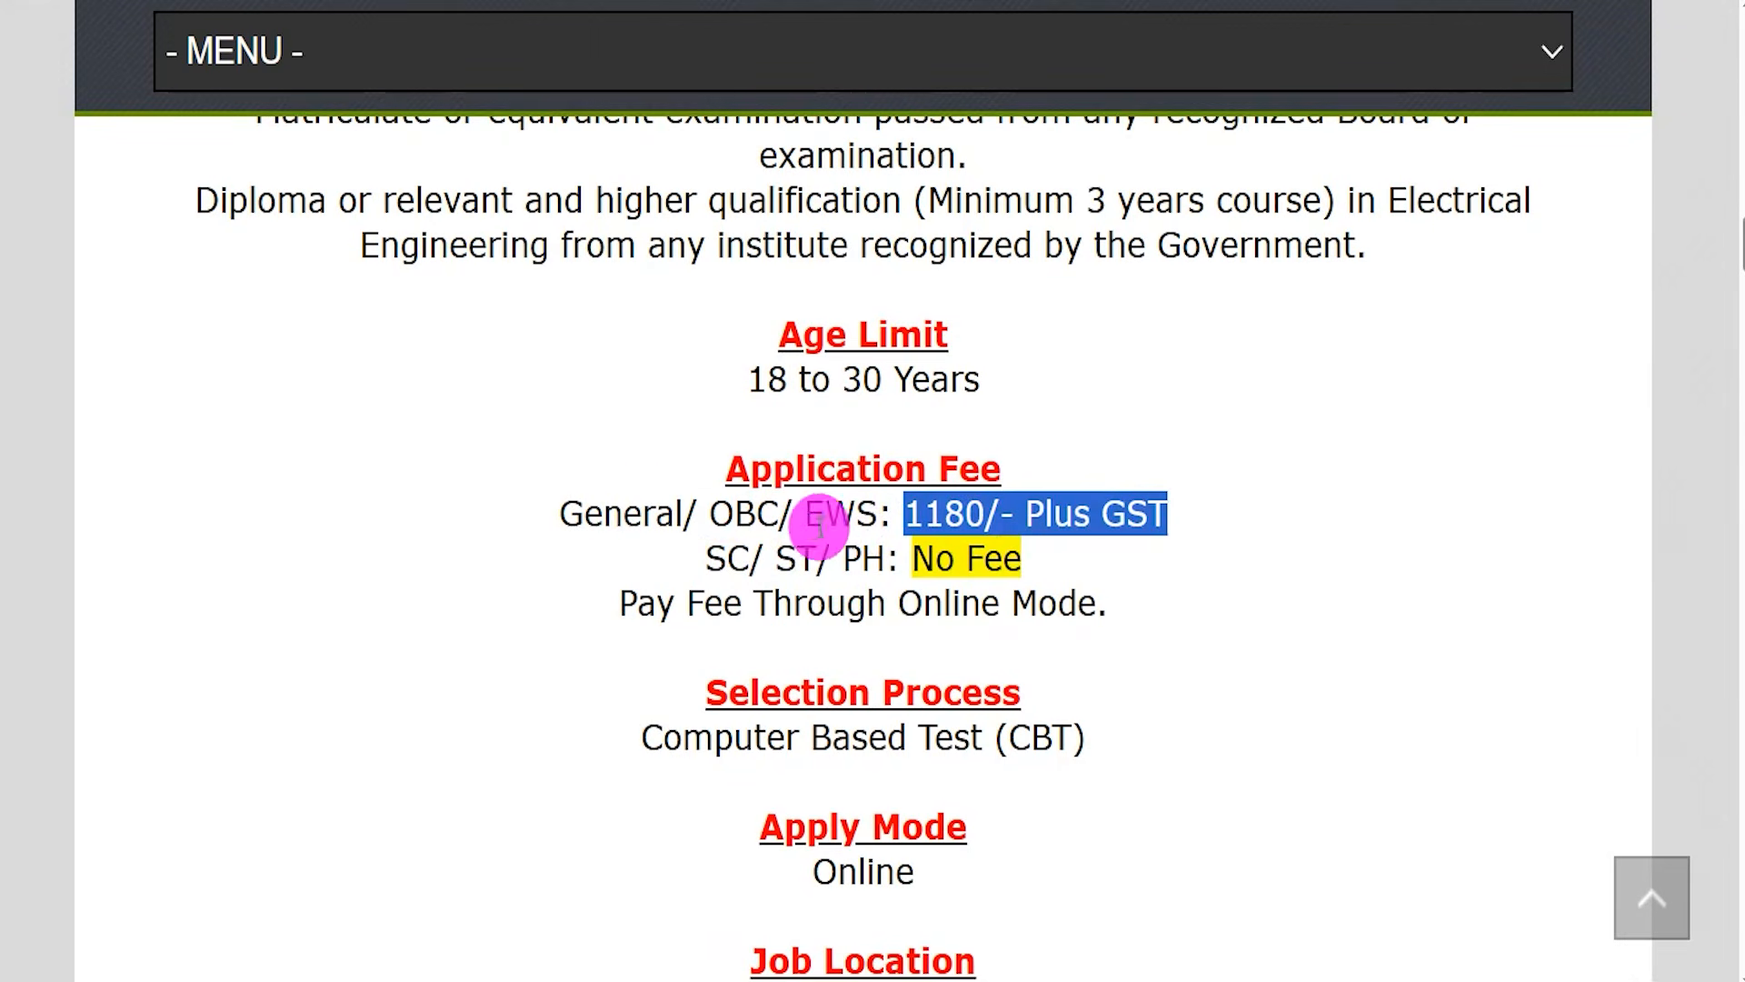
{"action": "left_click_drag", "start_coordinate": [724, 557], "coordinate": [957, 557]}
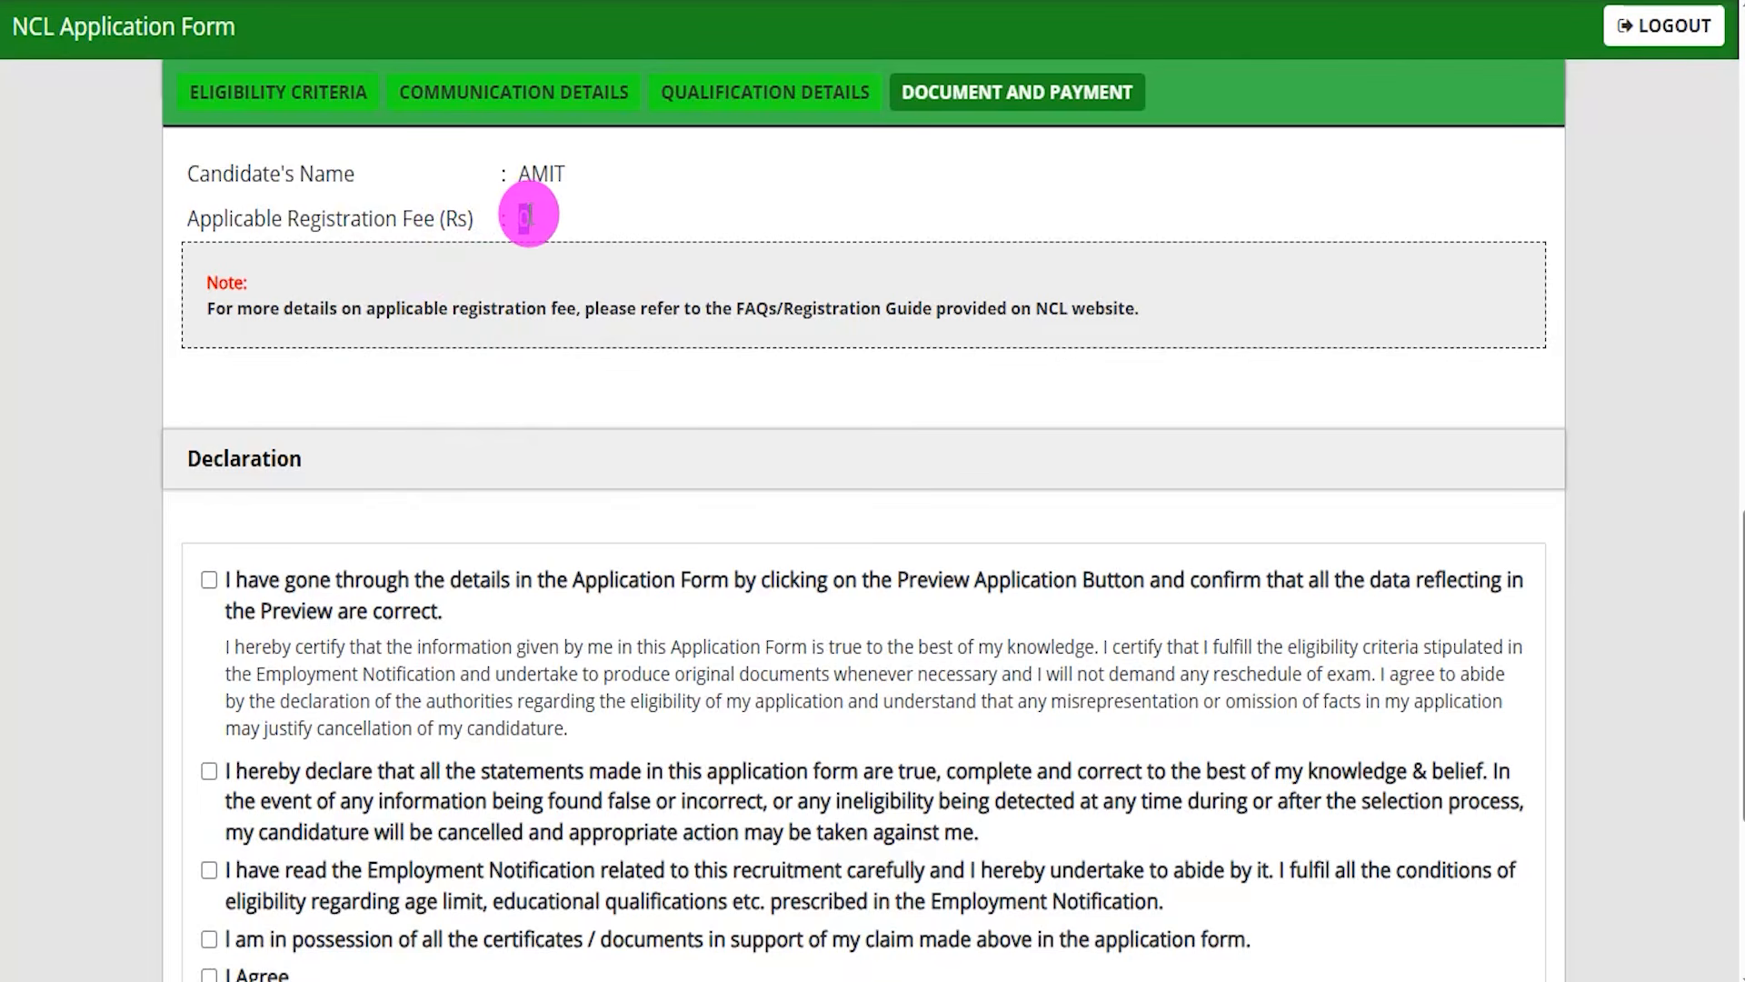
{"action": "left_click", "coordinate": [523, 215]}
Step: Accept all the statements in the Declaration section, including I Agree
{"action": "scroll", "coordinate": [315, 494], "scroll_direction": "down", "scroll_amount": 2}
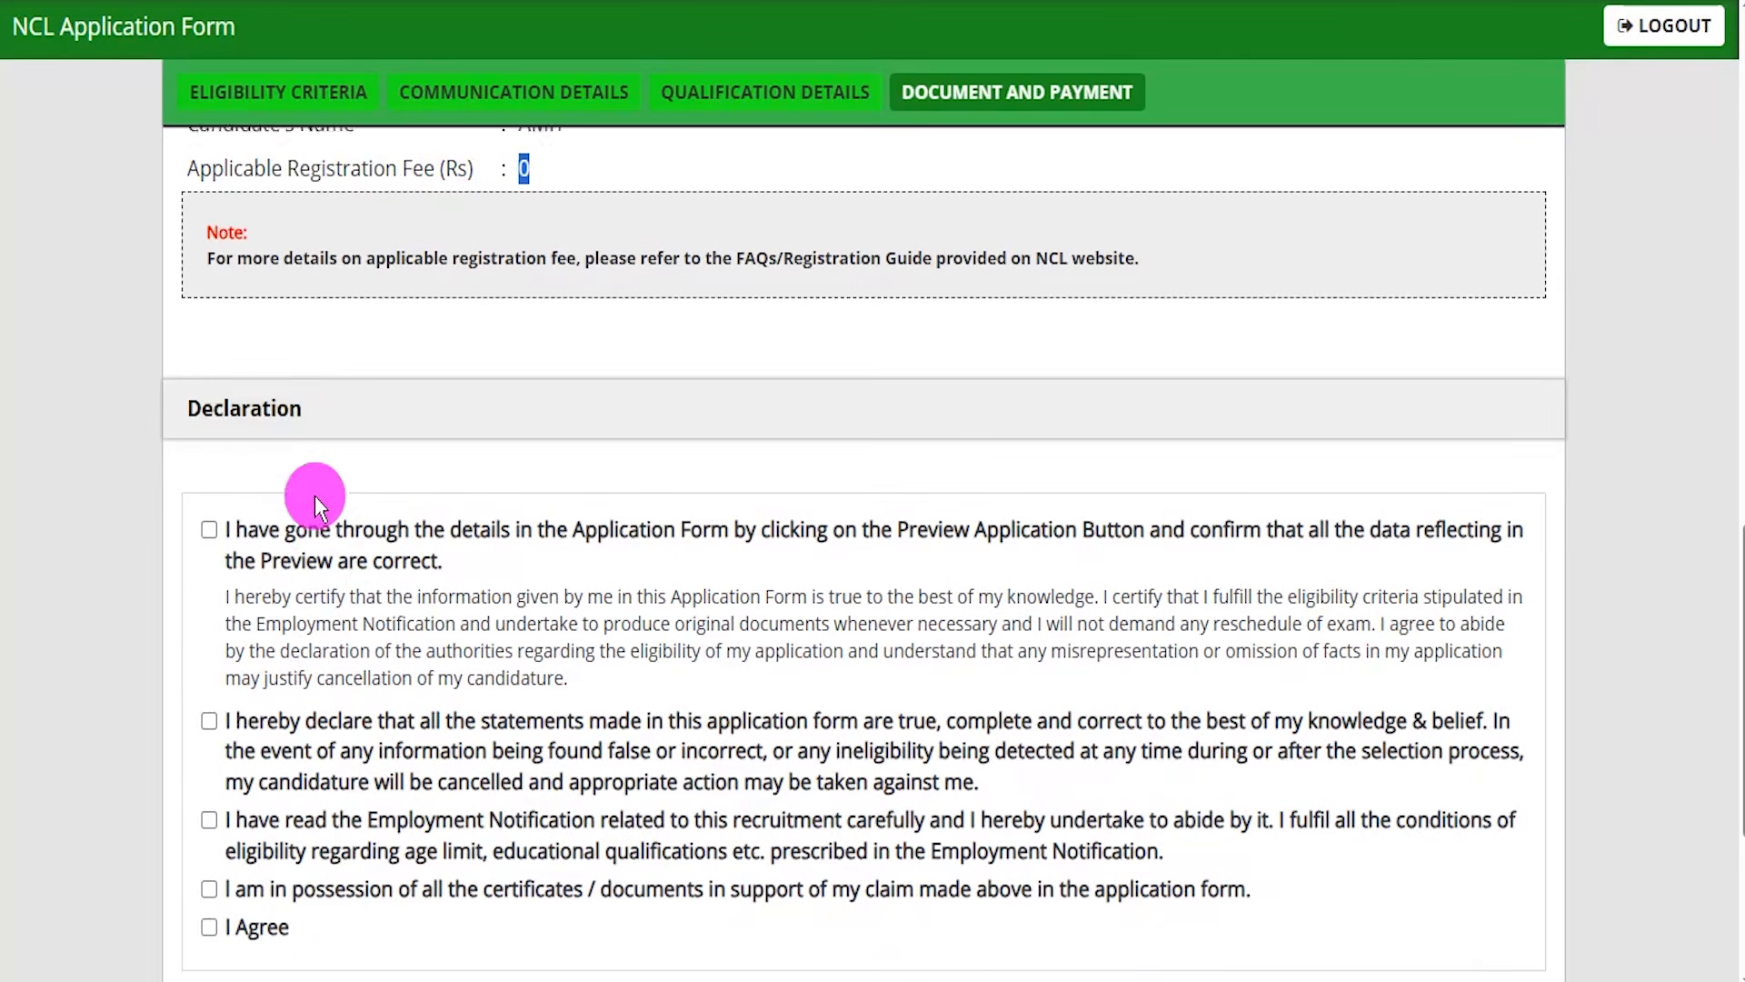
{"action": "scroll", "coordinate": [228, 300], "scroll_direction": "down", "scroll_amount": 3}
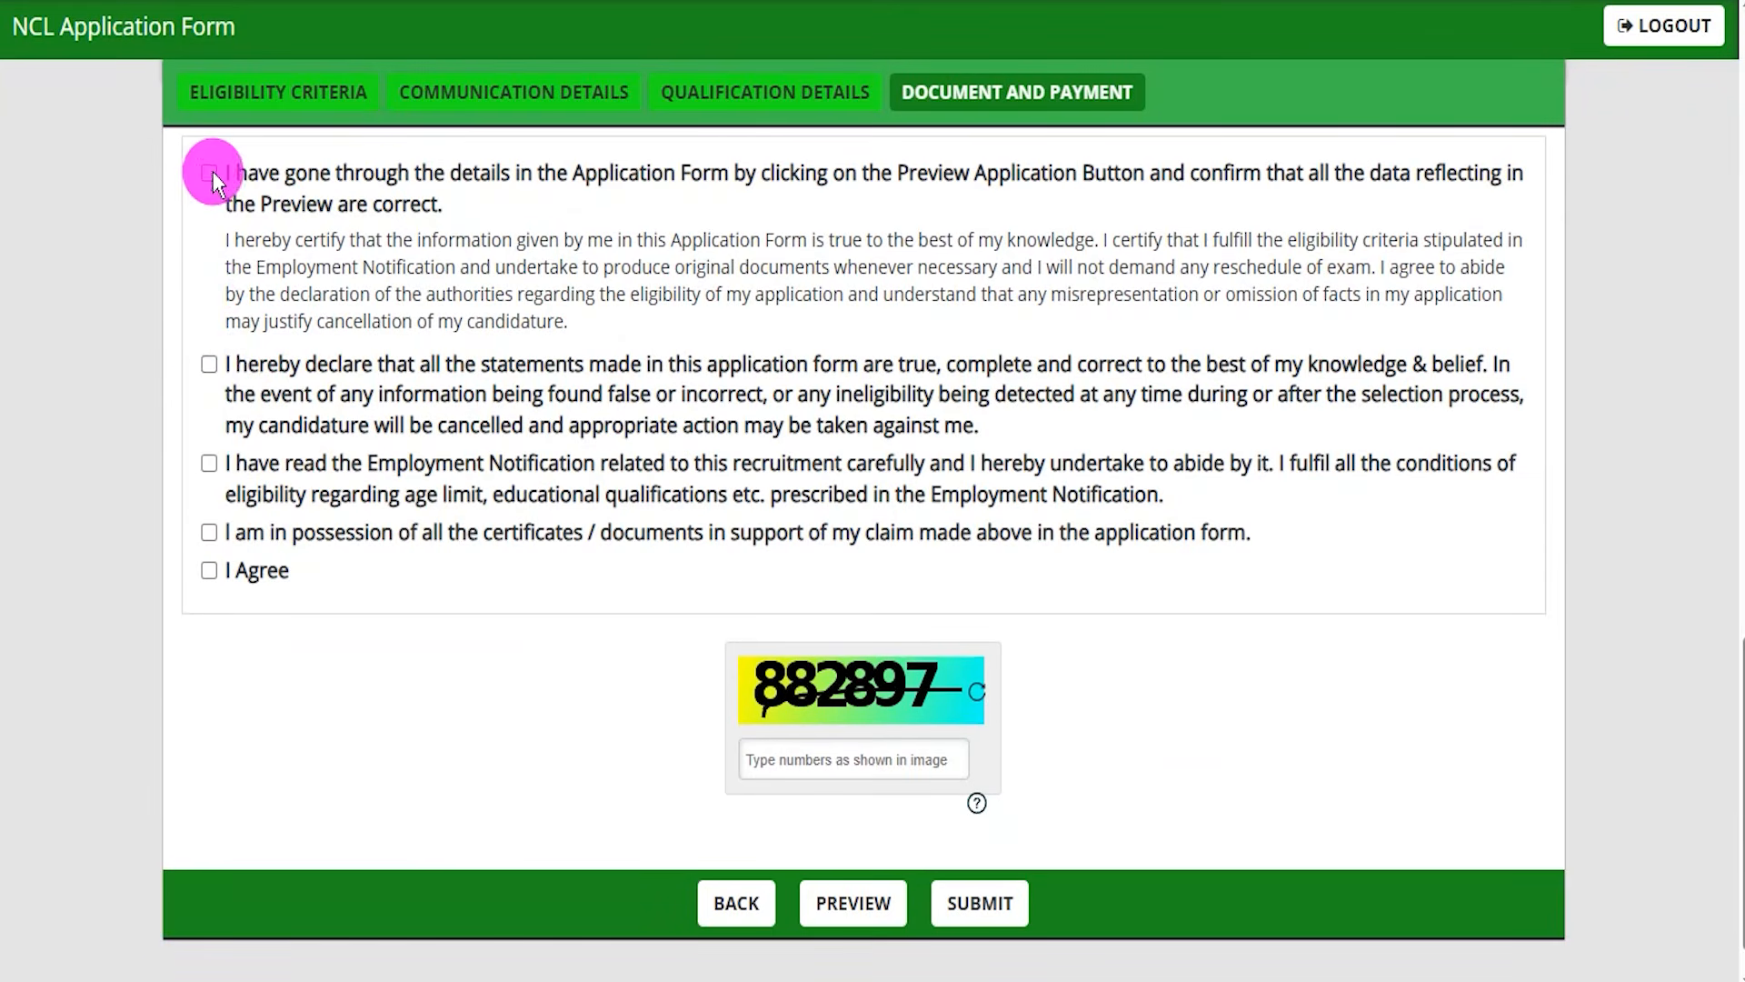
{"action": "left_click", "coordinate": [209, 570]}
Step: Point out the captcha entry below the declaration, and draw arrows to the Preview and Back options
{"action": "scroll", "coordinate": [980, 537], "scroll_direction": "down", "scroll_amount": 1}
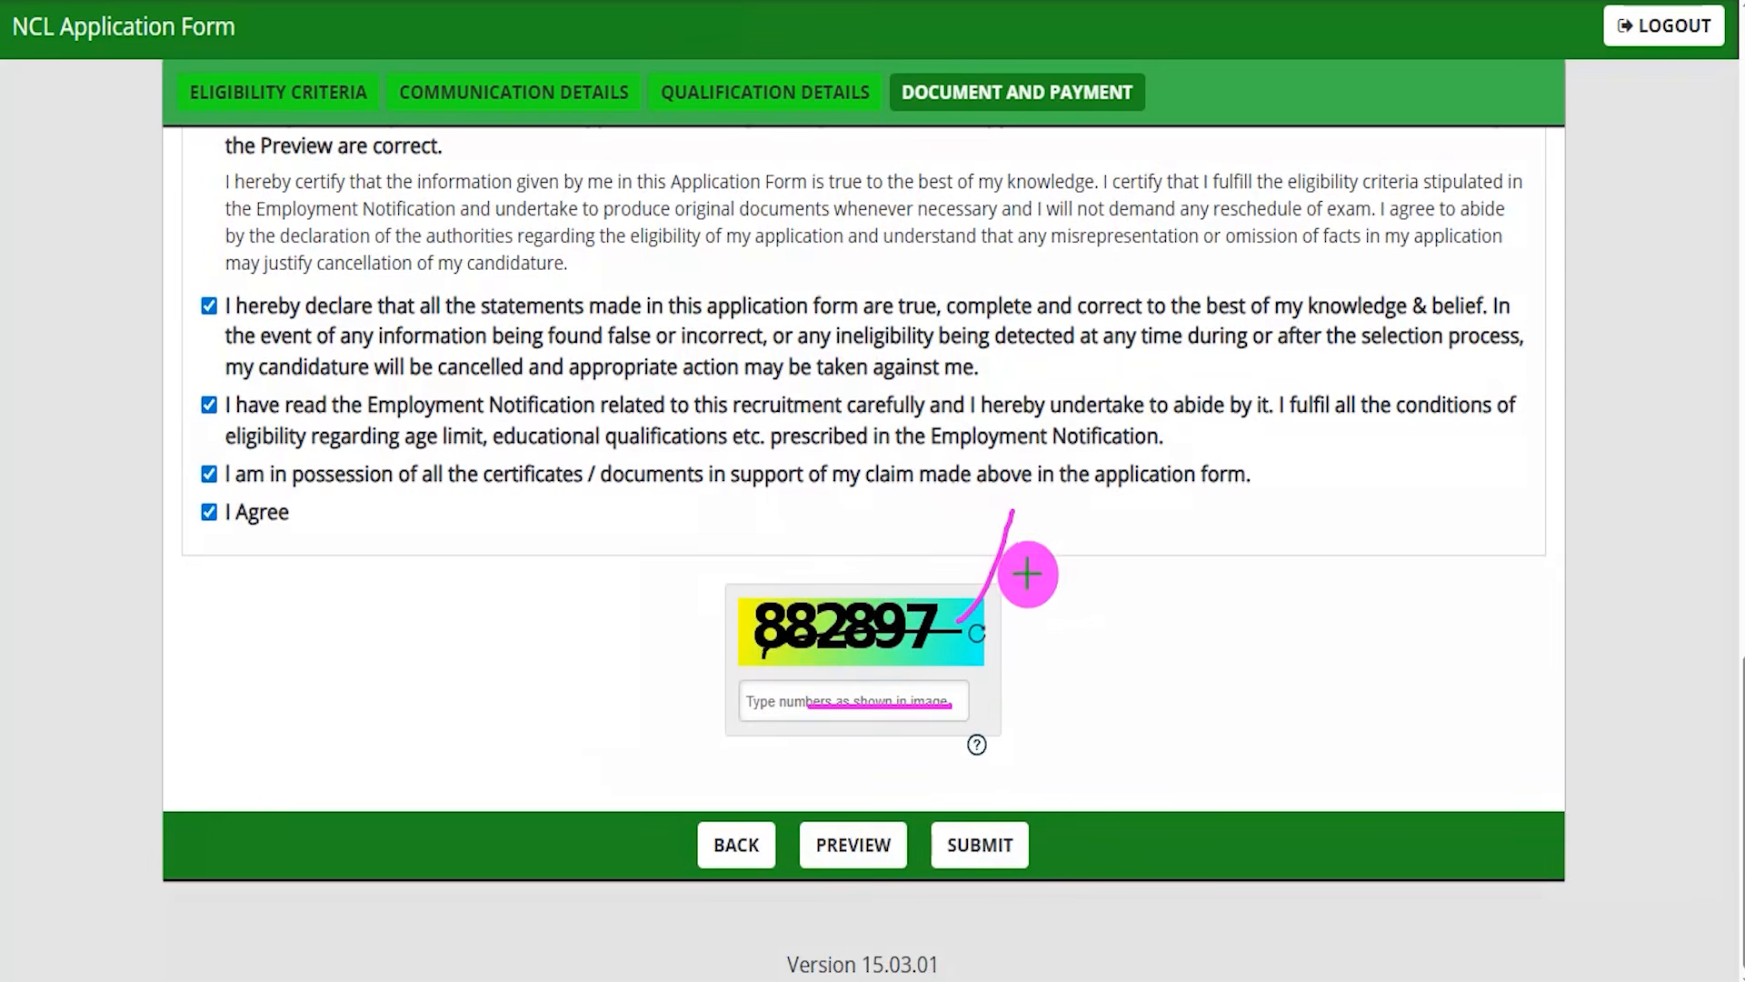
{"action": "left_click_drag", "start_coordinate": [648, 653], "coordinate": [817, 815]}
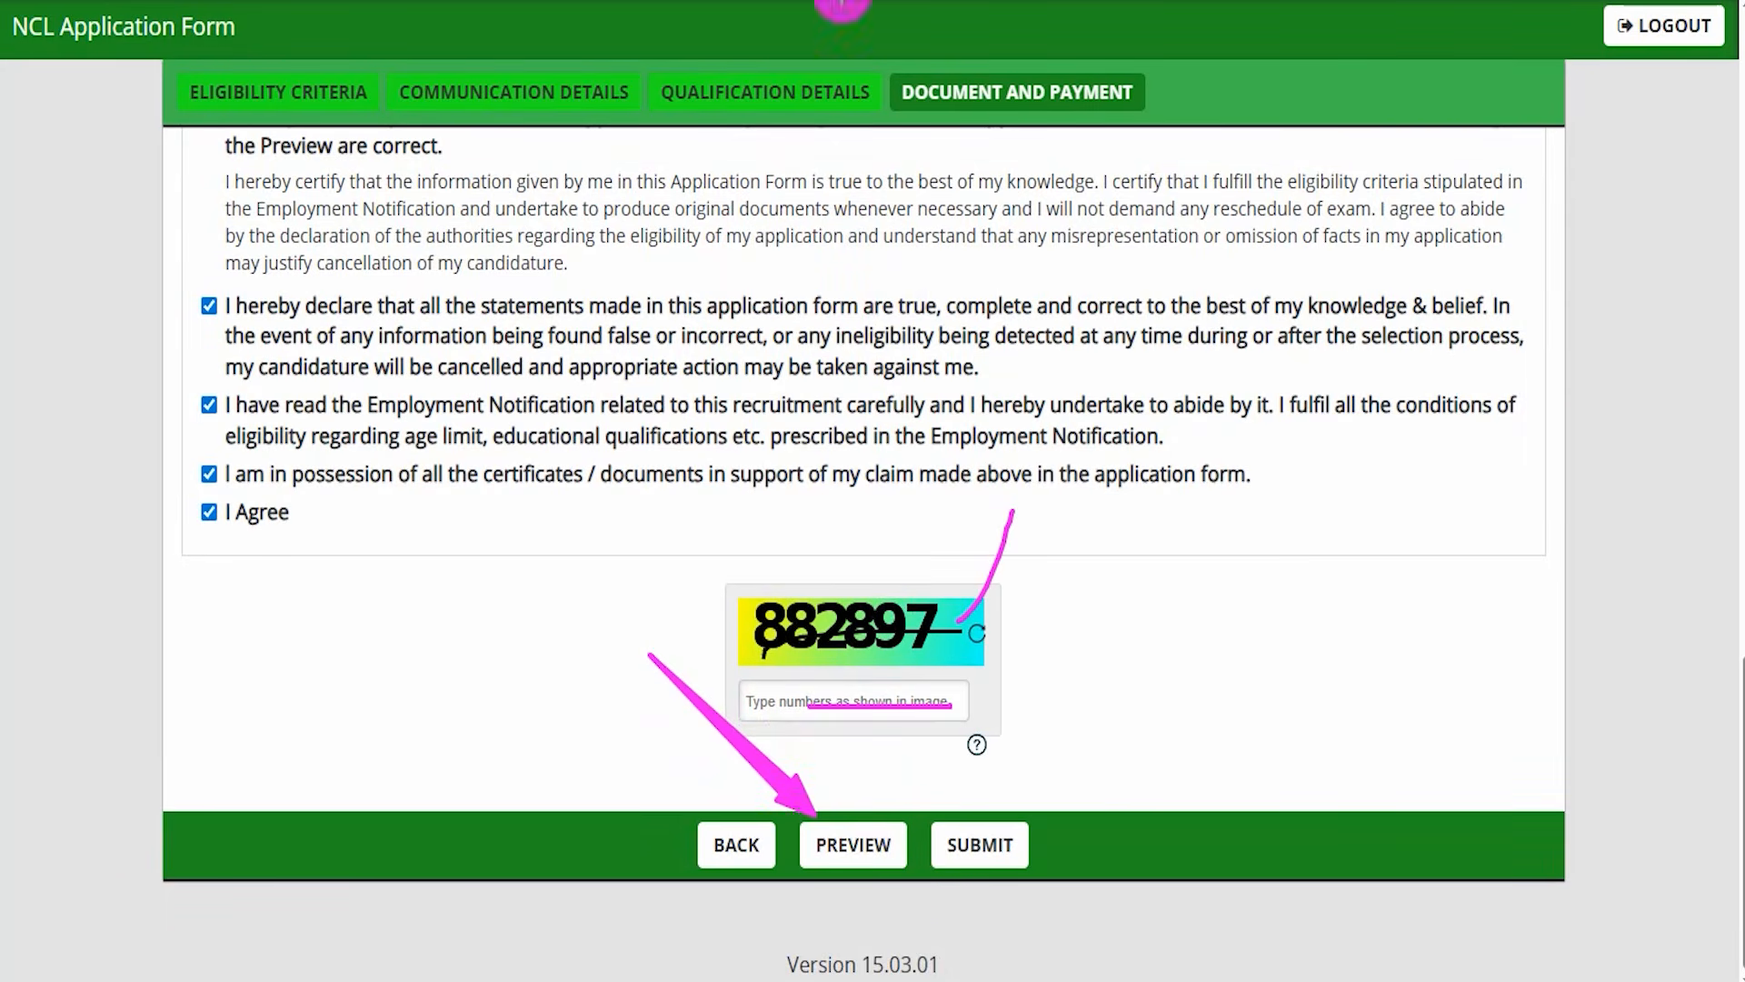
{"action": "mouse_move", "coordinate": [472, 686]}
{"action": "left_mouse_down"}
{"action": "mouse_move", "coordinate": [694, 810]}
{"action": "mouse_move", "coordinate": [693, 827]}
{"action": "left_mouse_up"}
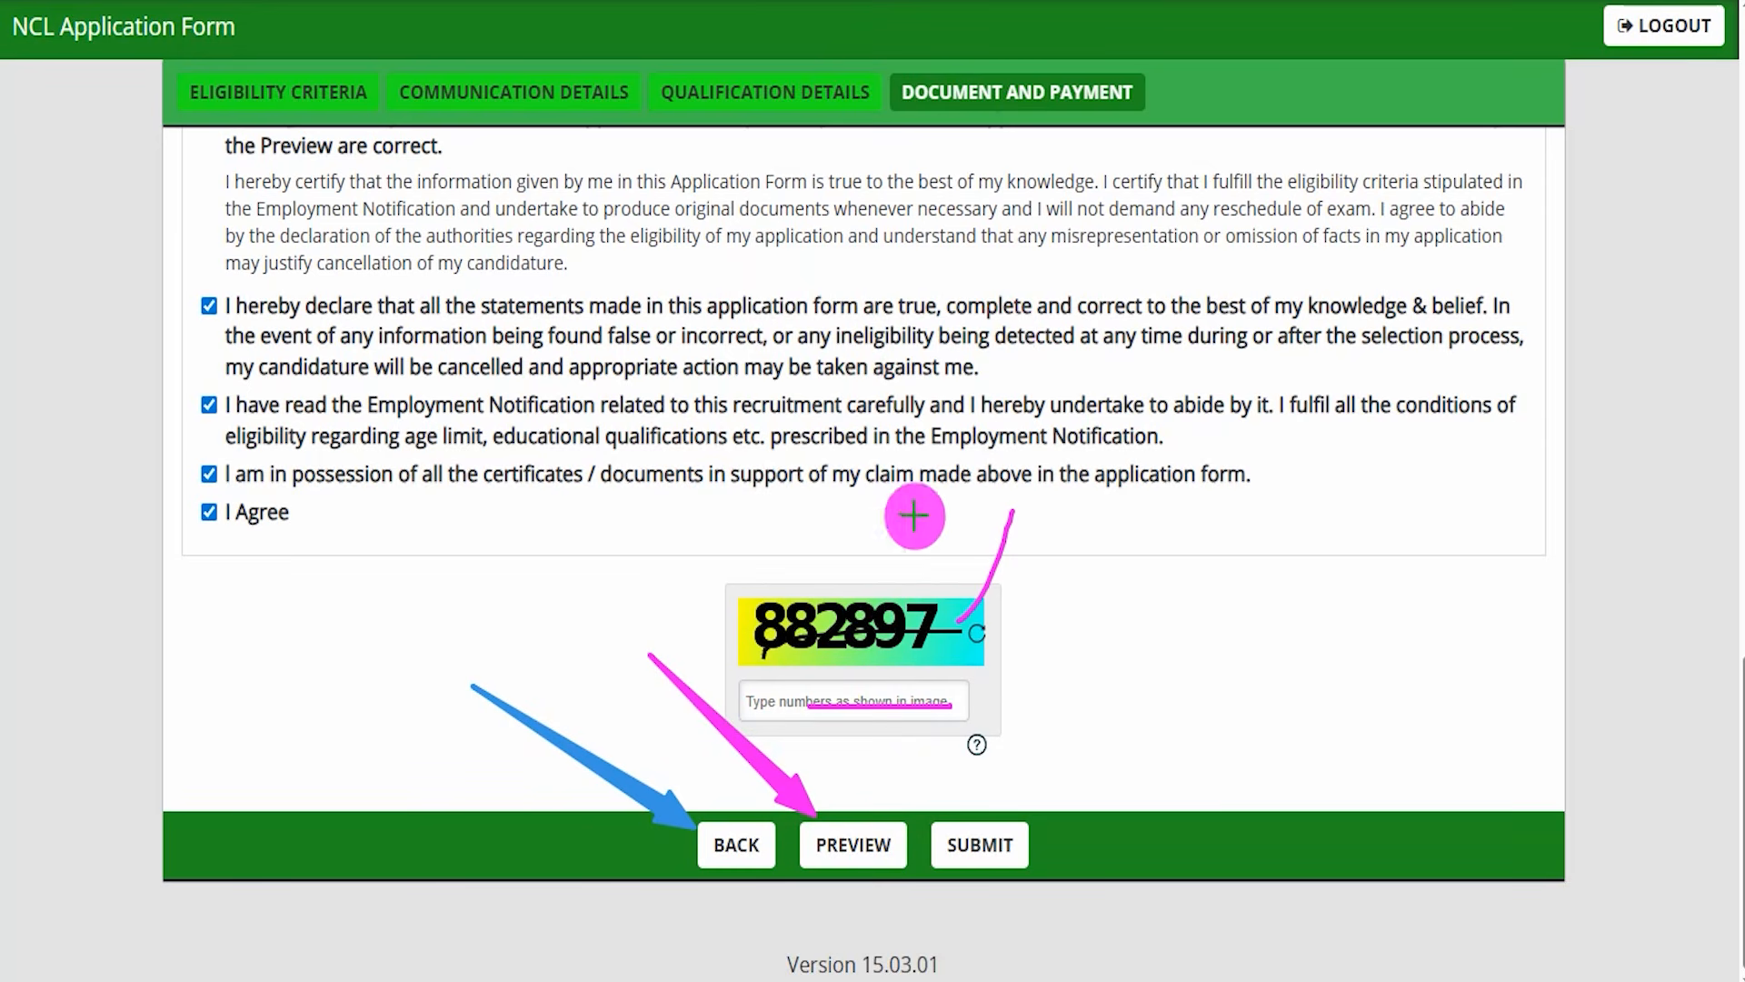
Step: Draw an arrow to the Submit option, and on the submitted application page mark a tick and draw an arrow to Print
{"action": "left_click_drag", "start_coordinate": [1242, 635], "coordinate": [1038, 825]}
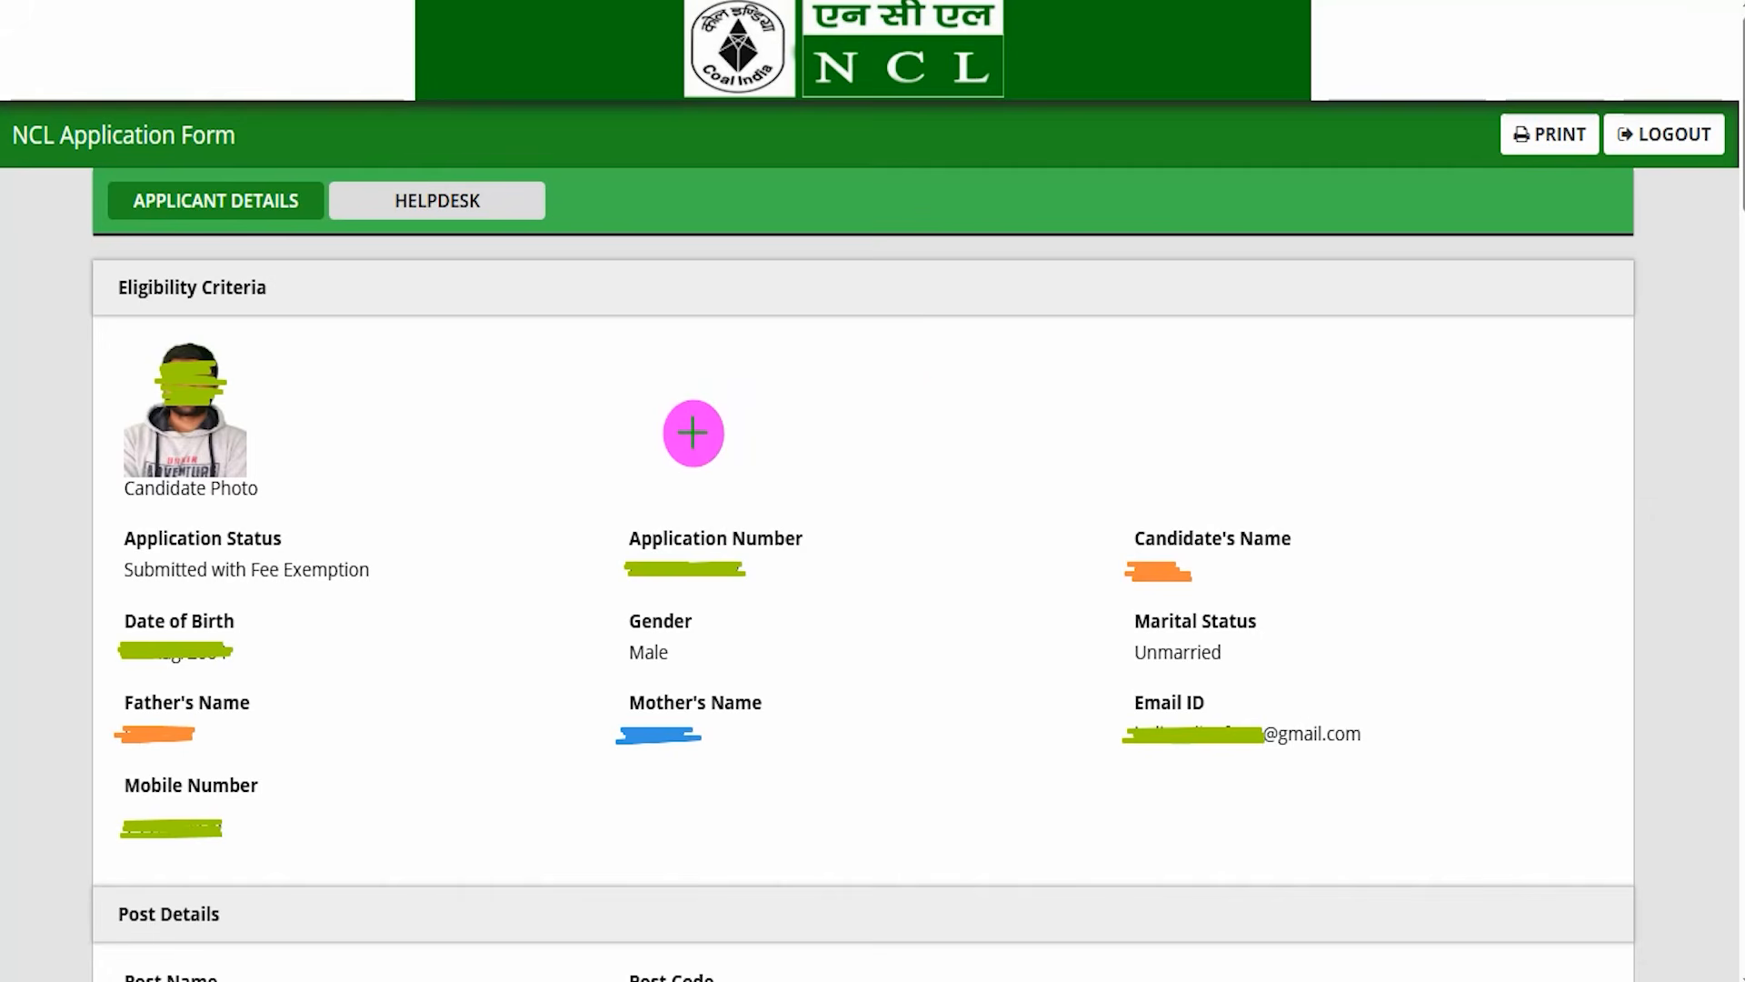
{"action": "left_click_drag", "start_coordinate": [695, 434], "coordinate": [777, 331]}
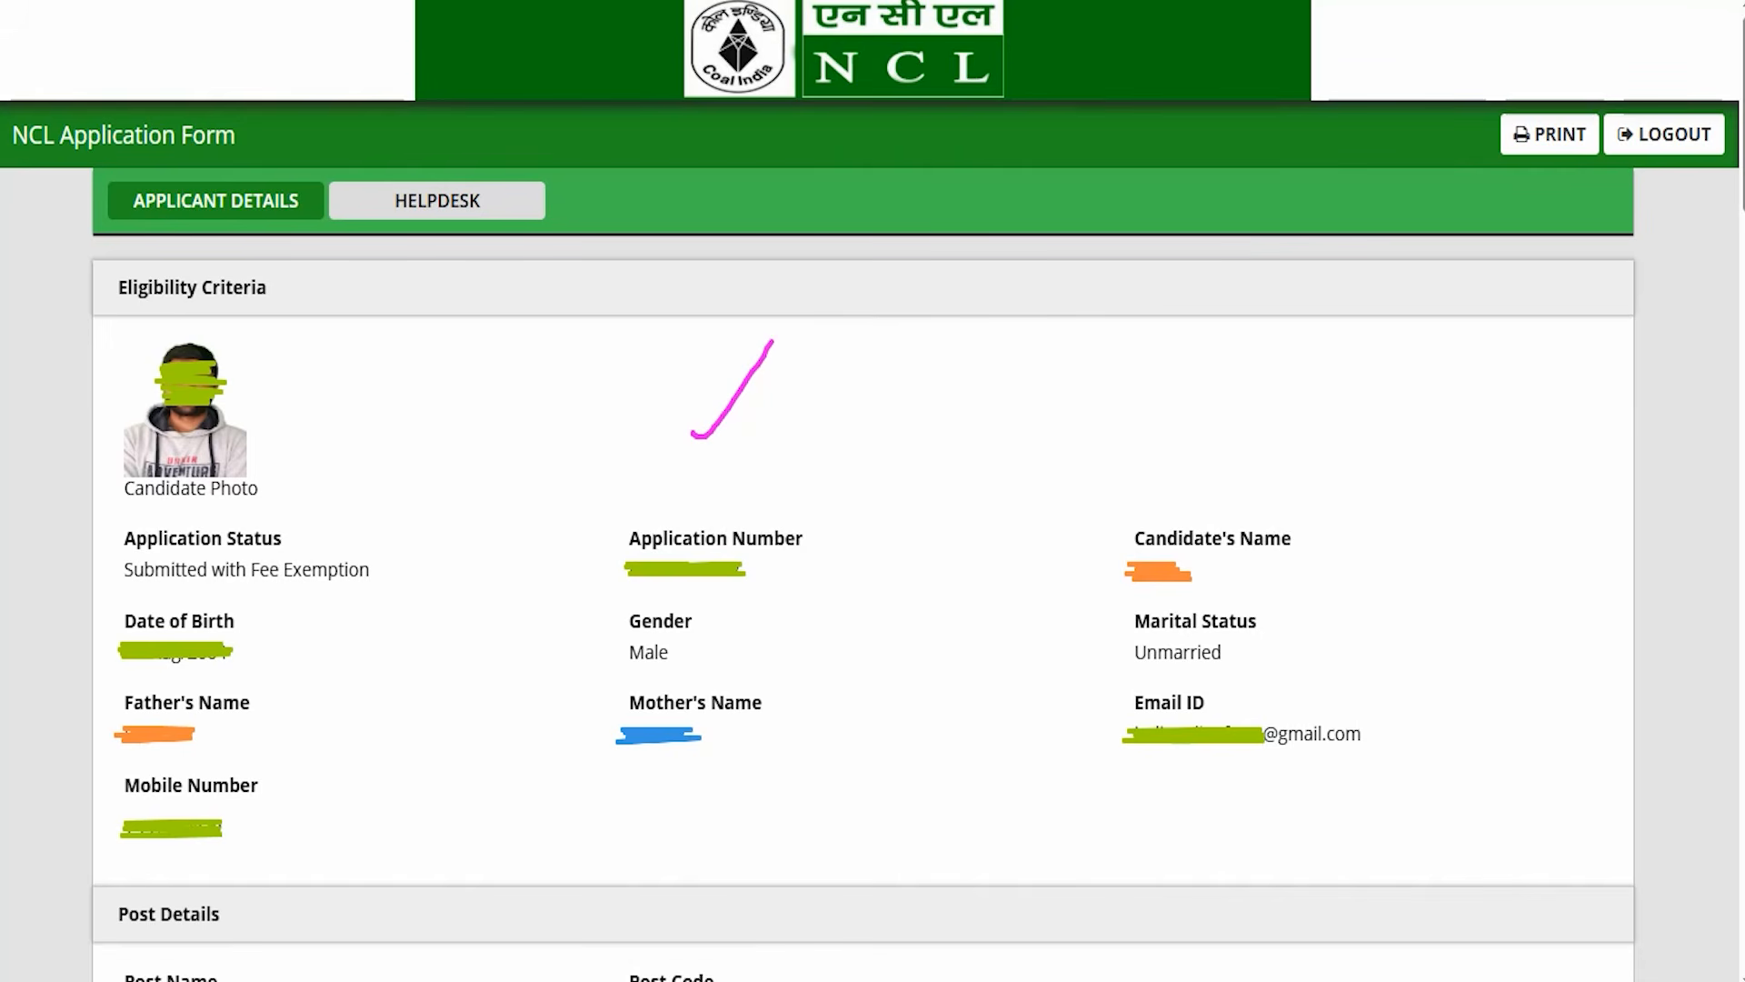
{"action": "left_click_drag", "start_coordinate": [1575, 450], "coordinate": [1560, 166]}
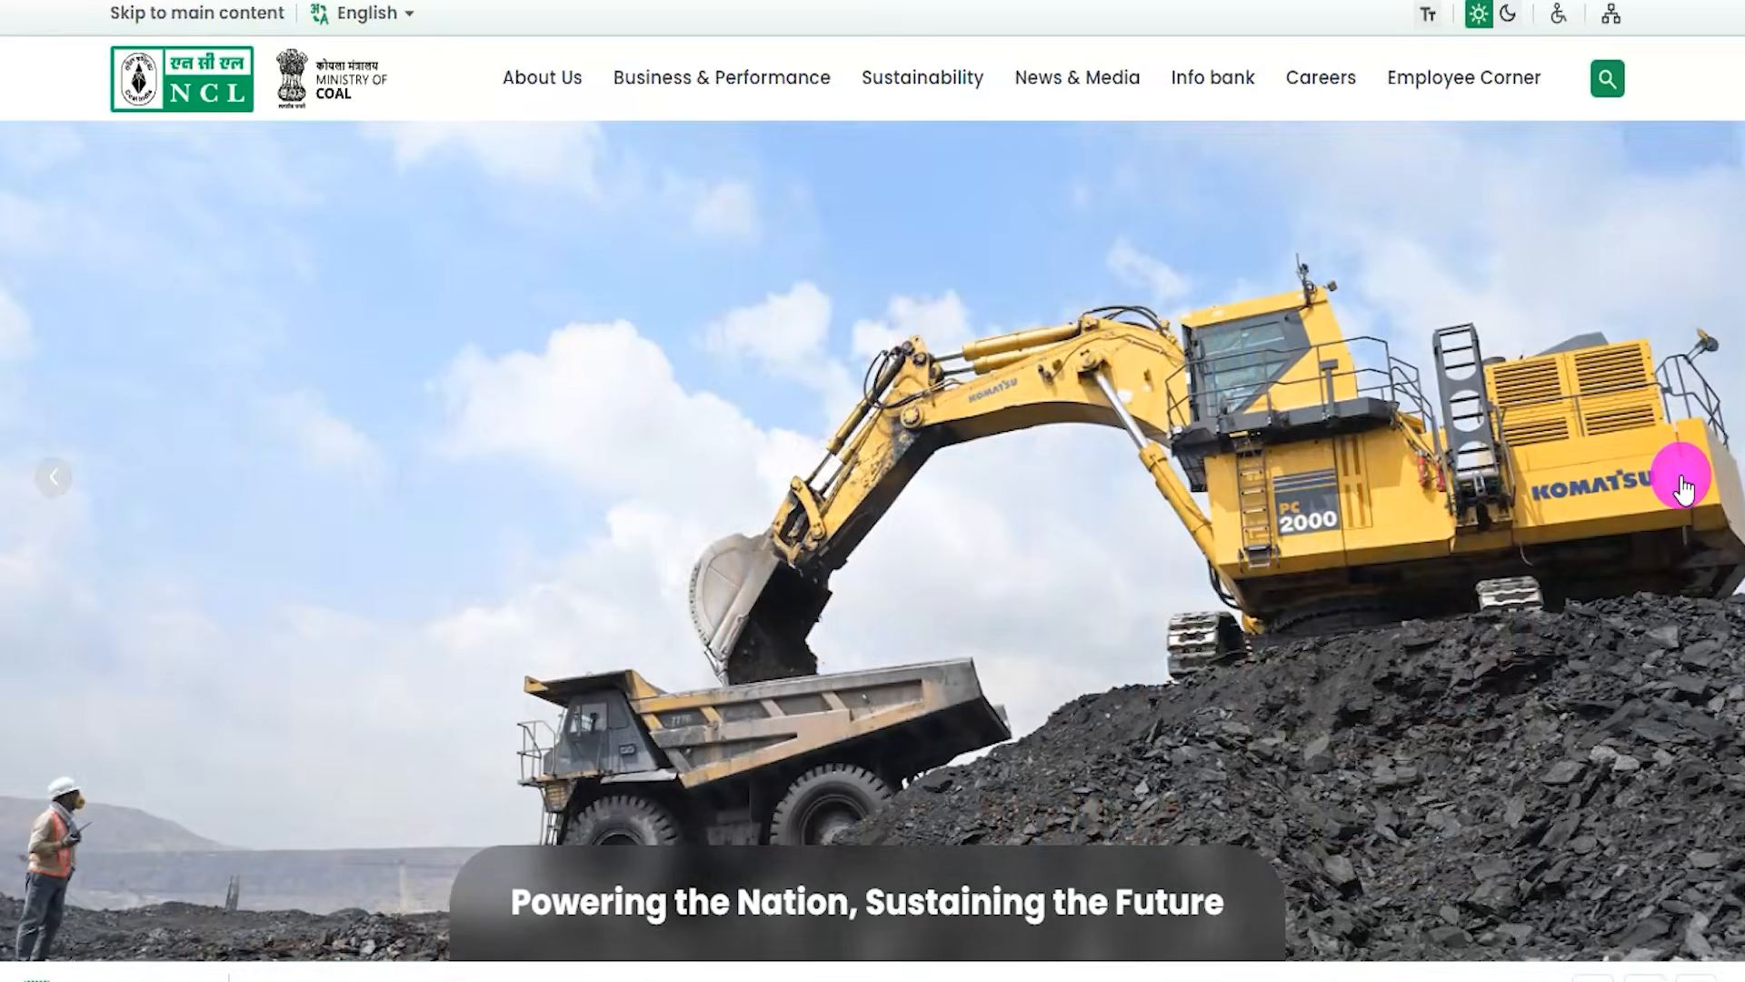
Step: Browse forward through the banner slides on the NCL website's homepage
{"action": "left_click", "coordinate": [1684, 478]}
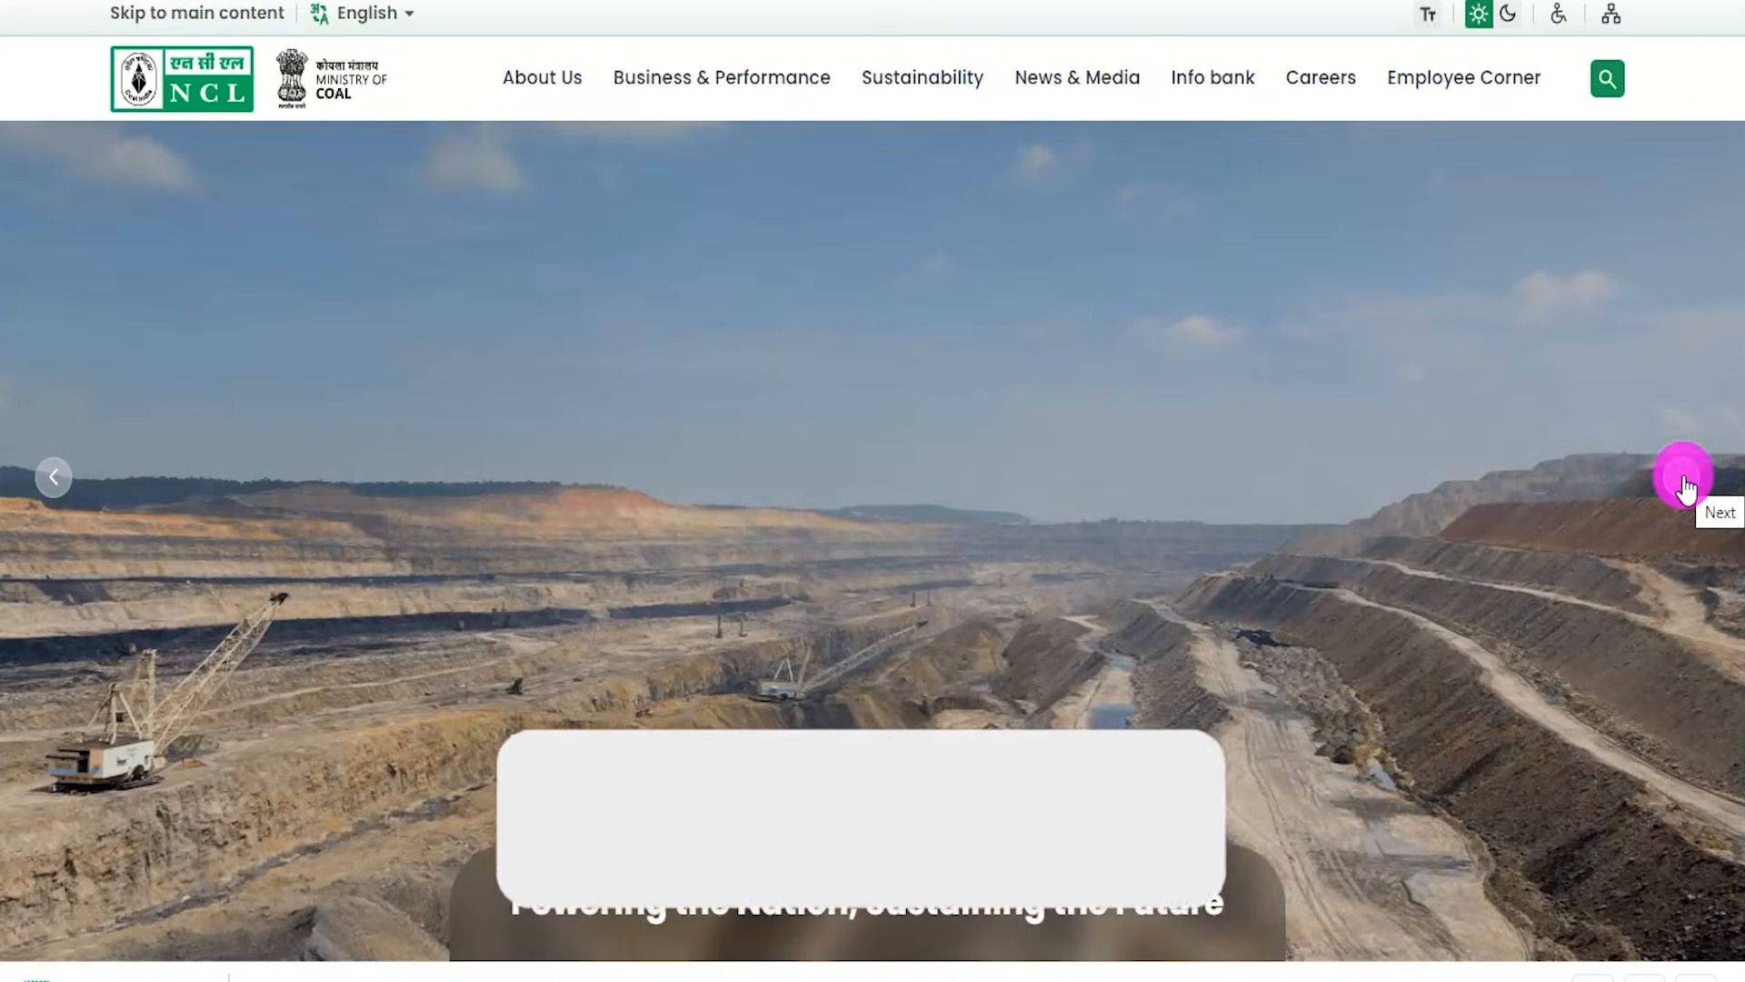
{"action": "left_click", "coordinate": [1683, 478]}
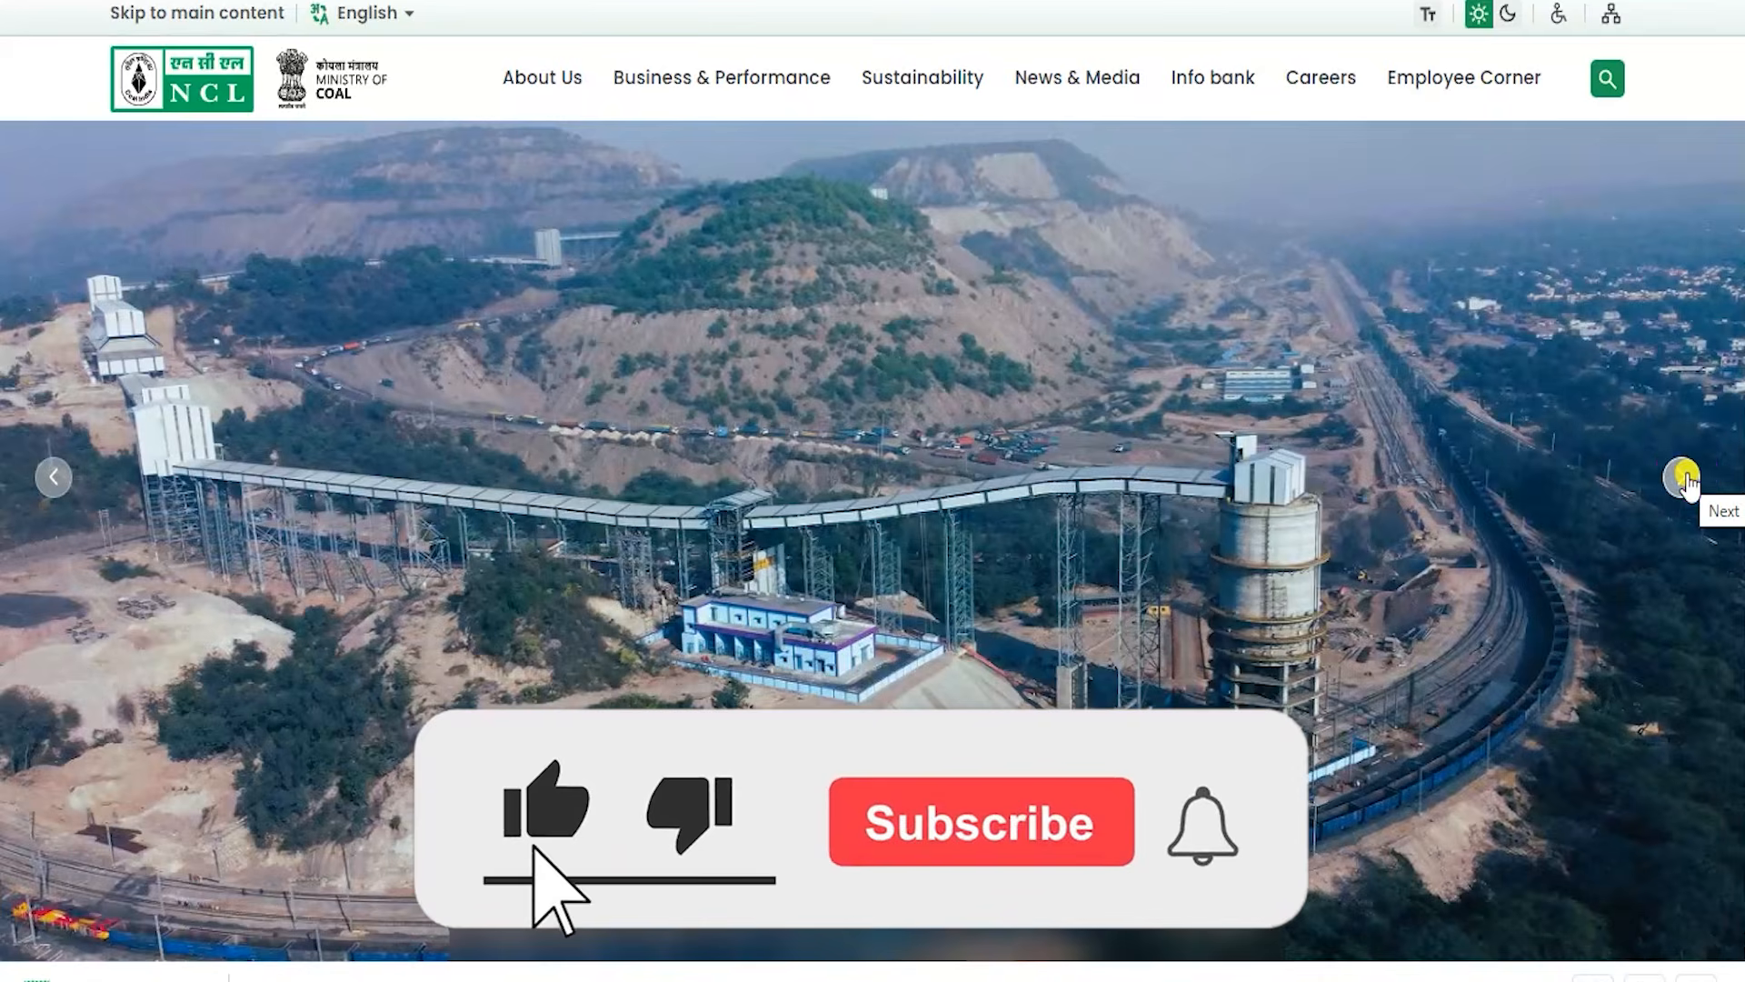
{"action": "left_click", "coordinate": [1686, 482]}
{"action": "left_click", "coordinate": [1687, 480]}
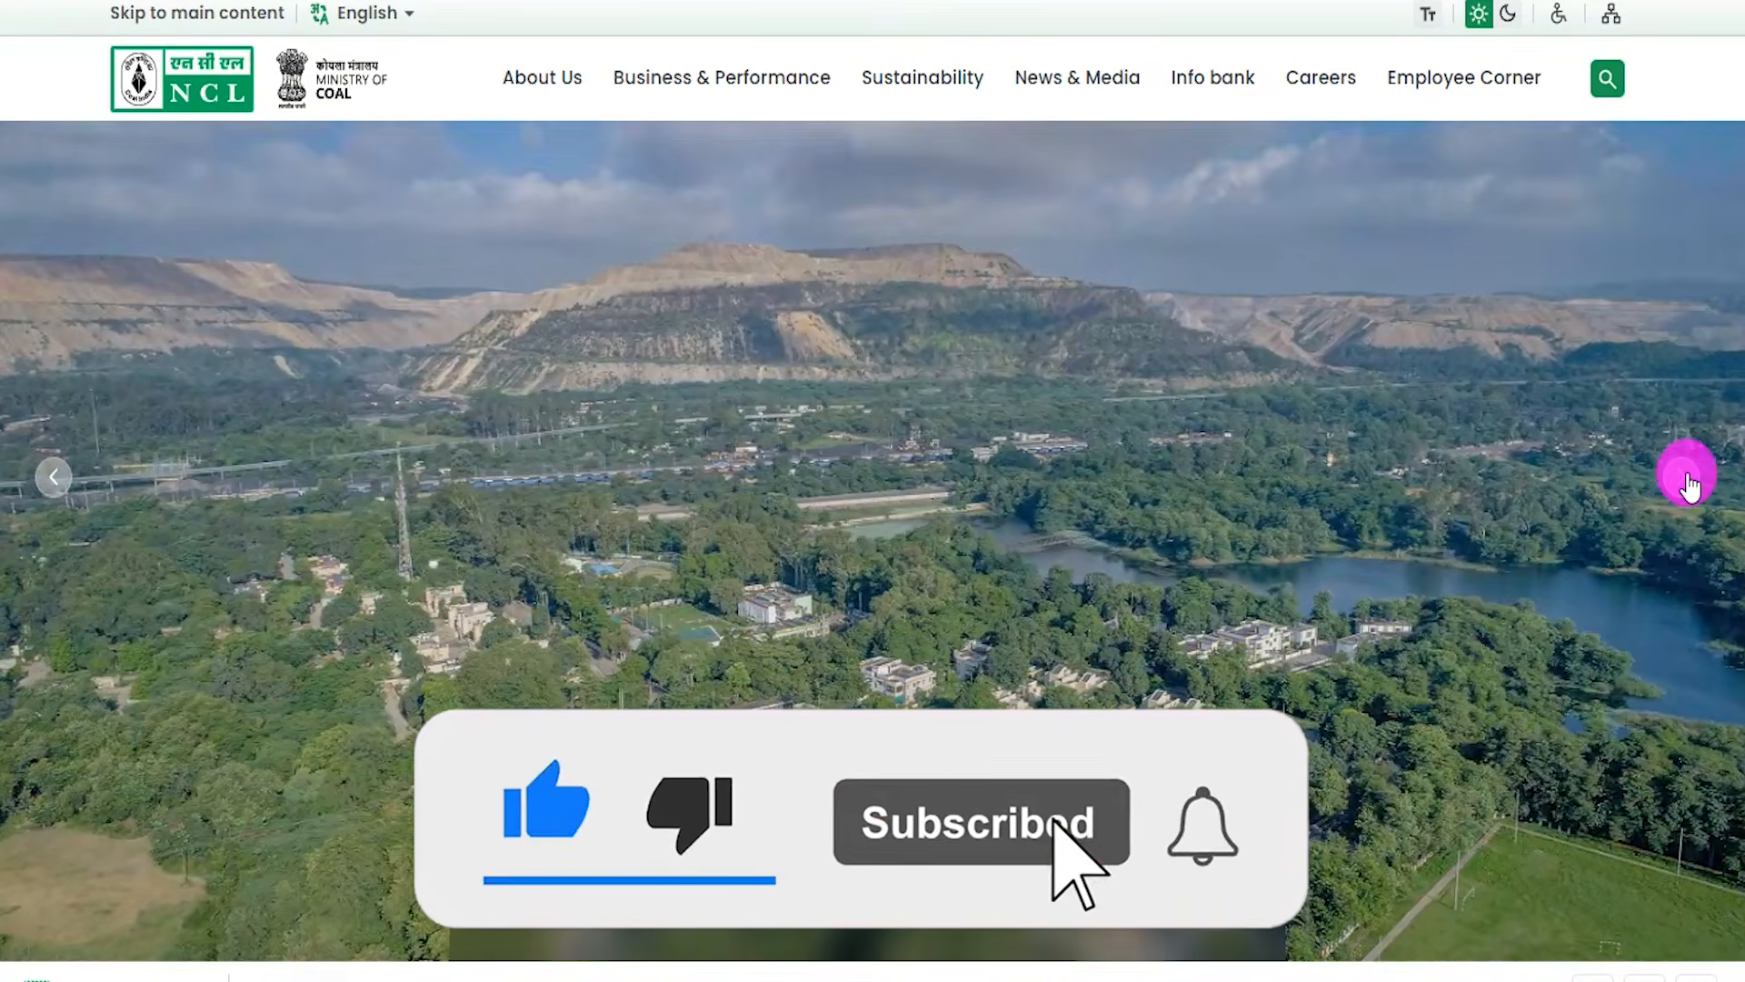
{"action": "left_click", "coordinate": [1689, 484]}
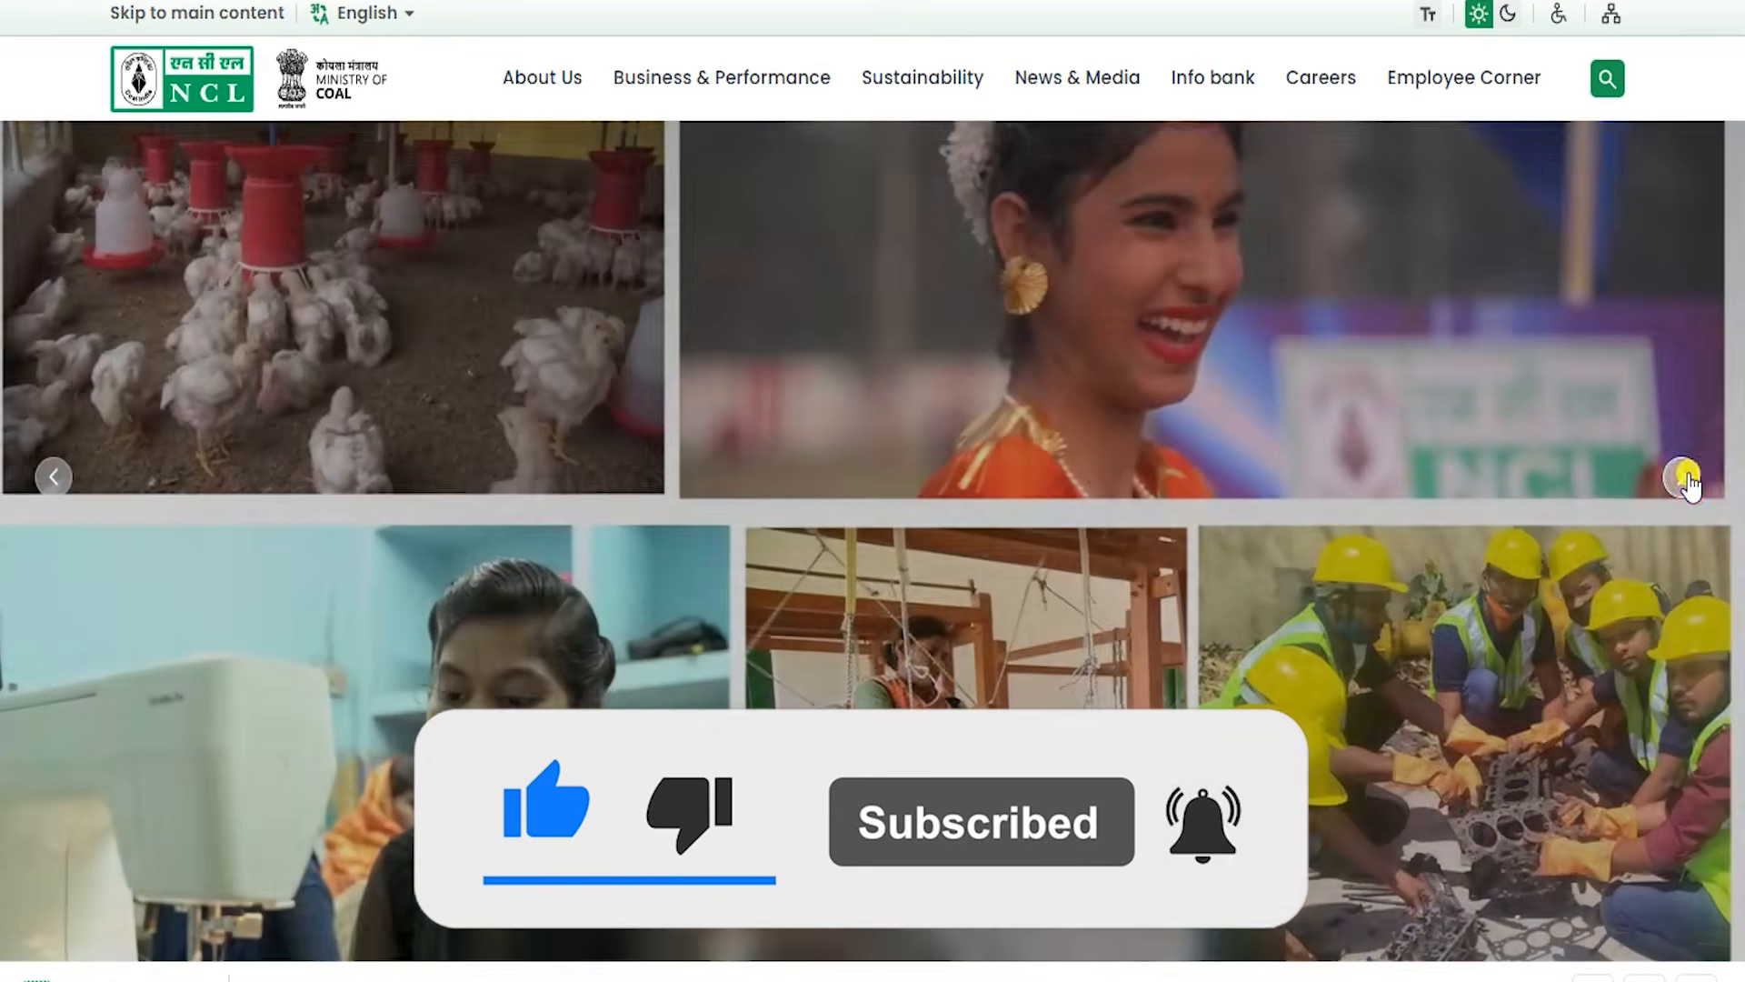
{"action": "left_click", "coordinate": [1684, 477]}
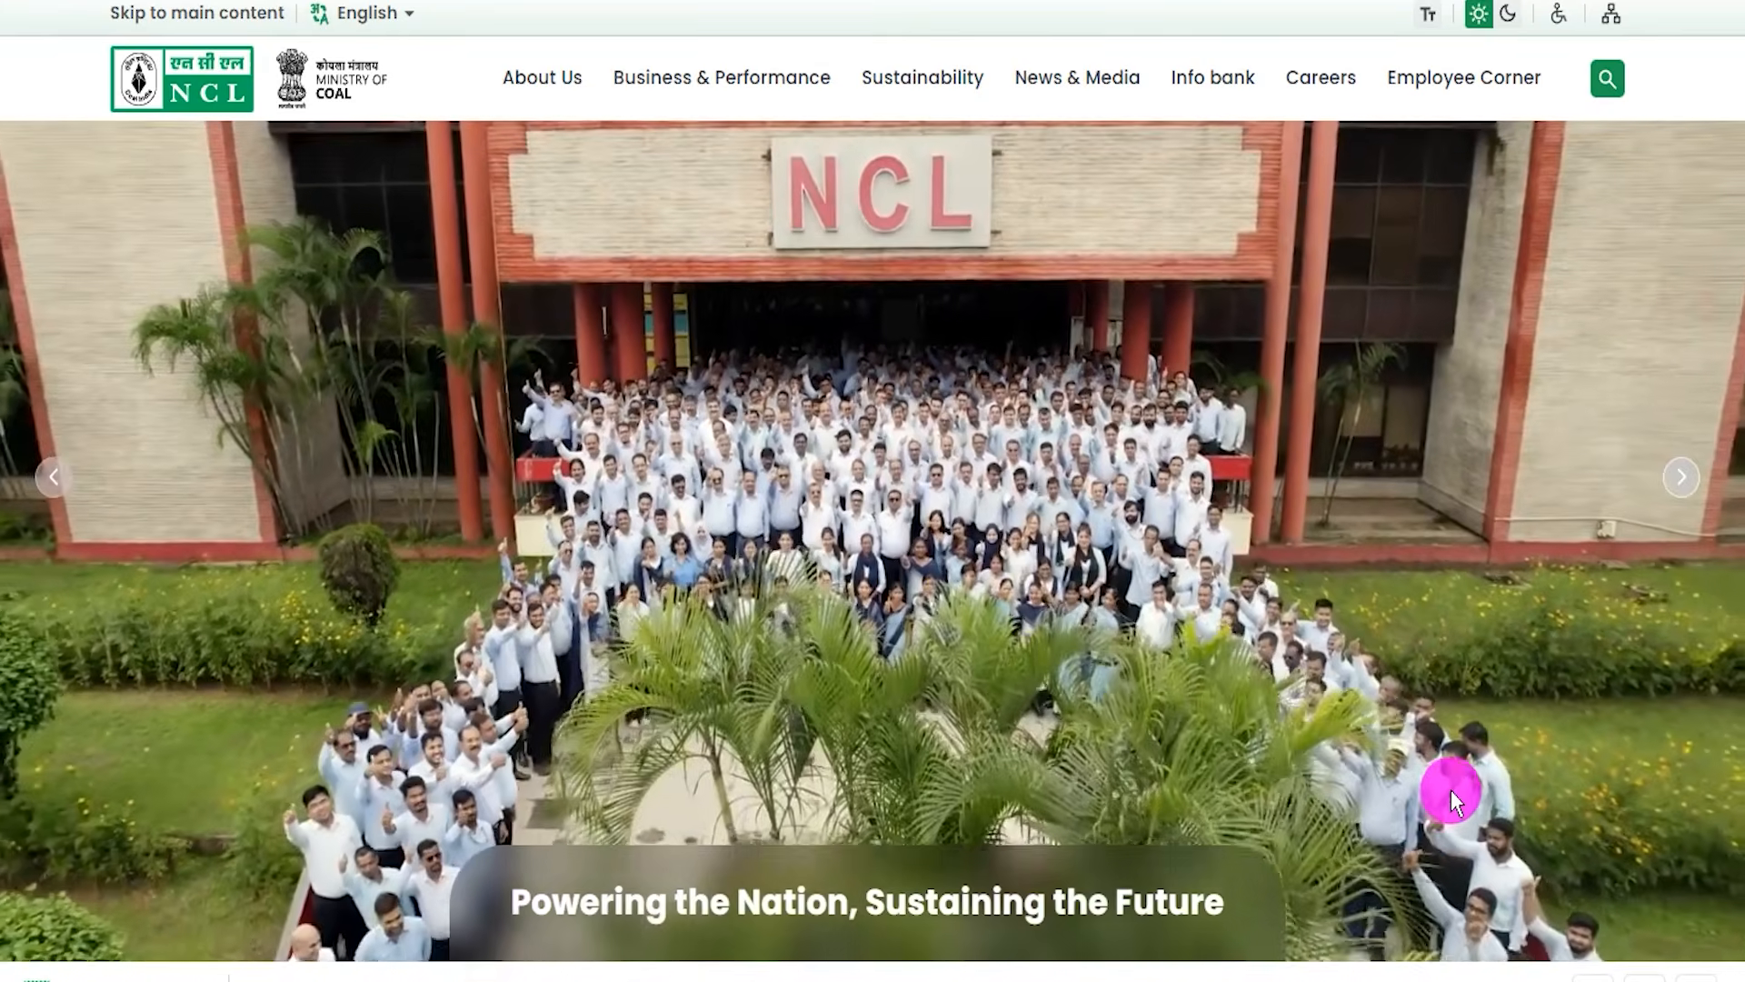